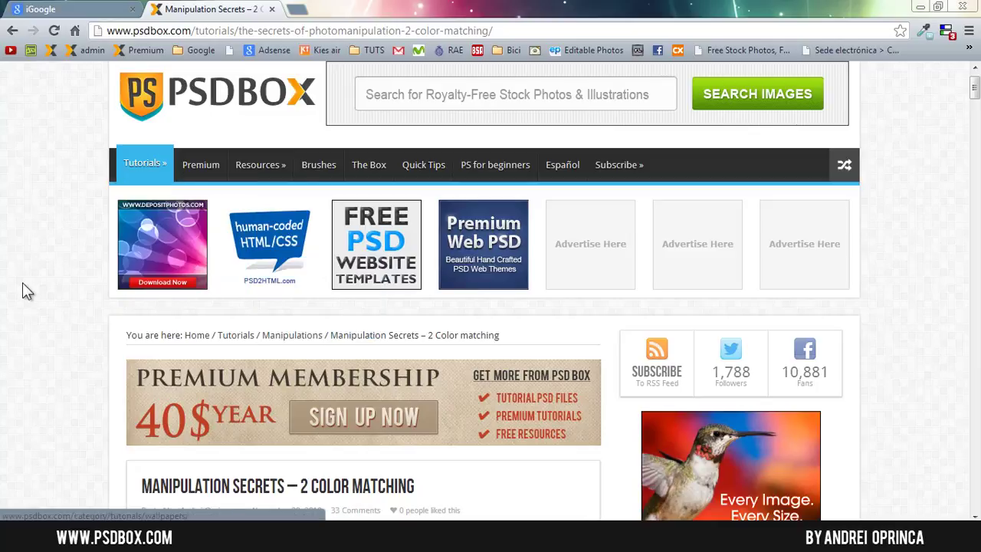
Skim the color matching article's example images and sections from the beginning to the conclusion
scroll(22, 282, down, 6)
scroll(21, 278, down, 20)
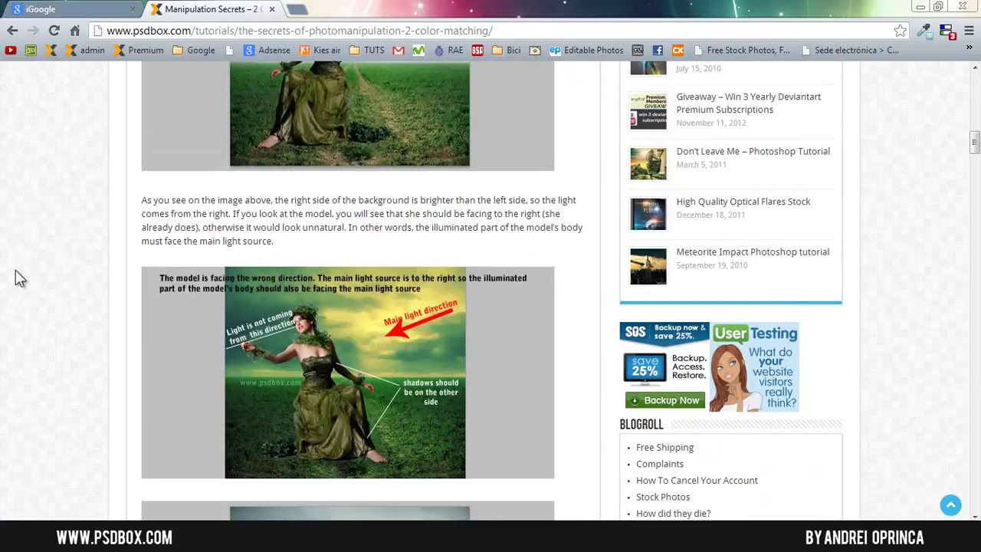
scroll(21, 278, down, 9)
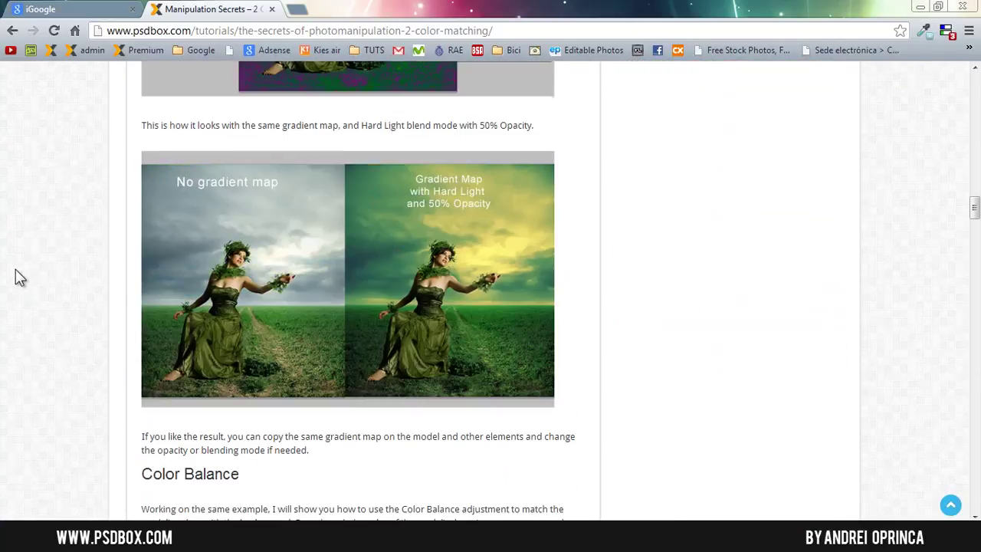
scroll(20, 278, down, 4)
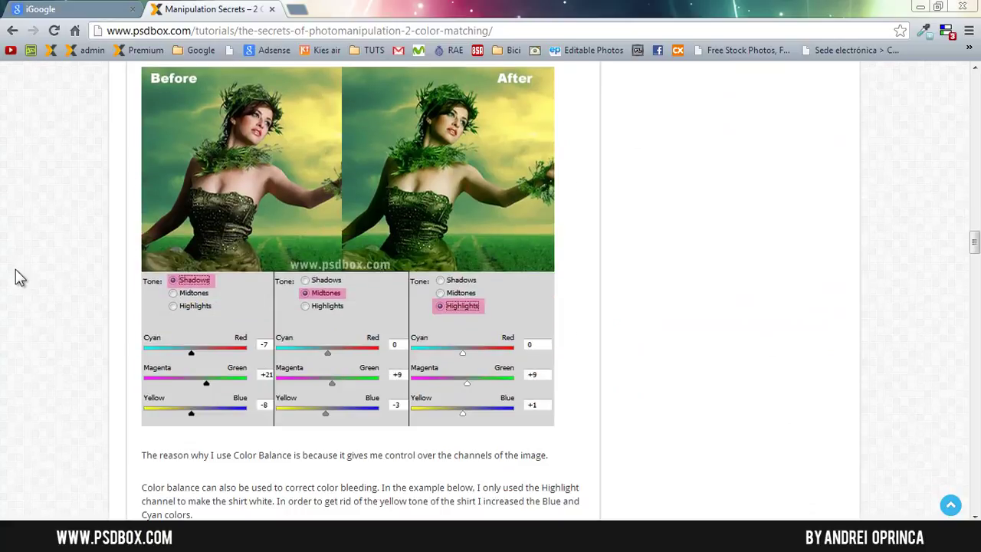
scroll(21, 278, down, 11)
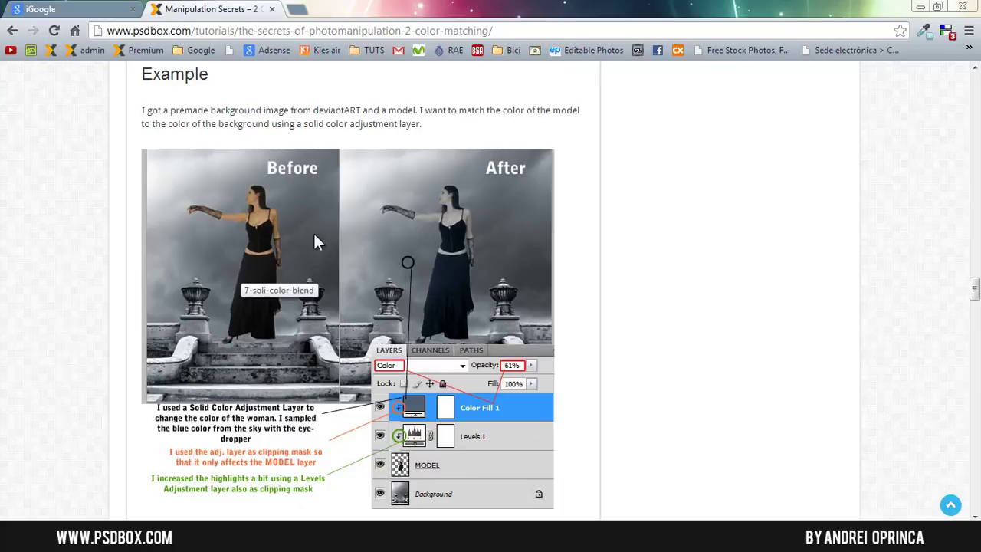
scroll(688, 279, down, 10)
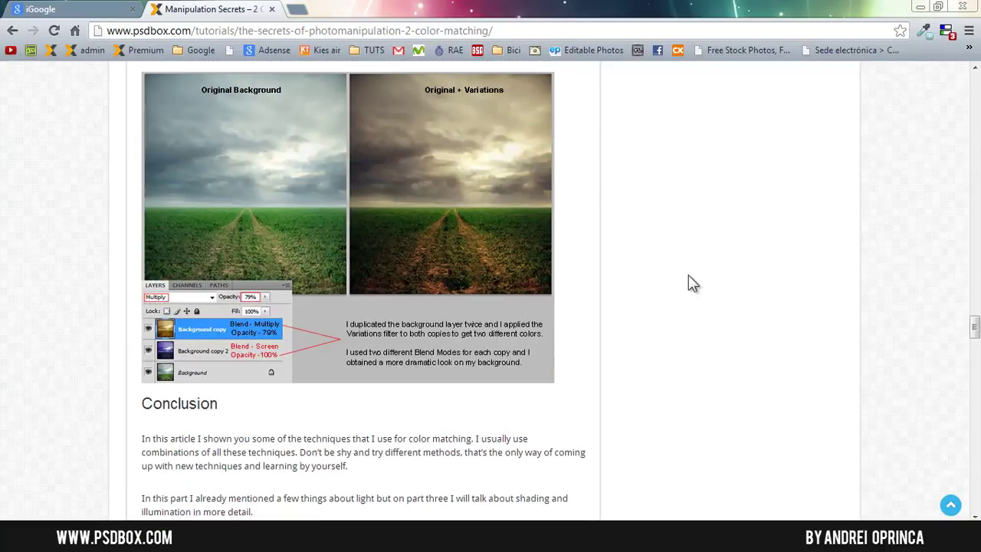
scroll(688, 276, down, 4)
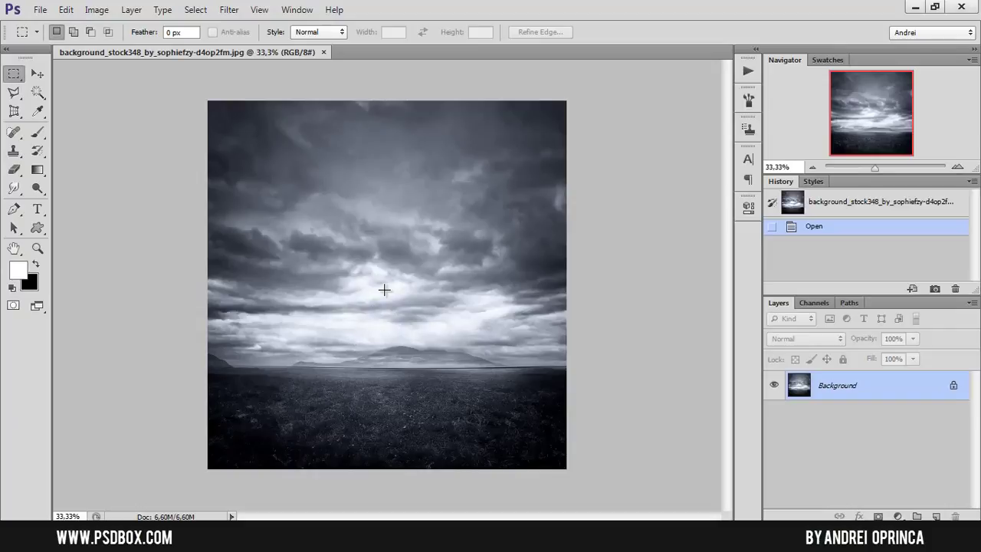
Open the PNG image Craft9_by_faestock from the People folder
key(ctrl+o)
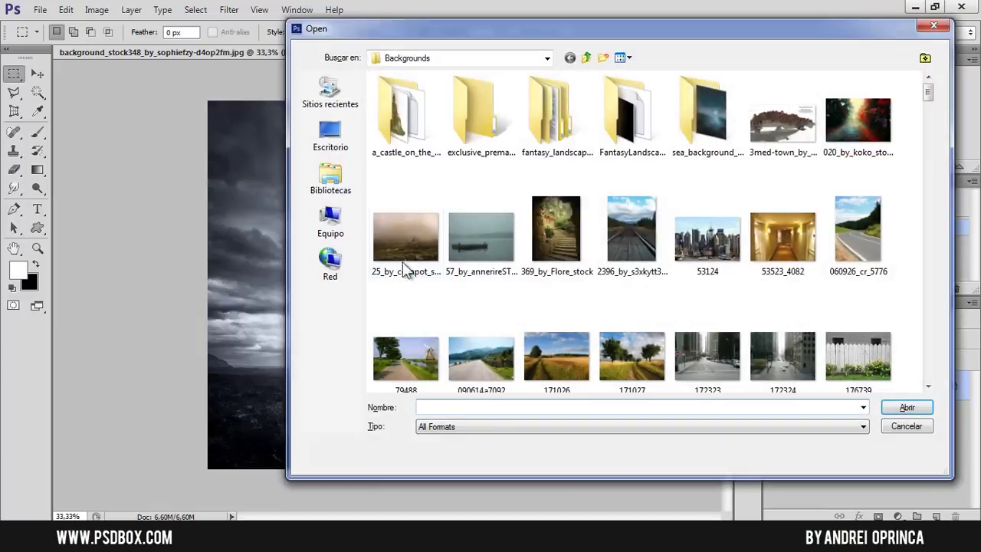
click(585, 57)
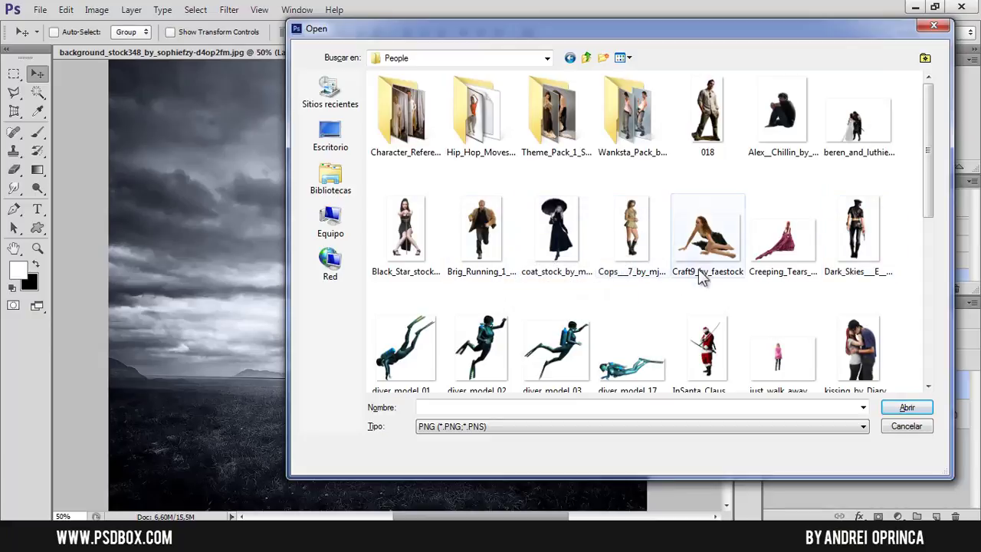
click(705, 240)
click(904, 409)
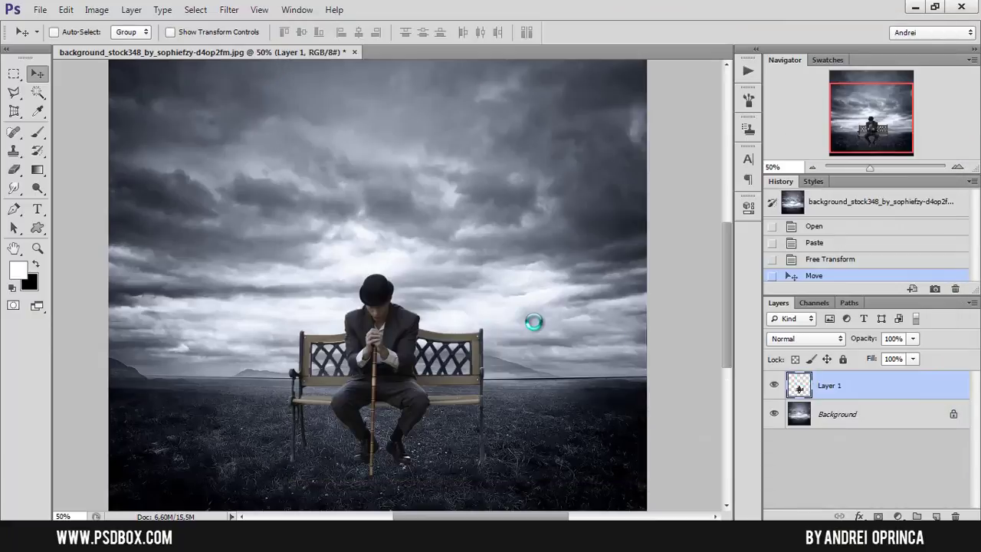
Copy the entire woman image, close its file, paste it into the background document and hide the bench man's layer
key(ctrl+a)
key(ctrl+c)
key(ctrl+w)
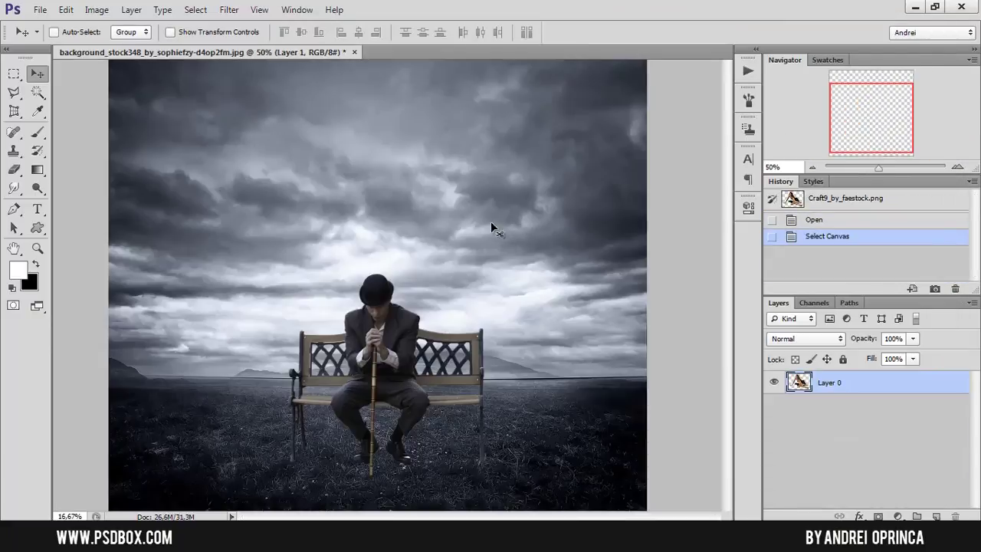
key(ctrl+v)
click(773, 414)
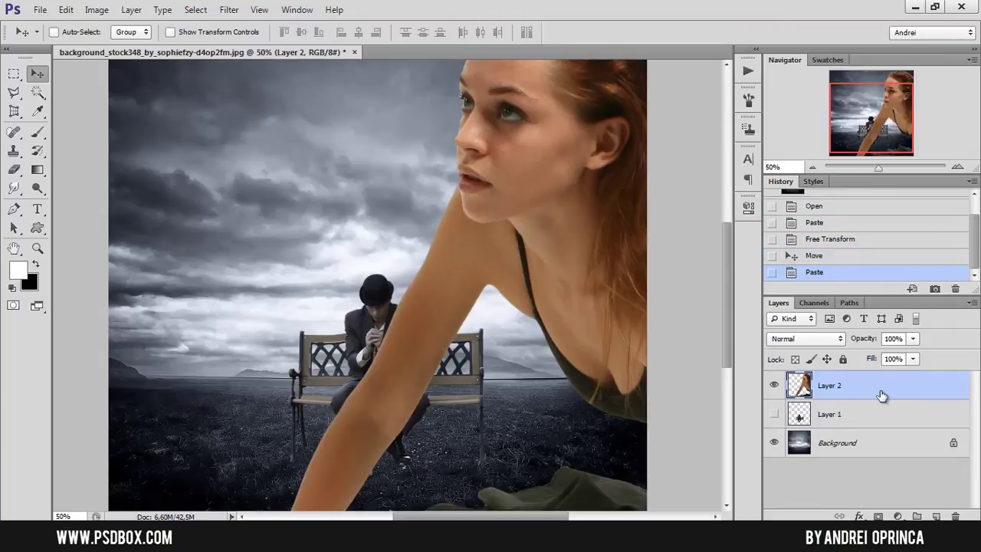
Scale the pasted woman down with Free Transform so she fits on the ground in the lower part of the scene
key(ctrl+t)
key(ctrl+minus)
key(ctrl+minus)
key(ctrl+minus)
key(ctrl+minus)
key(ctrl+minus)
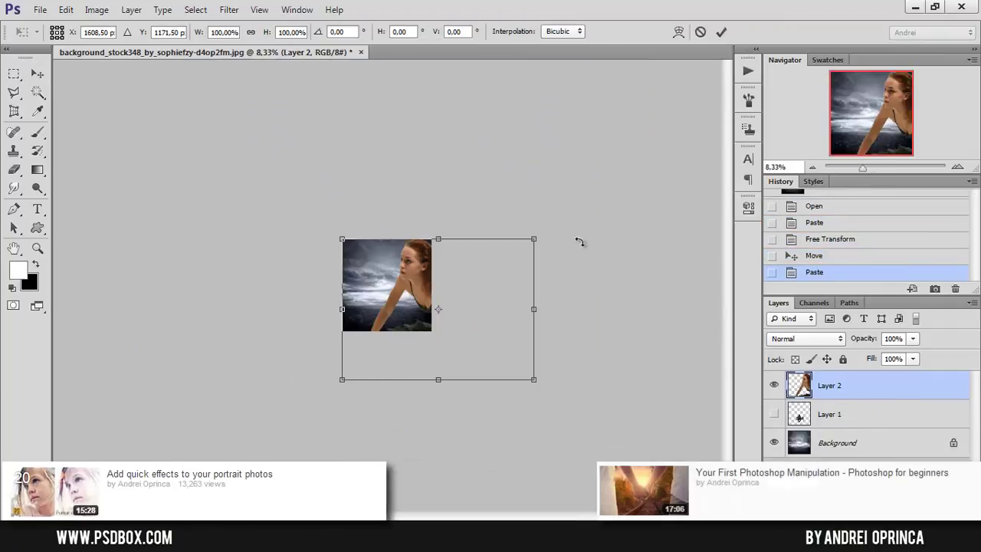
drag(533, 237, 396, 311)
key(Return)
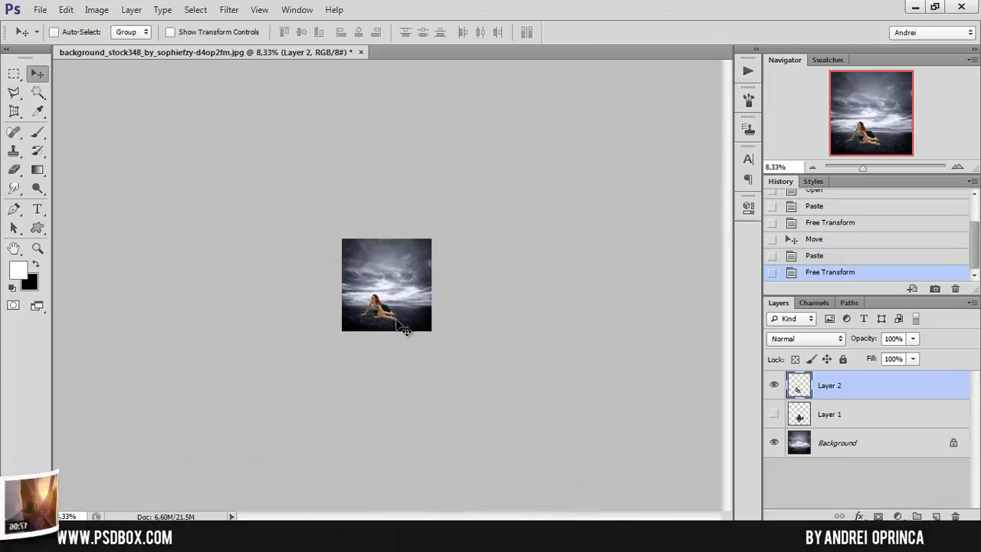
Move the woman to the middle of the field below the horizon and delete the hidden Layer 1
key(ctrl+1)
key(ctrl+0)
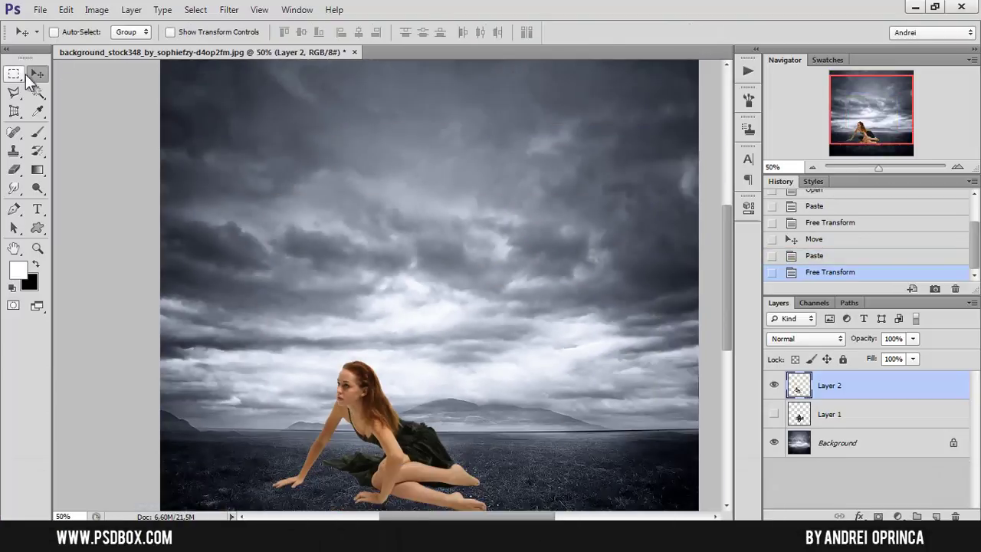
key(ctrl+minus)
drag(314, 294, 337, 295)
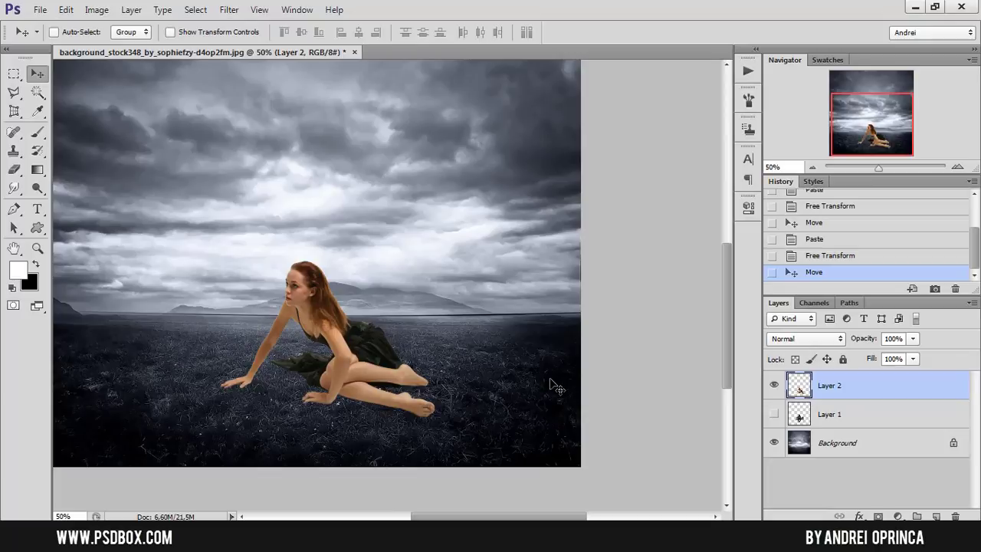
drag(931, 420, 956, 517)
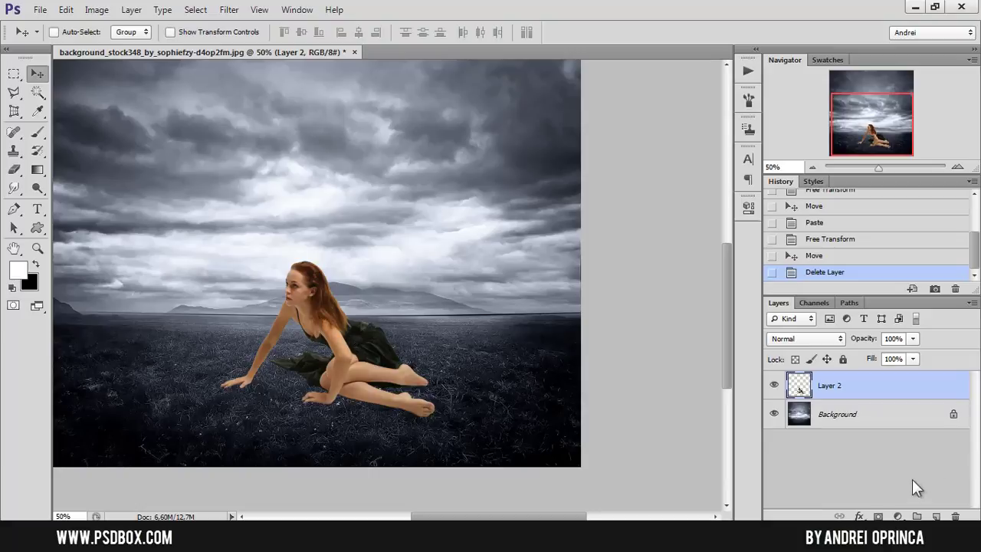
Add a Gradient Map adjustment layer above the woman and set the gradient's starting color stop to dark blue 161925
click(897, 516)
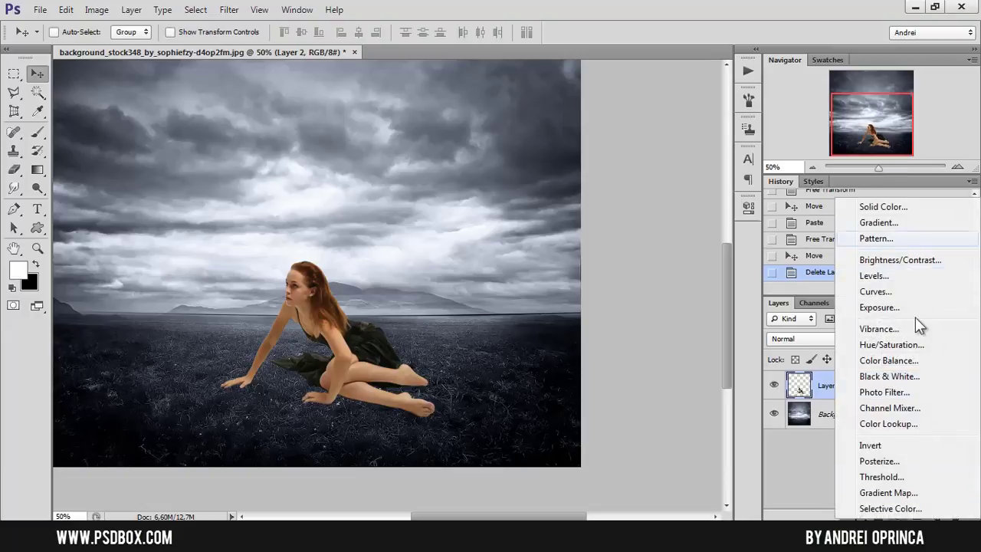
click(906, 493)
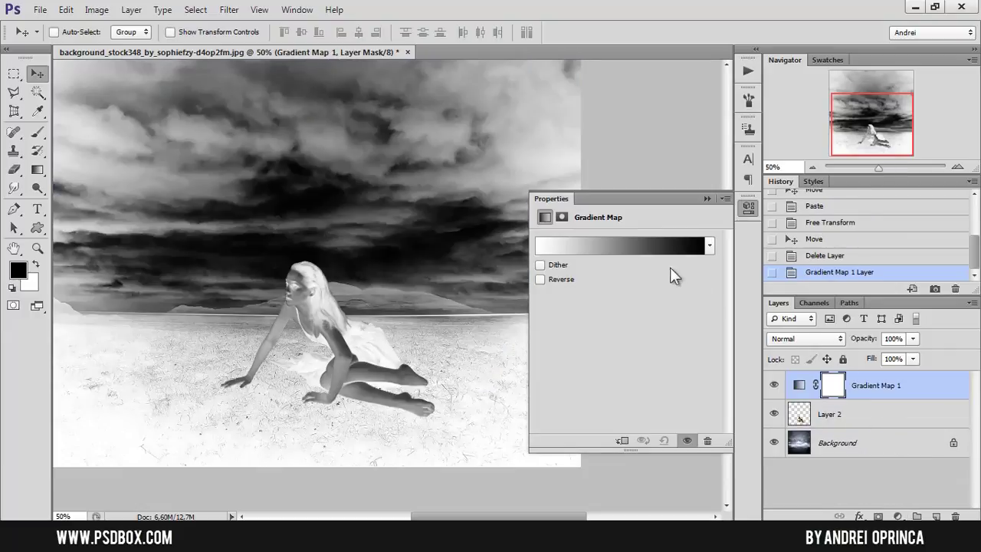
click(642, 253)
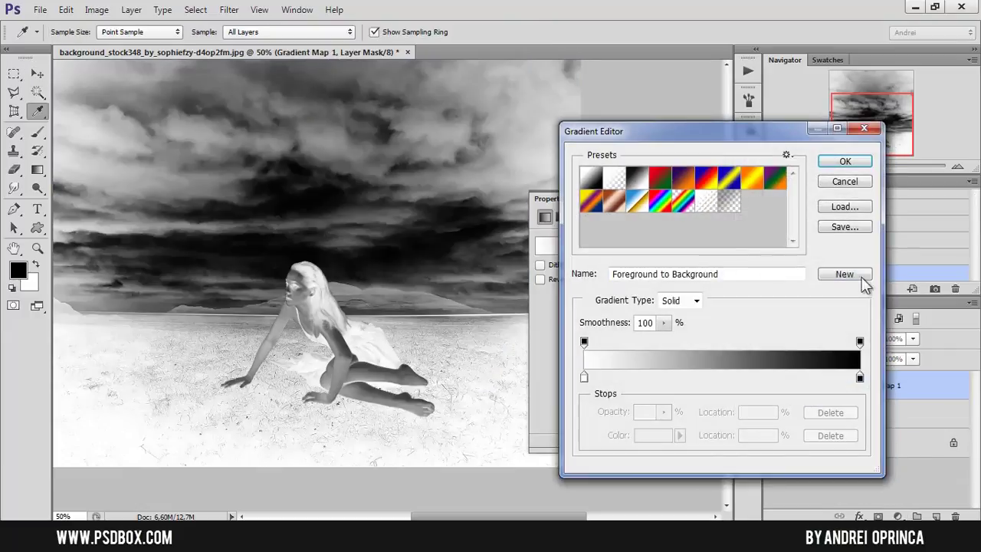
click(584, 377)
click(651, 434)
click(799, 332)
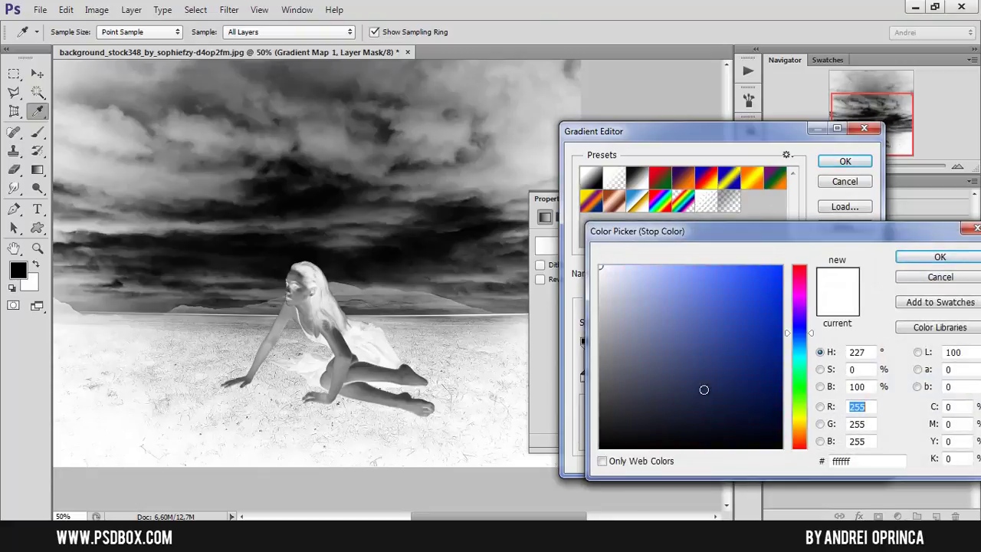
drag(703, 389, 673, 421)
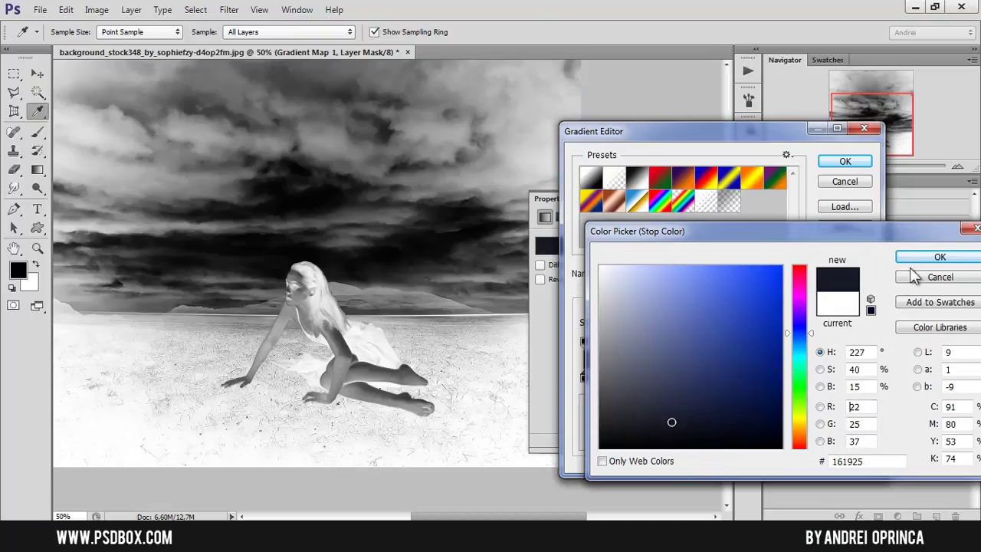
key(Return)
Set the gradient's end color stop to tan c9ae8c, apply the gradient, and compare the image without and with the adjustment
click(861, 386)
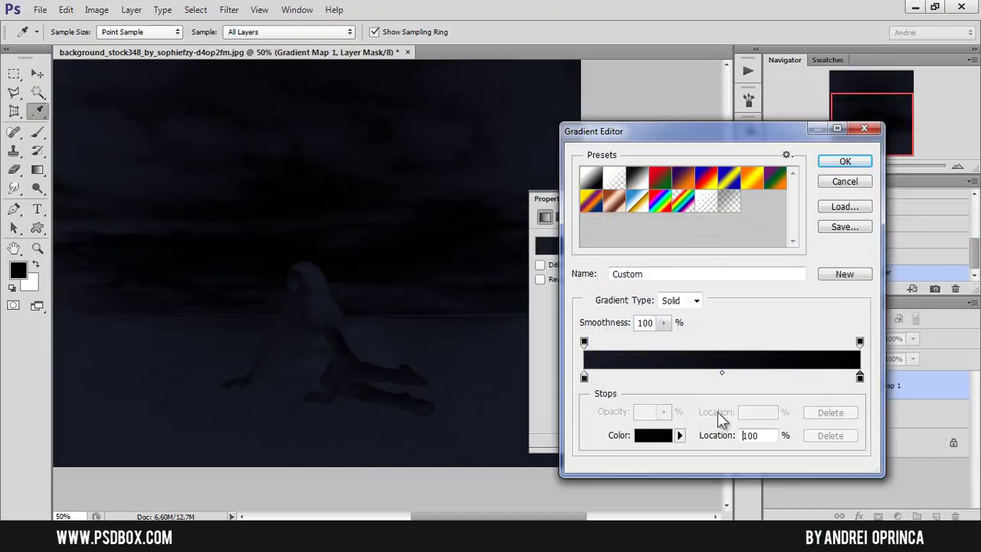
click(660, 434)
click(798, 429)
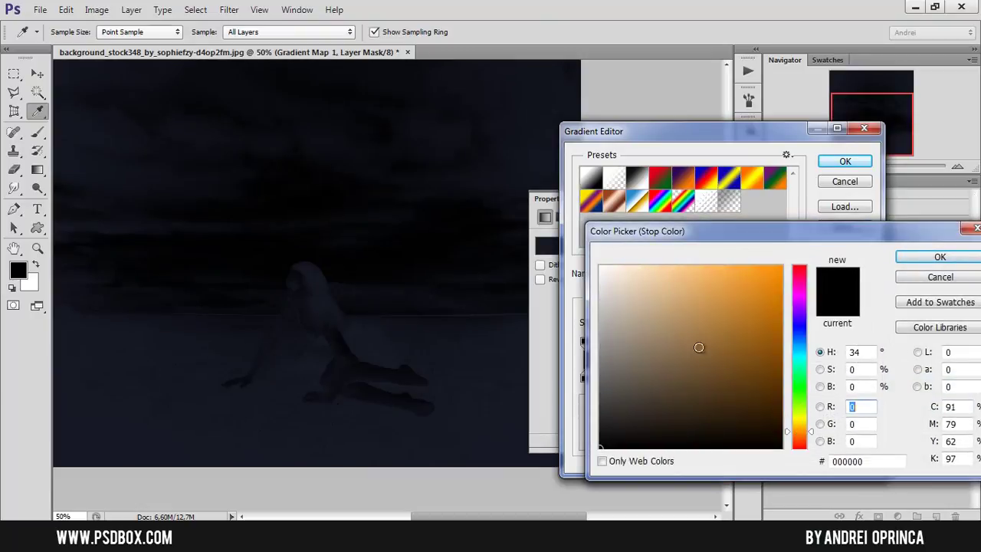
click(654, 305)
click(911, 256)
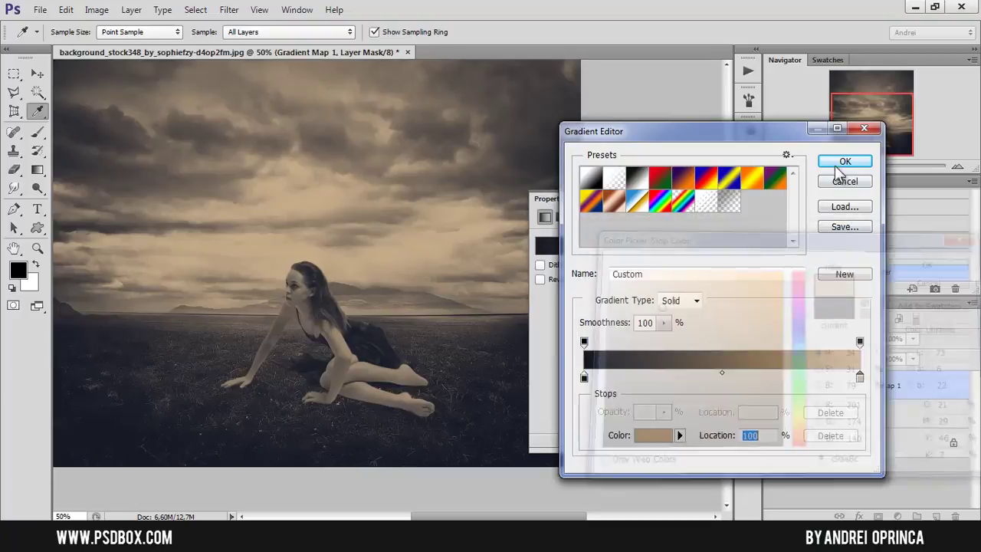
click(843, 162)
click(774, 385)
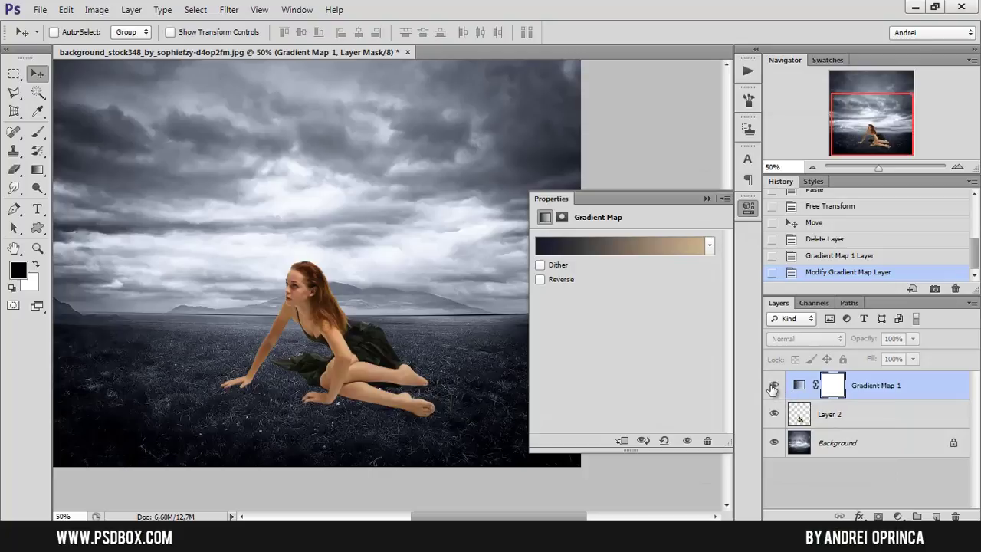
click(774, 385)
Reopen the gradient for editing and change its end color stop to the grayish beige b1a89c
click(699, 246)
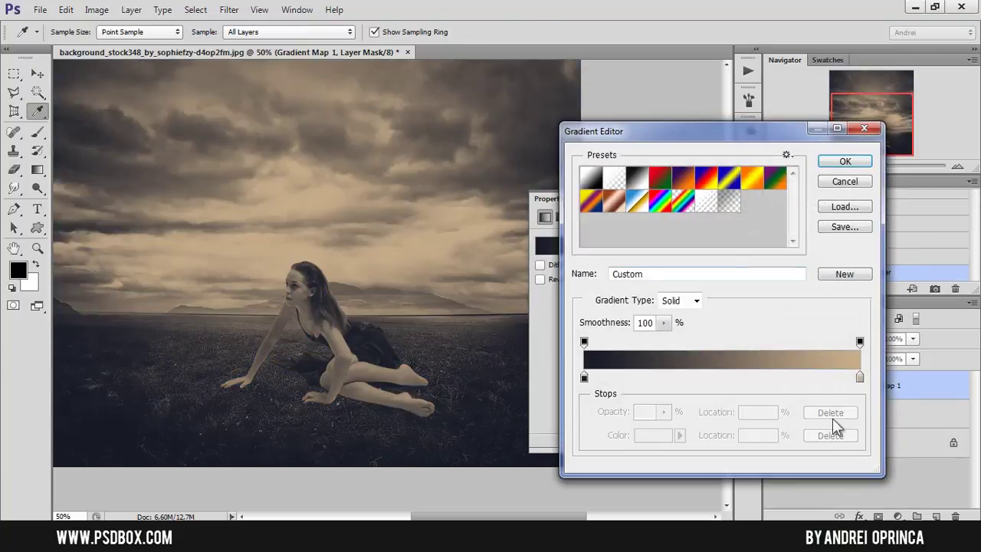
click(858, 380)
click(655, 435)
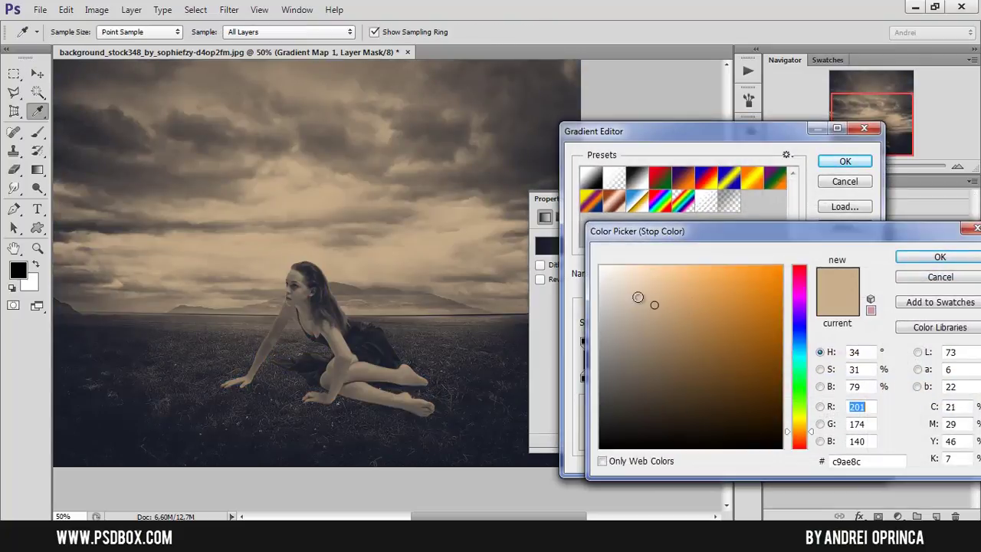
click(618, 290)
drag(644, 304, 621, 322)
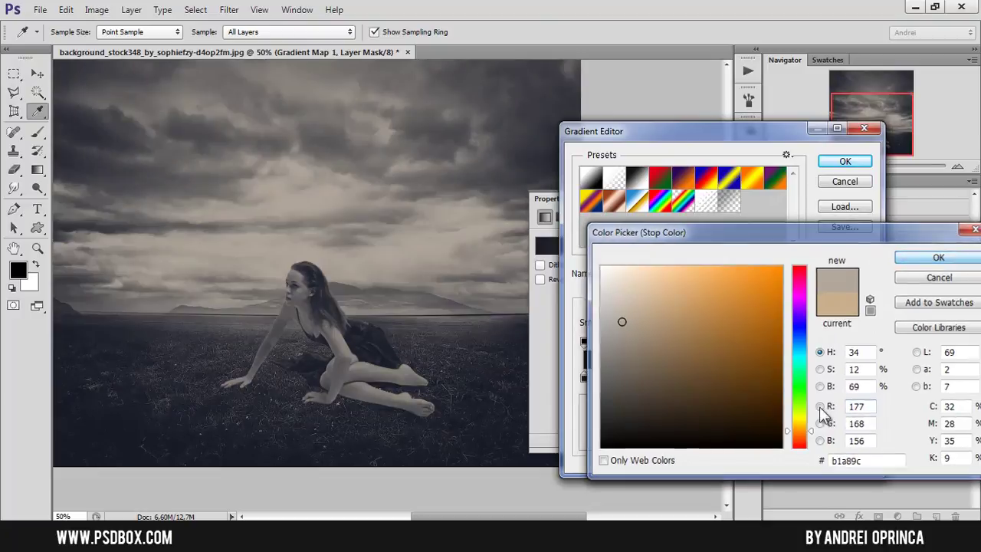
key(Return)
Change the gradient's starting color stop to the deep blue 122a3f and apply the edited gradient
click(584, 377)
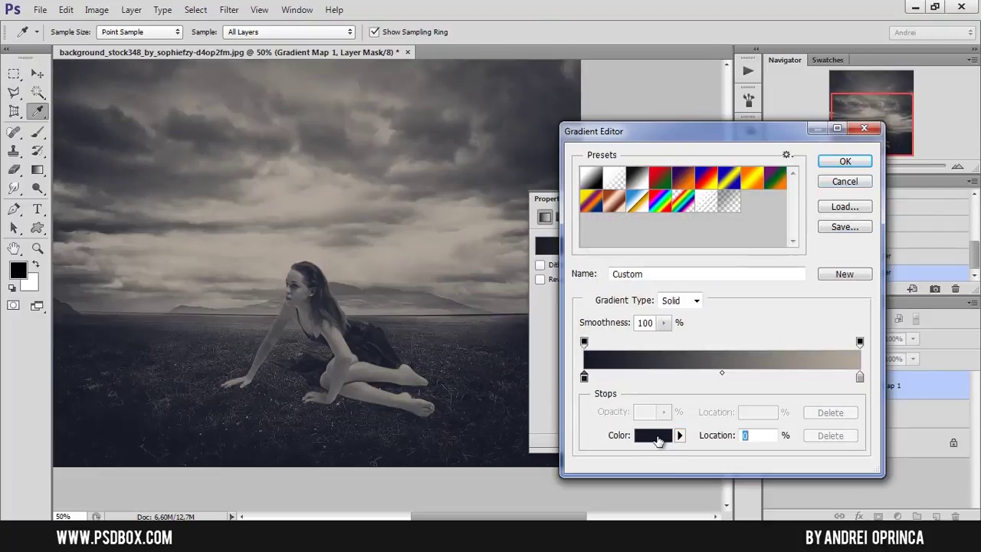
click(658, 441)
click(716, 379)
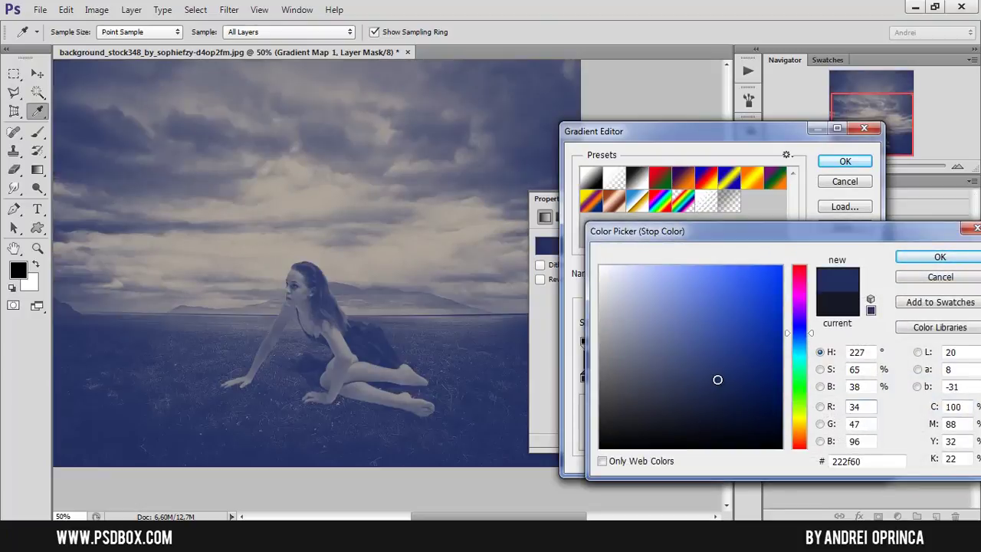
click(719, 389)
click(799, 343)
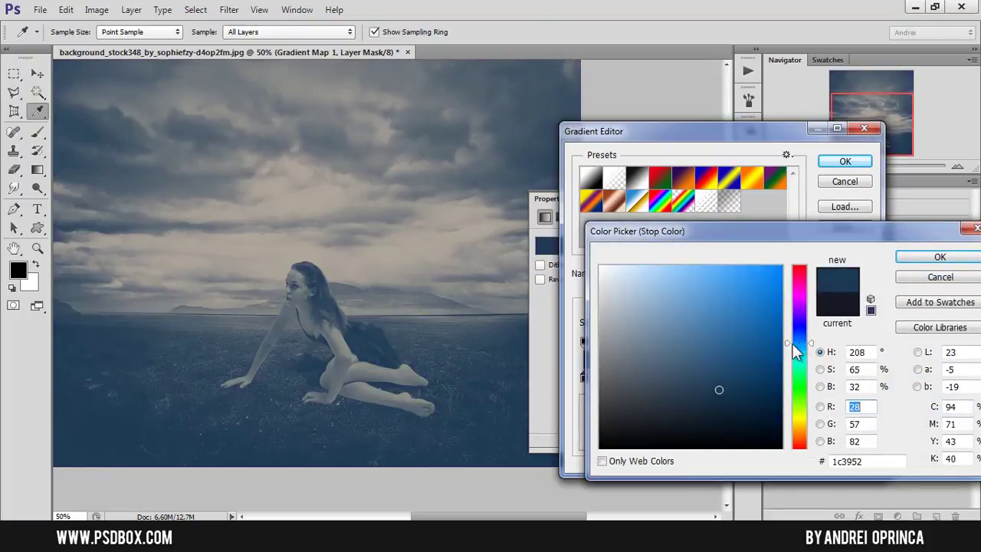
click(731, 403)
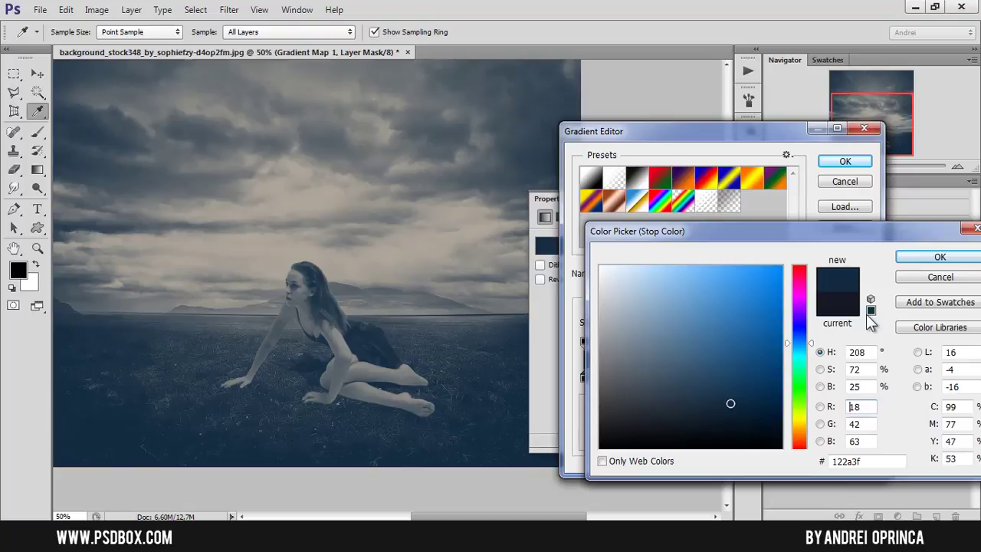
click(910, 259)
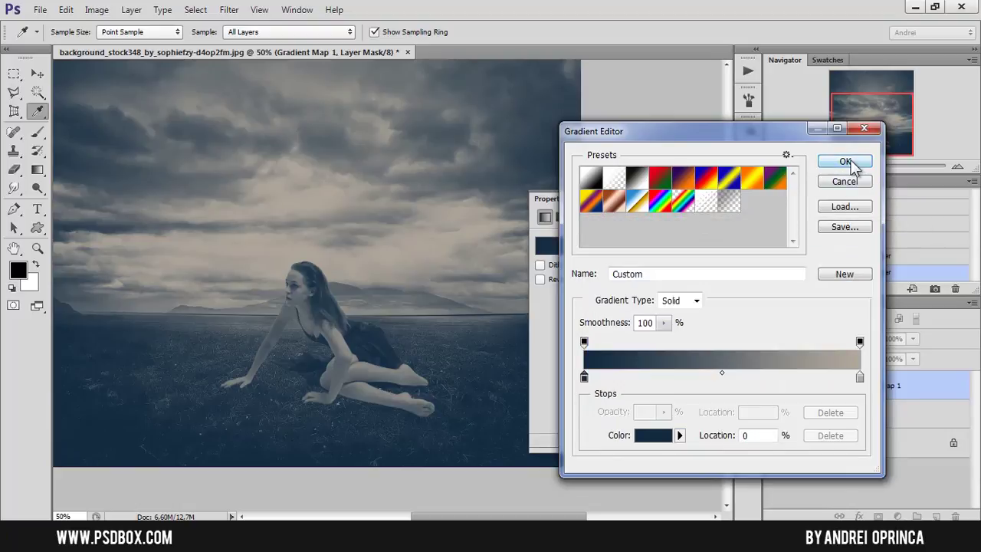
click(844, 162)
Collapse the adjustment's properties and clip the gradient map to the woman's layer
key(v)
click(705, 200)
click(916, 395)
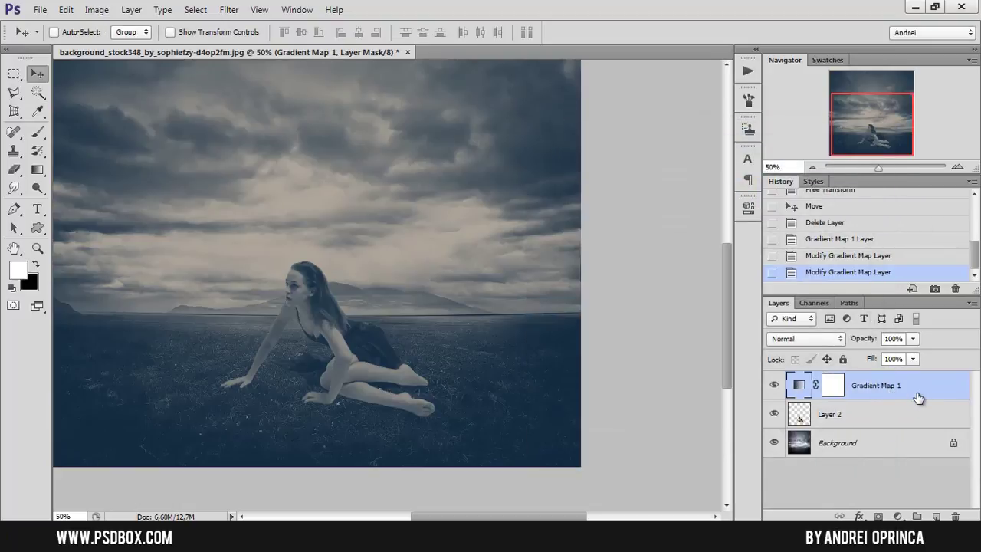
alt+click(916, 396)
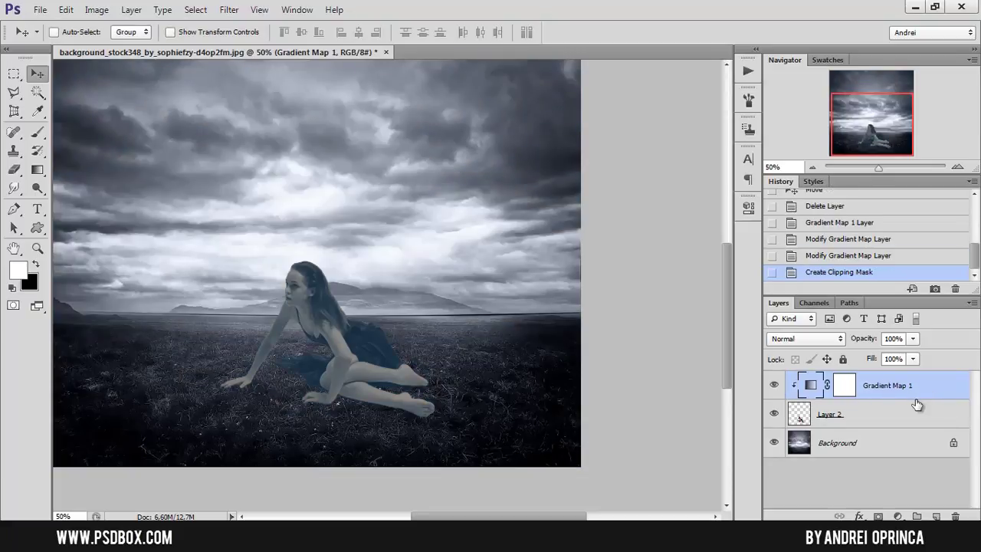
Set the gradient map's blend mode to Color and lower its opacity to 11%
click(797, 340)
click(783, 359)
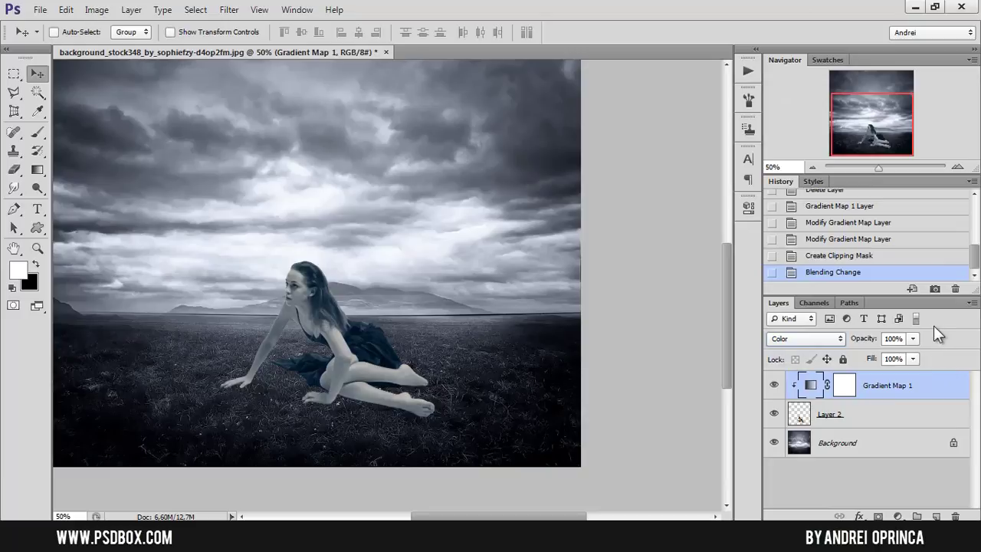
click(913, 339)
drag(885, 355, 883, 356)
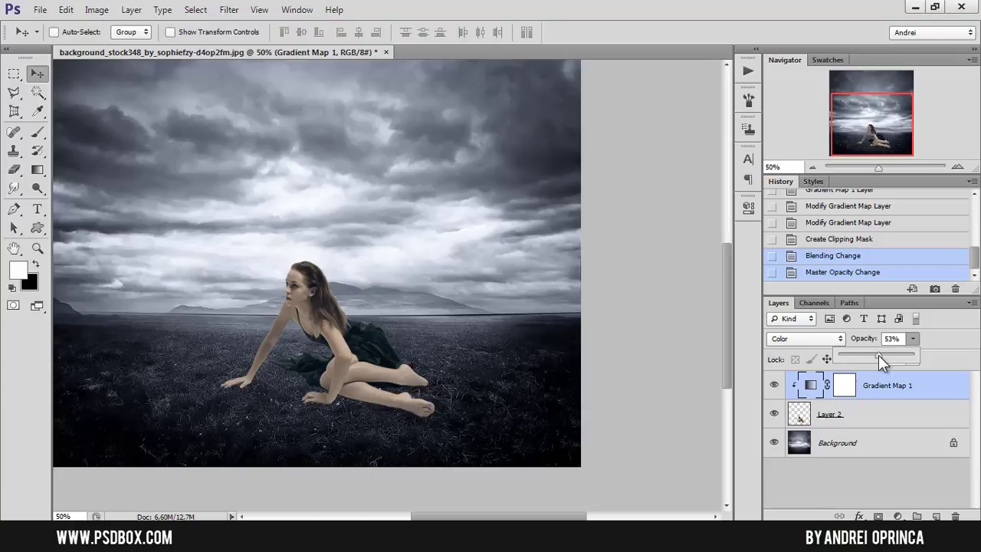
drag(867, 354, 848, 355)
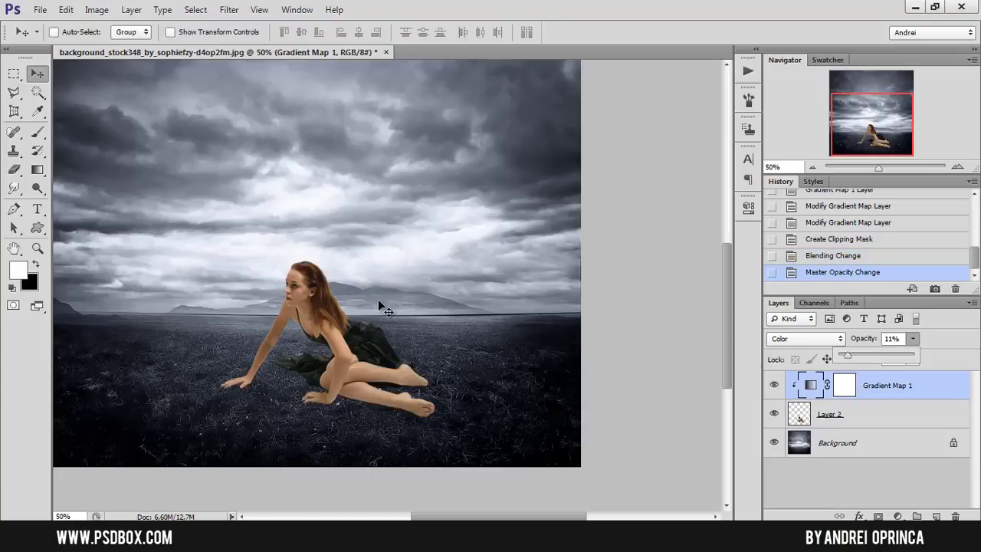
Add a Hue/Saturation adjustment directly above the woman's layer, within the clipped stack below the gradient map
click(873, 418)
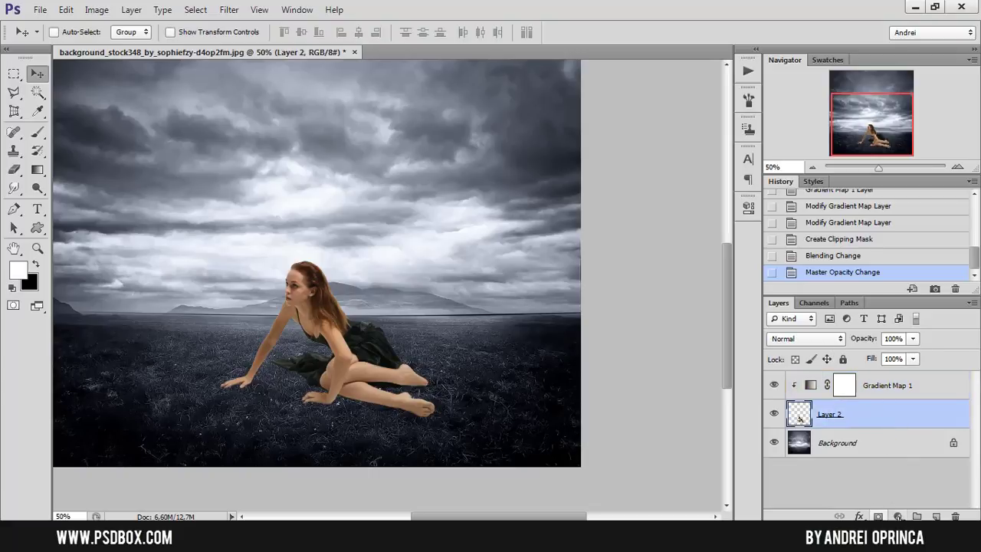
click(897, 516)
click(894, 345)
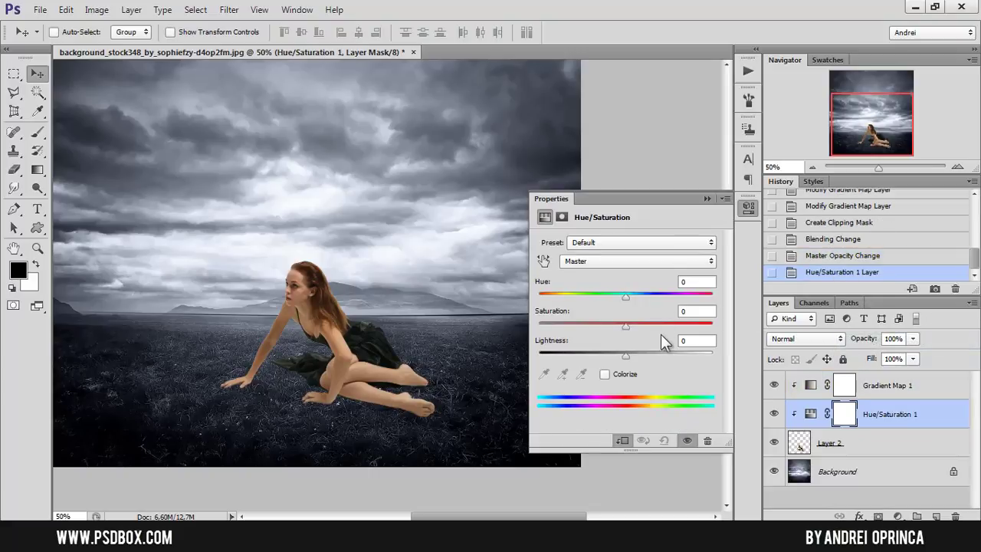
Hide the gradient map and set the Hue/Saturation adjustment's saturation to -60
click(774, 385)
click(811, 414)
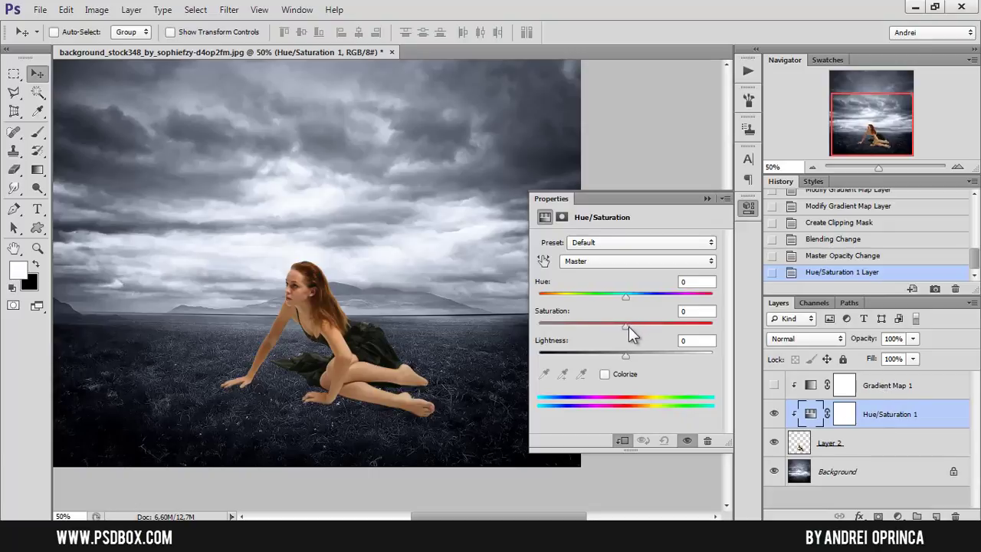
drag(627, 327, 572, 324)
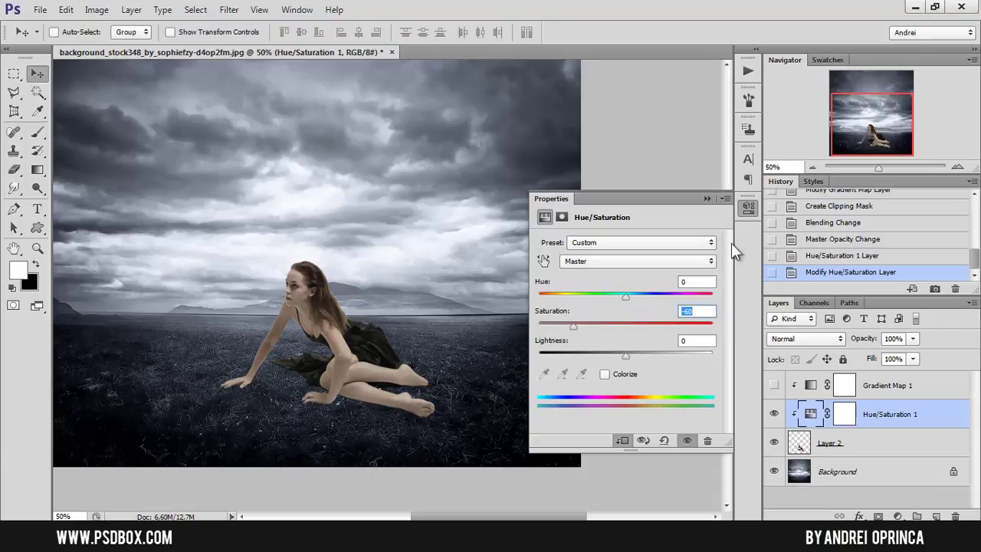
click(706, 198)
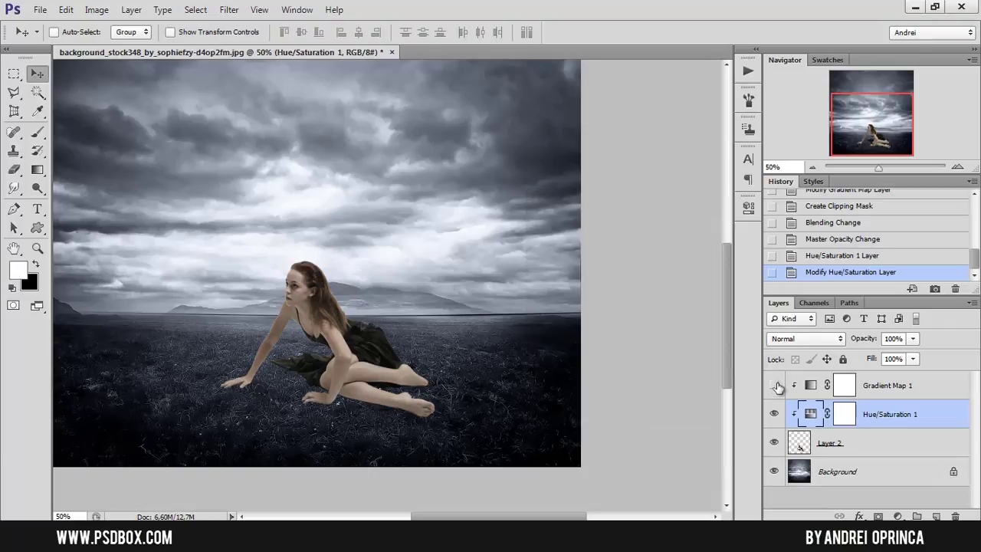
Show the gradient map again and raise its opacity to 51%
click(924, 392)
click(913, 340)
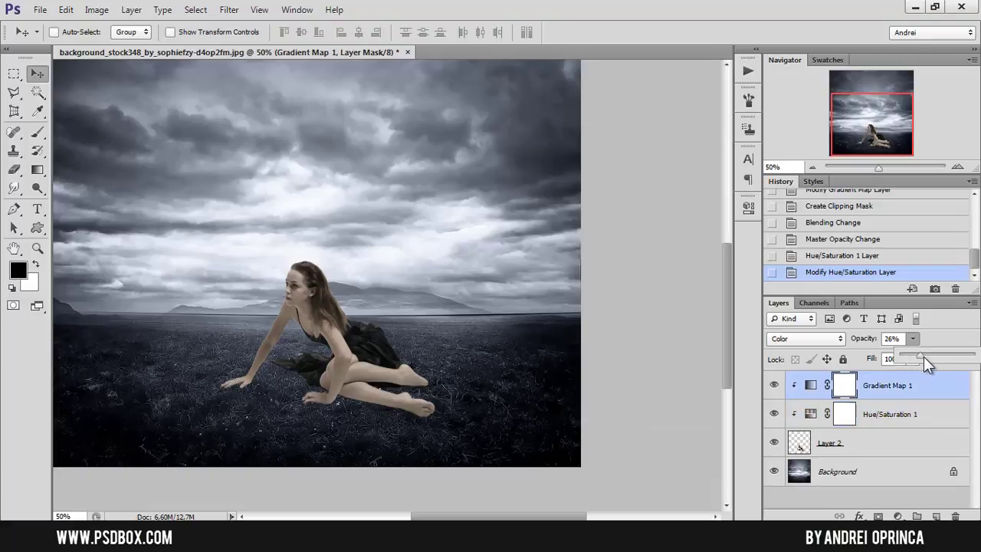
drag(924, 357, 933, 356)
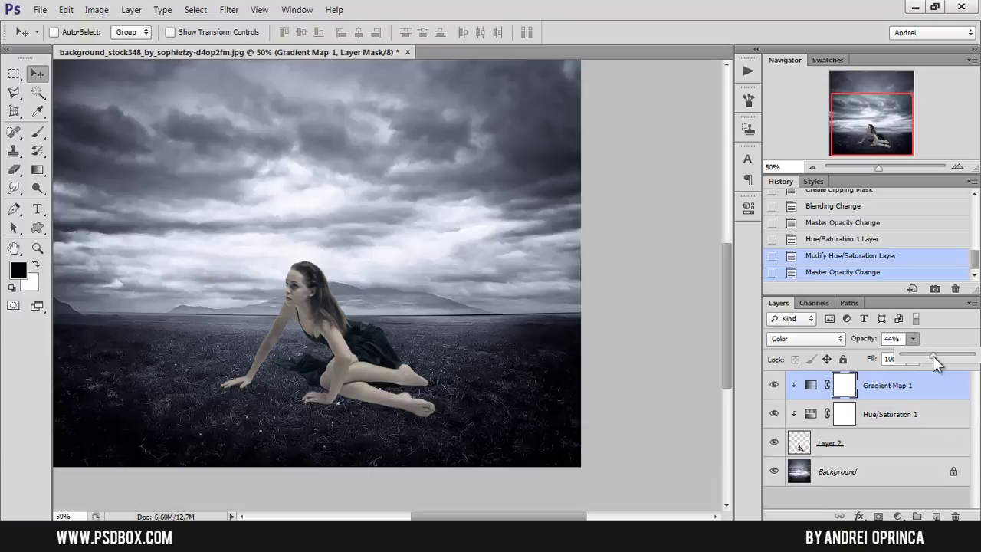
drag(933, 356, 939, 356)
Try Multiply, Color Burn and the following darkening blend modes on the gradient map, and settle on Soft Light
click(804, 340)
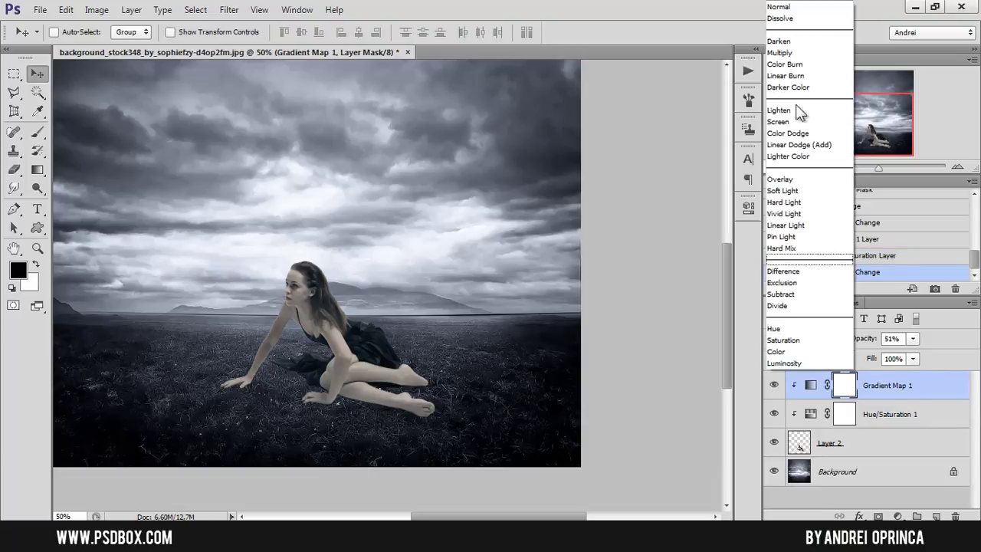
click(796, 51)
key(Down)
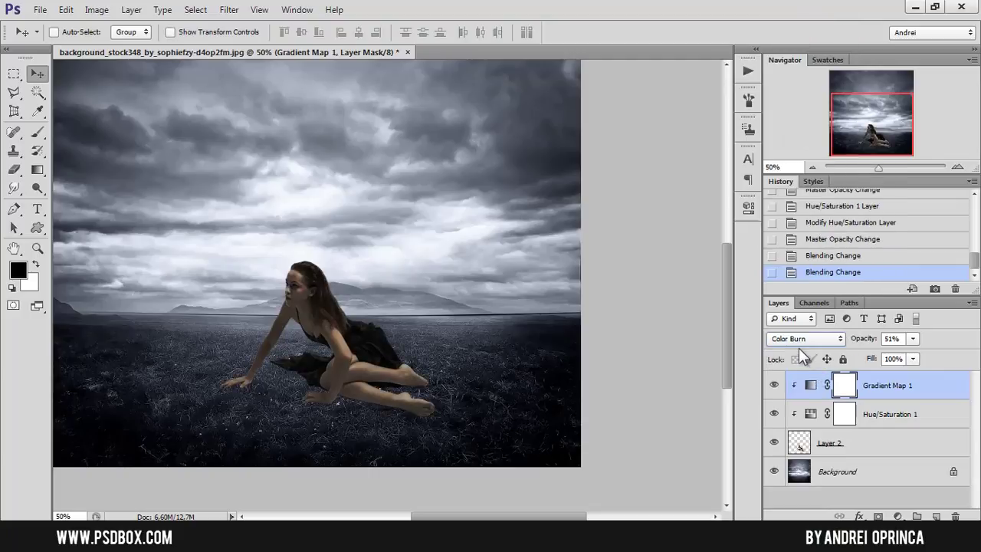
key(Down)
key(Down)
click(805, 338)
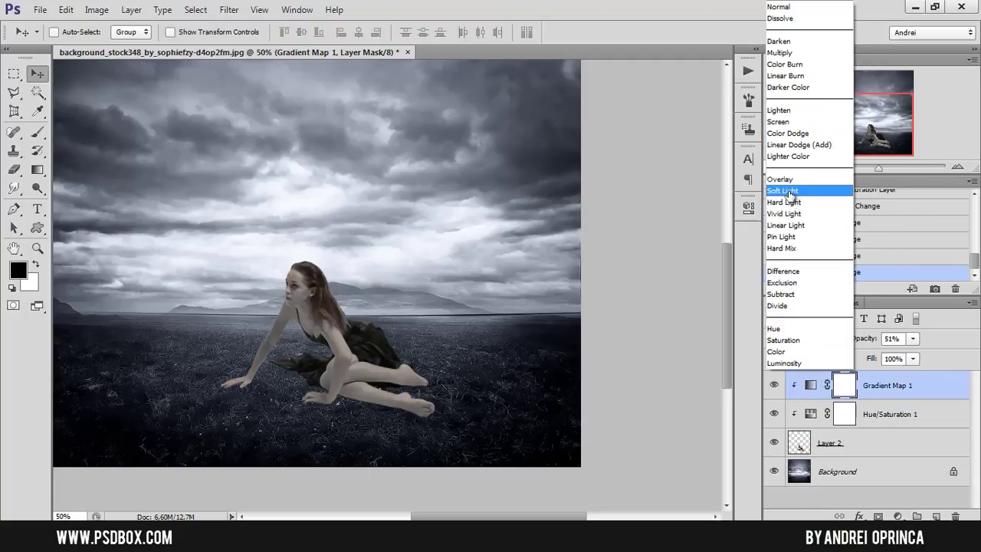
click(788, 191)
Compare the woman without and with the Hue/Saturation and Gradient Map adjustments
click(907, 424)
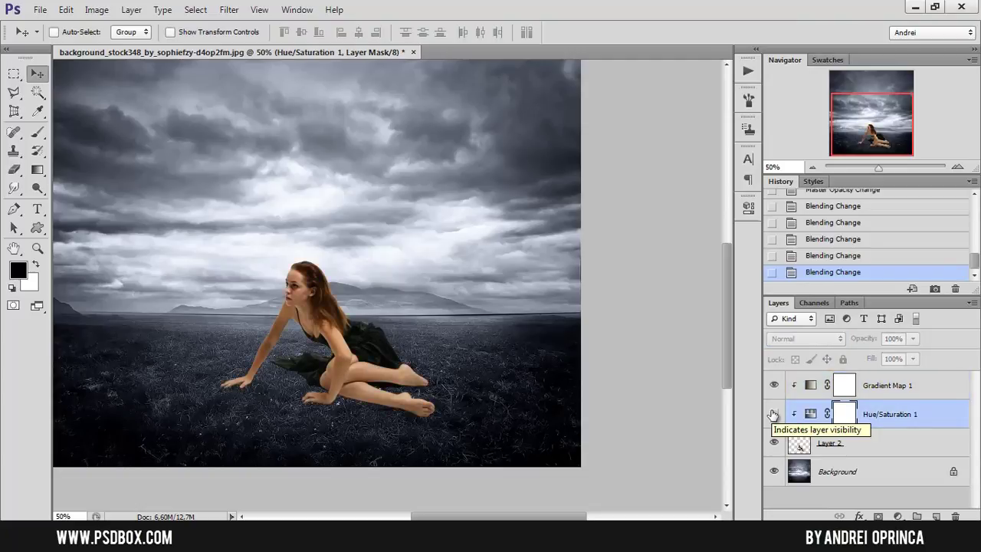
click(772, 414)
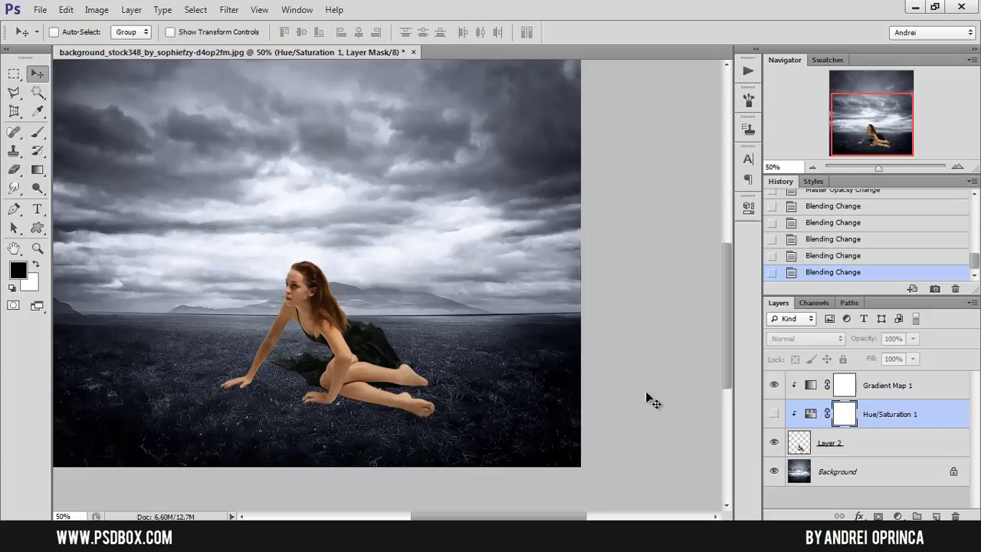
click(774, 385)
click(775, 386)
click(773, 414)
Raise the Soft Light gradient map's opacity to 72%
click(844, 386)
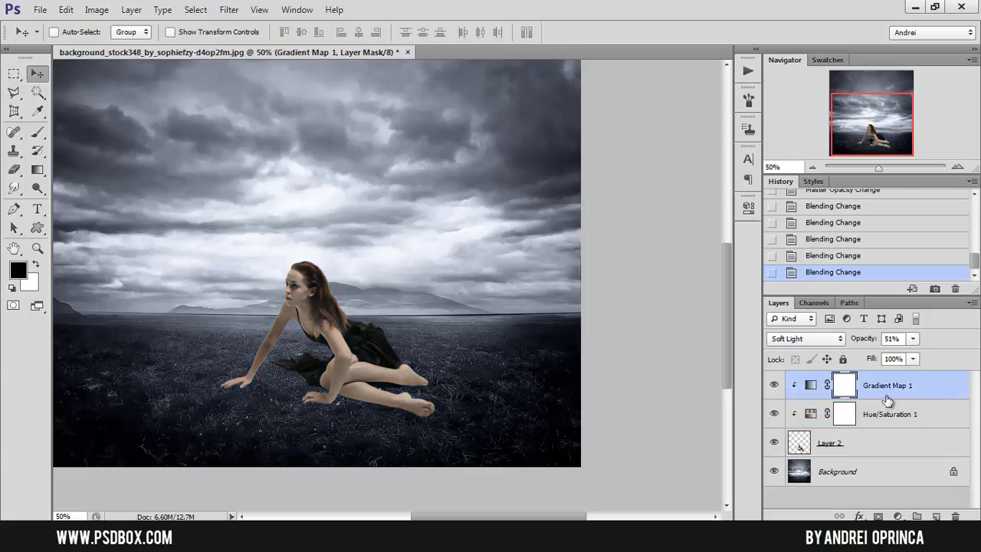
click(913, 339)
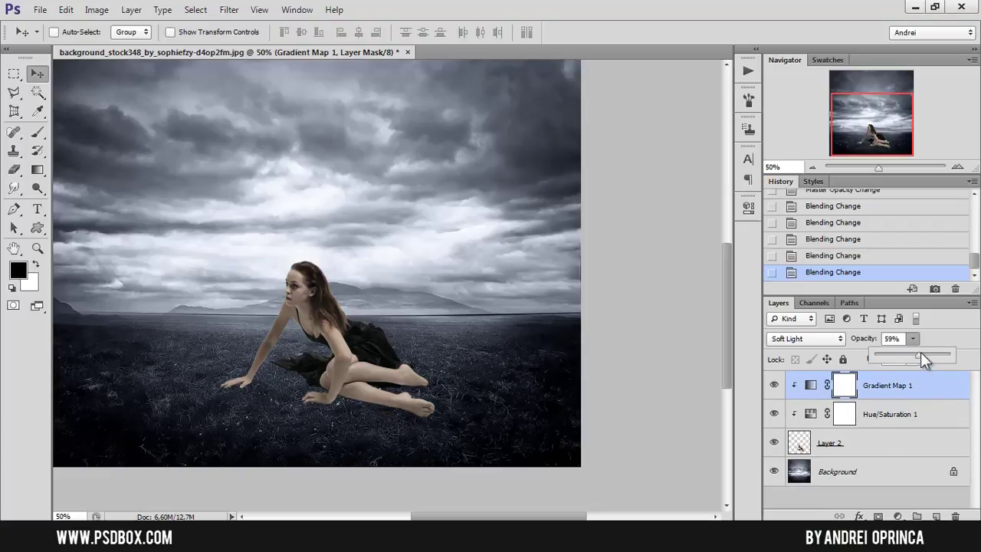
drag(925, 352, 929, 355)
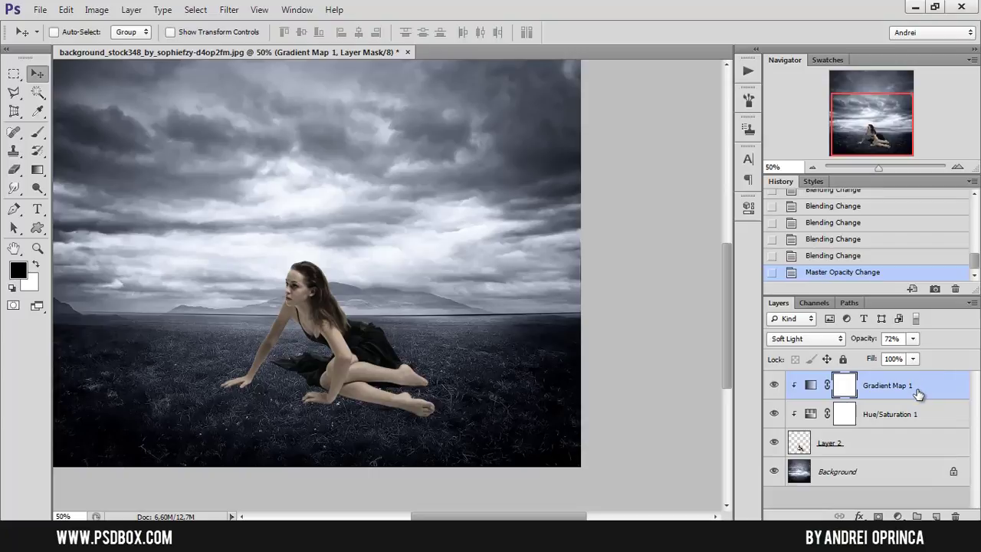
Add a Levels adjustment above the gradient map and clip it to the woman's layer
click(917, 394)
drag(899, 119, 890, 138)
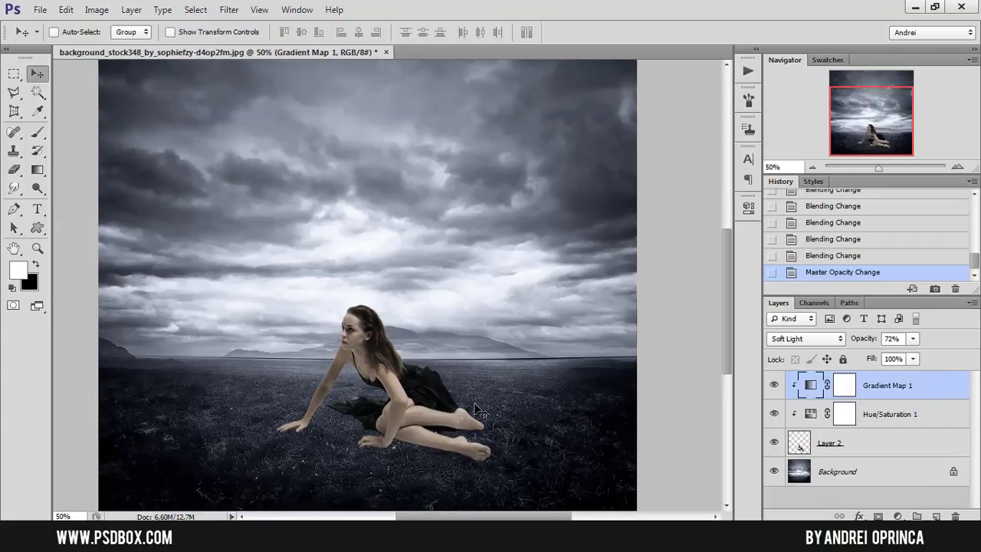
drag(493, 436, 471, 400)
click(899, 516)
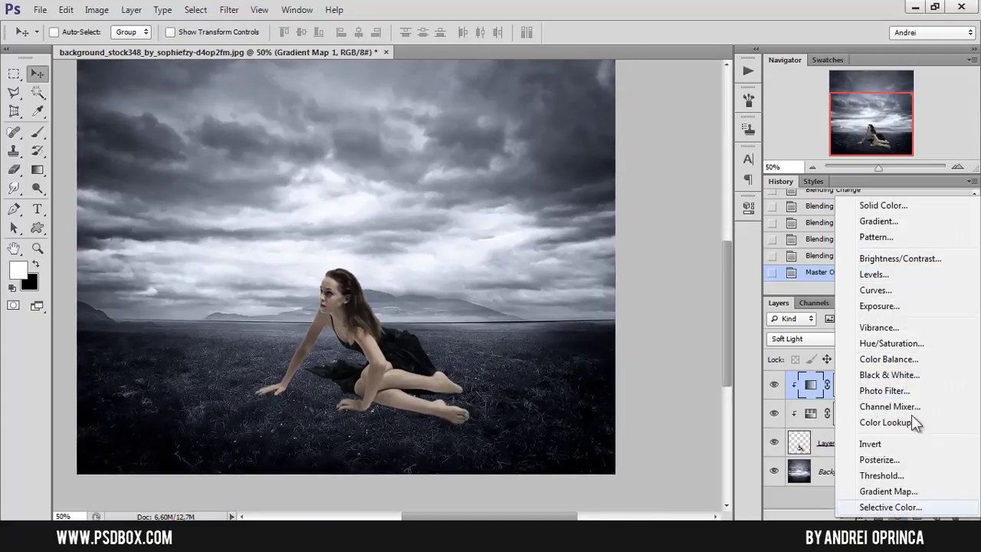
click(873, 276)
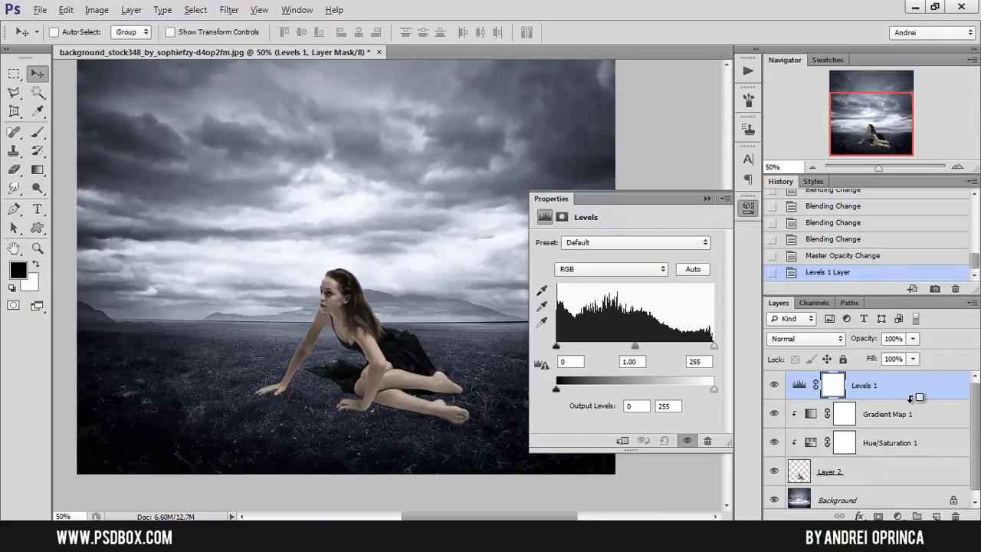
alt+click(910, 399)
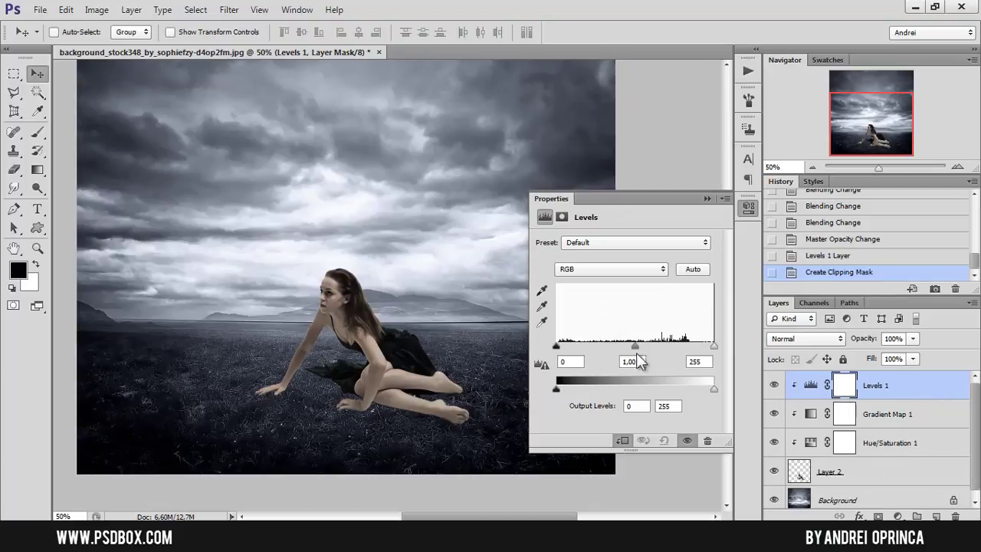
Set the Levels midtone input to 1.24 and the white output level to 220
drag(630, 342, 622, 345)
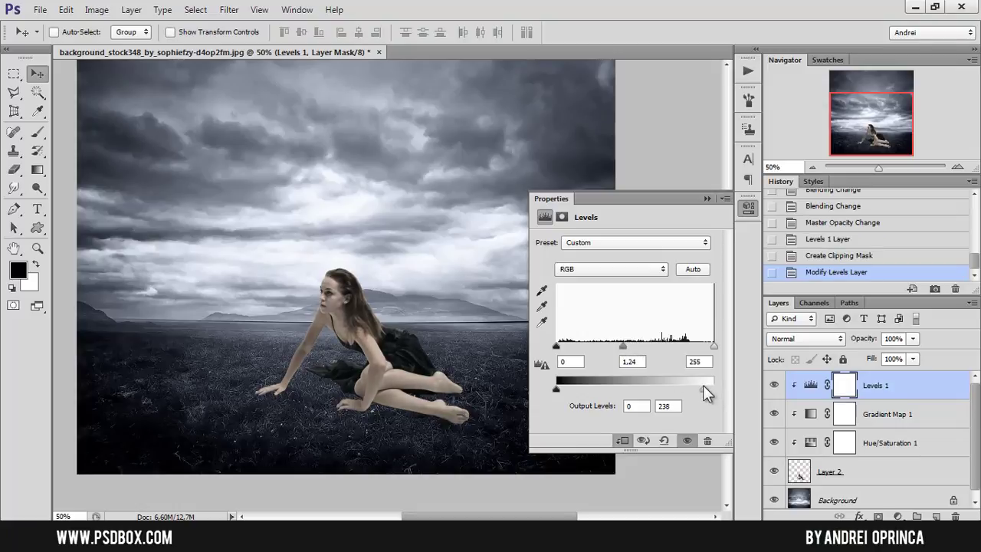
drag(699, 385, 692, 384)
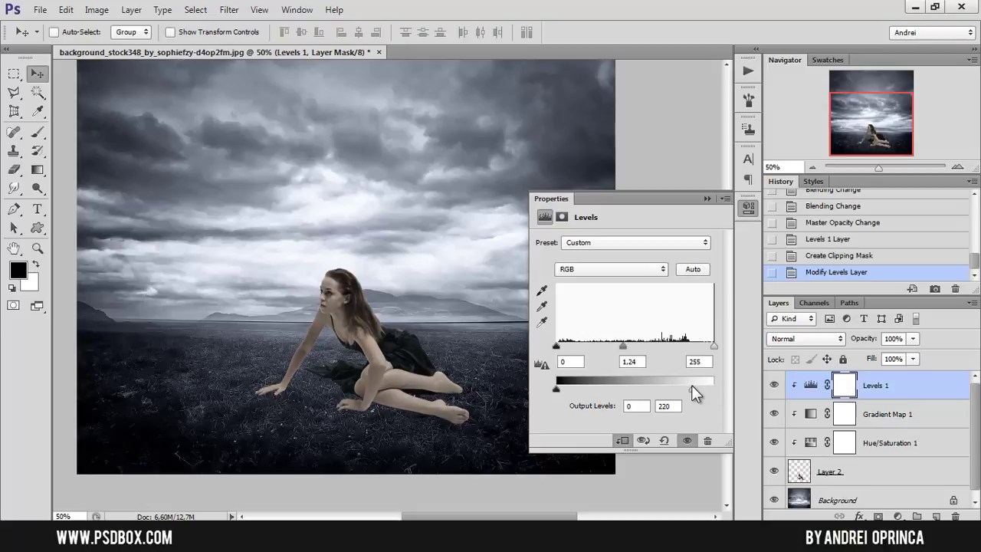
click(708, 198)
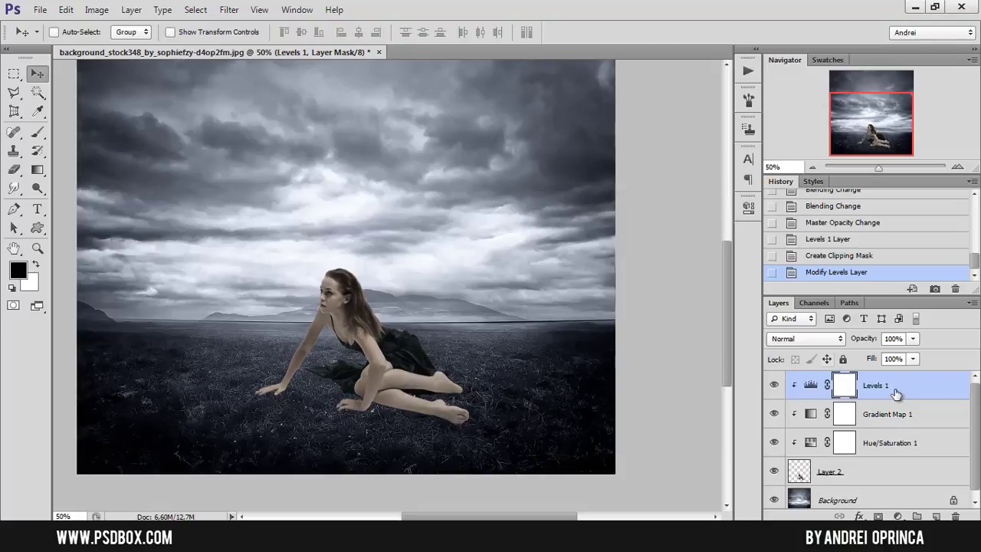
Reopen the Hue/Saturation adjustment, try shifting its lightness, and return the lightness to 0
double_click(887, 447)
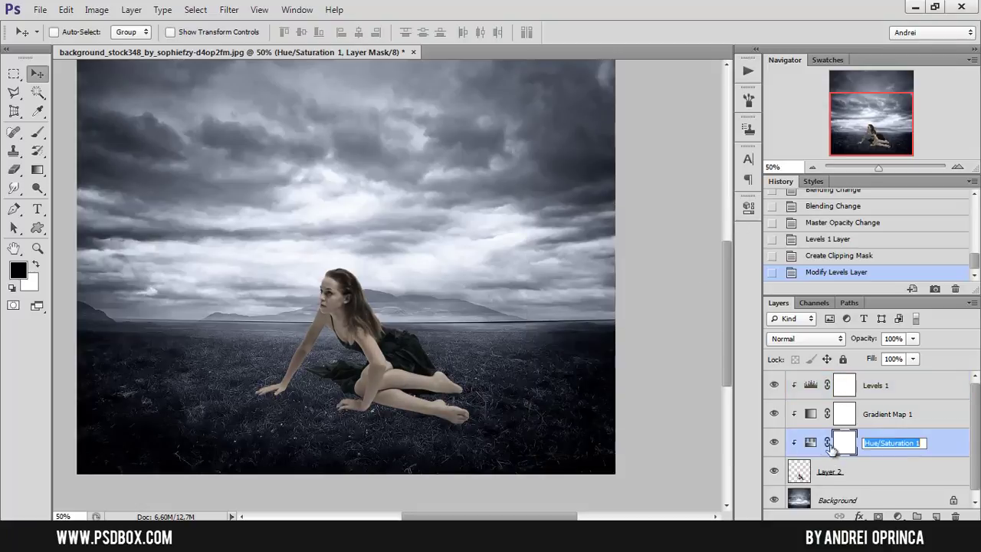
click(816, 443)
double_click(816, 442)
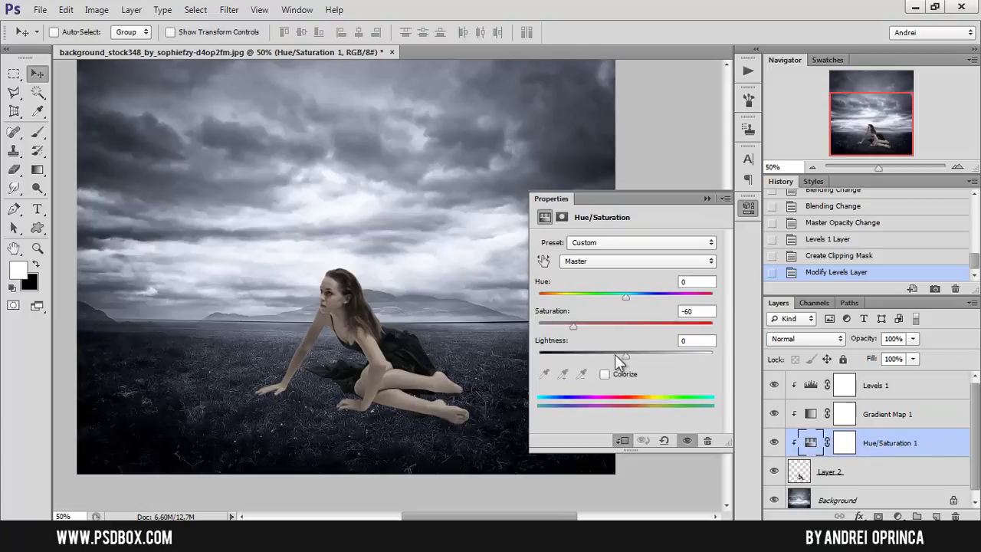
mouse_move(630, 358)
mouse_down()
mouse_move(616, 357)
mouse_move(633, 356)
mouse_move(625, 357)
mouse_up()
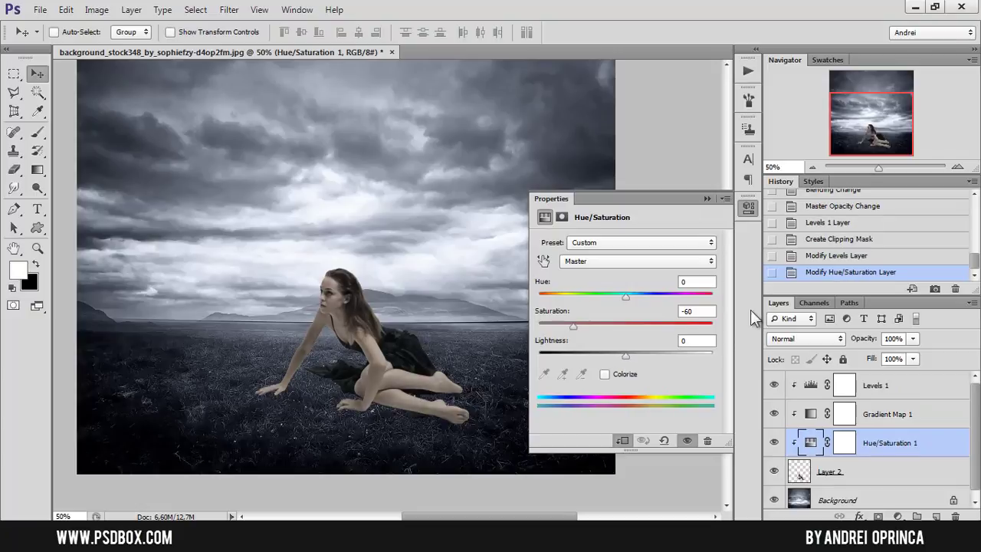
click(707, 199)
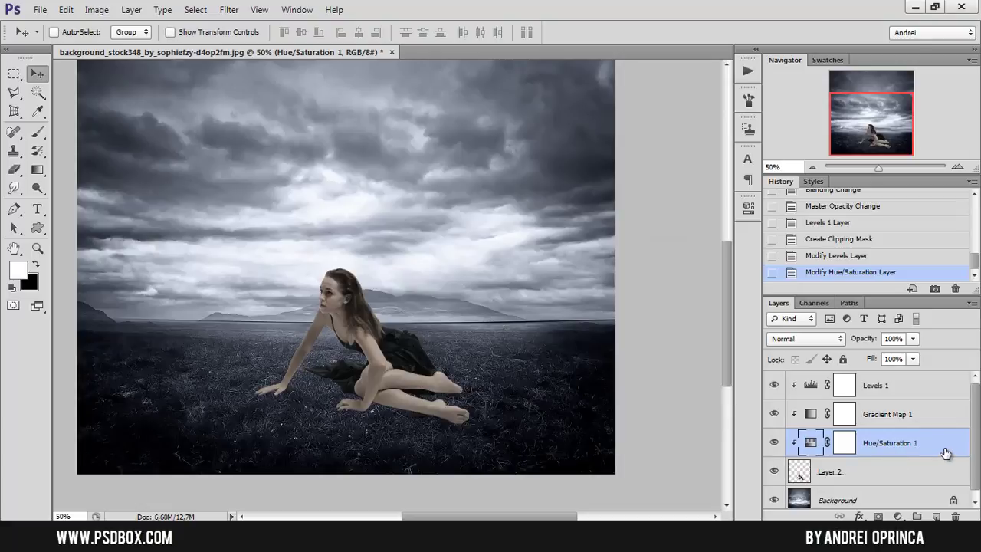
Select the Levels, Gradient Map and Hue/Saturation adjustments together, group them, and undo the grouping
shift+click(892, 388)
key(ctrl+g)
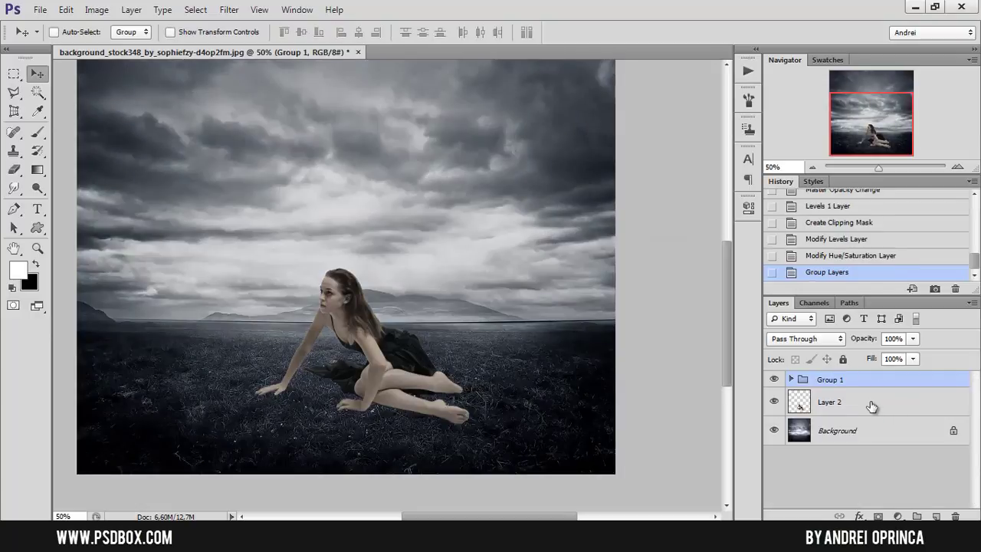
key(ctrl+z)
Compare the woman without and with the three selected adjustments, and delete all three
mouse_move(776, 443)
mouse_down()
mouse_move(774, 394)
mouse_move(774, 445)
mouse_up()
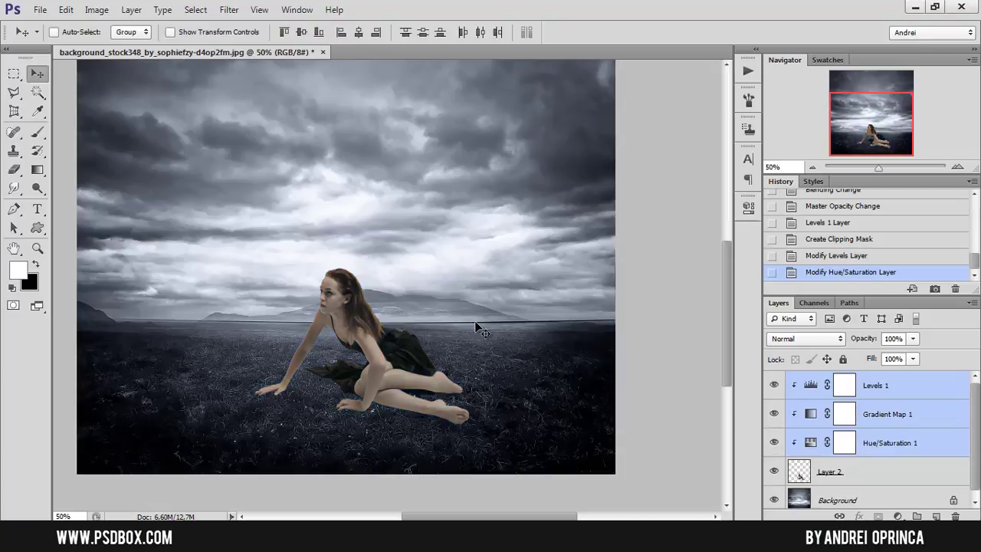
scroll(284, 407, up, 1)
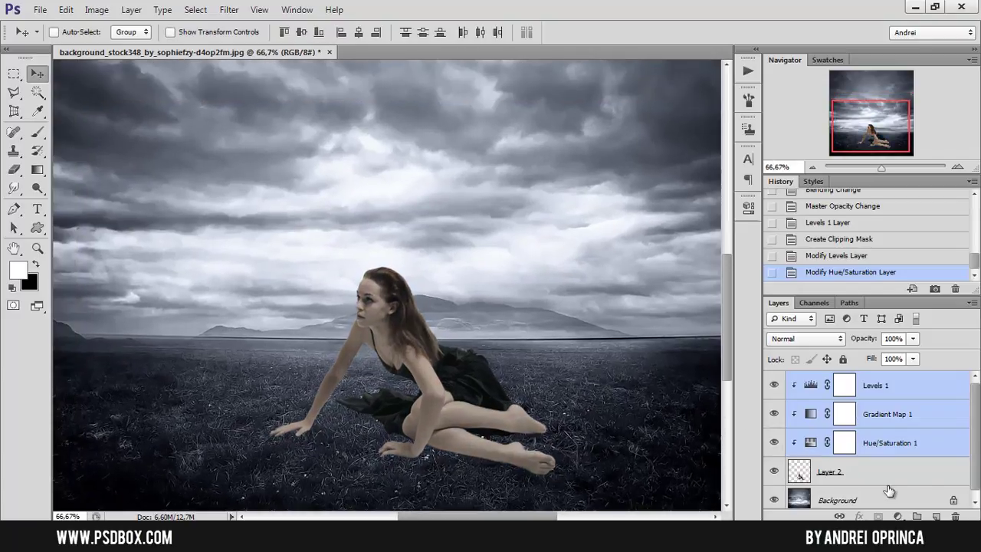
drag(948, 447, 955, 516)
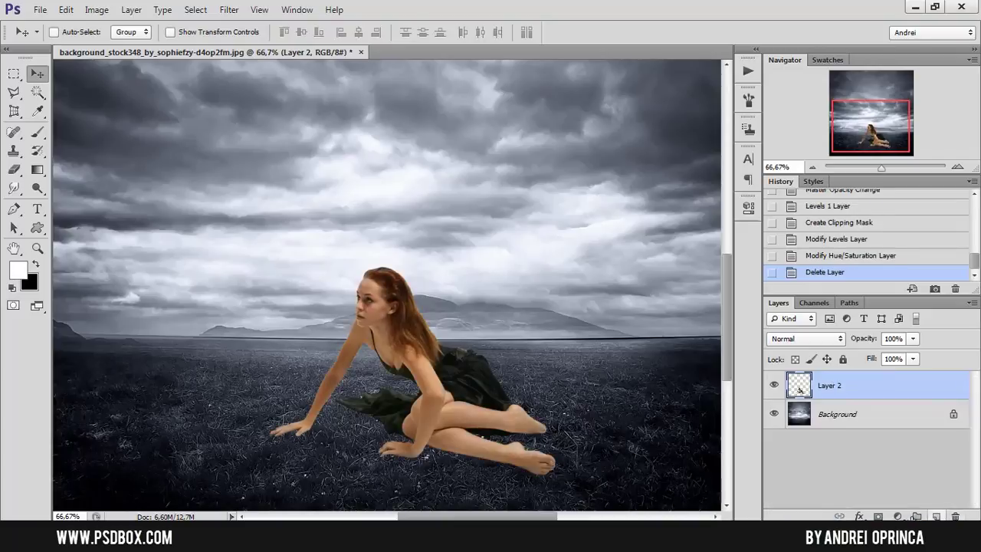
Add a Color Balance adjustment above the woman's layer and clip it to that layer
click(899, 516)
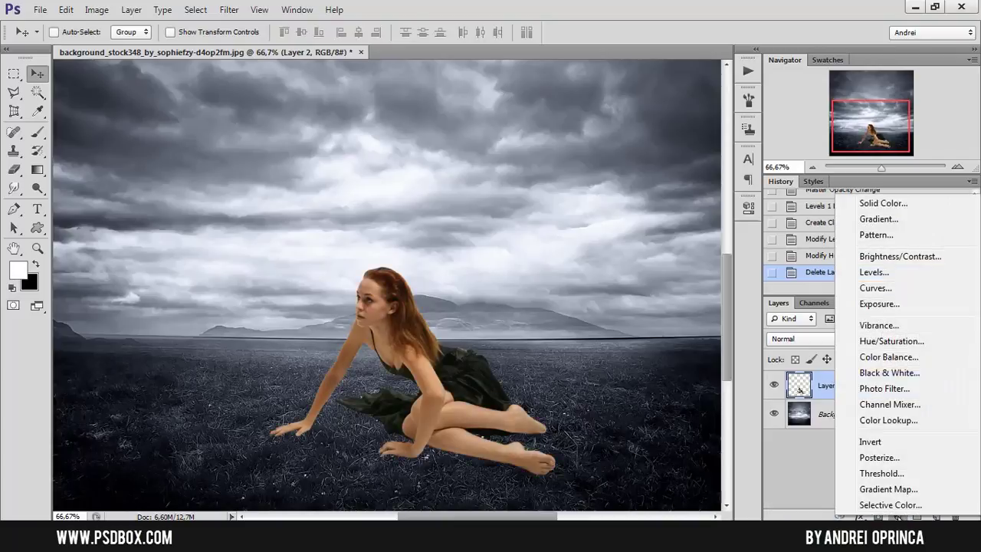
click(896, 357)
alt+click(906, 399)
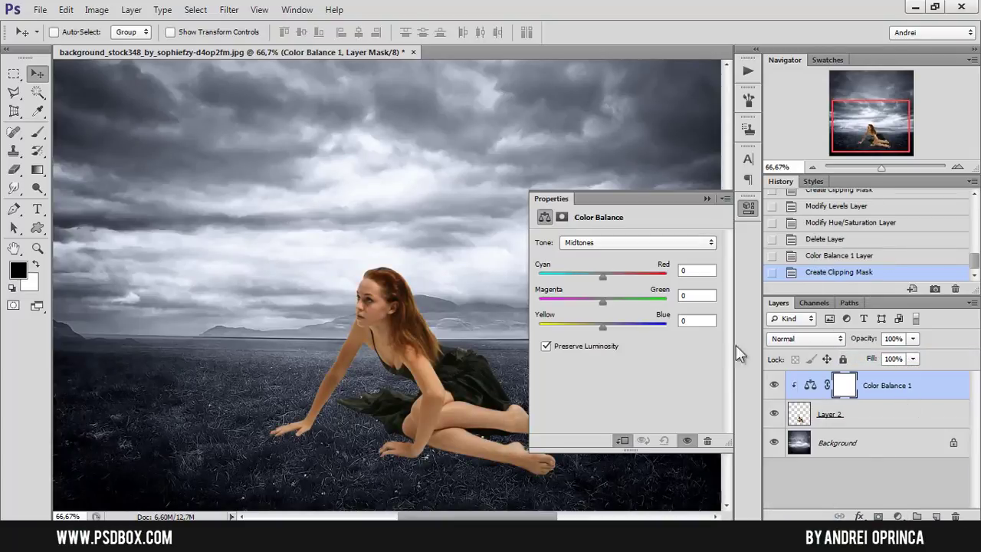
In the Color Balance adjustment, shift the midtones to -20 Cyan–Red, +15 Magenta–Green and +29 Yellow–Blue
click(600, 246)
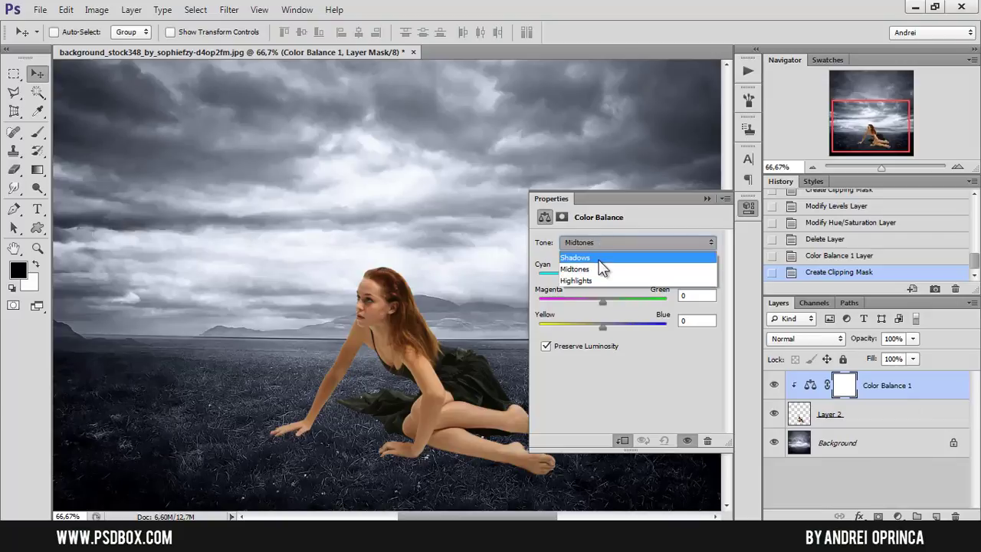
click(590, 254)
click(609, 244)
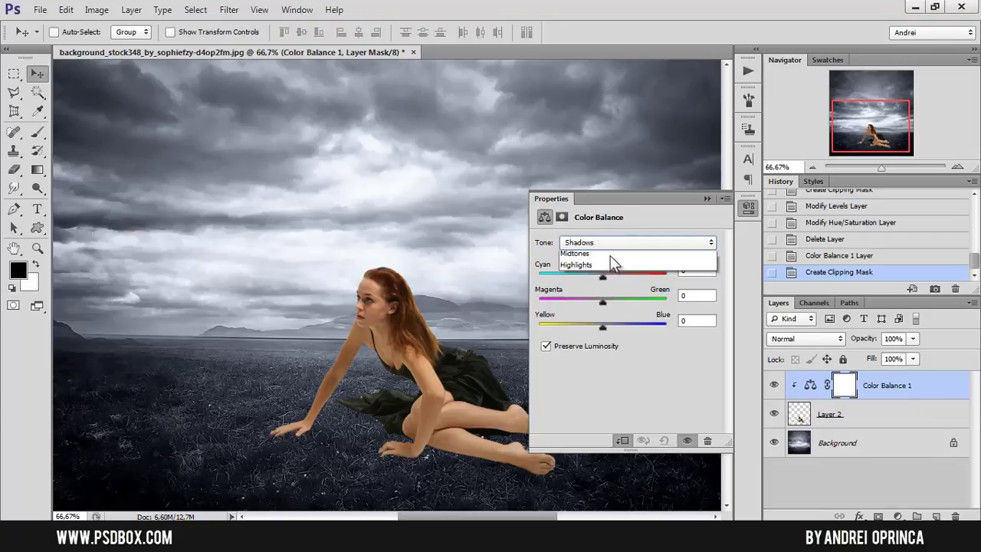
click(601, 268)
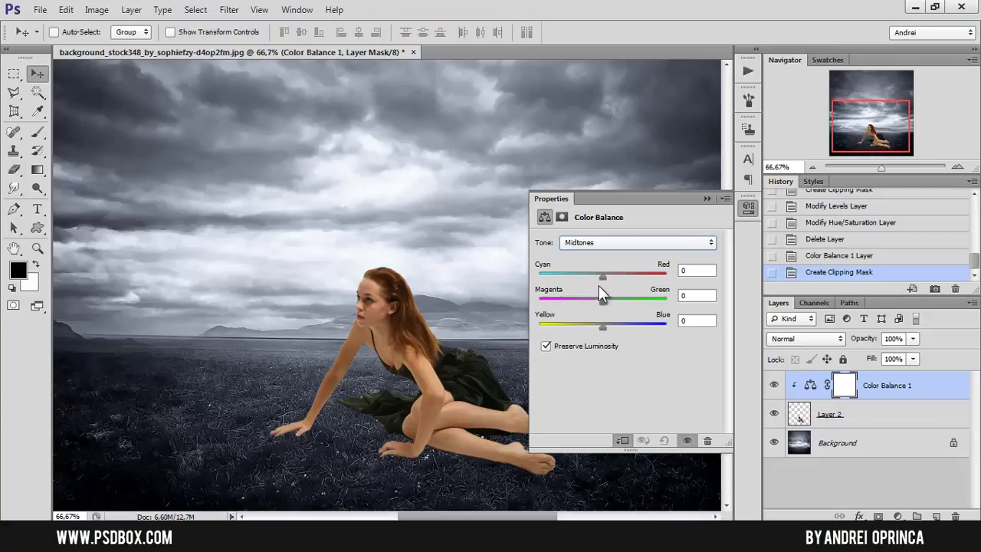
mouse_move(603, 279)
mouse_down()
mouse_move(579, 279)
mouse_move(608, 287)
mouse_up()
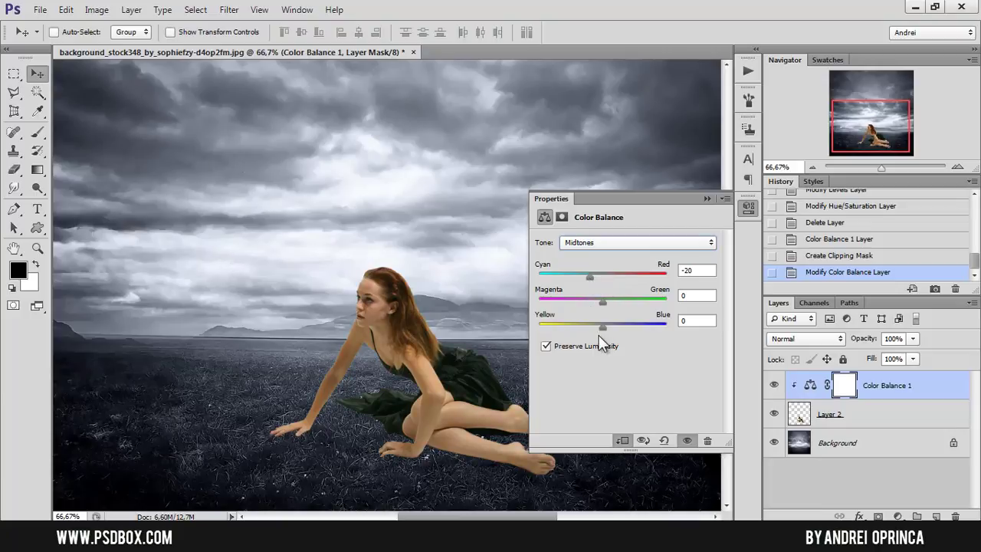
drag(603, 325, 612, 306)
Turn off Preserve Luminosity, set the shadows to -18 Cyan–Red and shift them slightly toward blue
click(586, 243)
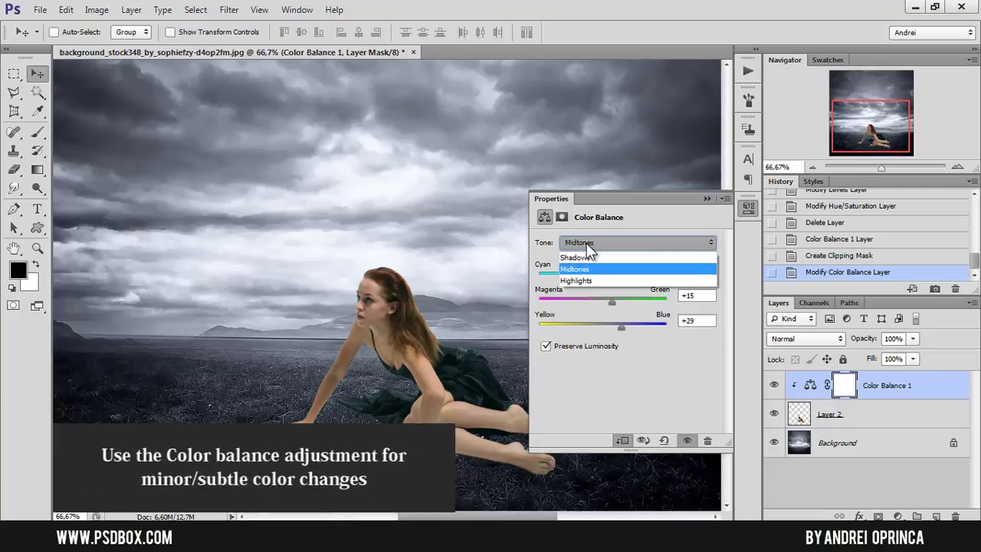
click(576, 258)
click(546, 346)
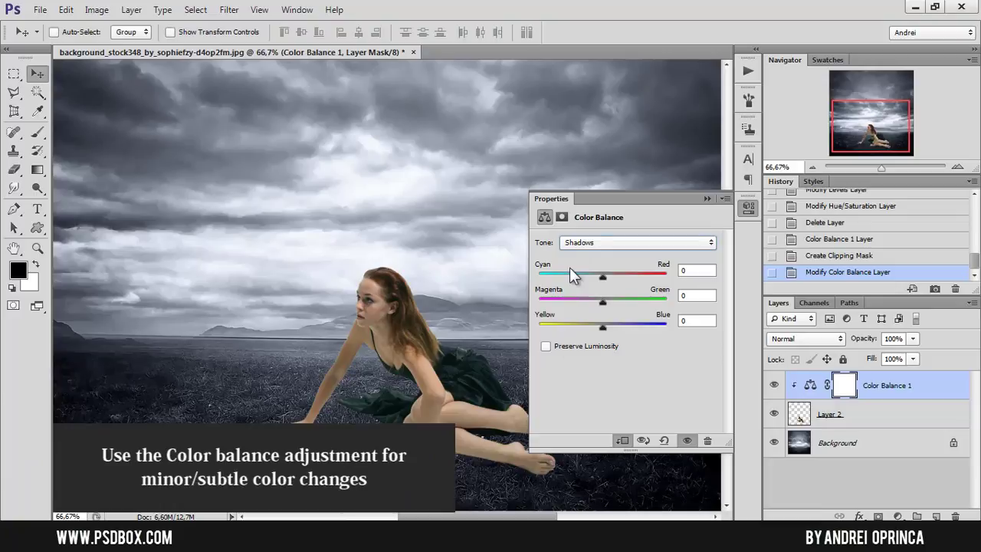
click(605, 242)
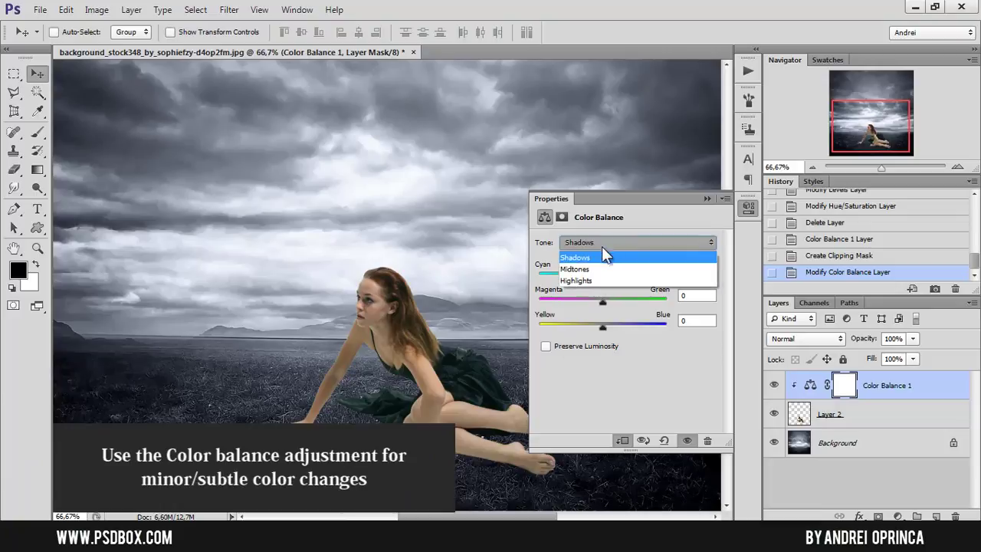
click(602, 247)
drag(604, 276, 591, 281)
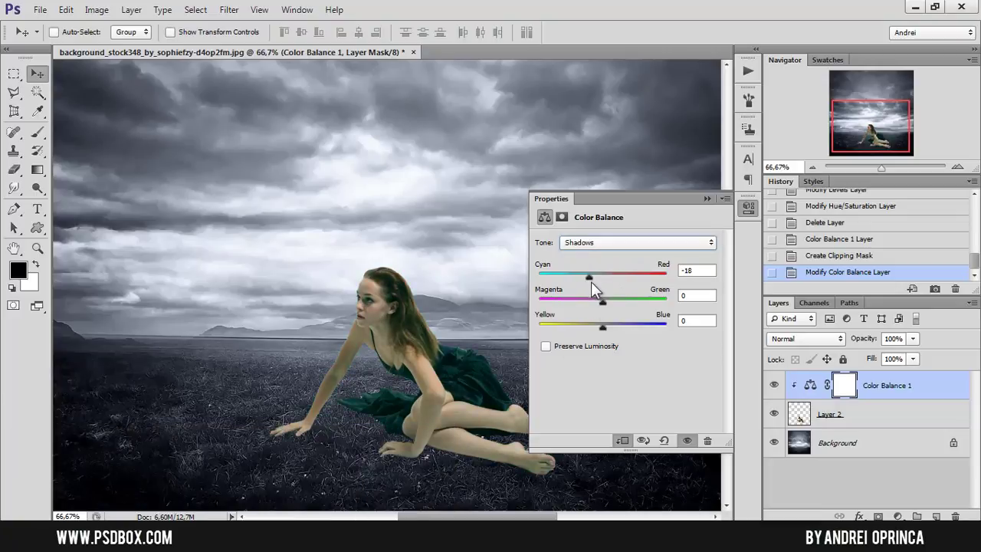
drag(605, 327, 615, 328)
Shift the Color Balance highlights to -12 Cyan–Red, +37 Magenta–Green and +31 Yellow–Blue
click(611, 244)
click(602, 280)
drag(607, 277, 594, 276)
drag(606, 328, 626, 304)
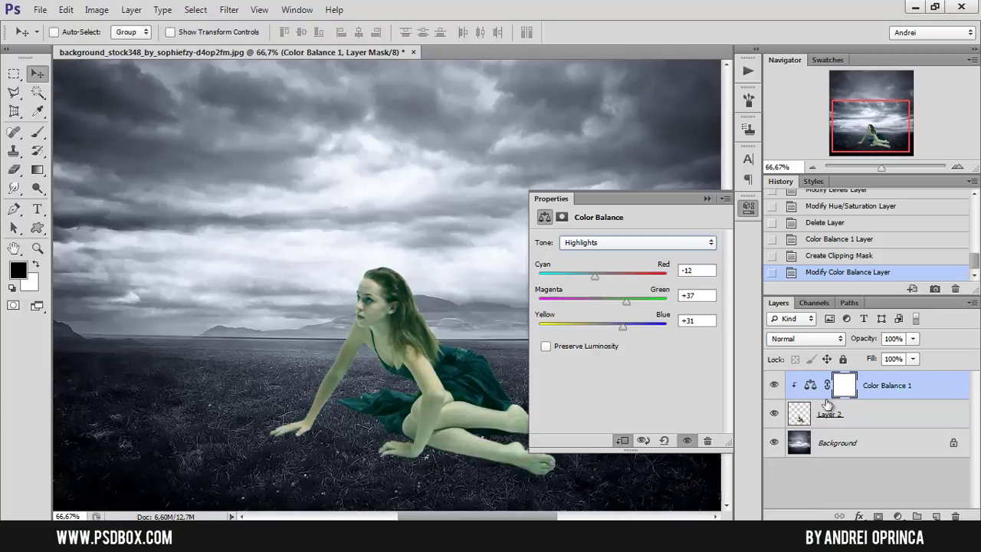
Replace the Color Balance adjustment with a Photo Filter adjustment clipped to the woman's layer
drag(949, 392, 955, 516)
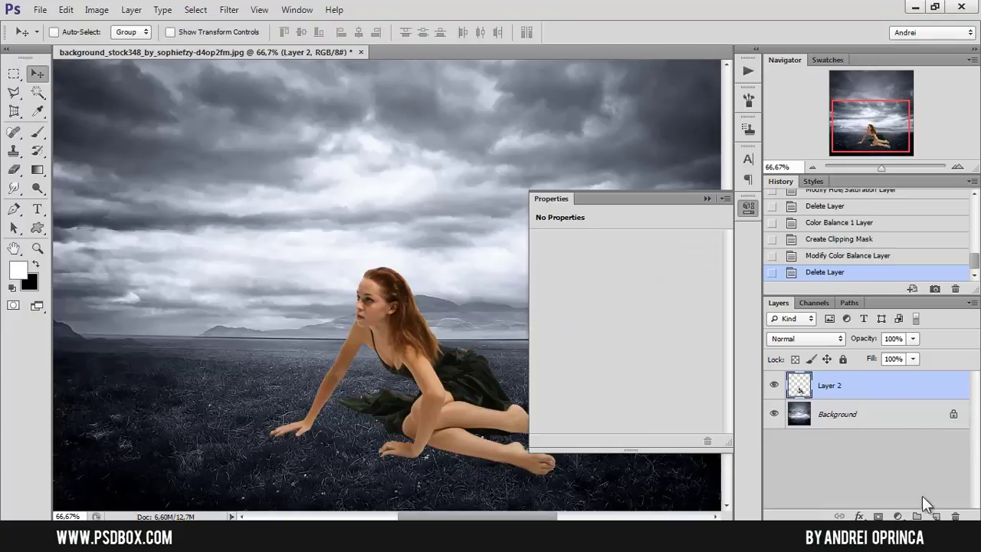
click(898, 516)
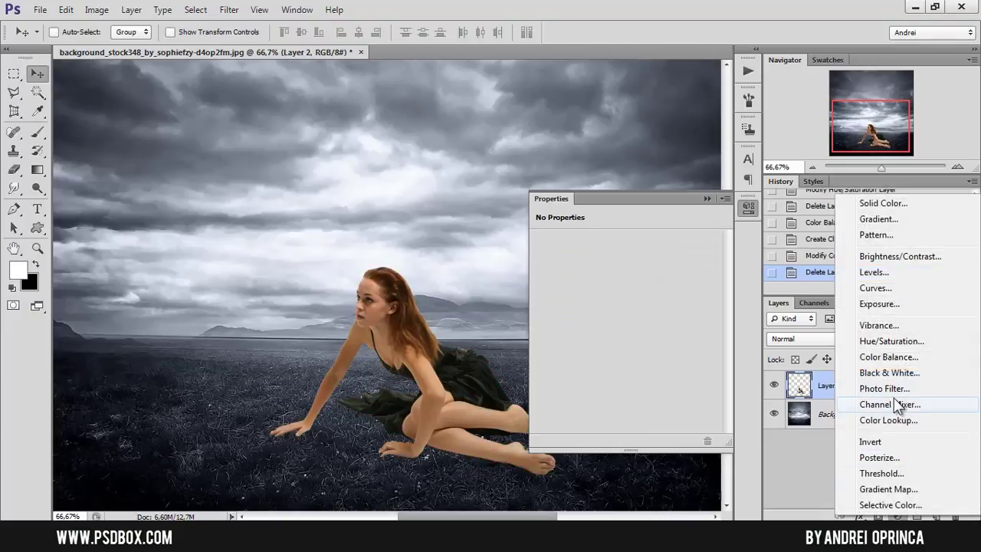
click(885, 389)
alt+click(894, 399)
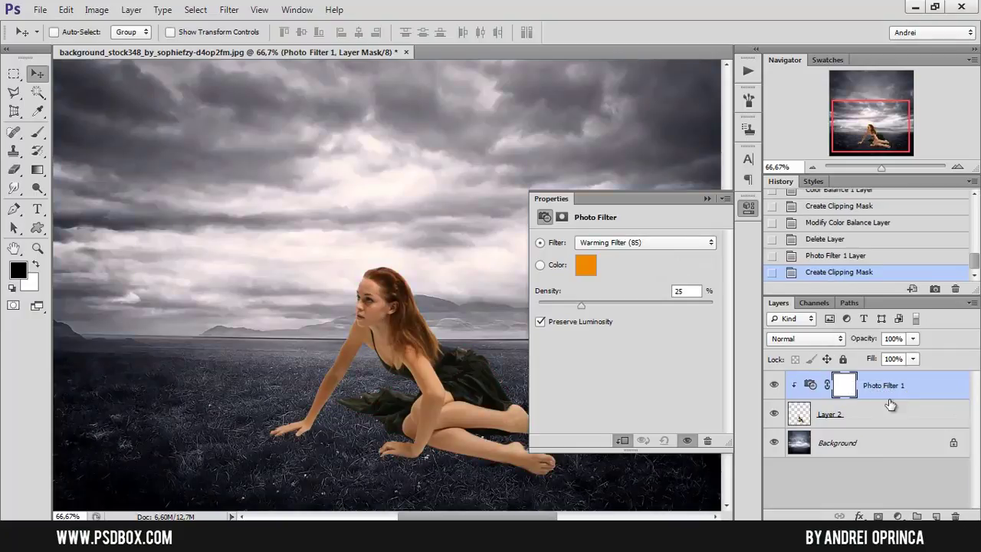
Replace the Photo Filter's warming preset with a custom dark blue color, #295269
click(632, 247)
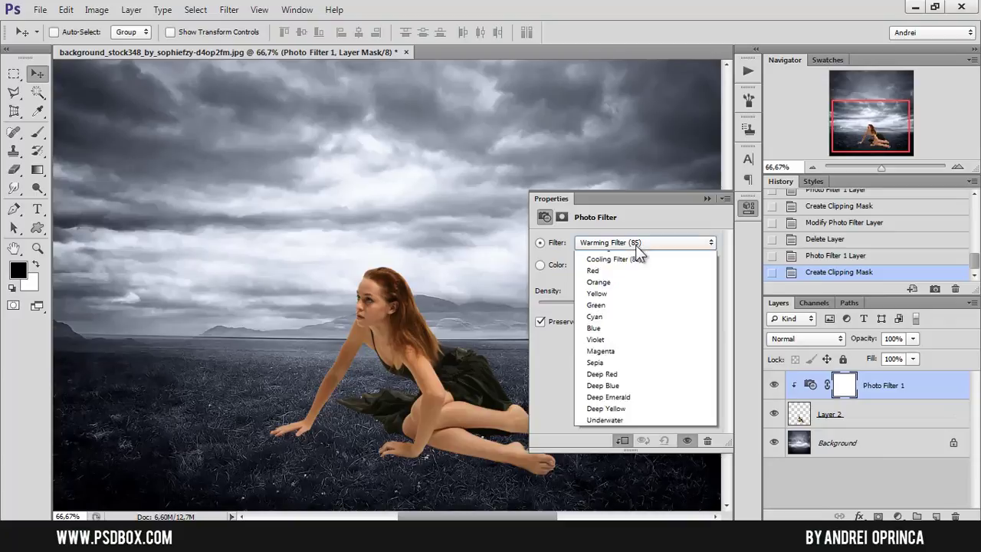
click(635, 245)
click(586, 266)
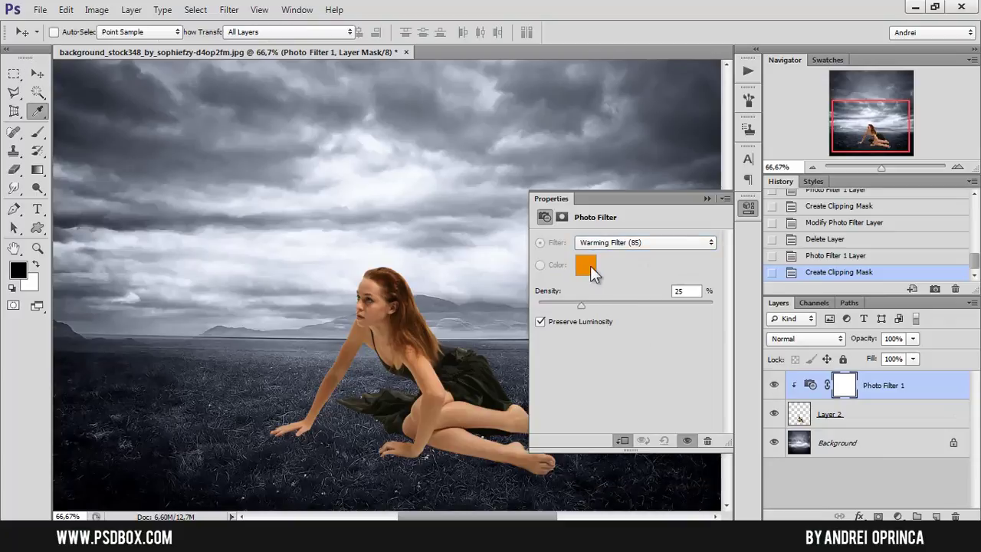
click(797, 351)
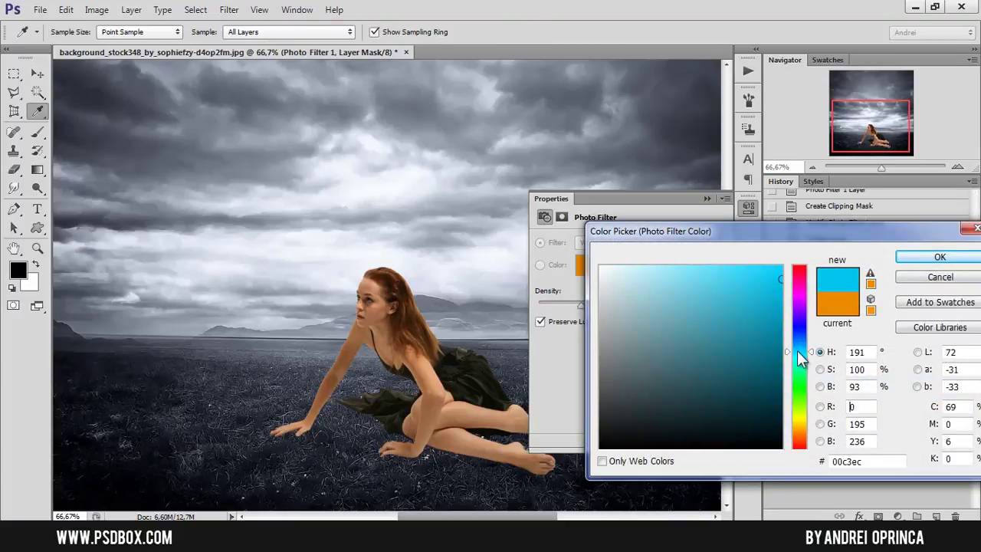
click(177, 232)
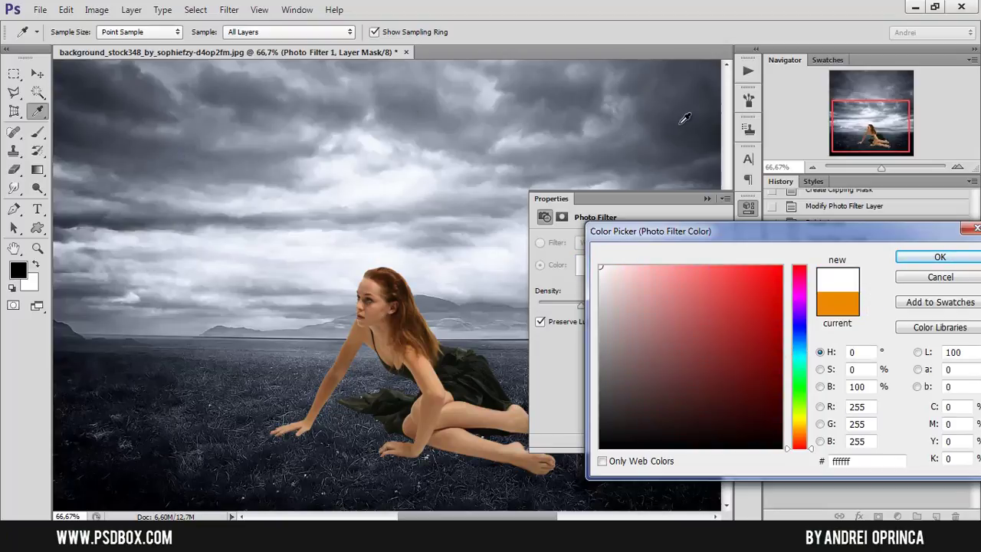
key(alt)
click(799, 350)
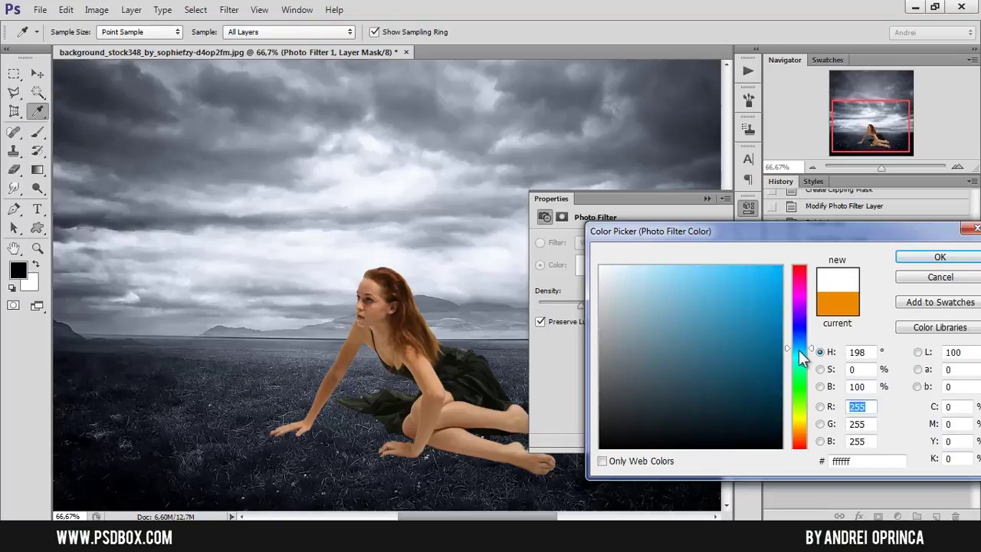
mouse_move(699, 399)
mouse_down()
mouse_move(692, 416)
mouse_move(701, 394)
mouse_up()
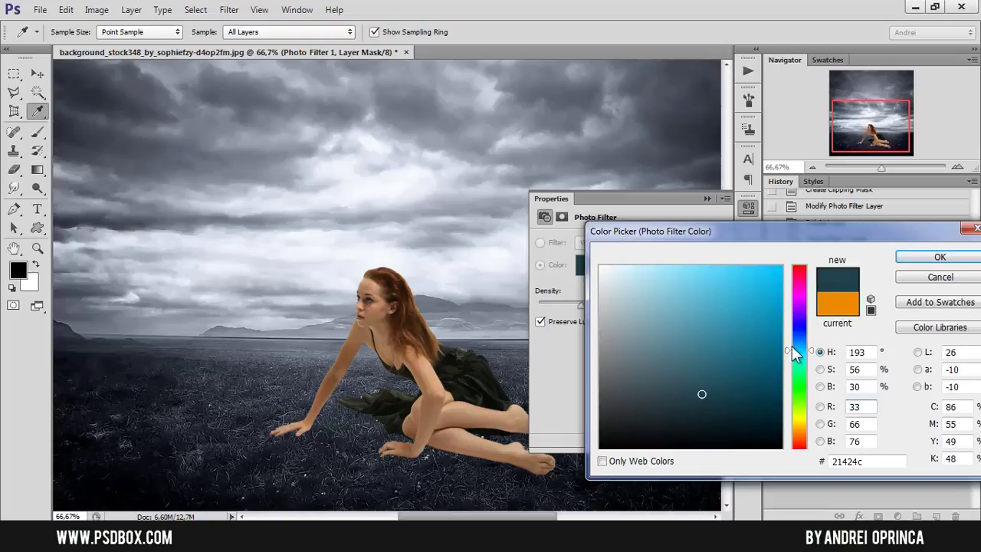
drag(795, 347, 798, 346)
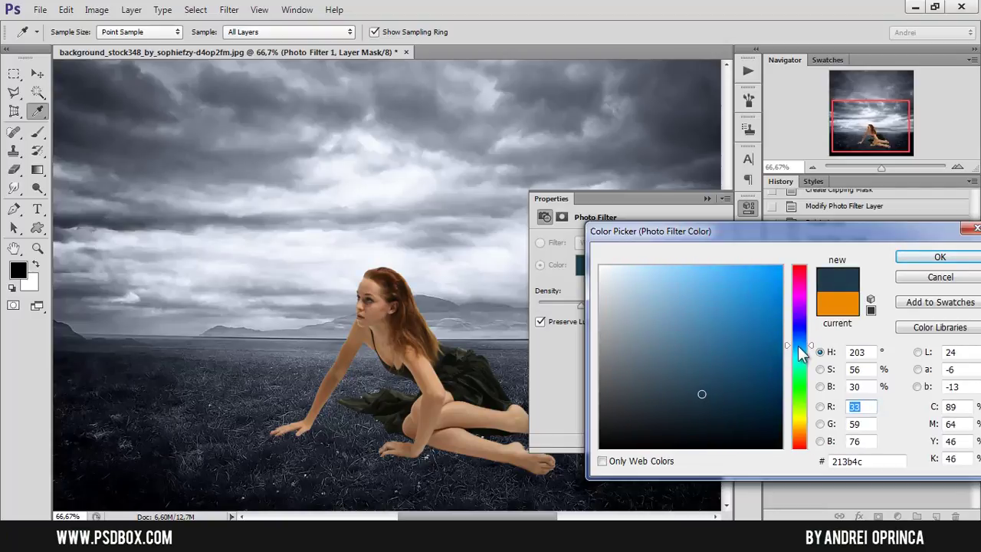
click(947, 259)
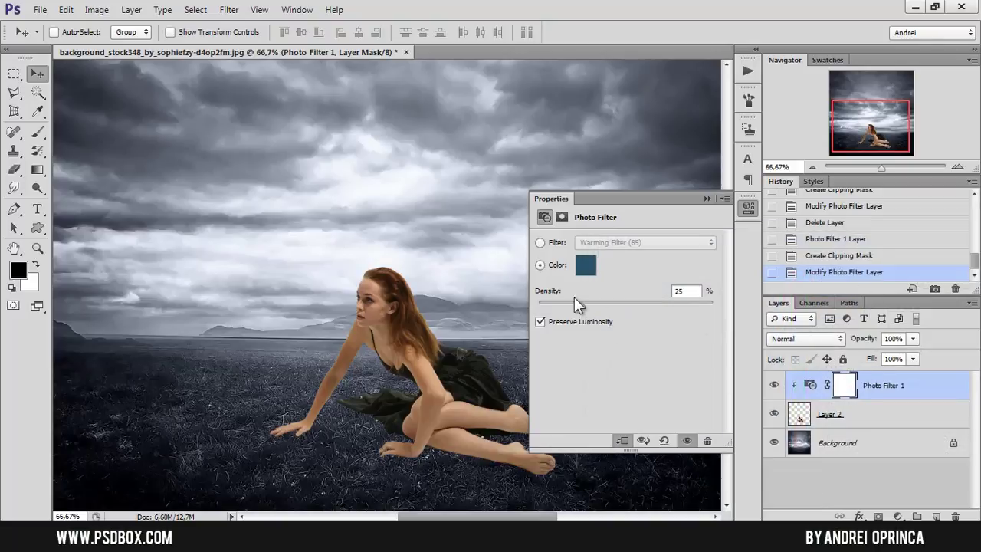
Set the Photo Filter layer's blend mode to Color and raise its density to 75%
drag(638, 306, 678, 321)
click(791, 336)
click(825, 352)
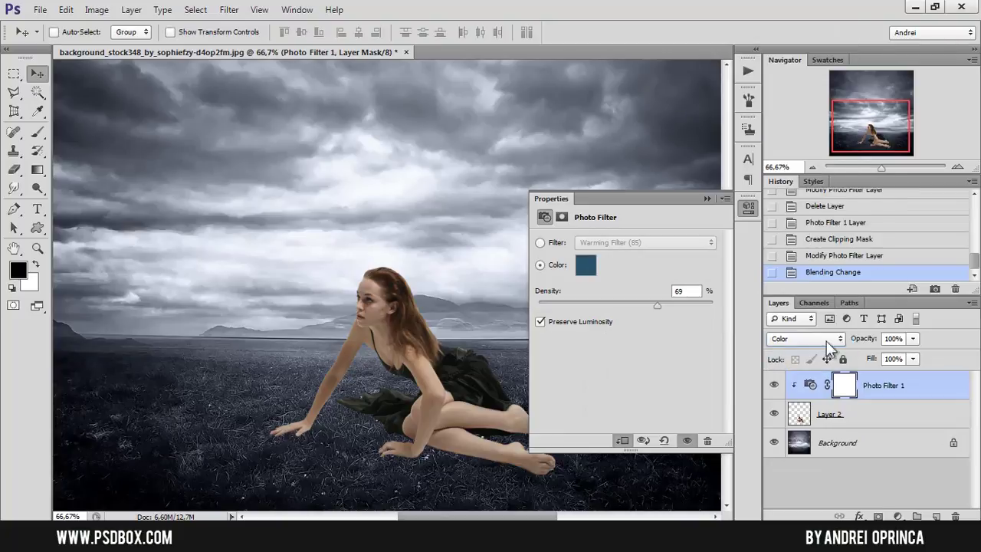
drag(694, 304, 570, 306)
Change the Photo Filter's color to a darker, more saturated shade of the same blue
click(586, 264)
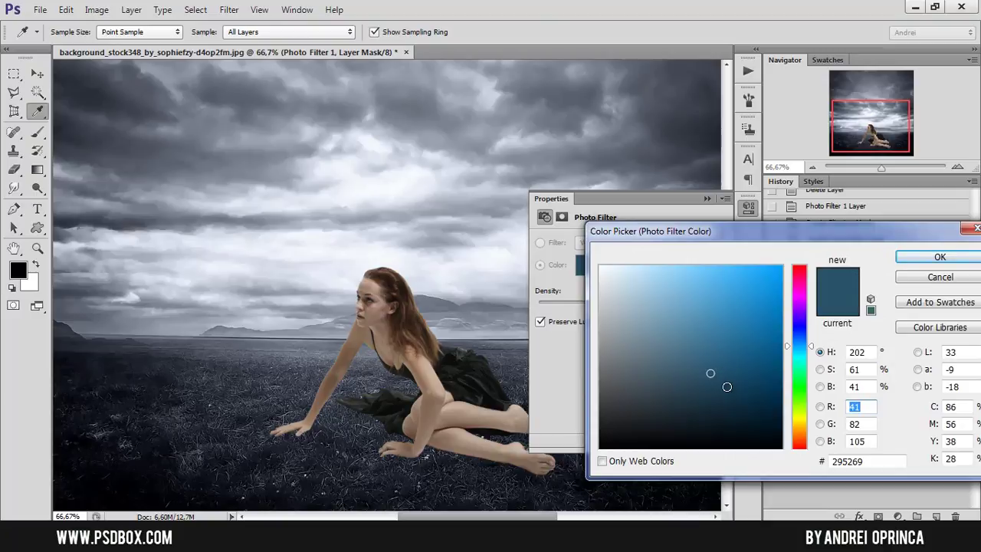
click(727, 387)
click(940, 256)
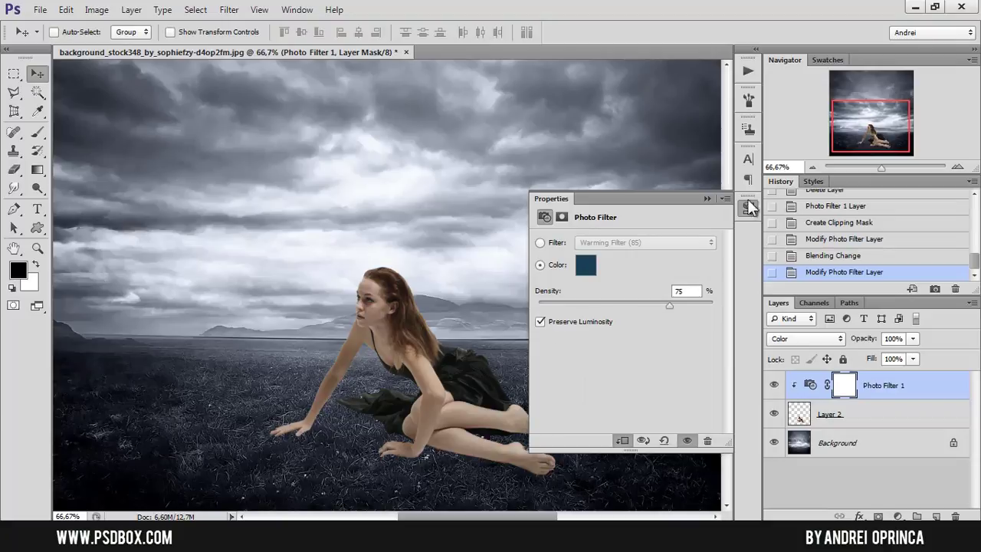
click(708, 198)
Add a clipped Hue/Saturation adjustment directly above the woman's layer and set its saturation to -34
click(899, 414)
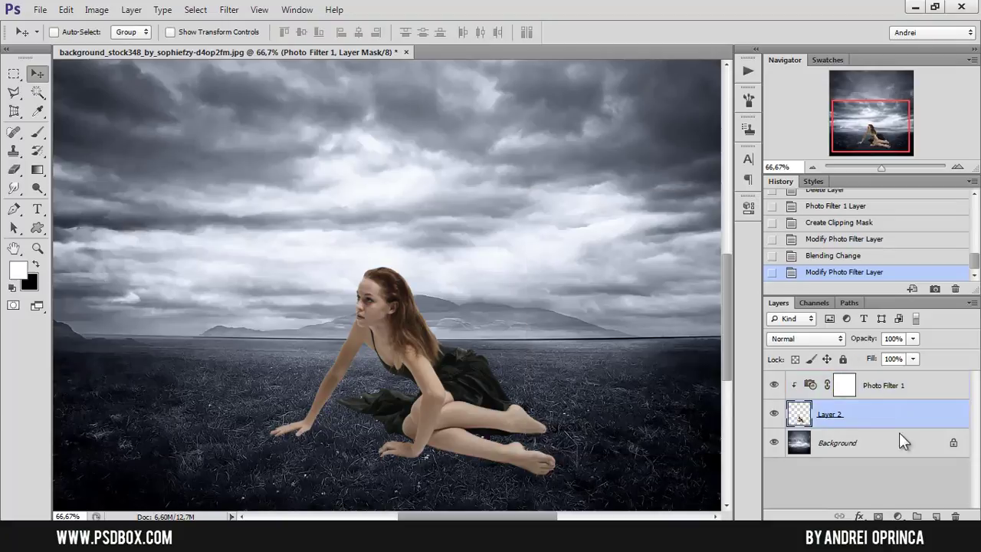
click(898, 516)
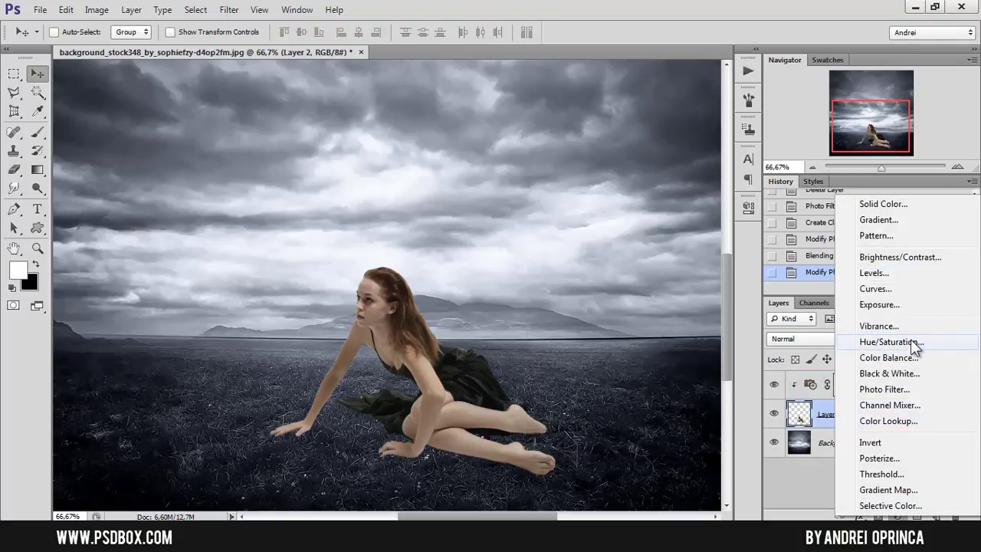
click(911, 341)
drag(618, 327, 595, 329)
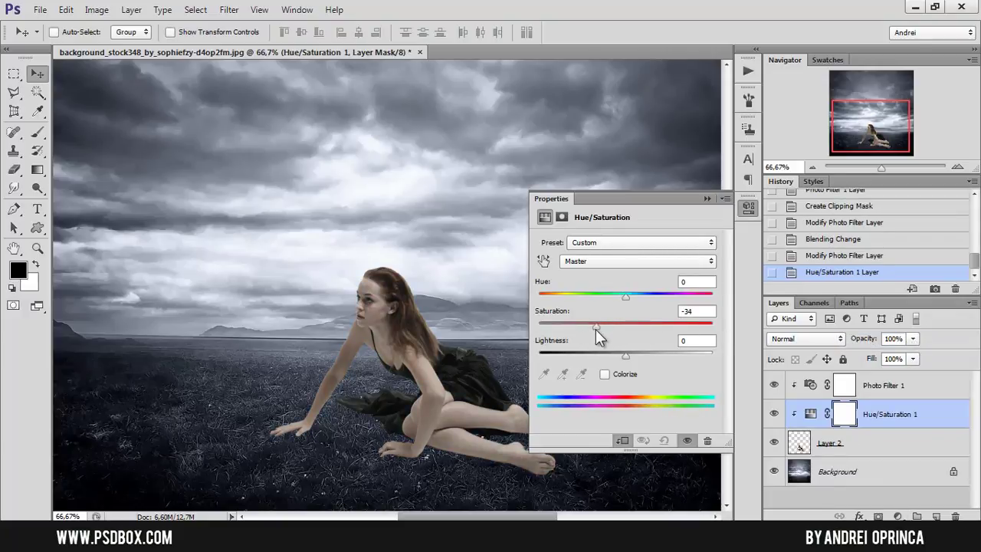
click(707, 199)
Try other blend modes on the Photo Filter layer, such as Multiply, Lighten, Overlay and Linear Light
double_click(810, 385)
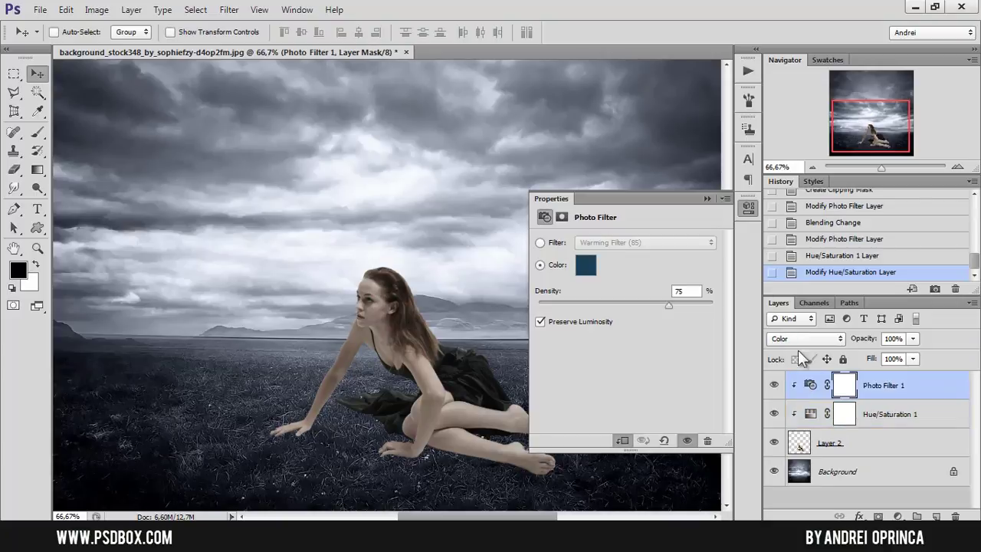
click(785, 341)
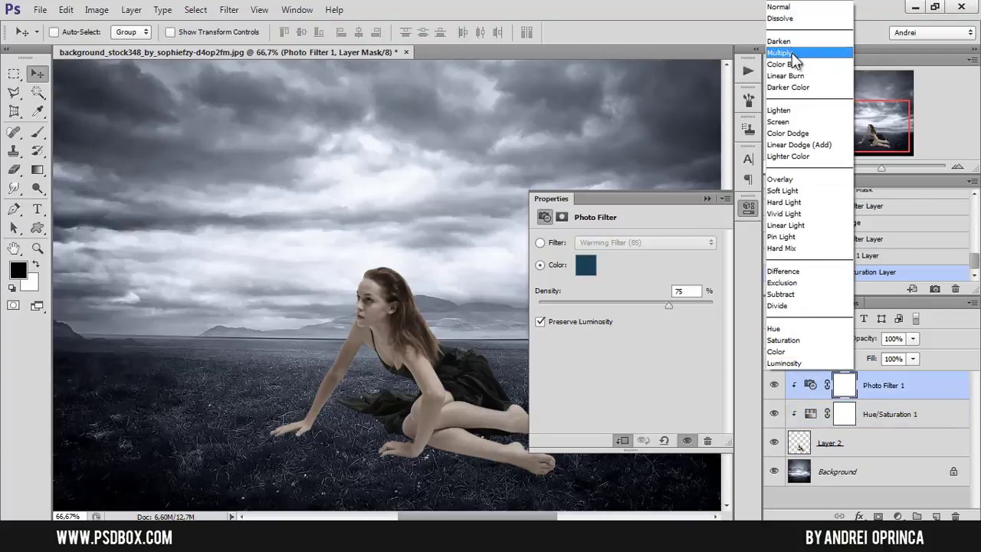
click(790, 42)
scroll(816, 340, down, 1)
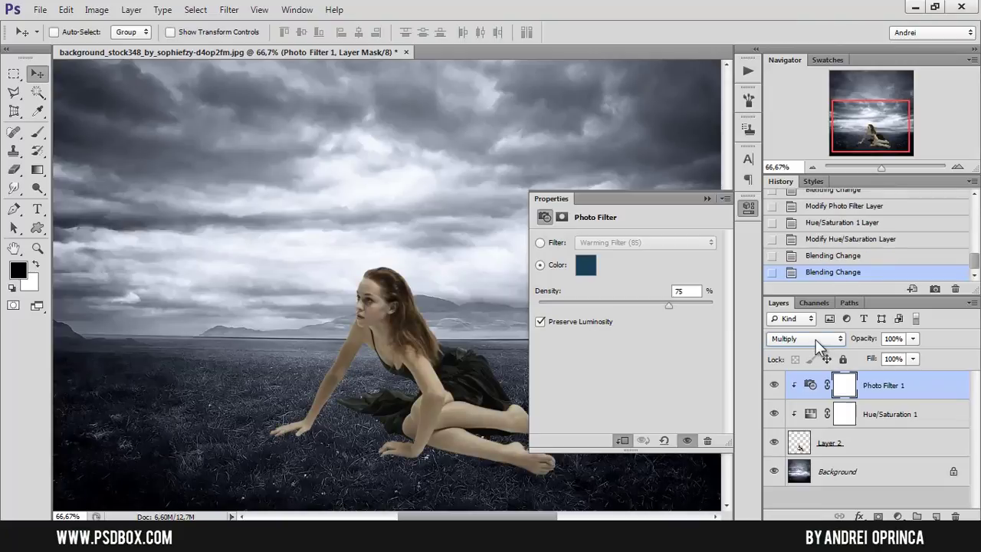
scroll(816, 339, down, 4)
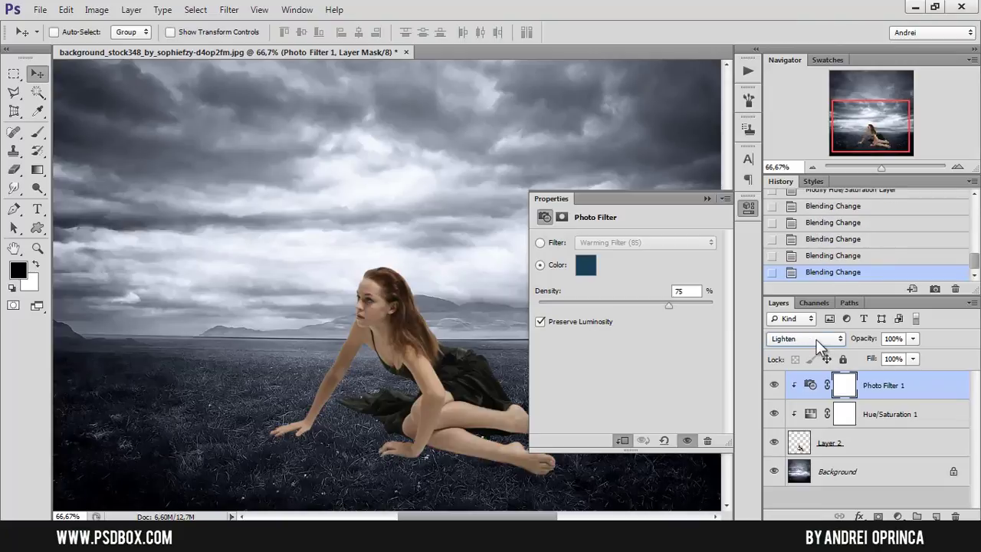
scroll(817, 339, down, 4)
scroll(816, 339, down, 1)
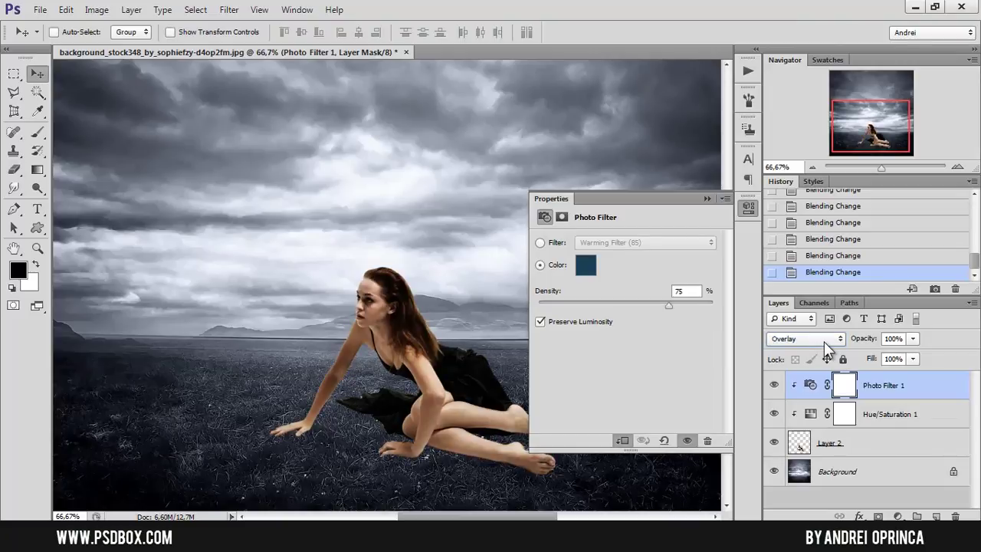
scroll(824, 341, down, 1)
scroll(824, 340, down, 5)
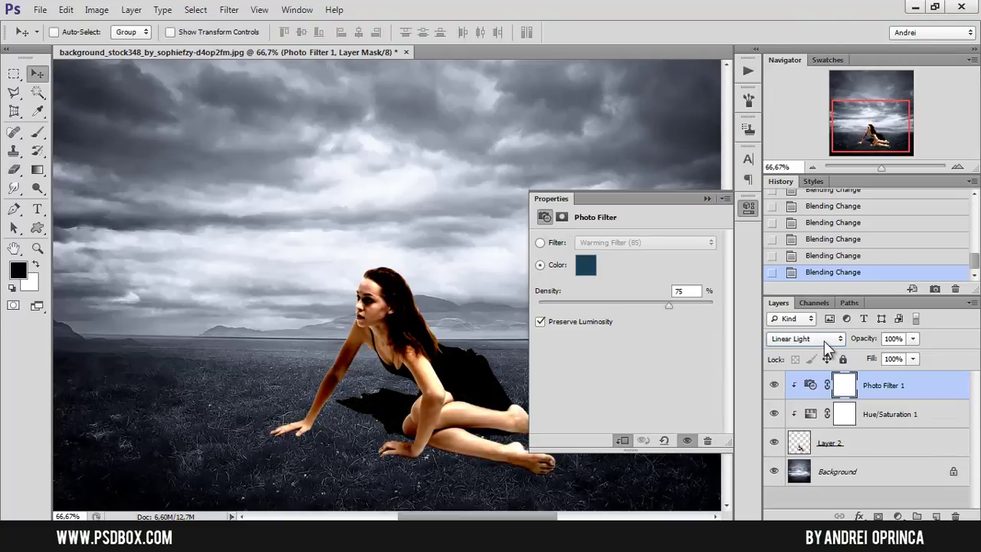
Return the Photo Filter layer's blend mode to Color and set its density to 77%
click(824, 340)
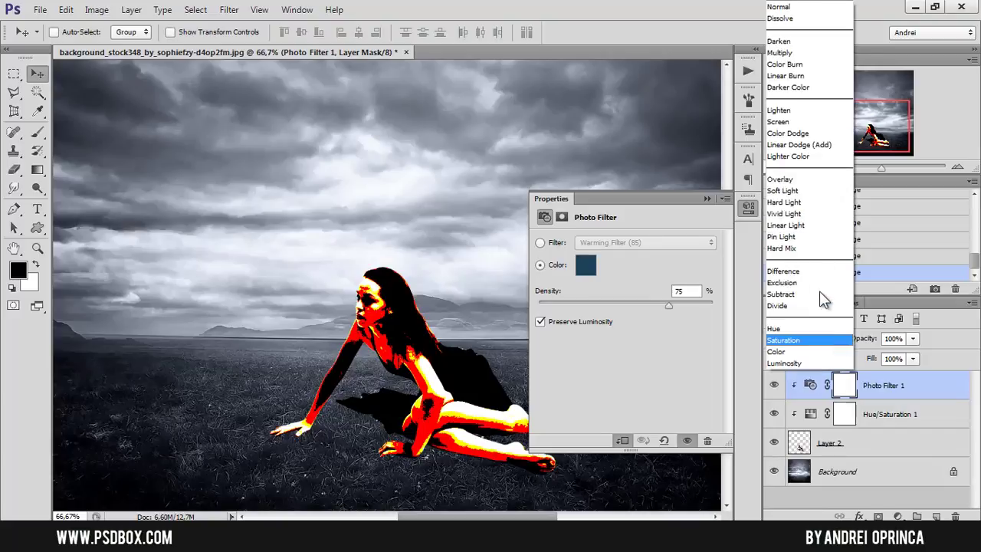
click(797, 351)
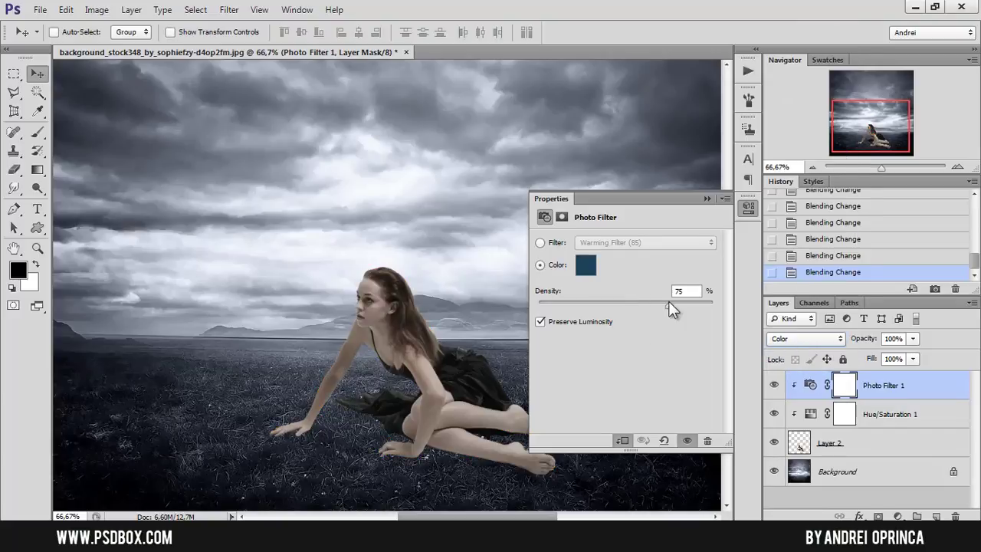
mouse_move(660, 306)
mouse_down()
mouse_move(702, 307)
mouse_move(633, 308)
mouse_move(671, 308)
mouse_up()
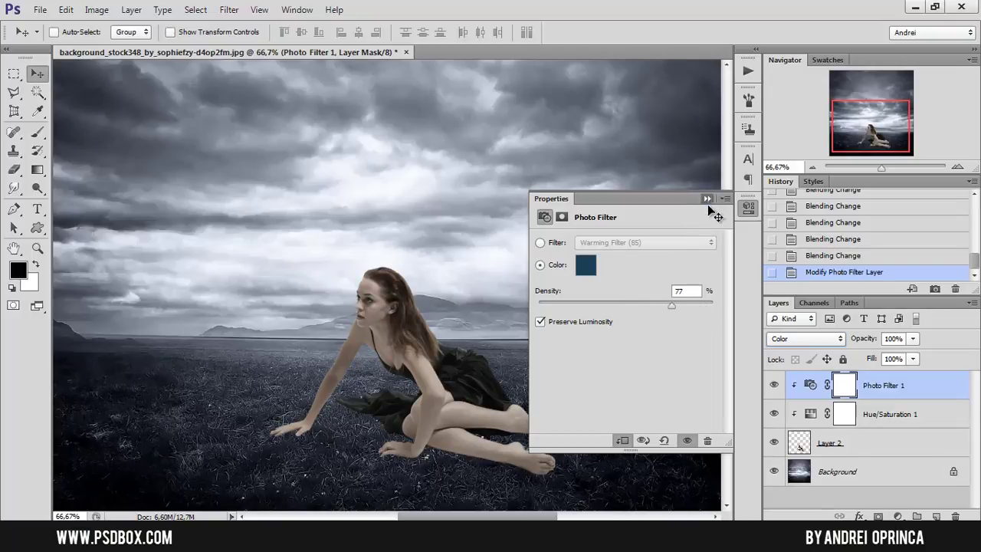
Delete the Photo Filter and Hue/Saturation adjustment layers above the woman's layer
click(707, 198)
key(ctrl+minus)
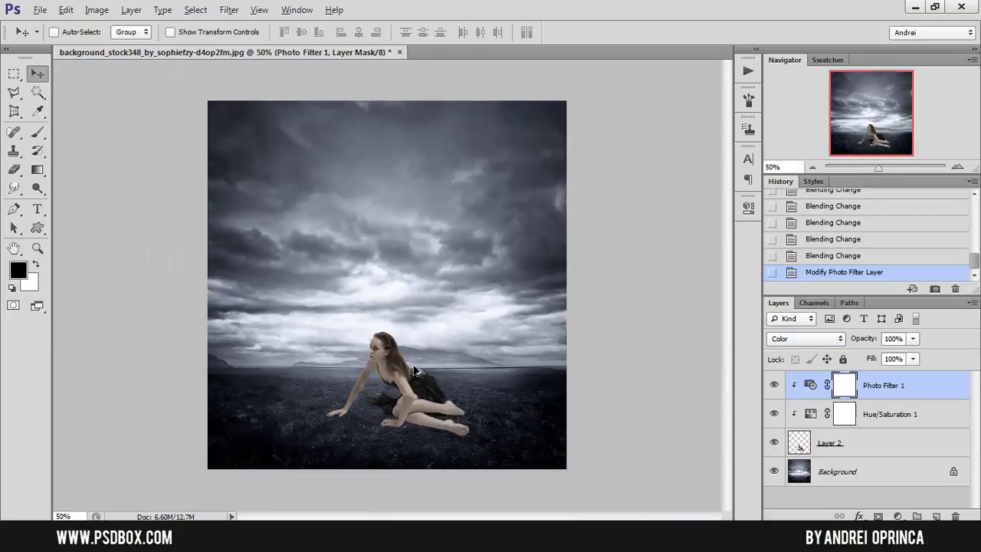
key(ctrl+plus)
scroll(425, 345, down, 3)
scroll(429, 342, up, 1)
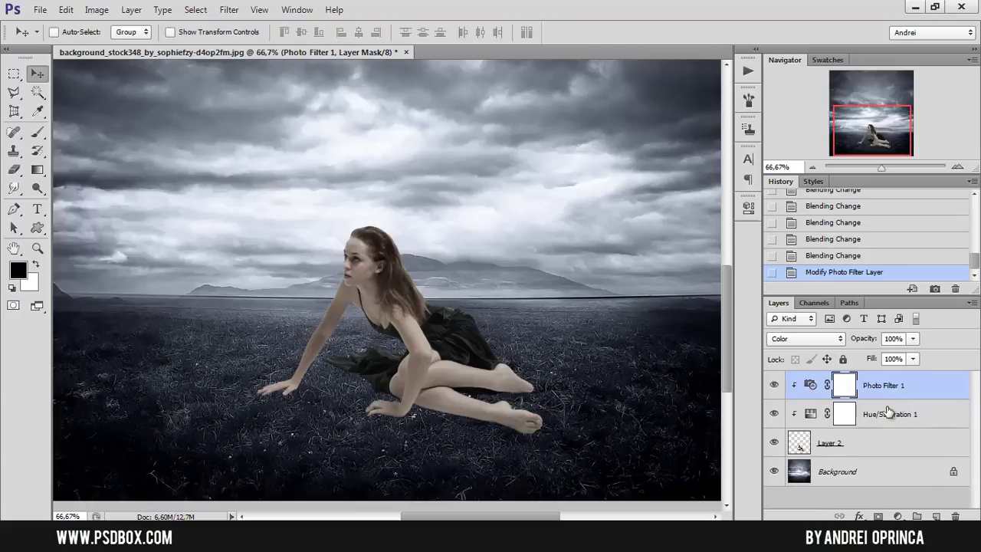
shift+click(920, 414)
drag(920, 414, 957, 516)
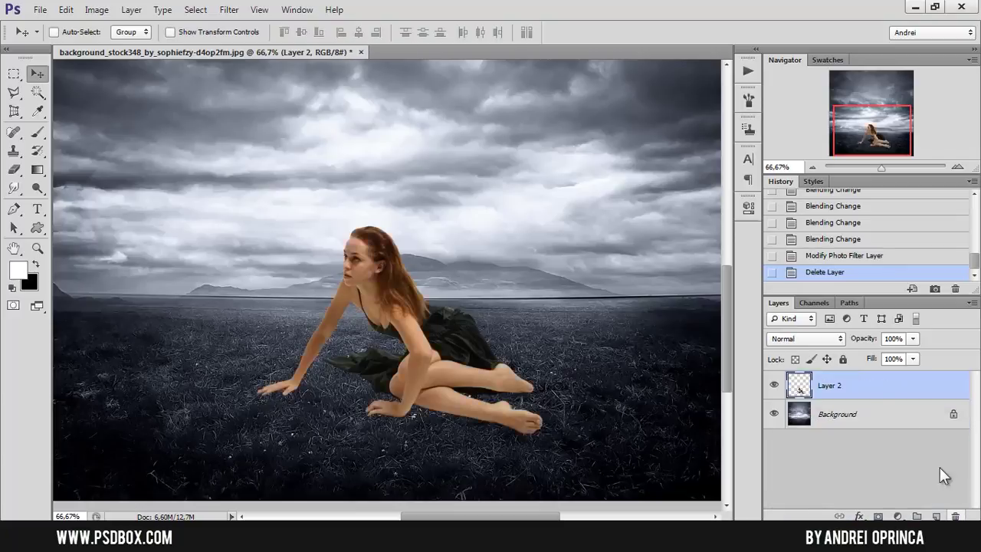
Add a Color Overlay style to the woman's layer, using the grey-blue 4b525c sampled from the background near the horizon
double_click(932, 388)
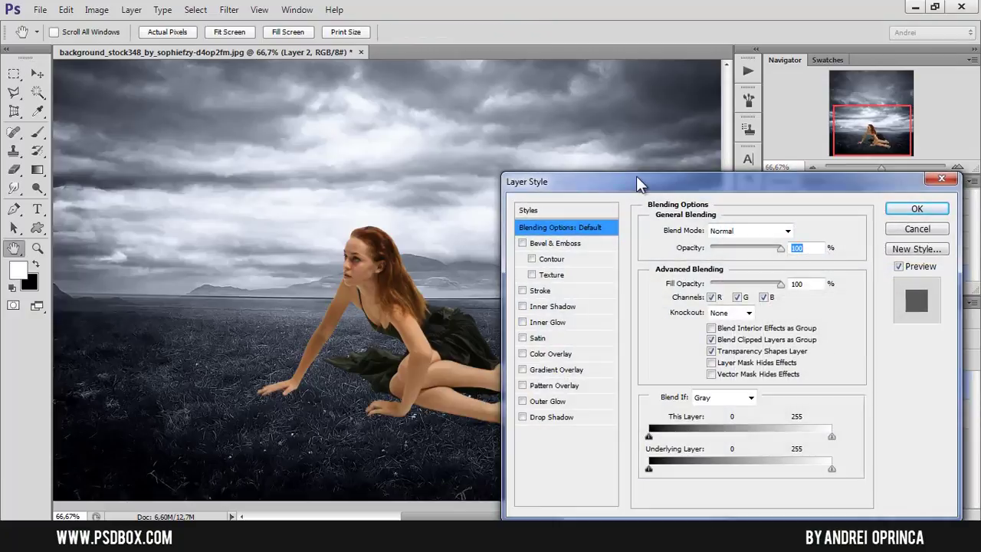
drag(636, 182, 662, 125)
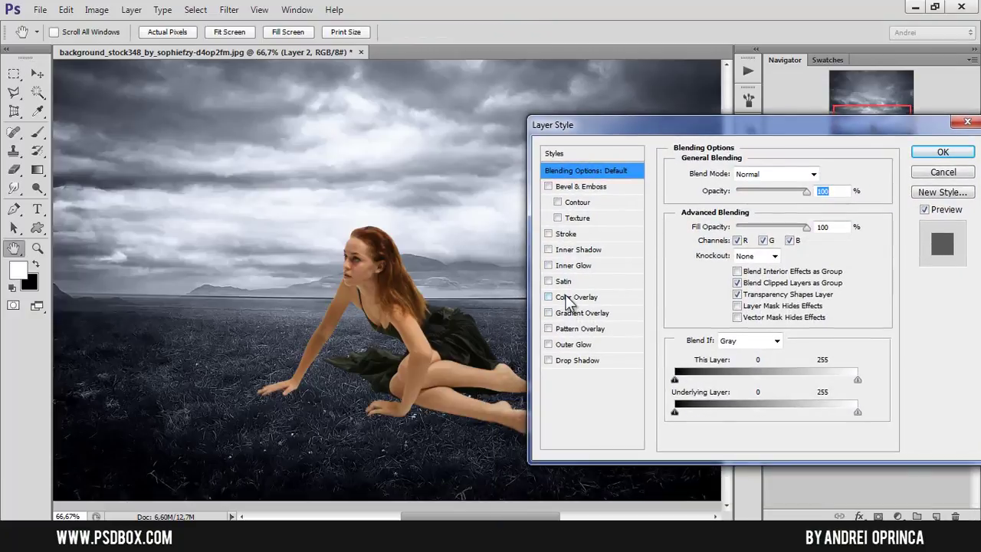
click(574, 299)
click(832, 174)
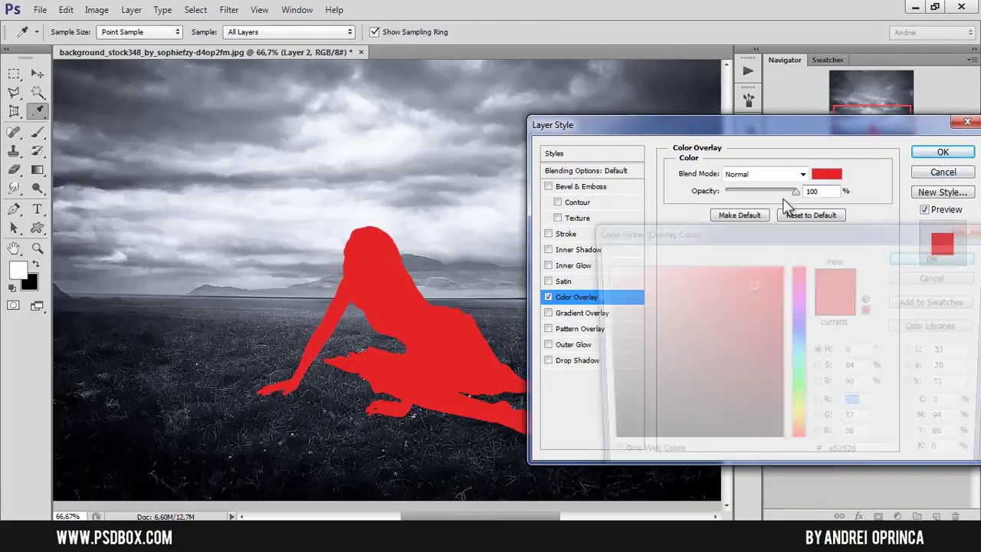
click(217, 352)
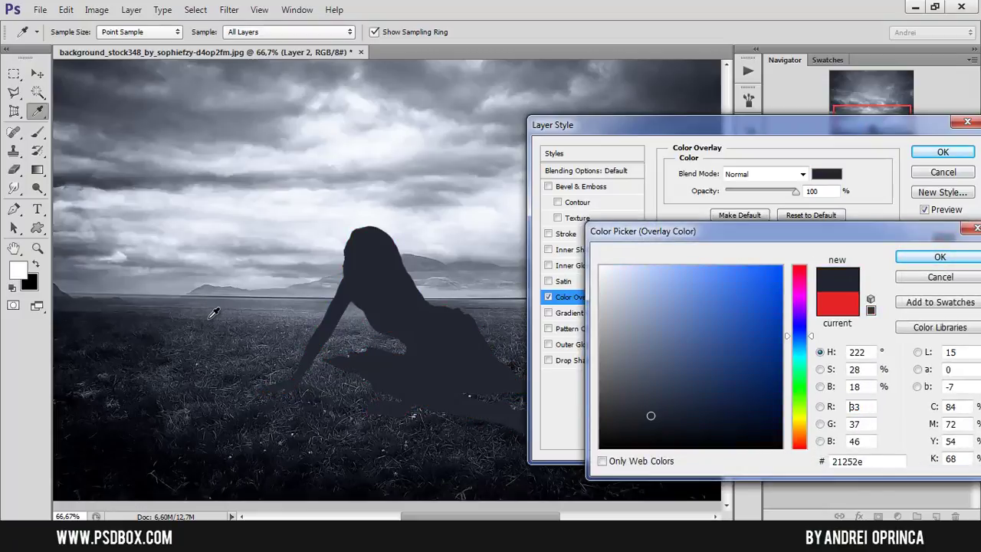
click(214, 314)
click(214, 317)
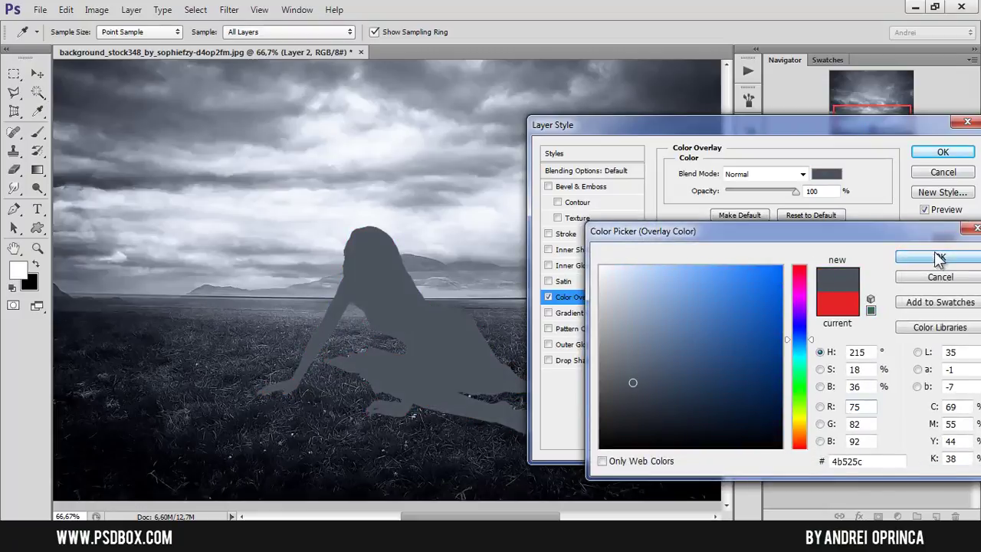
click(939, 261)
Set the Color Overlay's blend mode to Color and its opacity to 65%
click(759, 177)
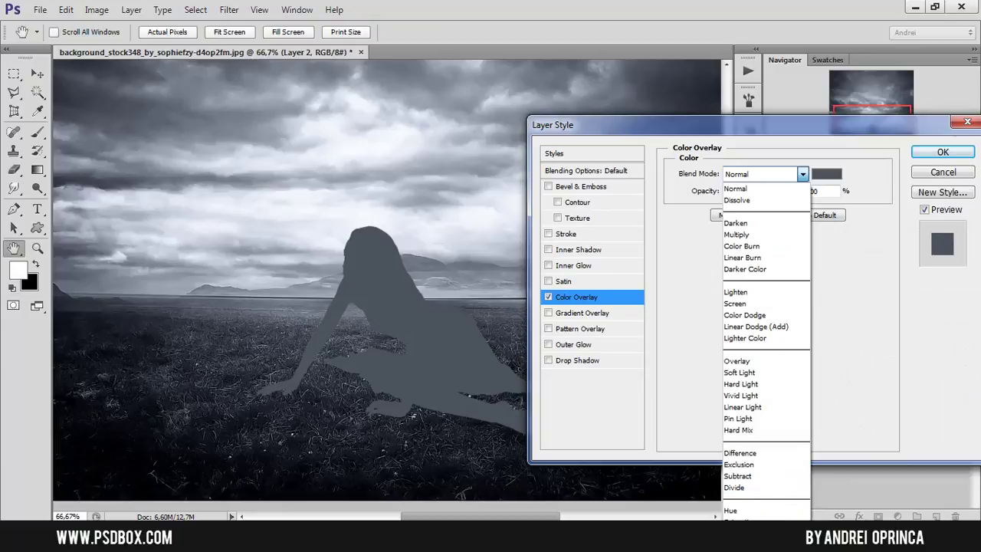
click(759, 533)
drag(794, 191, 776, 195)
Try other blend modes on the Color Overlay, such as Linear Burn, Overlay, Linear Light, Difference and Subtract
click(759, 175)
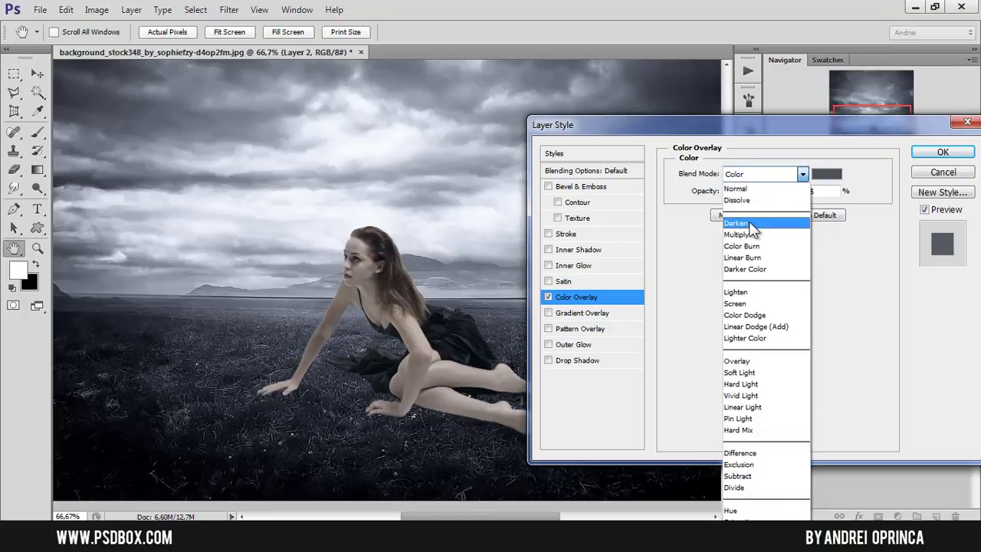
click(741, 246)
key(Down)
key(Down)
key(Down)
key(Down)
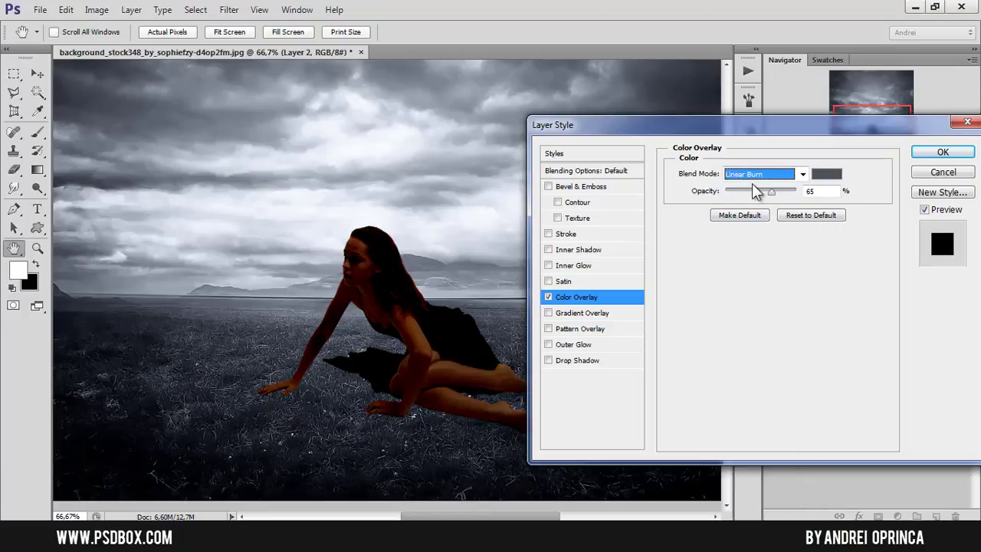
key(Down)
key(Down)
key(Down)
key(Down)
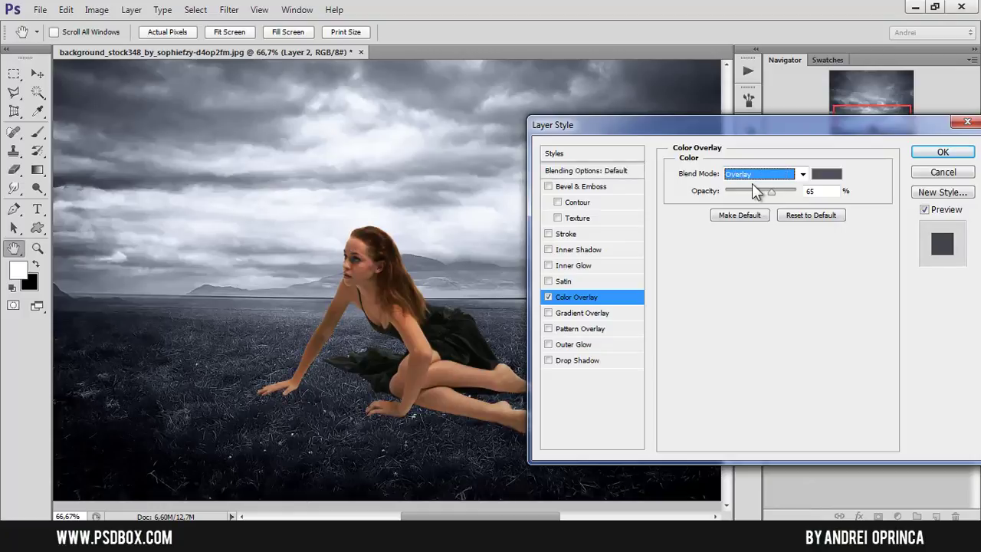
key(Down)
key(Down)
key(Down)
key(Down)
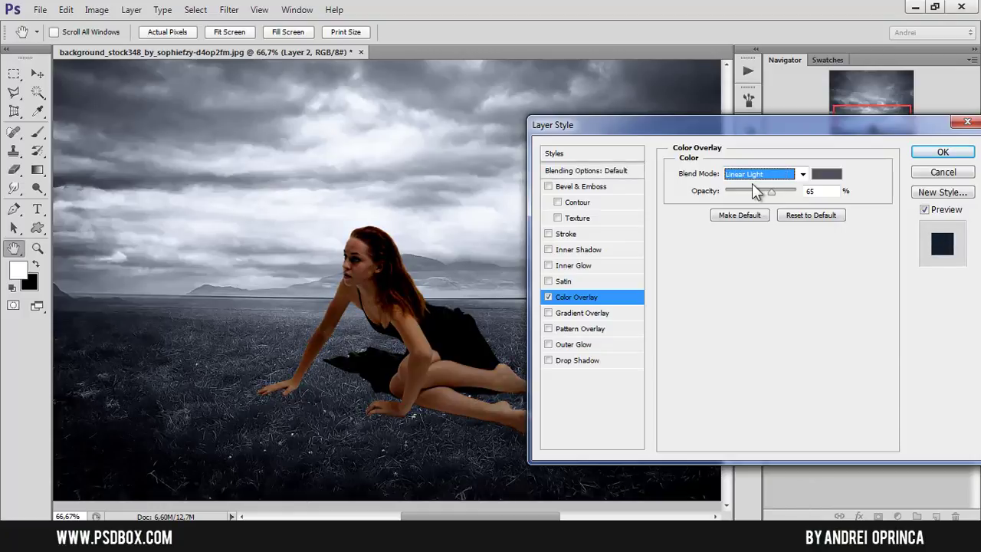
key(Down)
key(Down)
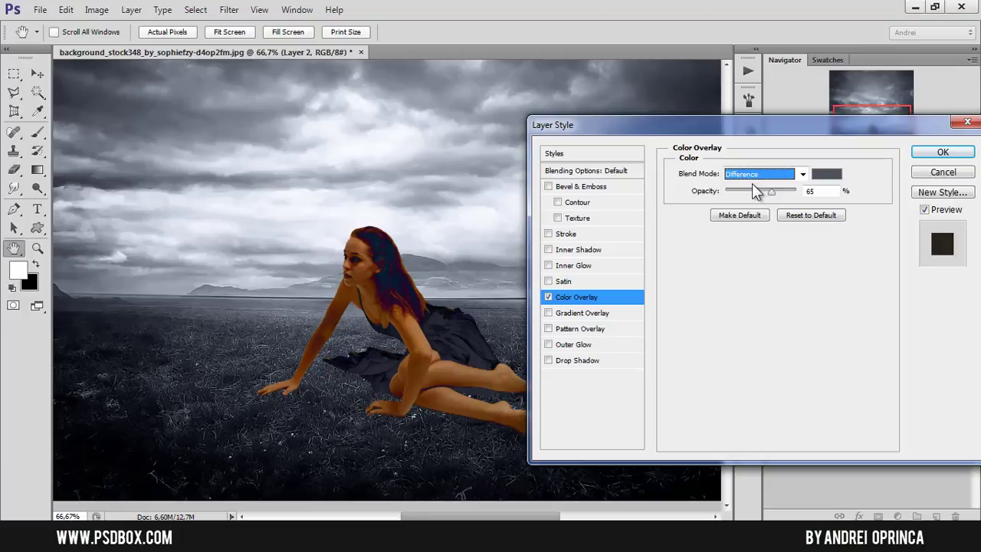
key(Down)
key(Down)
key(Down)
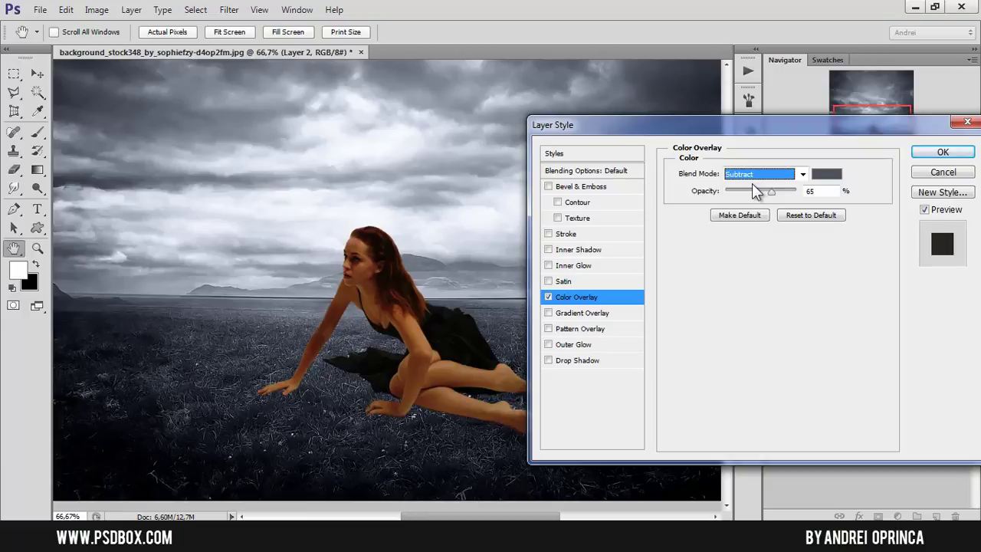
Return the Color Overlay's blend mode to Color and apply the layer style
key(Down)
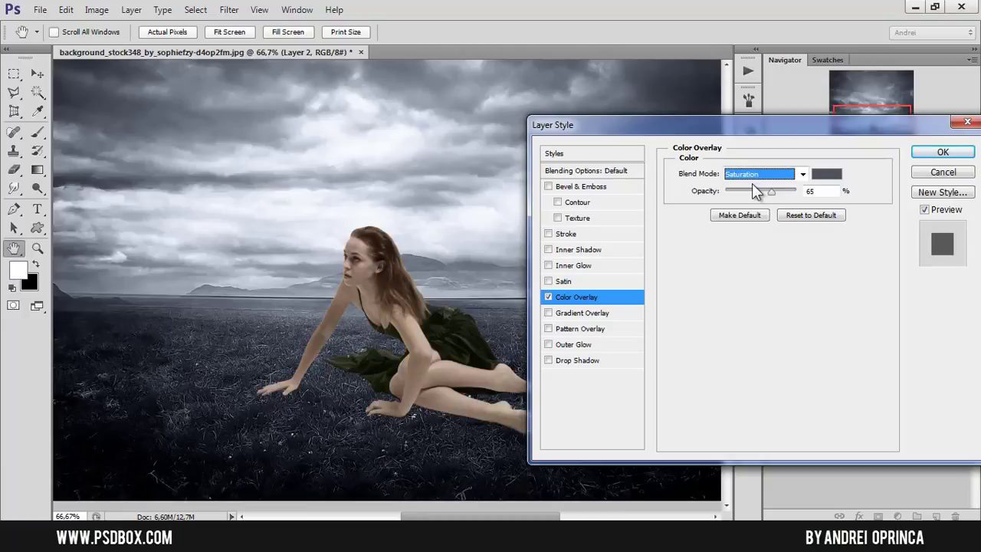
click(962, 153)
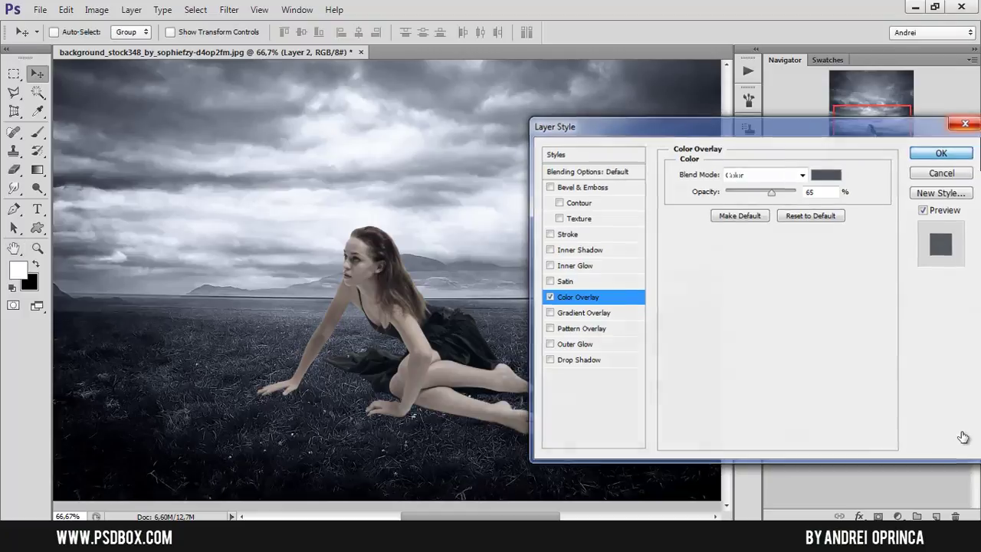
Add a Hue/Saturation adjustment clipped to the woman's layer and set its saturation to -100
click(898, 516)
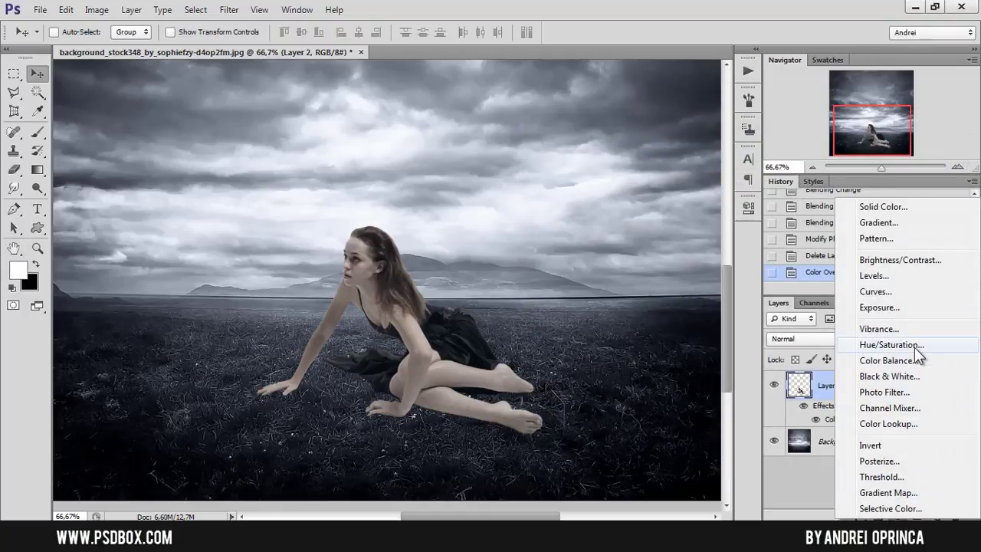
click(917, 344)
drag(621, 324, 503, 342)
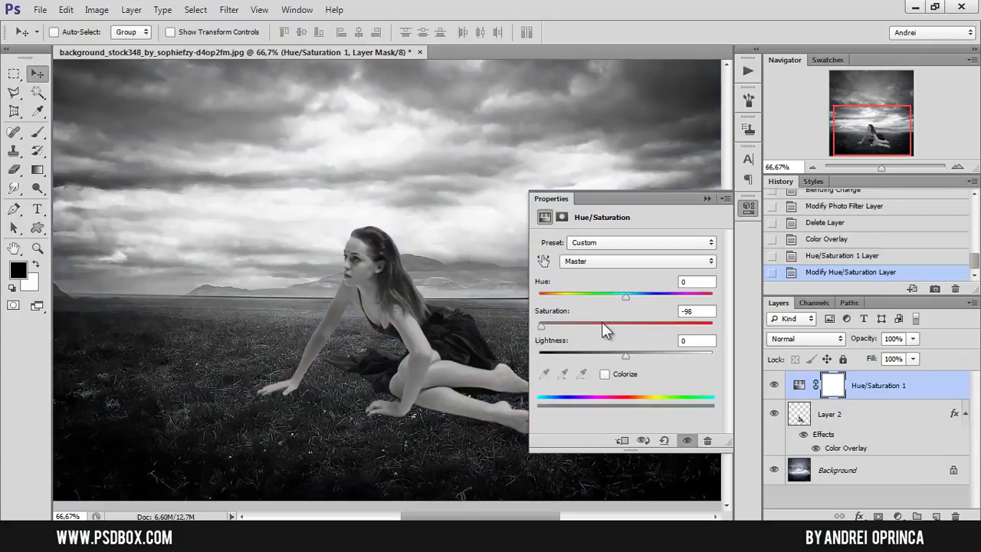
drag(602, 322, 549, 325)
alt+click(882, 394)
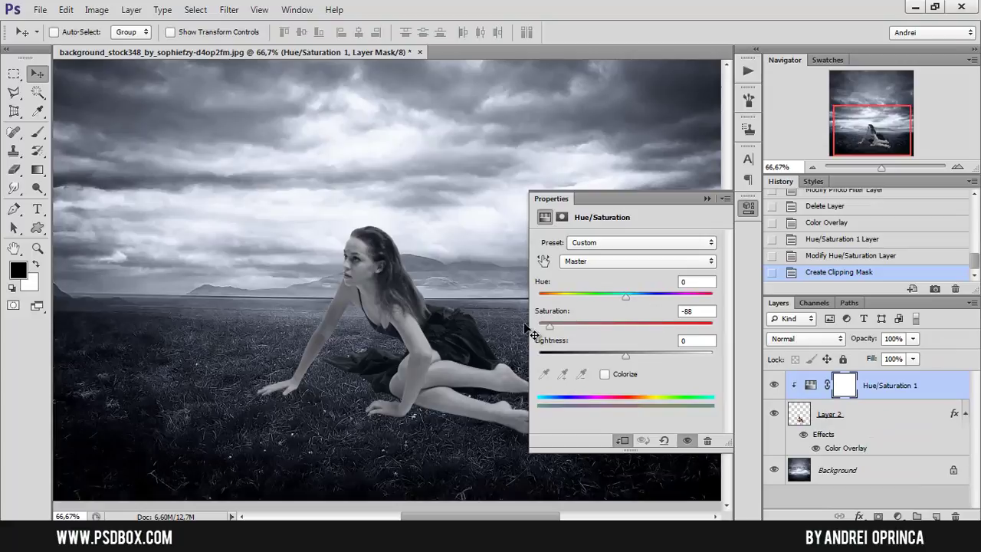
drag(549, 325, 427, 324)
Open the Color Overlay settings in the layer style of the woman's layer
click(902, 417)
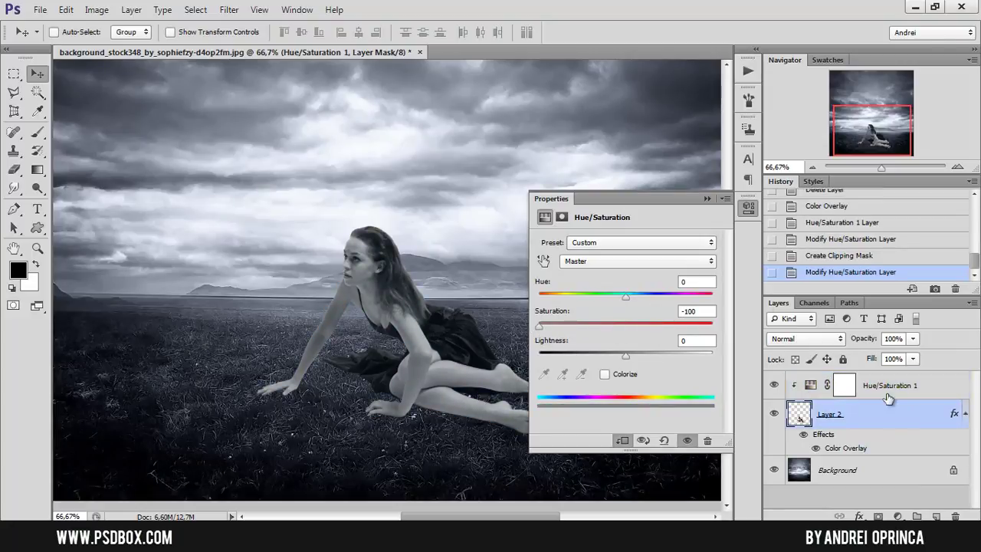
double_click(889, 414)
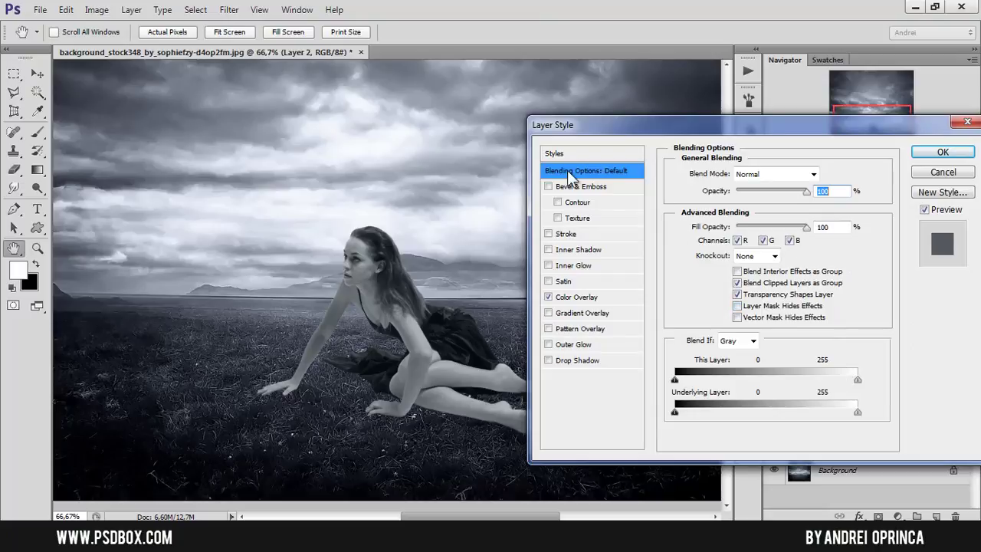
click(576, 297)
Try the muted purple 554b5c as the Color Overlay's color and cancel the color change
click(827, 174)
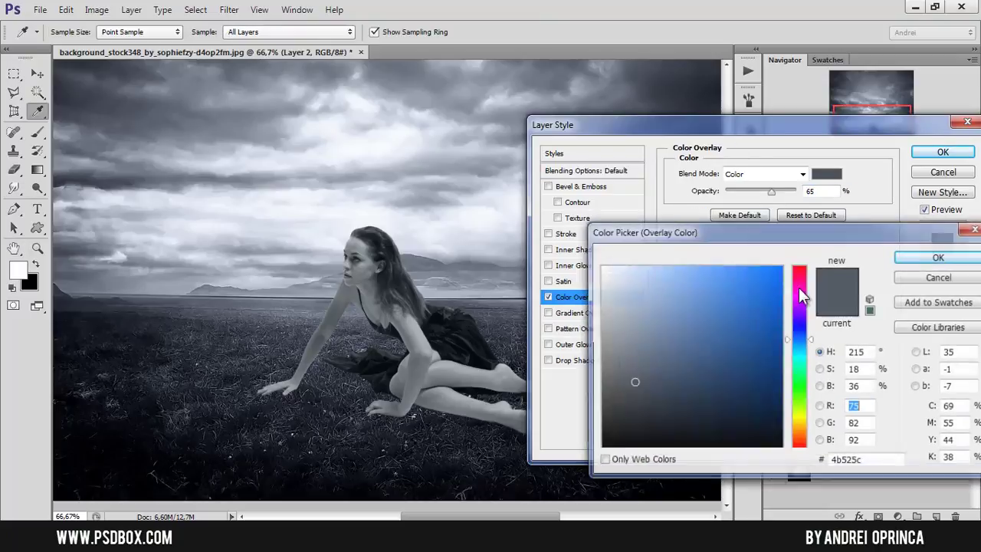
click(800, 308)
click(753, 297)
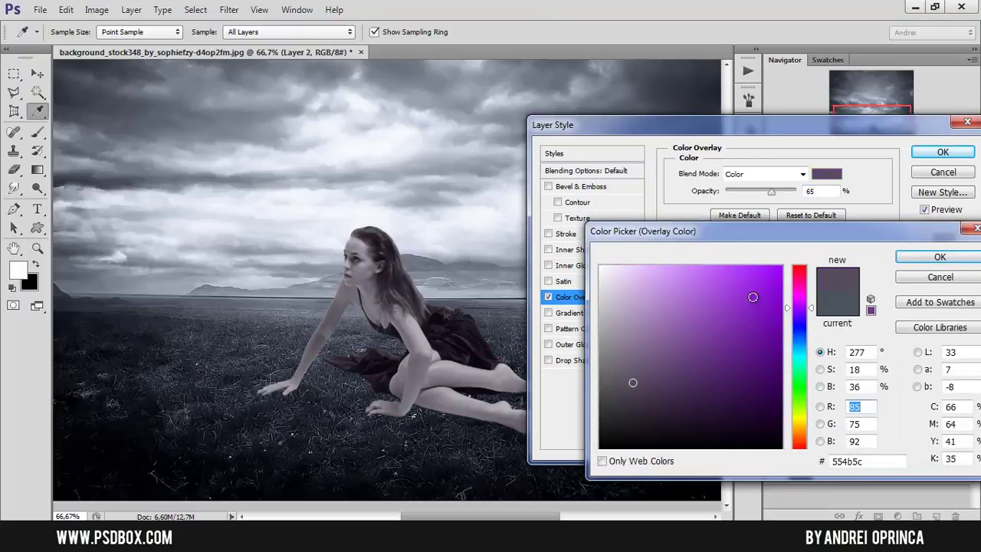
click(920, 279)
Change the Color Overlay's color to the blue 466186, lower its opacity to about 28%, and apply the style
drag(851, 128, 820, 142)
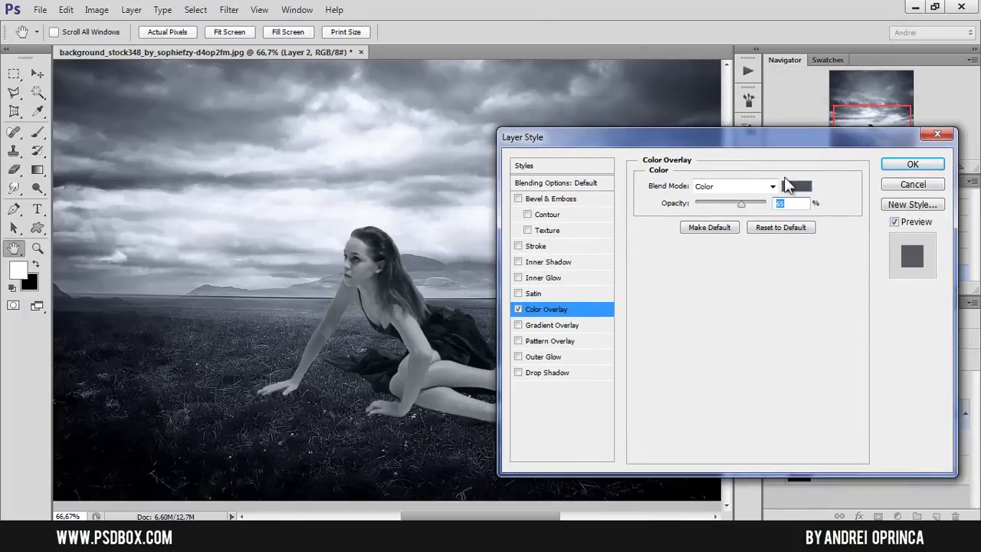
click(801, 186)
click(695, 369)
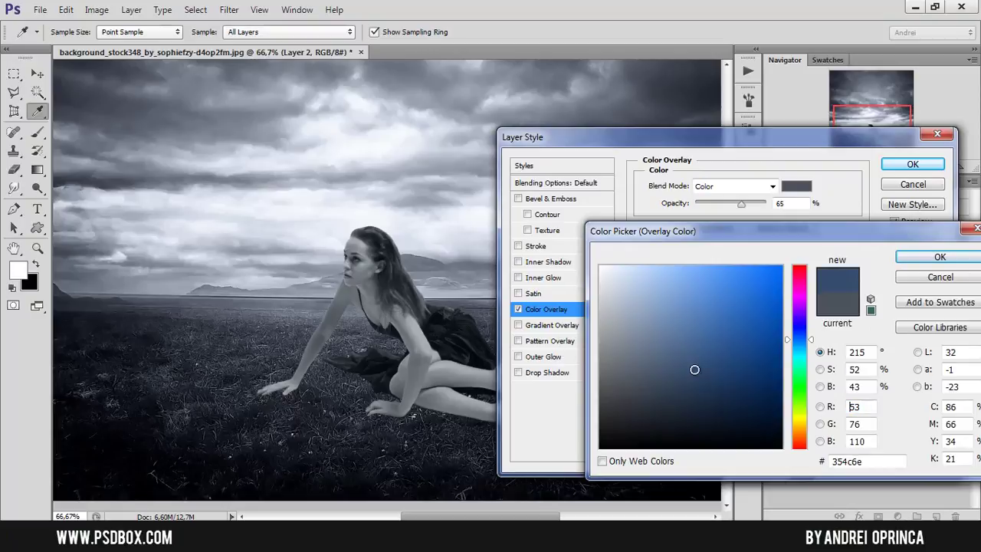
click(687, 352)
click(920, 261)
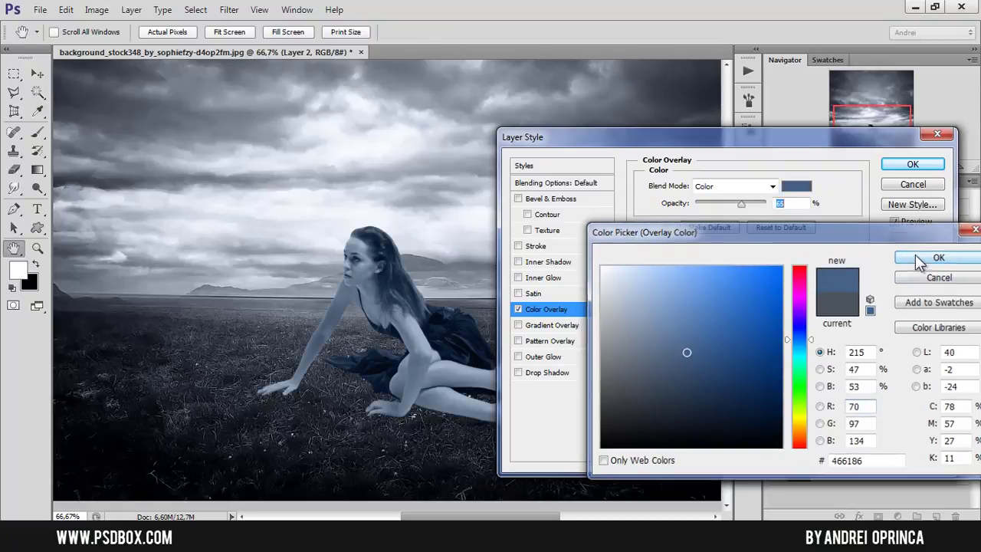
mouse_move(717, 201)
mouse_down()
mouse_move(741, 201)
mouse_move(715, 202)
mouse_up()
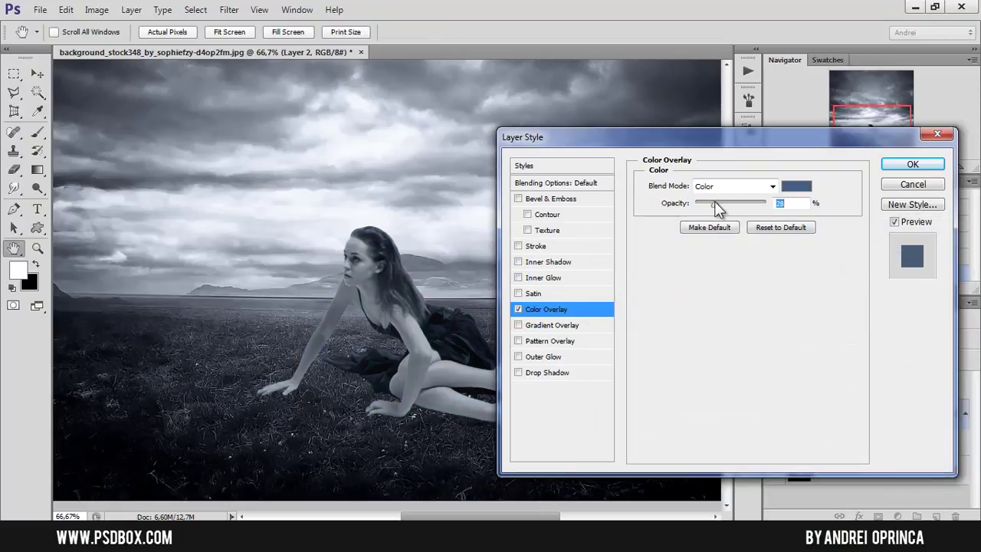
click(913, 164)
Raise the saturation in the clipped Hue/Saturation adjustment to restore part of the woman's original color
click(810, 385)
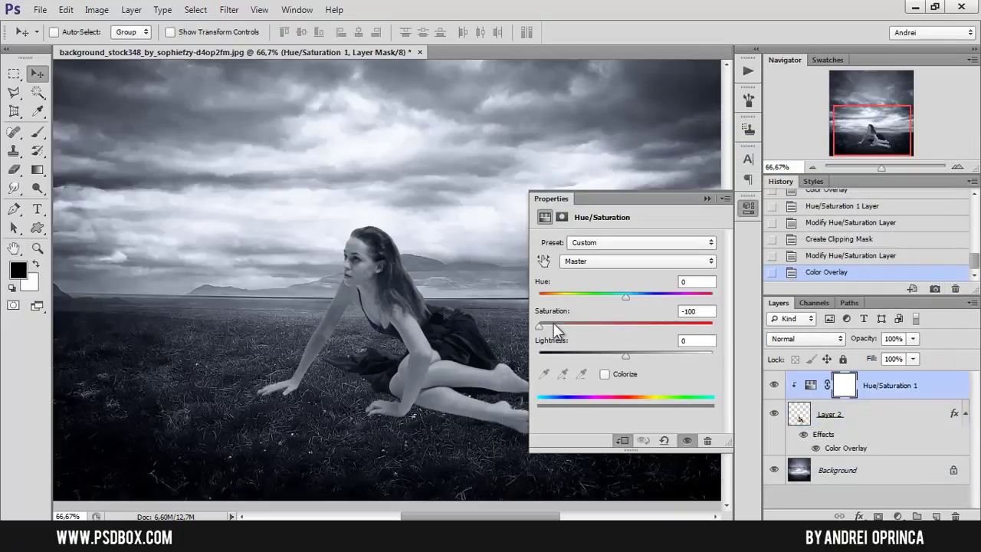
drag(564, 332, 582, 332)
click(707, 198)
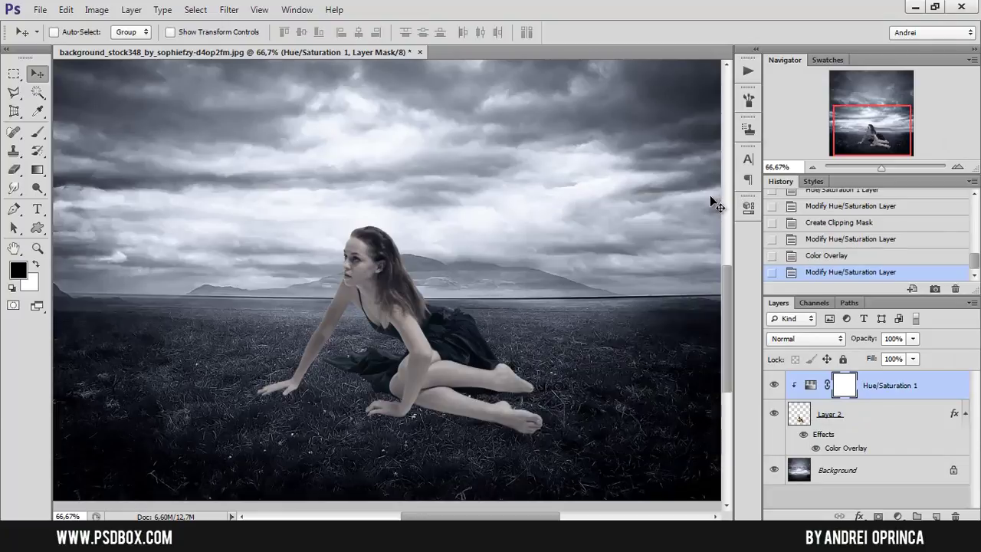
Raise the Color Overlay's opacity on the woman's layer to about 65%, set its color to dark blue 162437, and apply the style
scroll(508, 246, down, 2)
scroll(440, 293, up, 1)
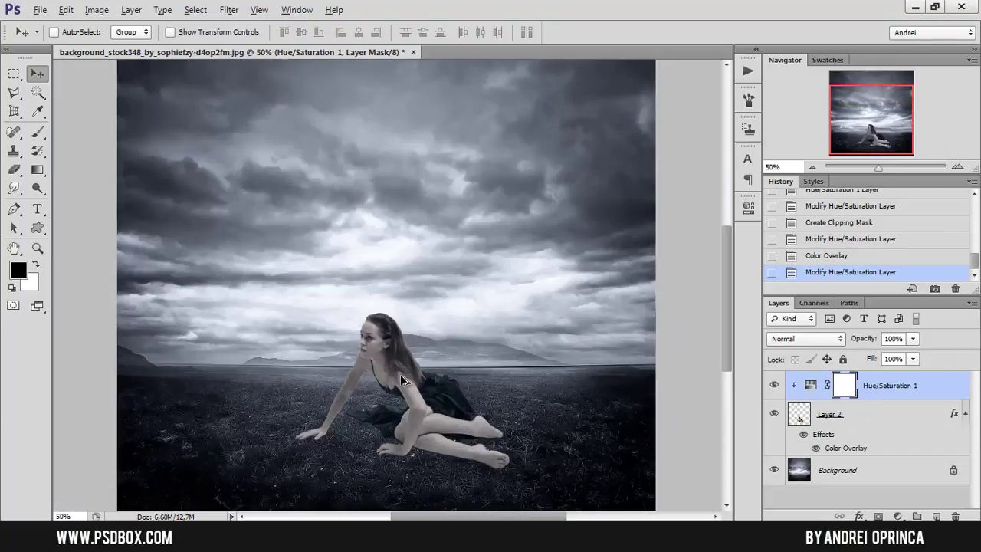
scroll(372, 364, up, 1)
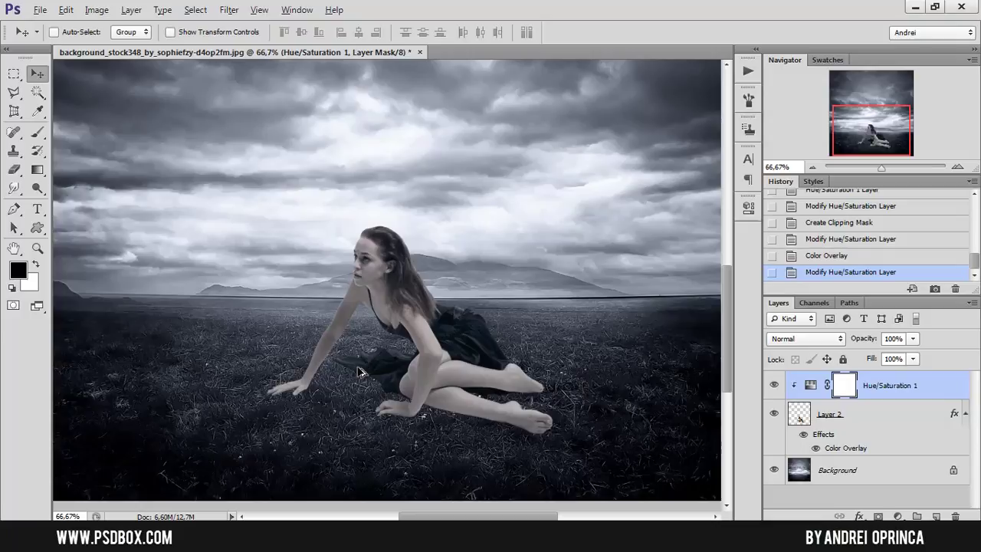
scroll(371, 364, up, 1)
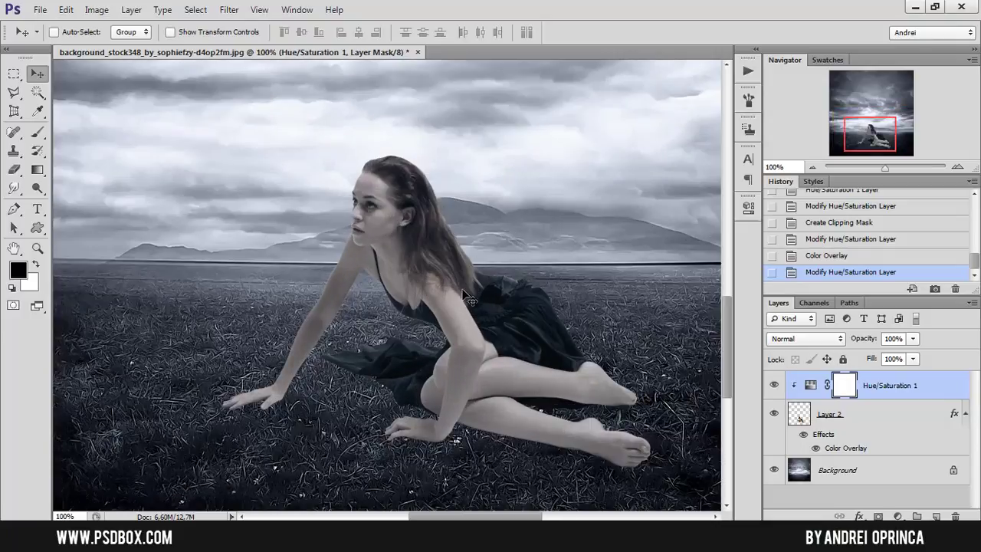
scroll(464, 293, down, 1)
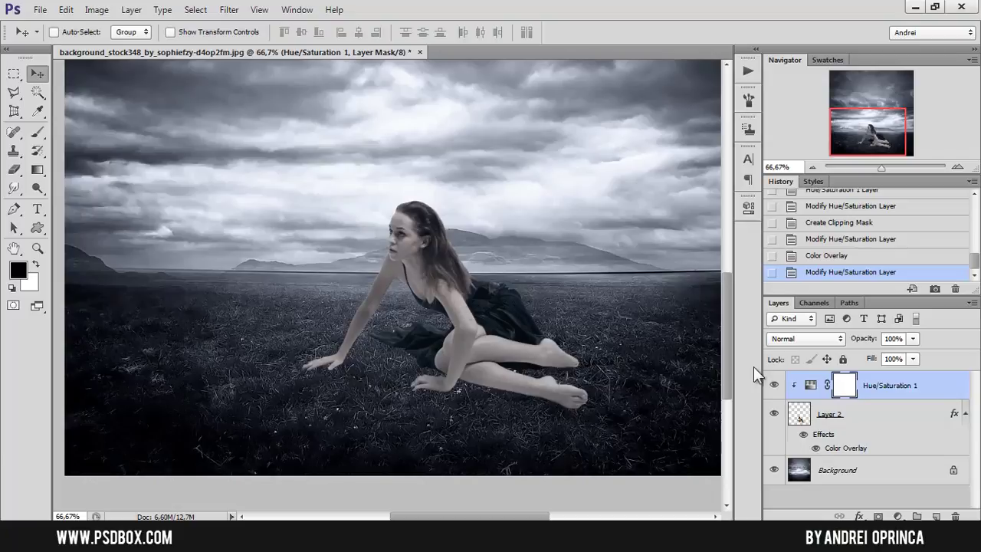
double_click(832, 453)
drag(725, 205, 741, 202)
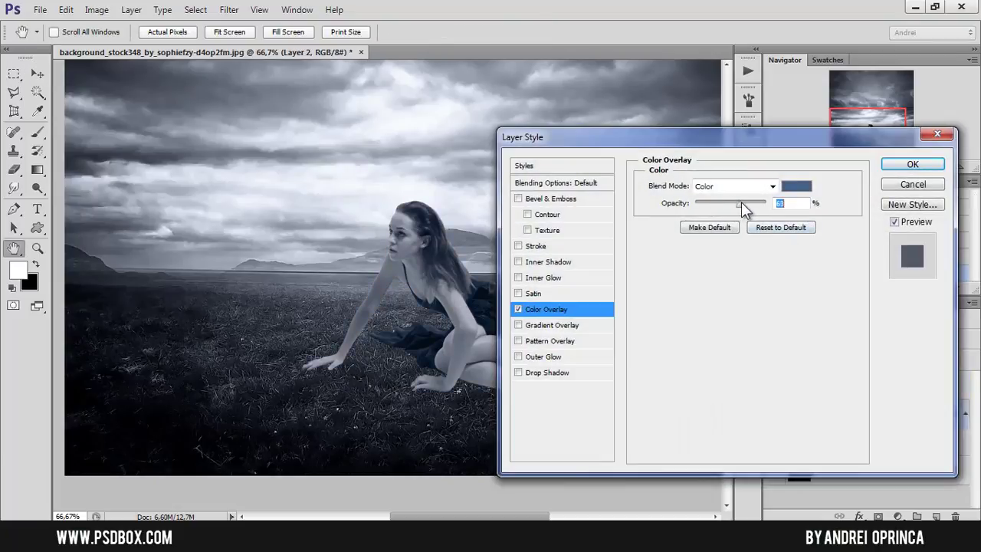
click(797, 186)
drag(691, 406, 710, 408)
click(924, 259)
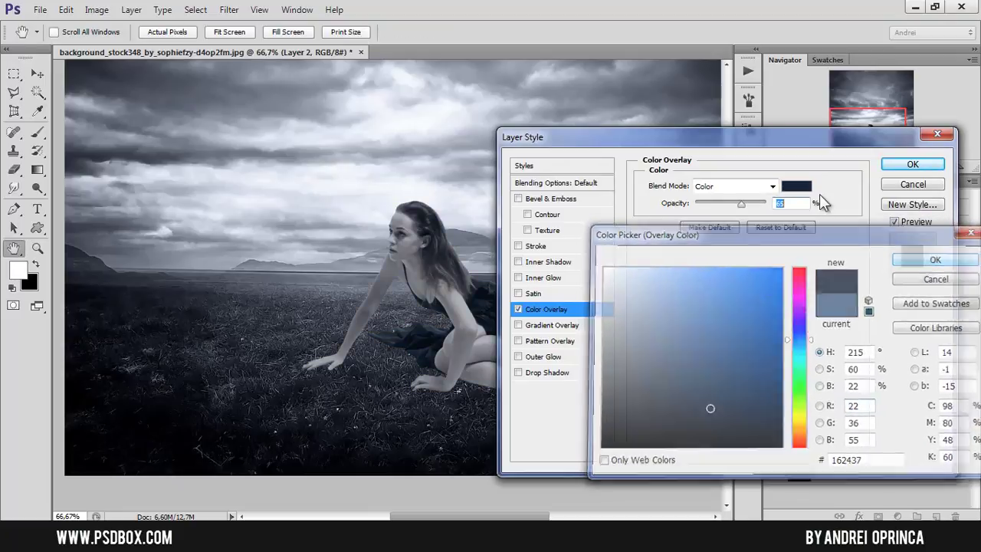
click(894, 162)
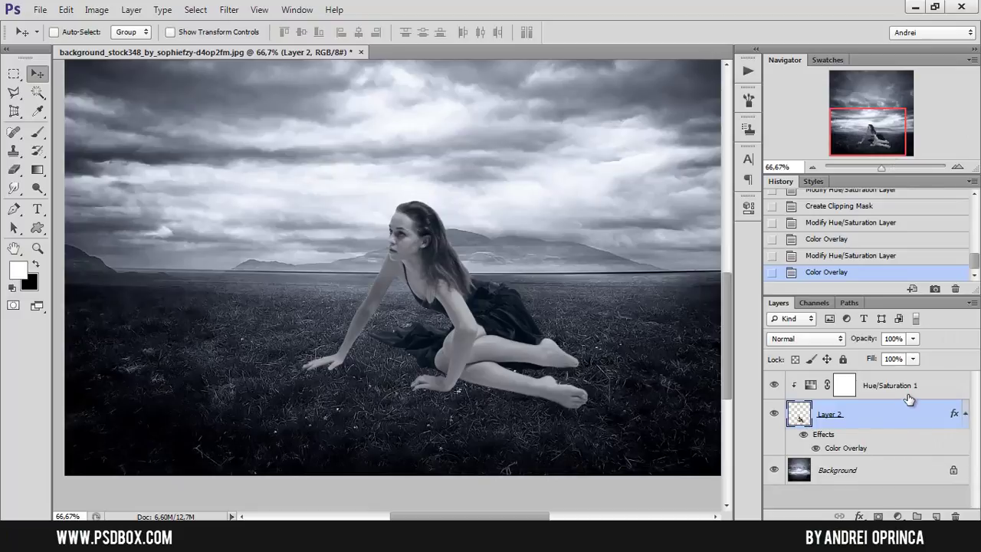
Select the woman's layer together with its Hue/Saturation adjustment and close the document without saving
shift+click(870, 380)
key(ctrl+q)
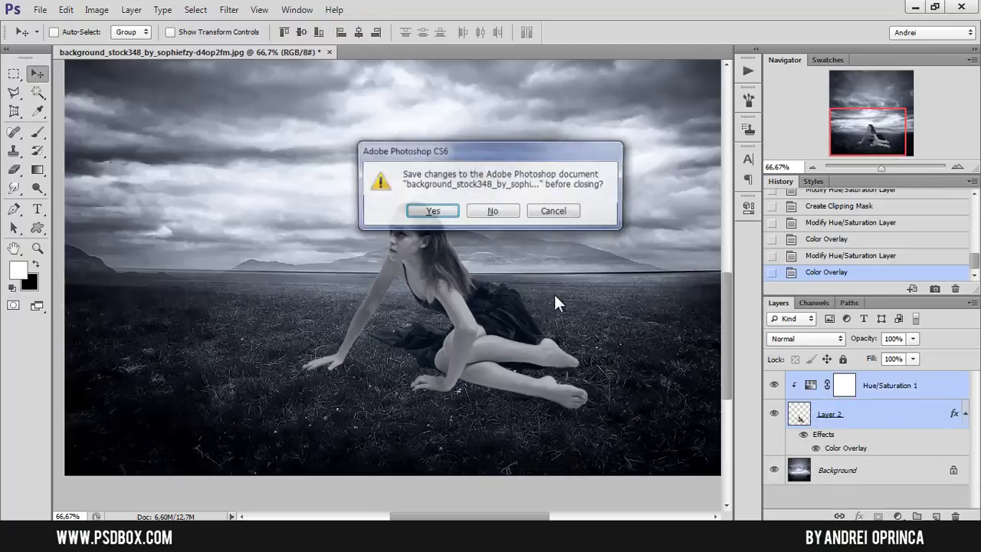
click(491, 213)
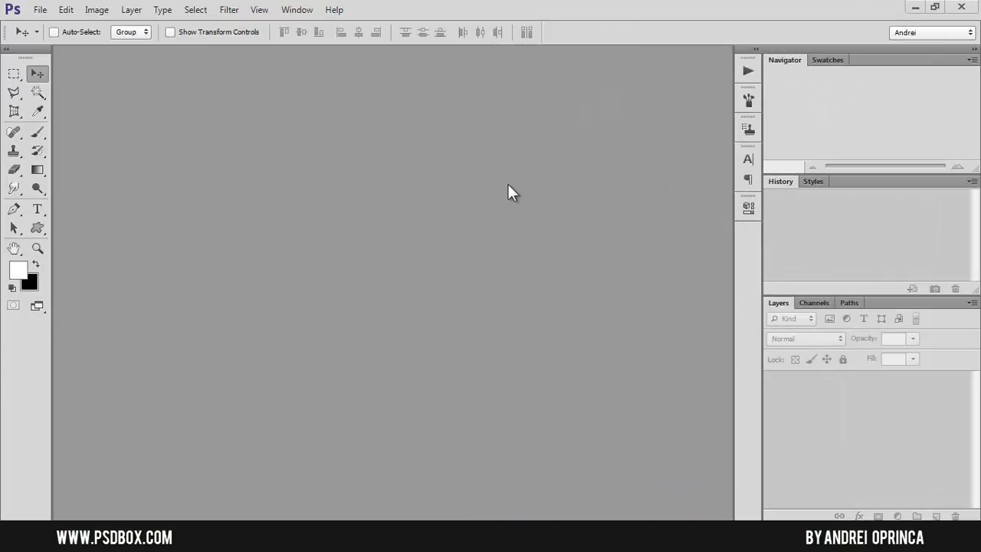
Open the desolate_storm image from the Landscape folder in Stock Photos, with all file formats listed
double_click(429, 198)
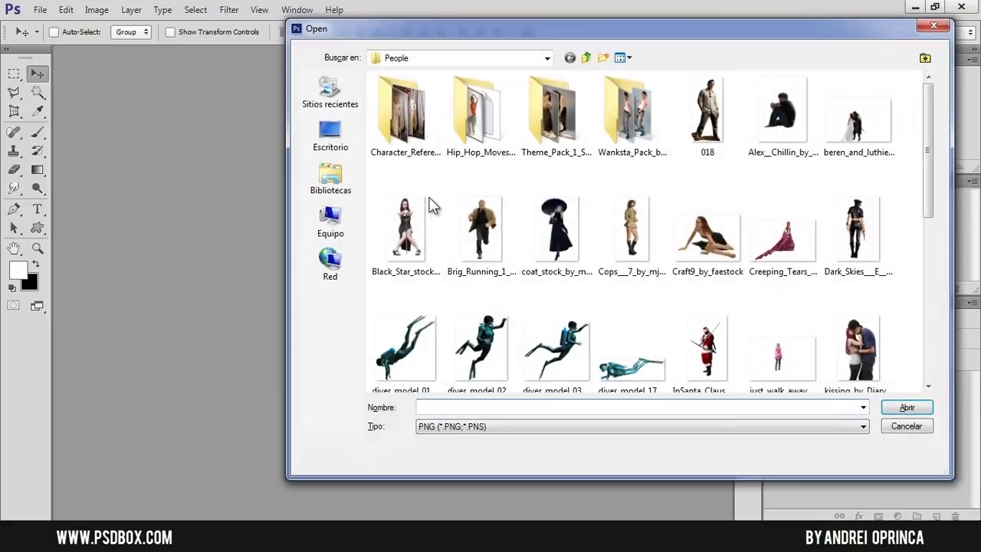
click(587, 57)
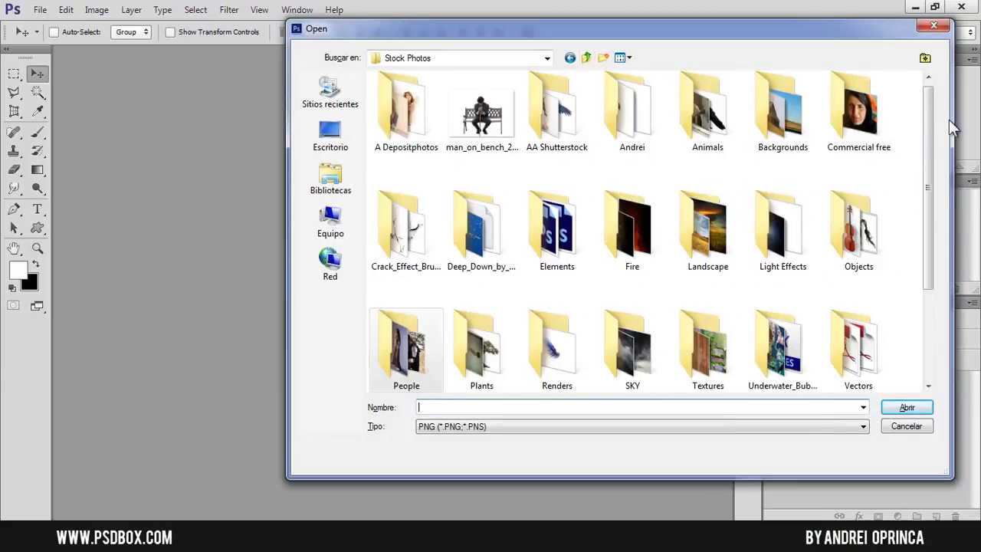
scroll(924, 153, down, 1)
double_click(698, 203)
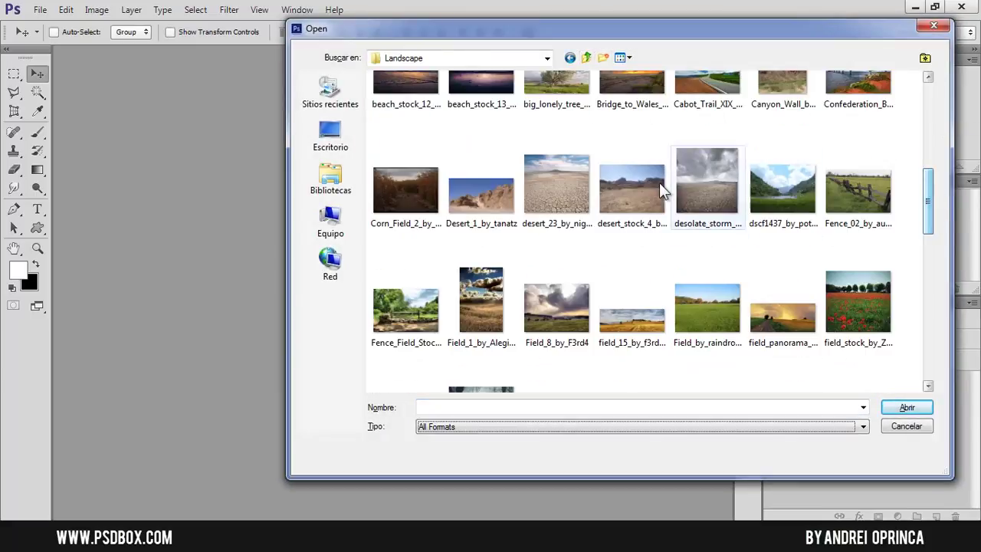
click(715, 184)
click(907, 407)
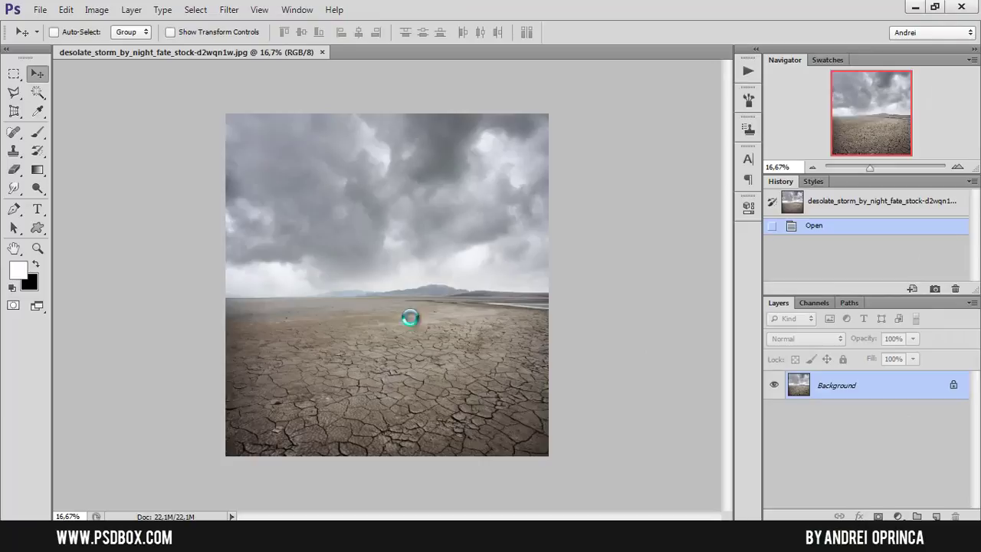
Open the angel_png_by_pixasso79_stock-d5boki4 image from the Objects folder in Stock Photos, listing only PNG files
key(ctrl+o)
drag(934, 111, 931, 166)
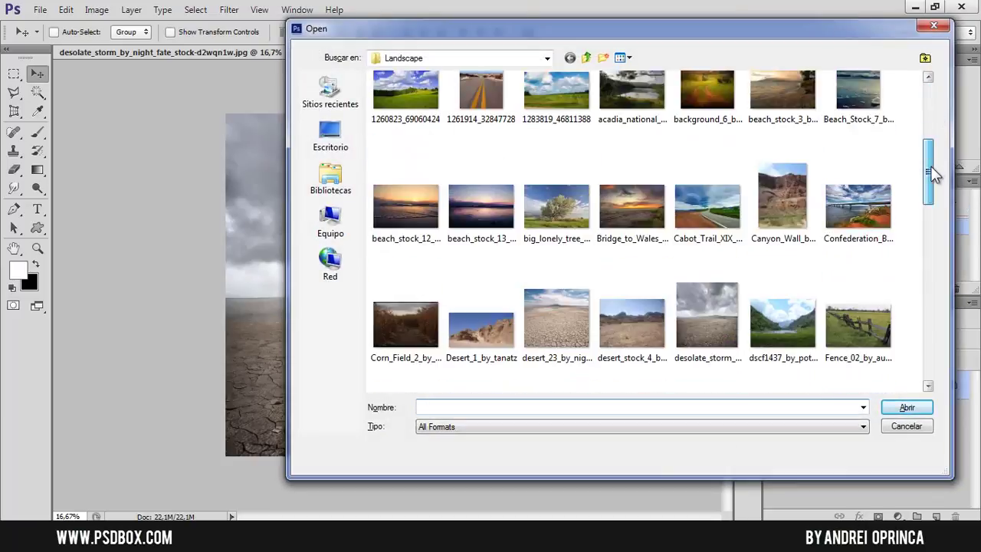
click(586, 57)
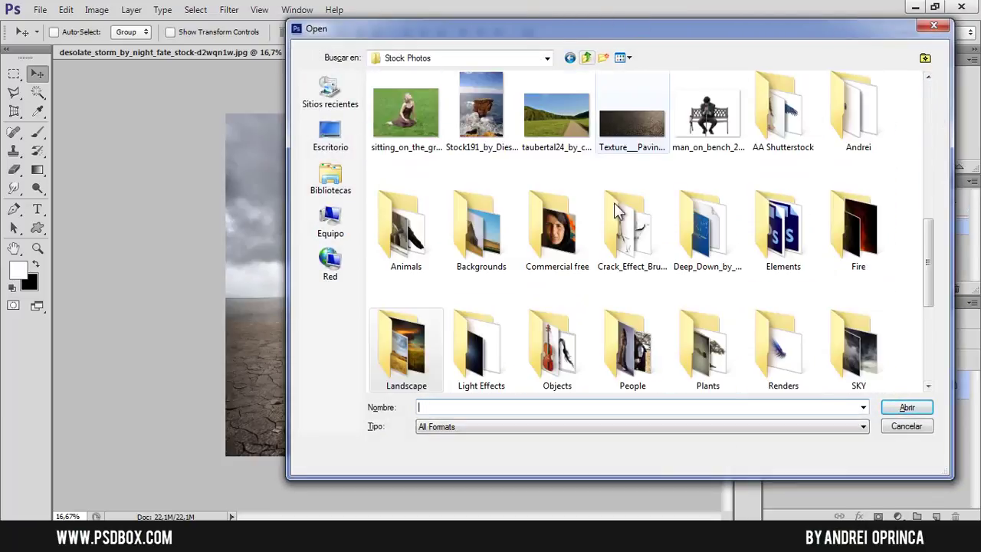
click(608, 290)
scroll(607, 290, down, 2)
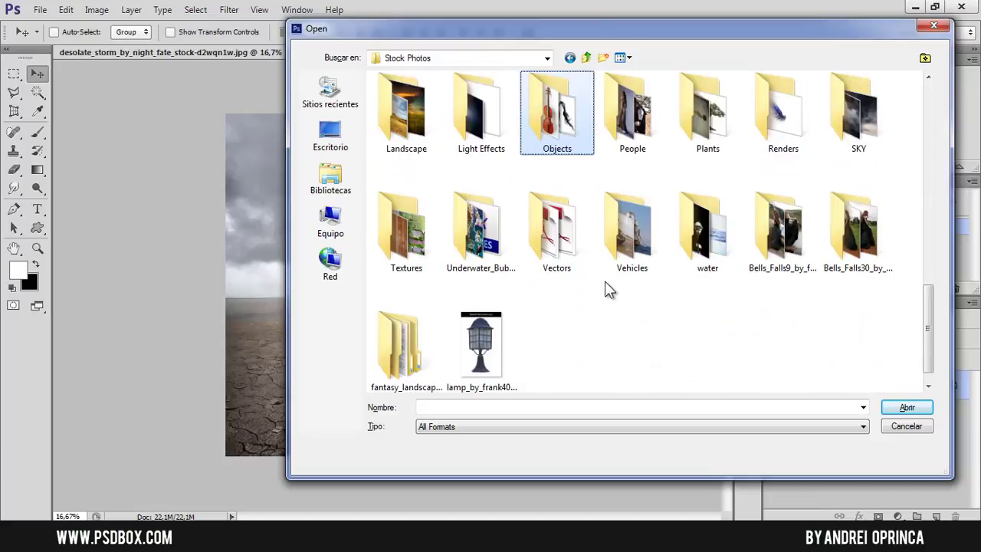
double_click(563, 111)
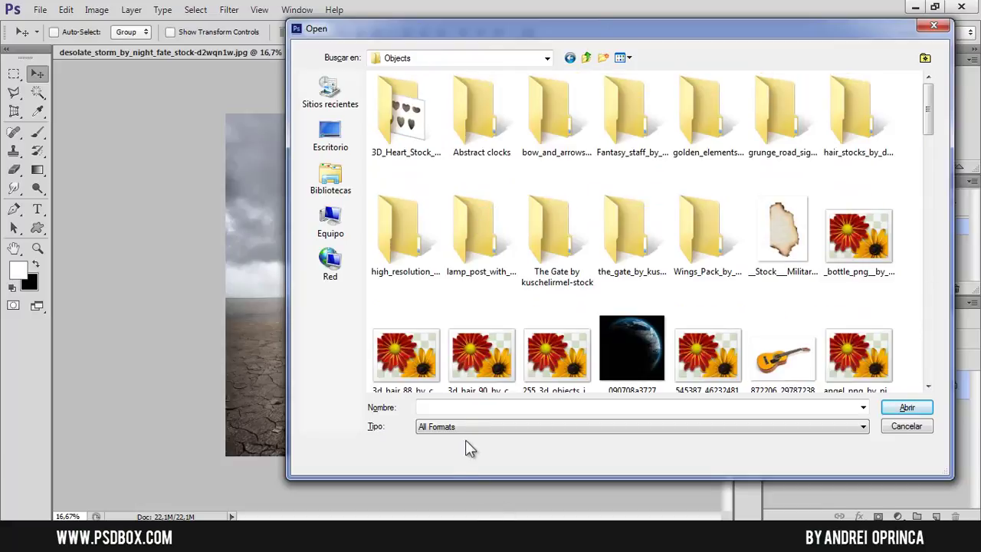
click(469, 426)
click(469, 407)
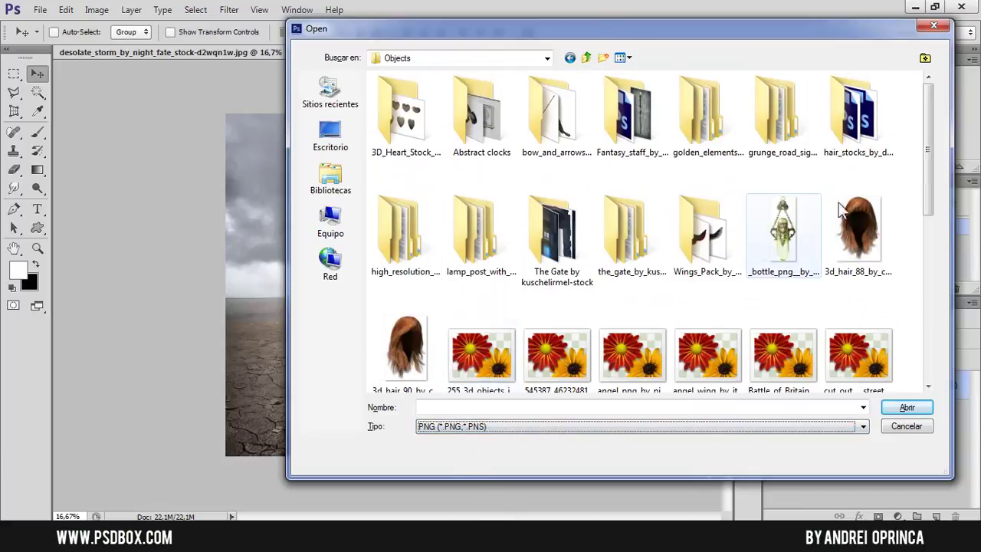
click(653, 364)
scroll(688, 383, down, 3)
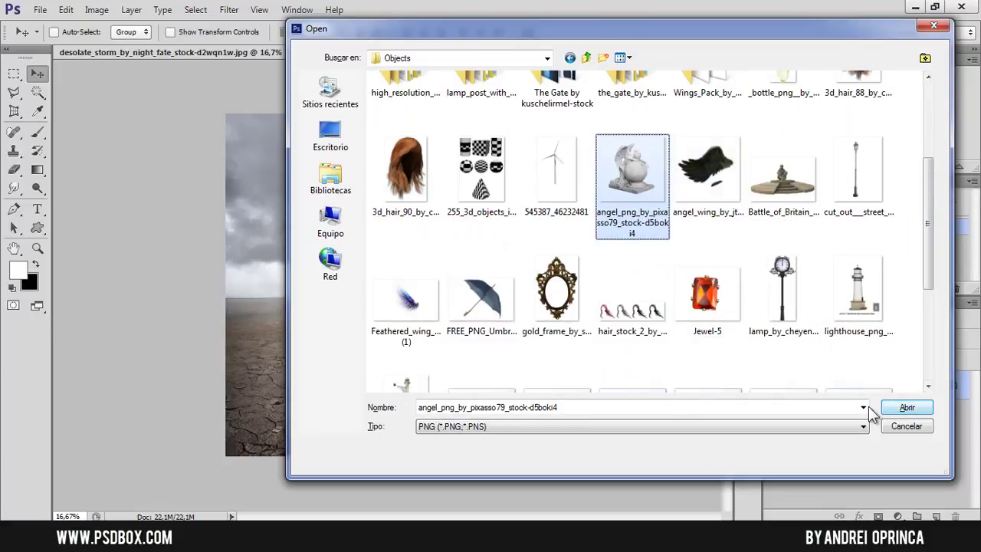
click(907, 407)
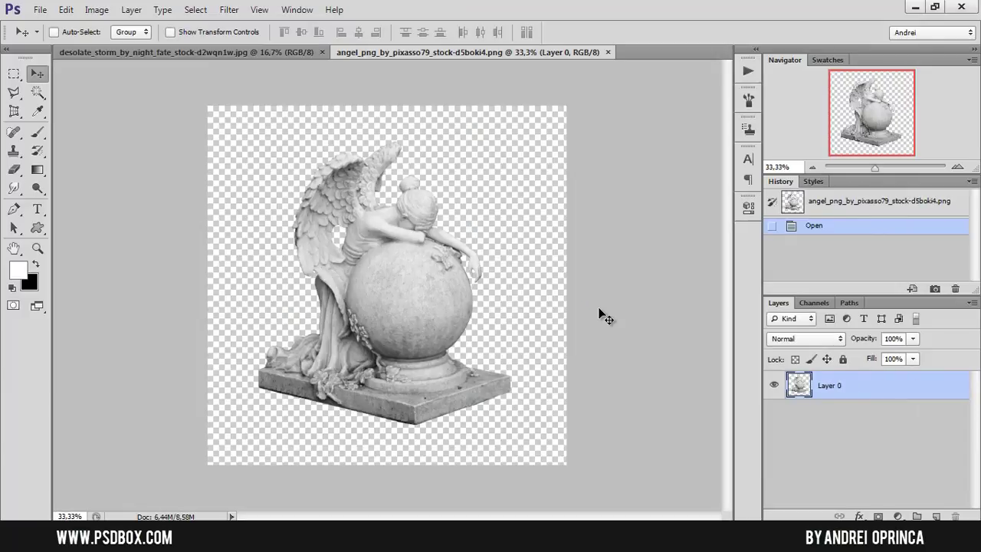
Cut the entire angel statue image and close its document without saving
key(ctrl+a)
key(ctrl+x)
key(ctrl+w)
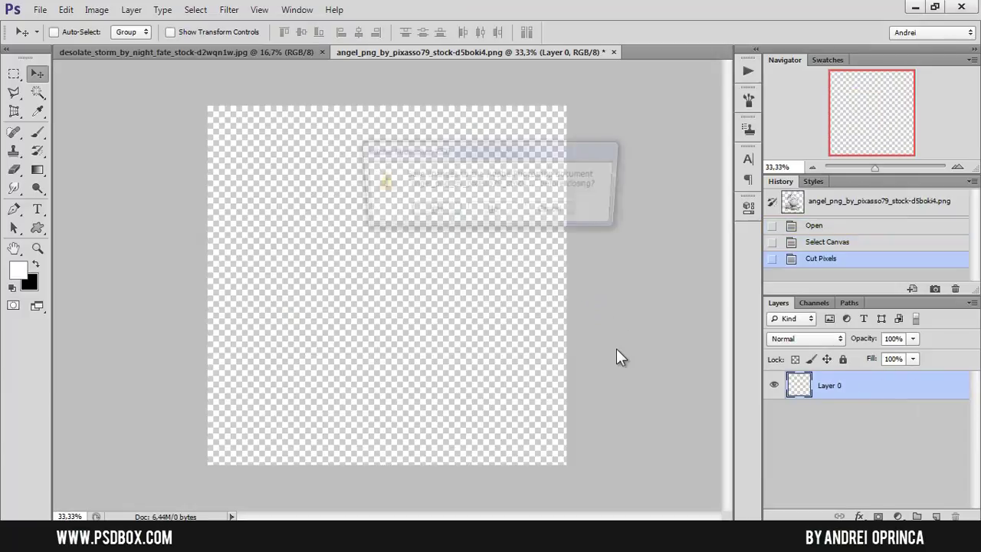
click(506, 212)
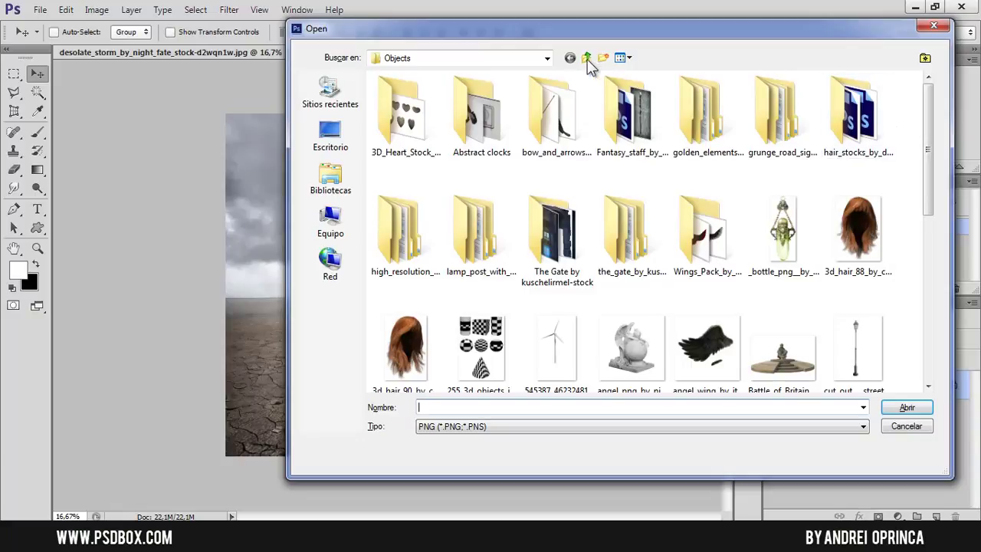
Open the man_on_bench_2_by_mleighs-d4iu2nv PNG from the Stock Photos folder
click(587, 58)
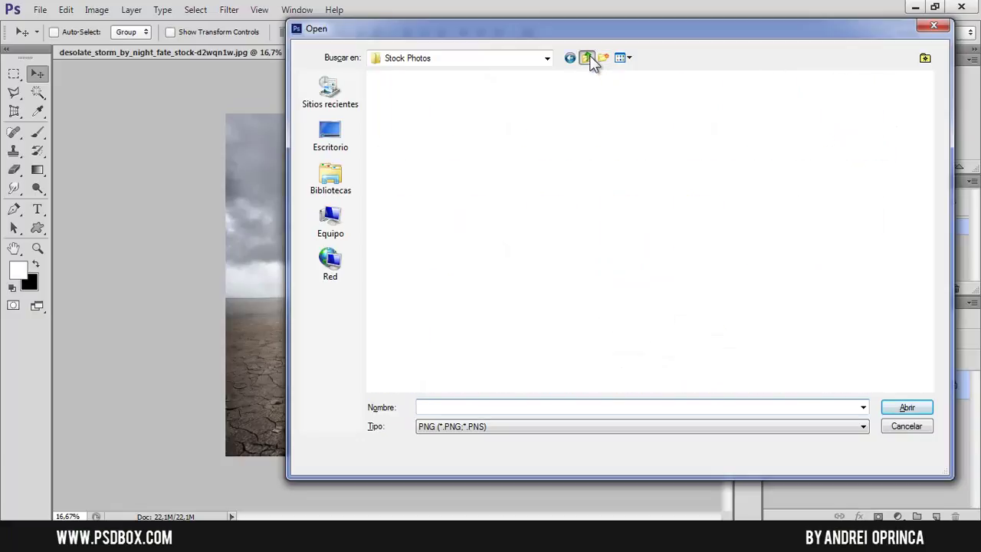
click(481, 122)
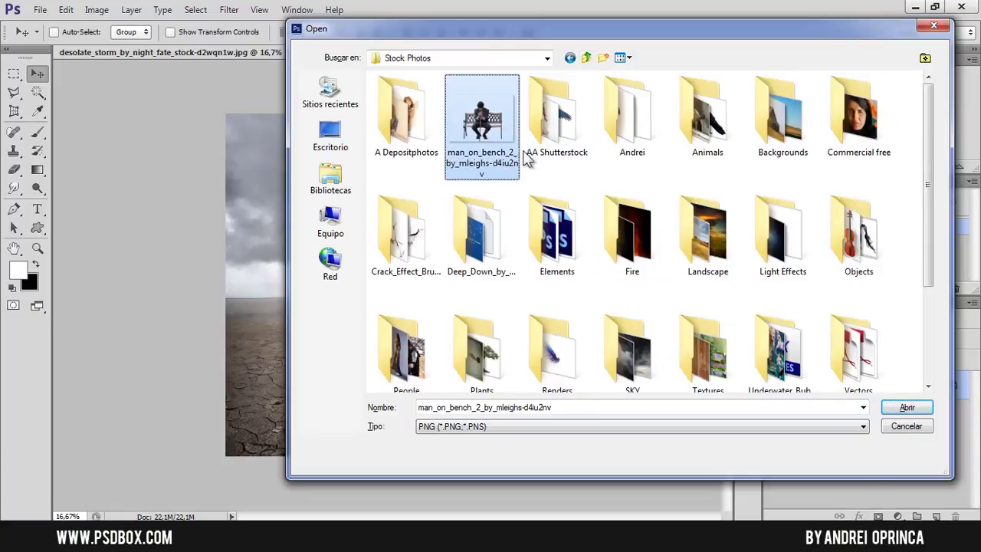
click(923, 414)
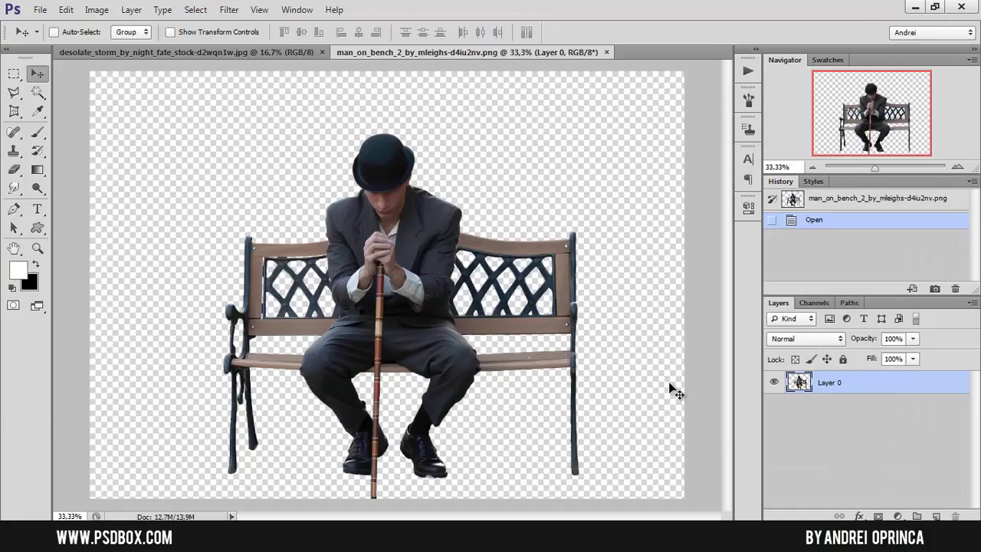
Cut the whole man-on-bench image and close its document without saving
key(ctrl+a)
key(ctrl+x)
key(ctrl+w)
click(491, 221)
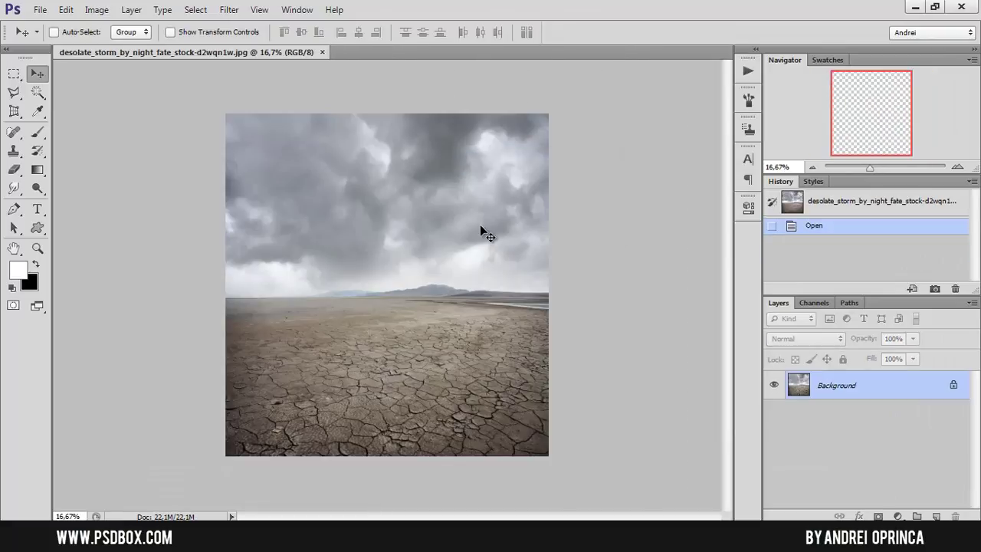
Paste the man on the bench into the desert scene, scale him to about 76%, and place him near the center on the cracked ground
key(ctrl+v)
key(ctrl+t)
drag(476, 197, 438, 206)
drag(429, 245, 429, 299)
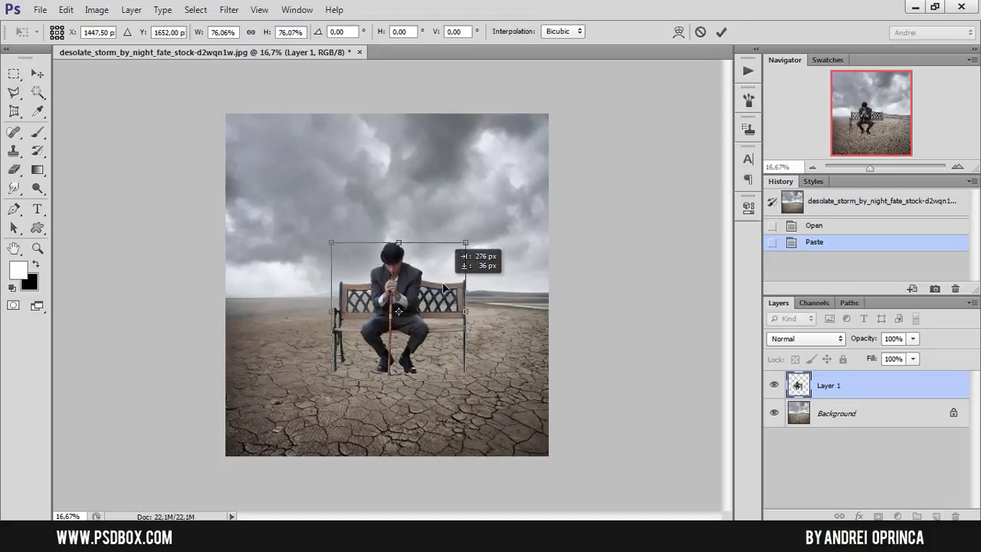
key(Return)
Examine the man on the bench up close, and compare the desert scene with his layer hidden and shown
key(ctrl+1)
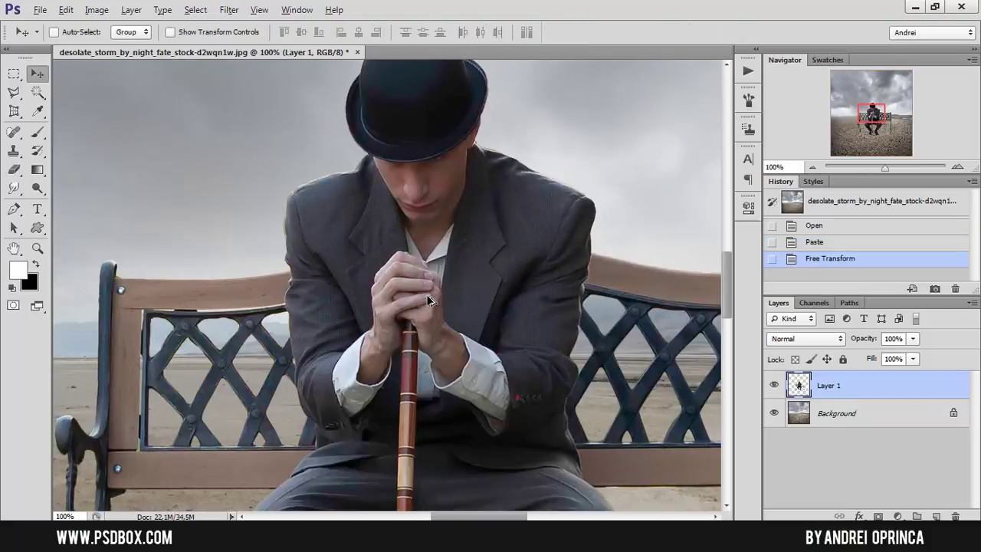
key(ctrl+minus)
key(ctrl+minus)
key(ctrl+minus)
key(ctrl+minus)
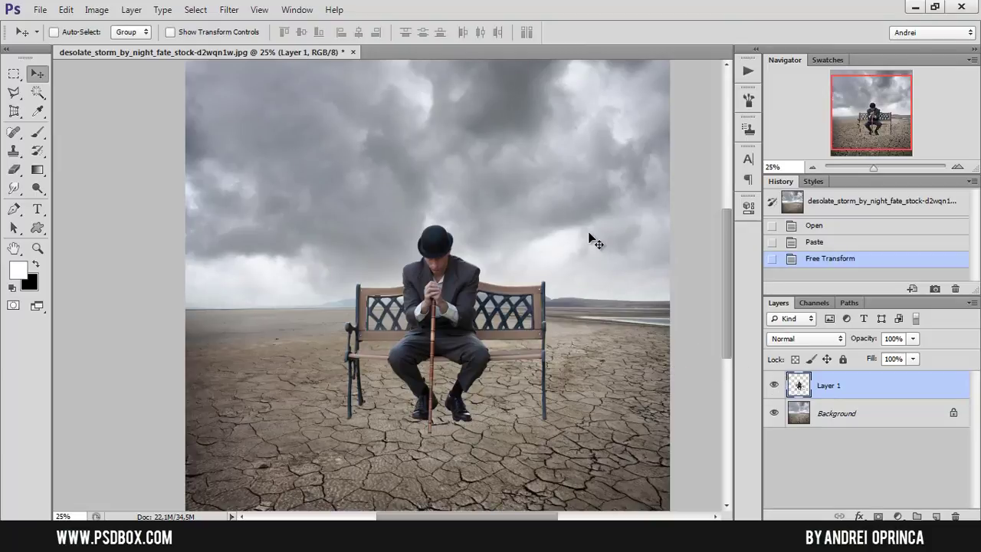
click(774, 386)
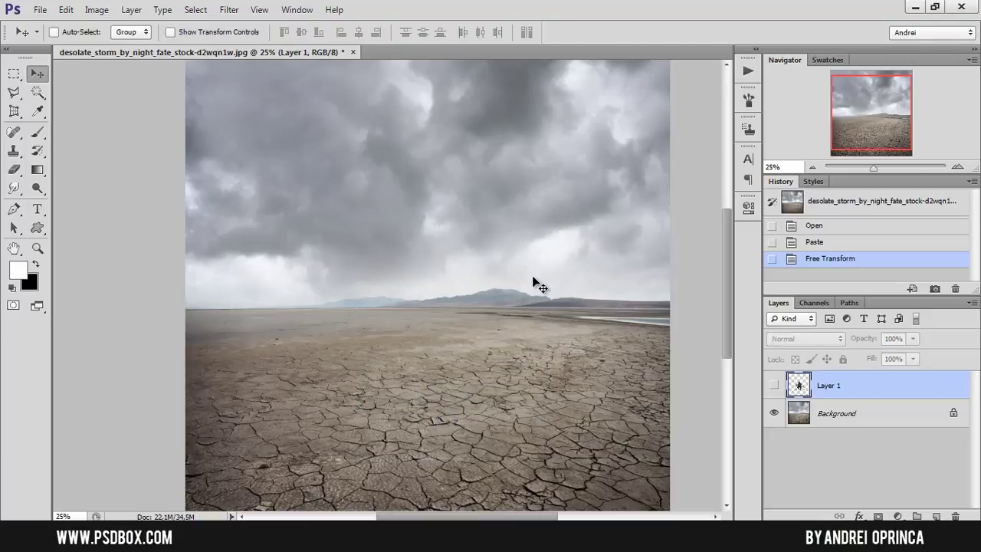
key(ctrl+minus)
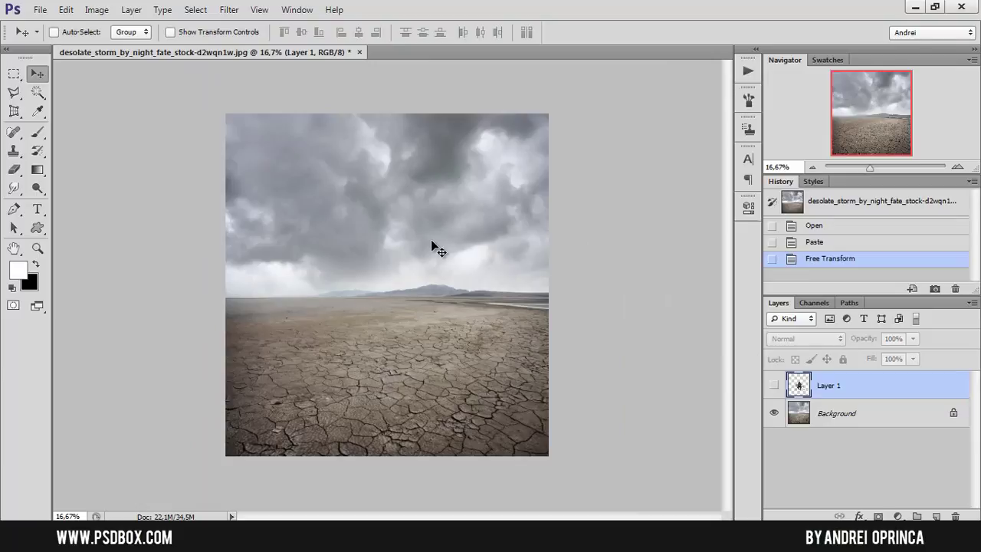
click(775, 386)
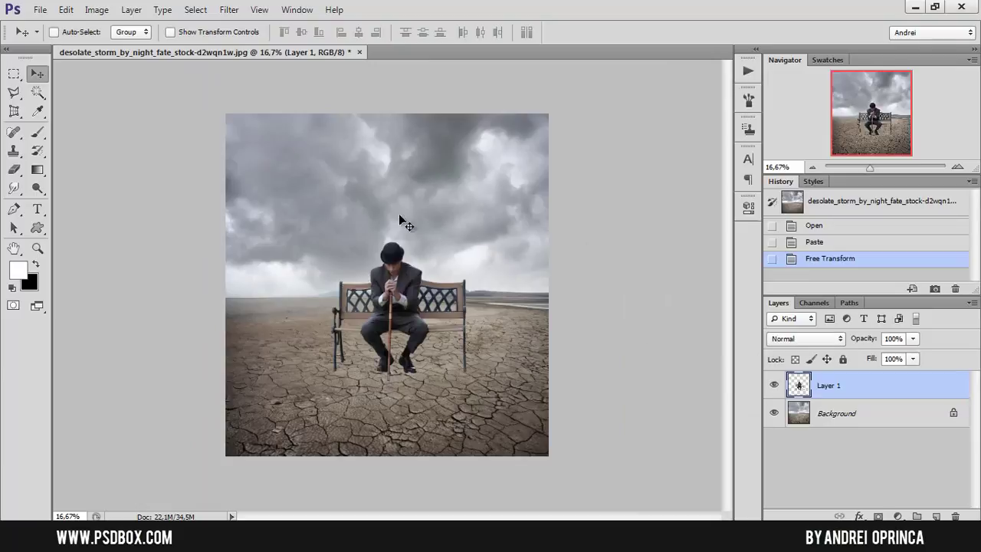
Hide the man's layer, rename it "sad man", and select the Background layer
scroll(328, 265, up, 1)
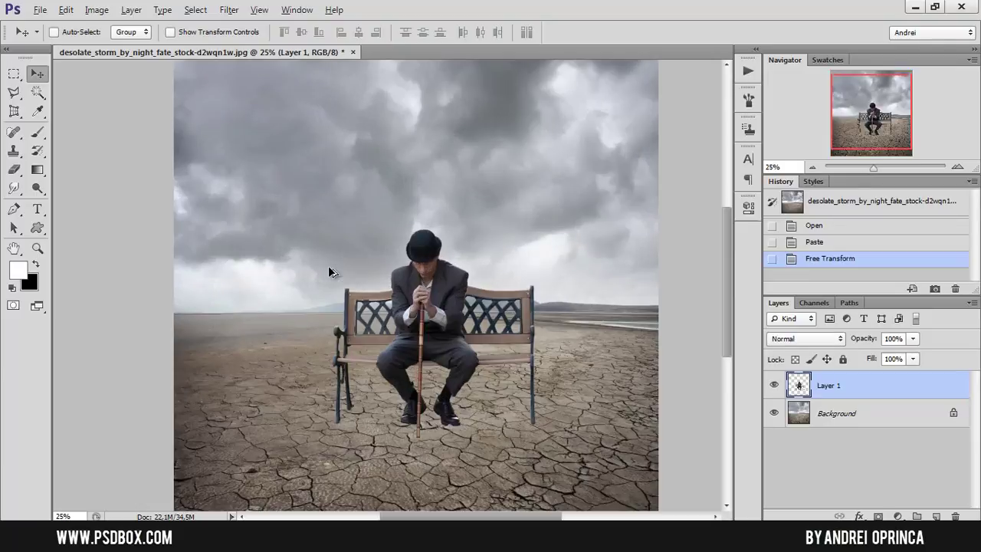
click(774, 386)
double_click(828, 386)
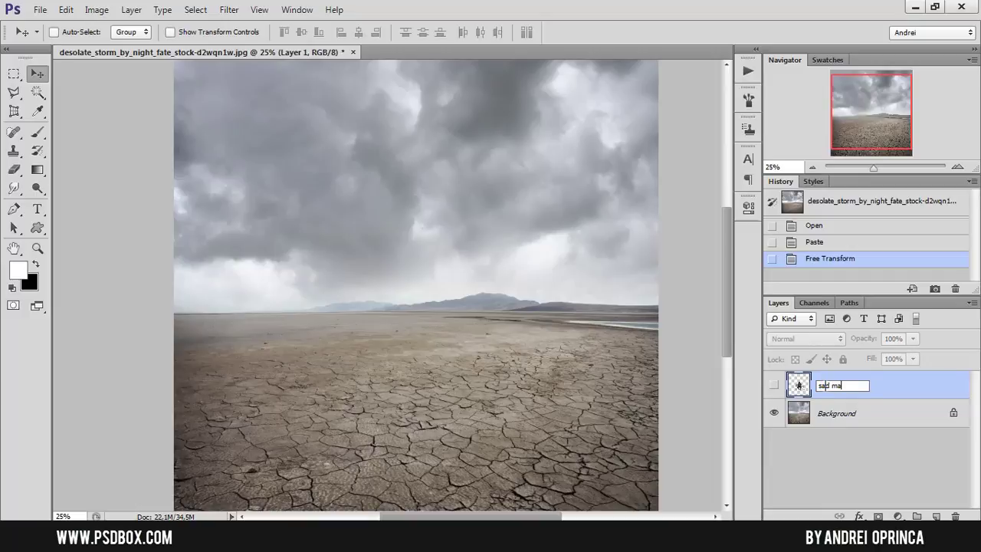
click(871, 410)
click(871, 411)
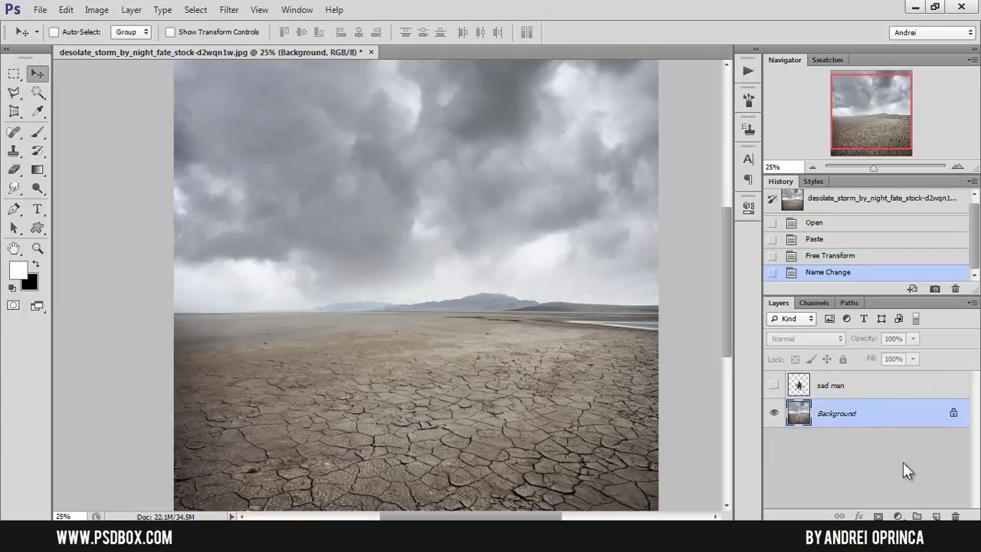
Add a Levels adjustment above the Background layer with the shadow input at 24 and the midtones at 0.85
click(896, 515)
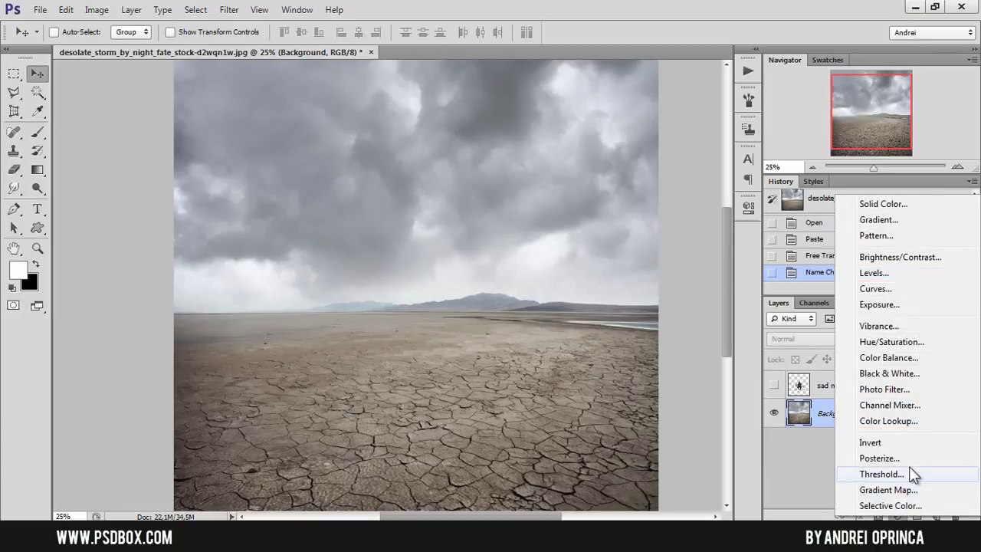
click(887, 271)
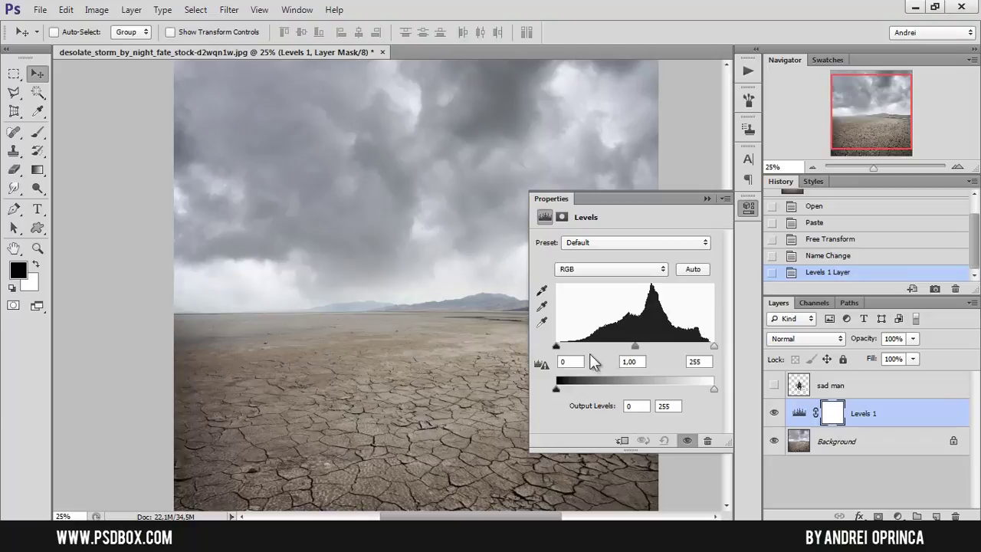
drag(558, 347, 571, 347)
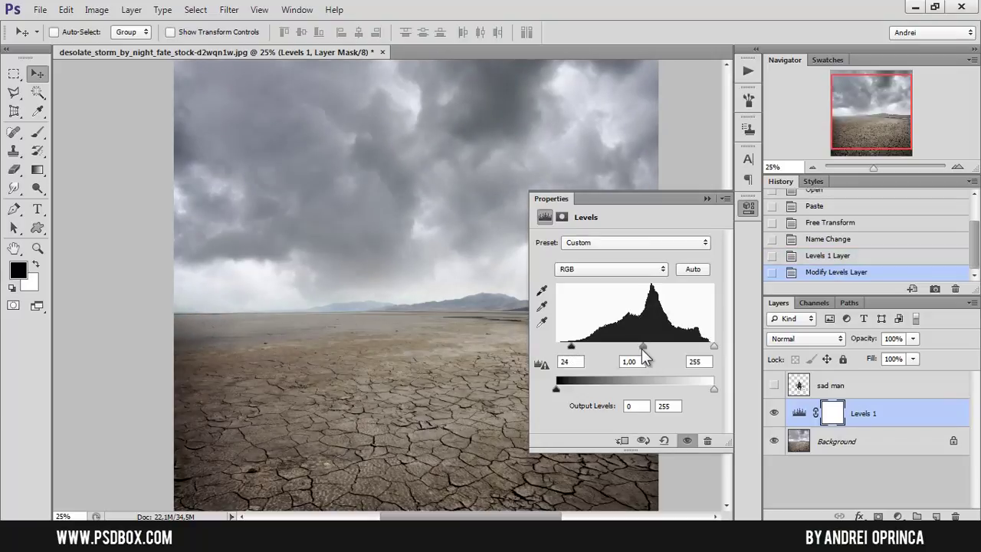
drag(641, 348, 650, 347)
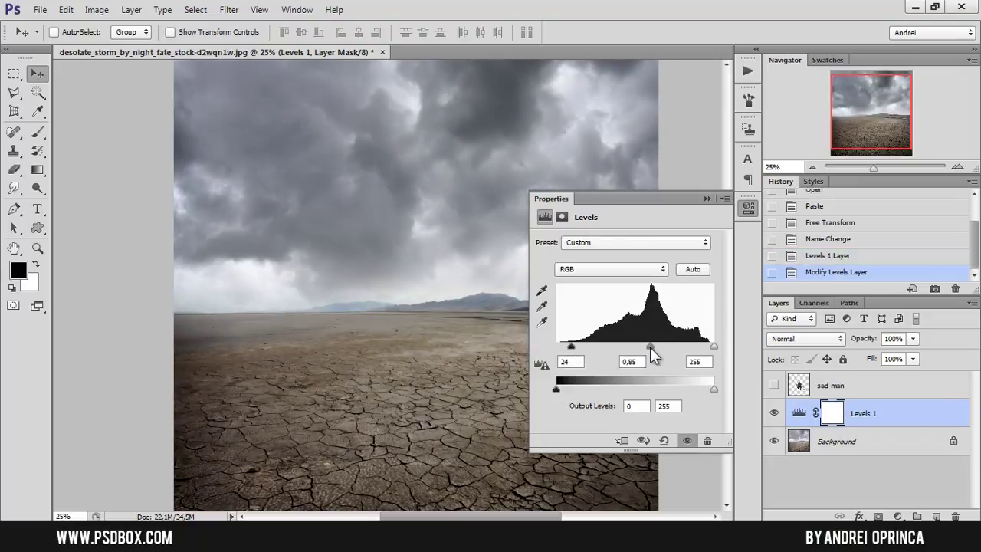
click(706, 198)
Add a Gradient Map adjustment above the Levels layer and choose the Violet, Orange preset as its gradient
click(898, 516)
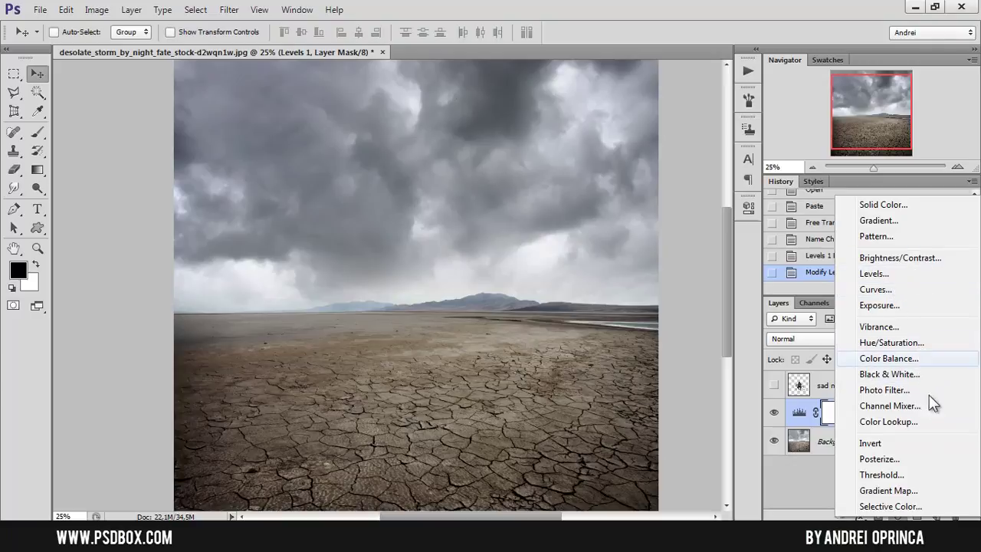
click(912, 488)
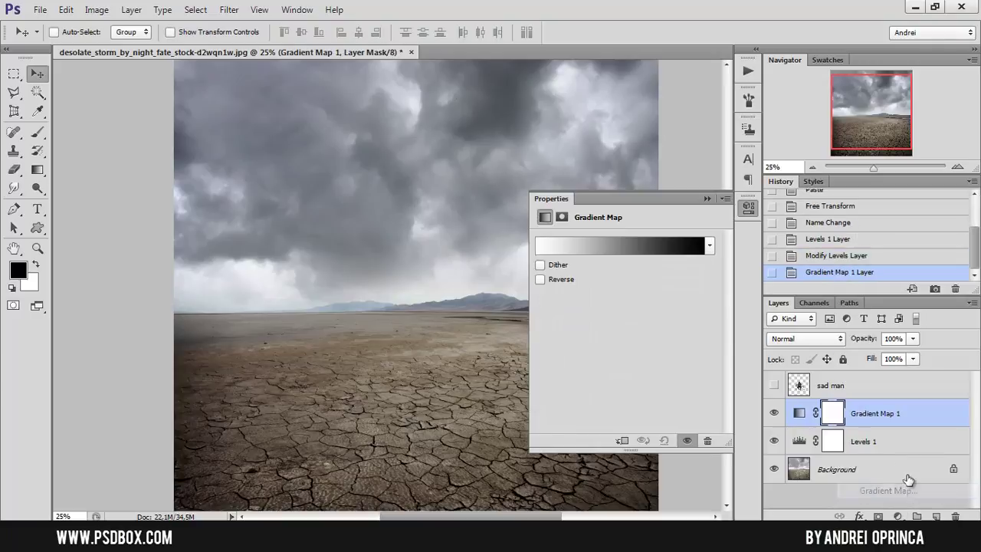
click(652, 241)
click(651, 177)
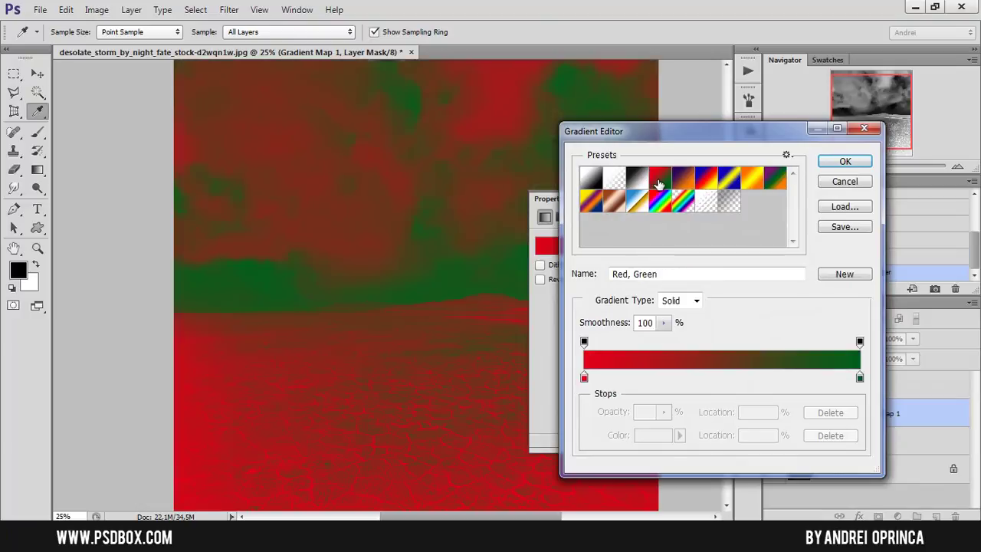
click(705, 181)
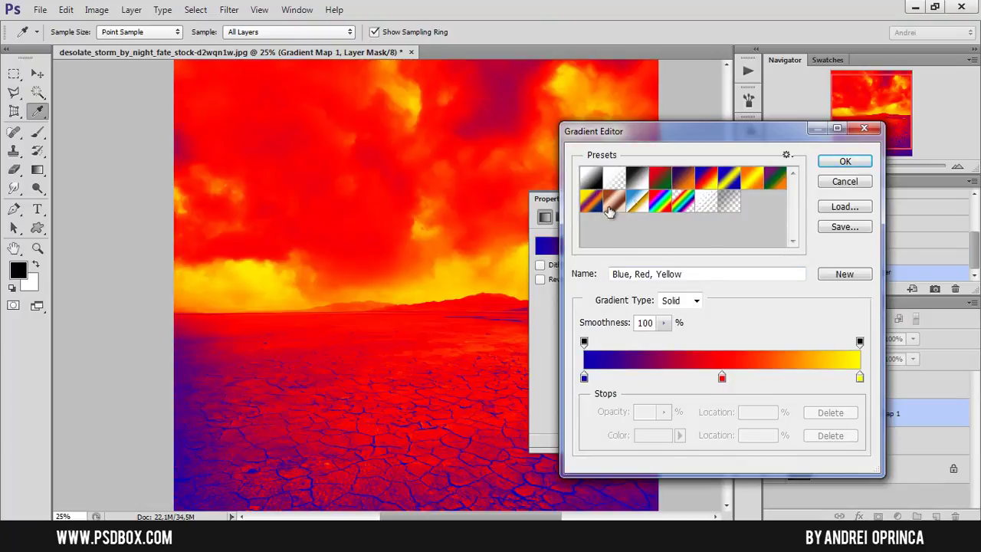
click(684, 182)
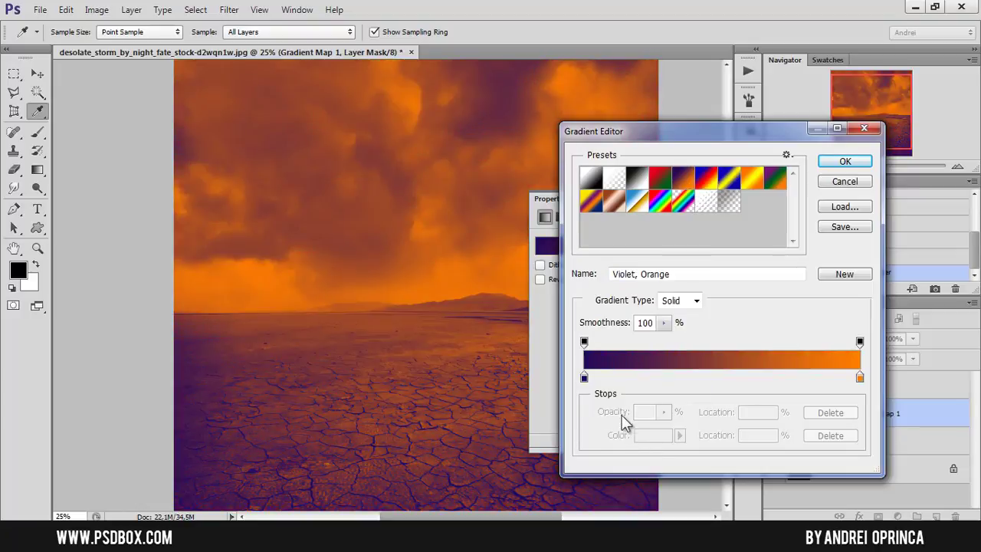
Change the gradient's violet shadow stop to a dark, desaturated teal with a hue of 165°
click(584, 377)
click(661, 435)
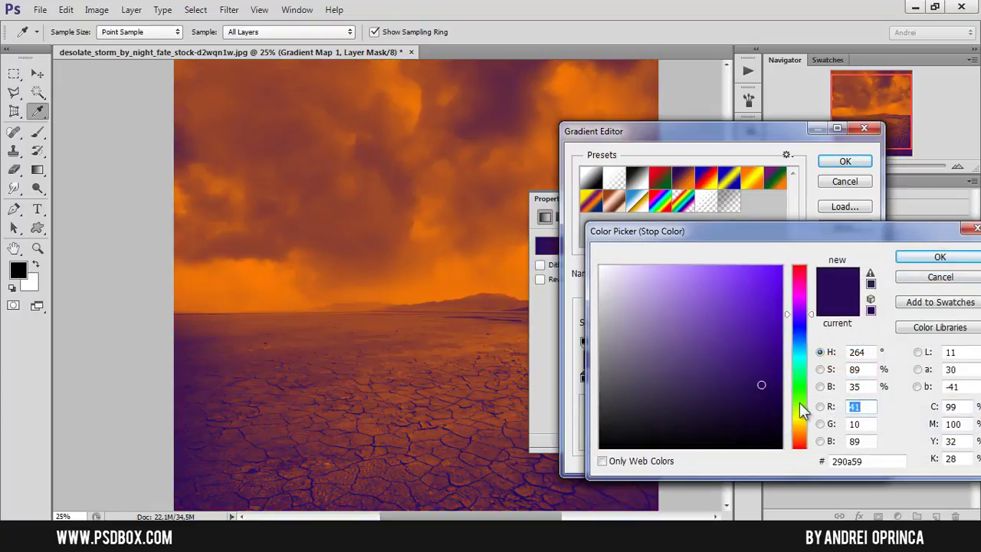
click(804, 362)
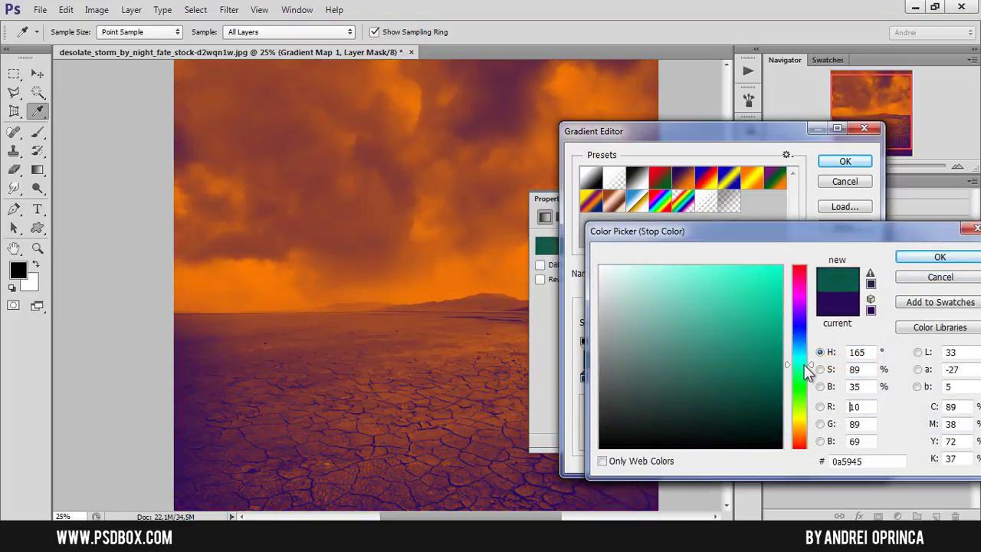
click(654, 398)
mouse_move(653, 399)
mouse_down()
mouse_move(650, 387)
mouse_move(660, 402)
mouse_up()
click(931, 279)
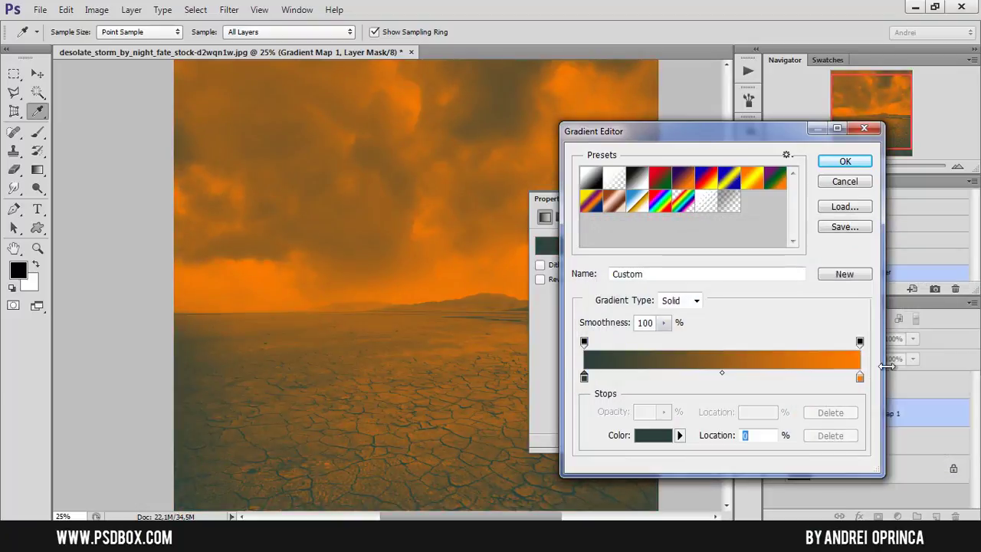
Change the gradient's orange highlight stop to a light beige and apply the gradient to the map
click(860, 377)
click(651, 435)
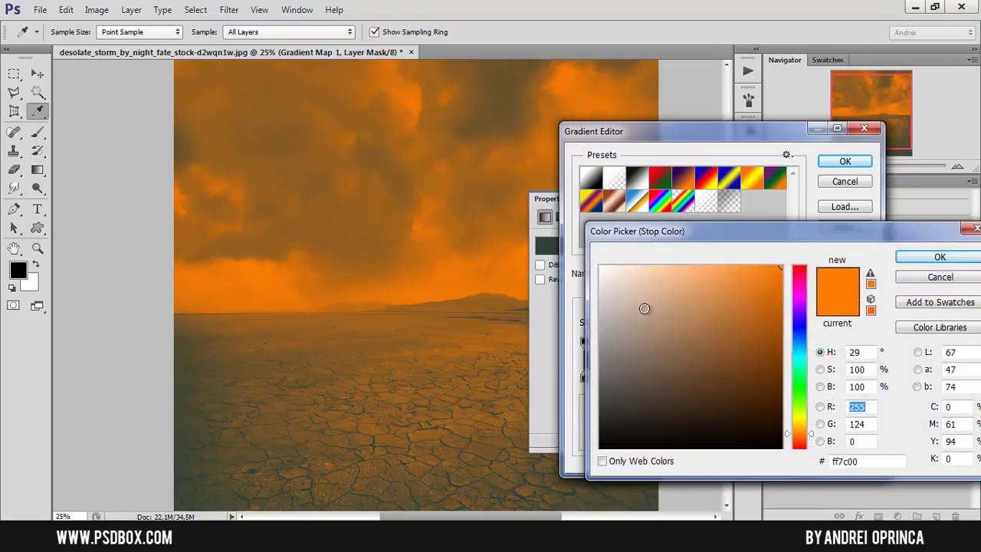
click(644, 307)
drag(644, 308, 630, 289)
click(939, 259)
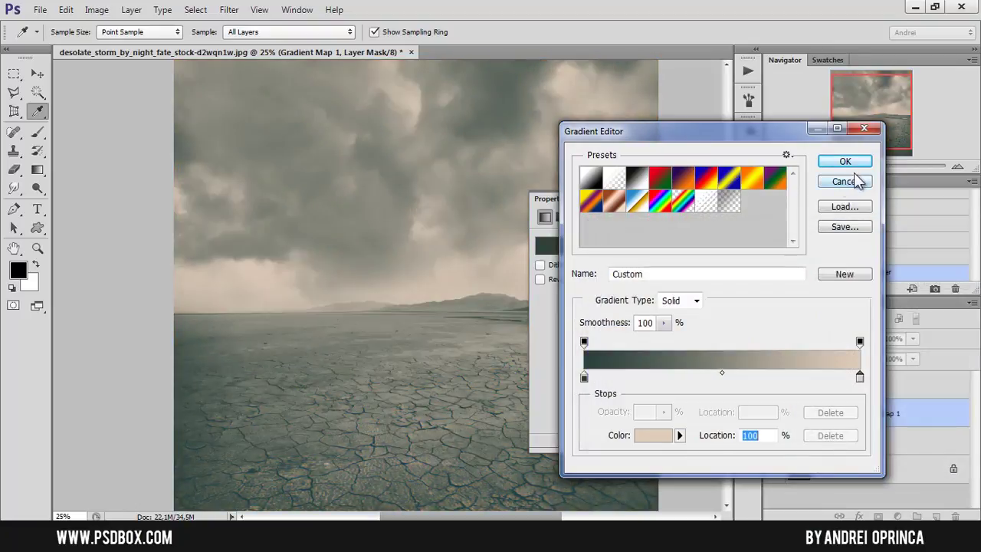
click(845, 161)
click(748, 207)
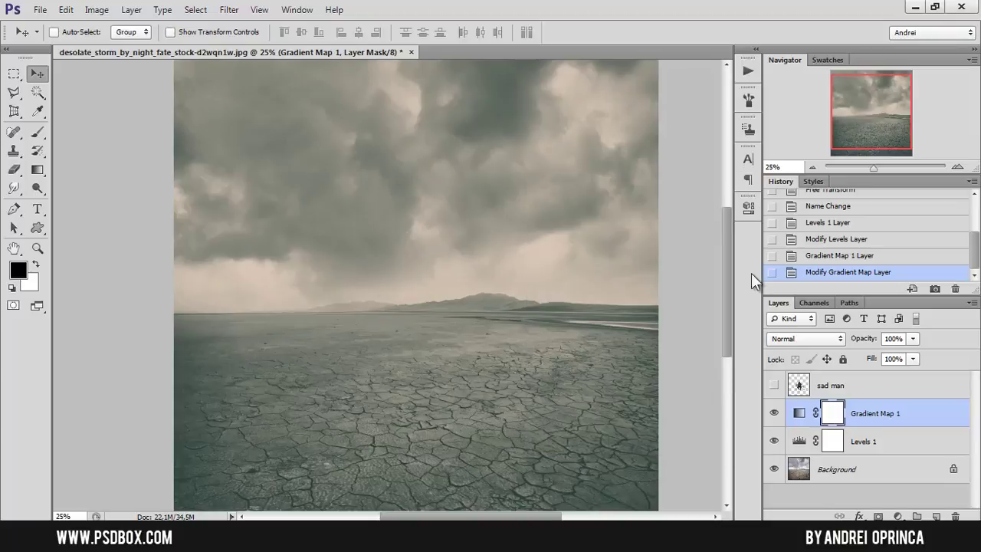
click(801, 338)
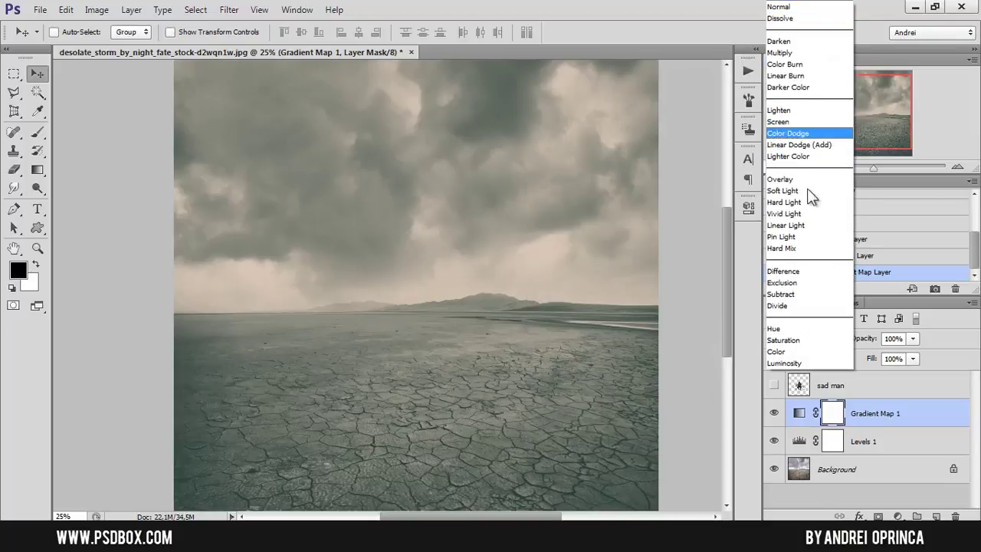
click(786, 188)
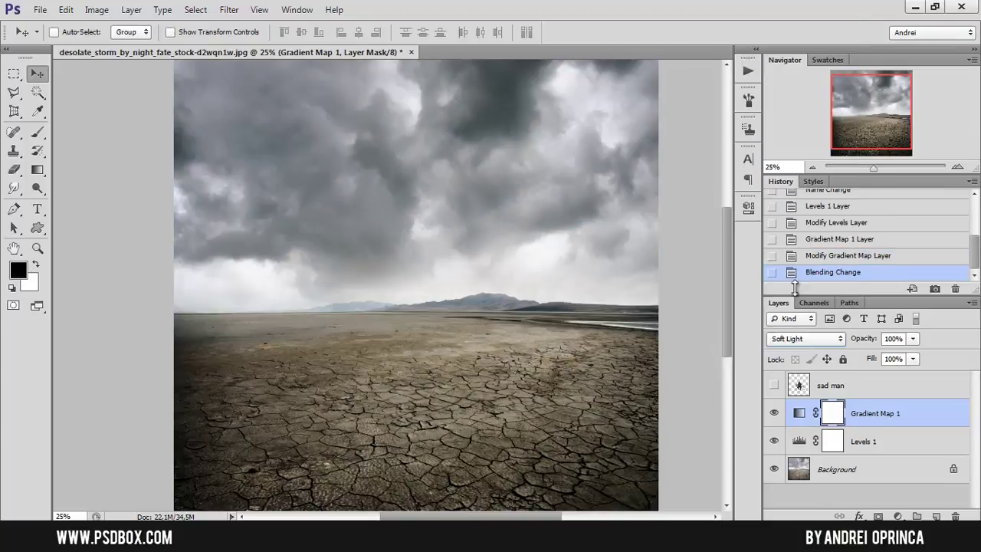
key(ctrl+z)
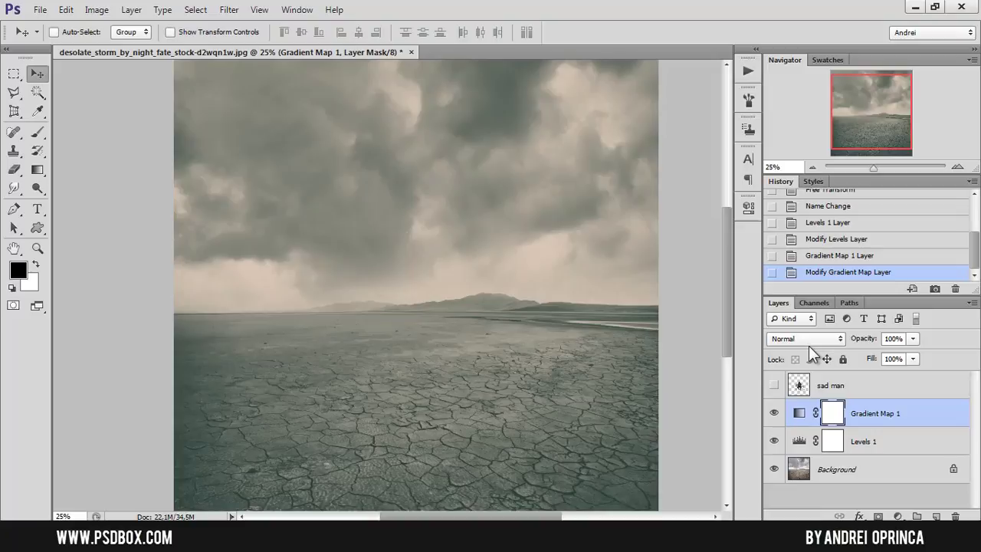
Set the gradient map layer's blend mode to Soft Light and hide the layer
click(808, 340)
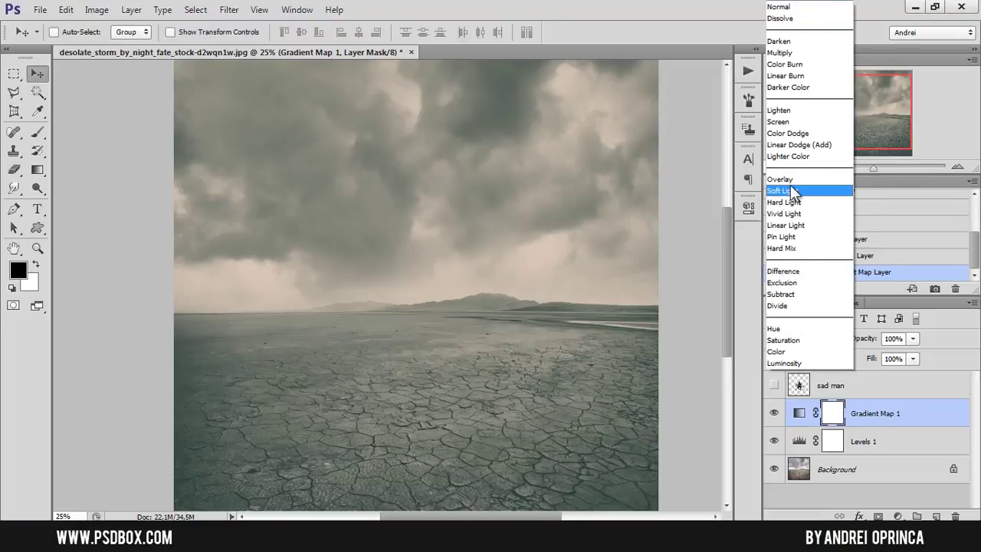
click(794, 193)
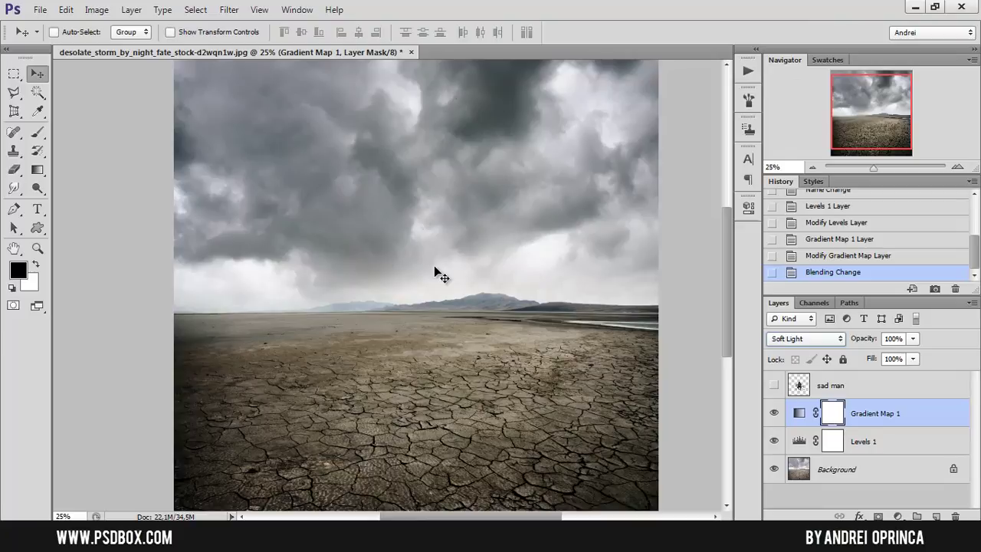
click(773, 414)
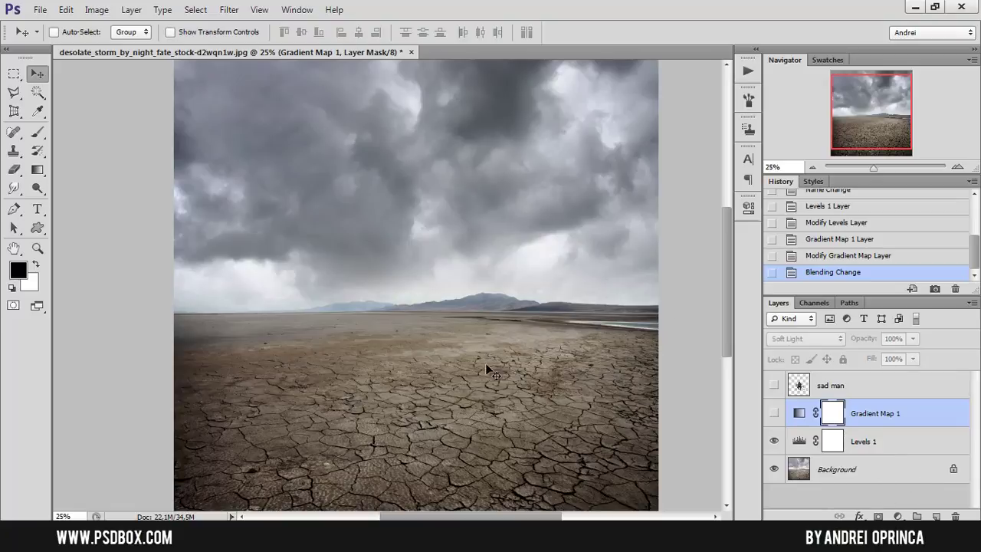
Add a Hue/Saturation adjustment directly above the Background layer and set its saturation to -40
click(893, 469)
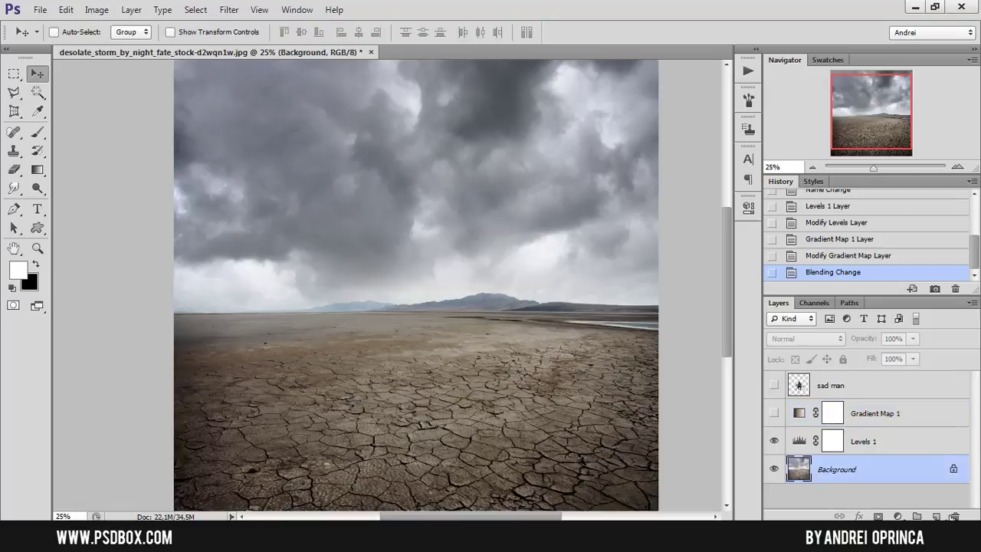
click(898, 516)
click(911, 337)
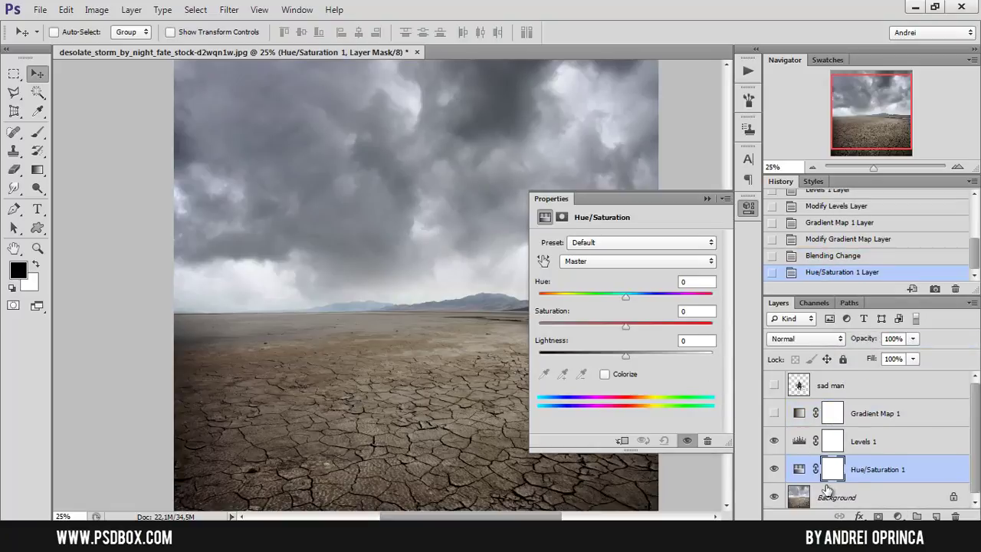
drag(622, 325, 590, 325)
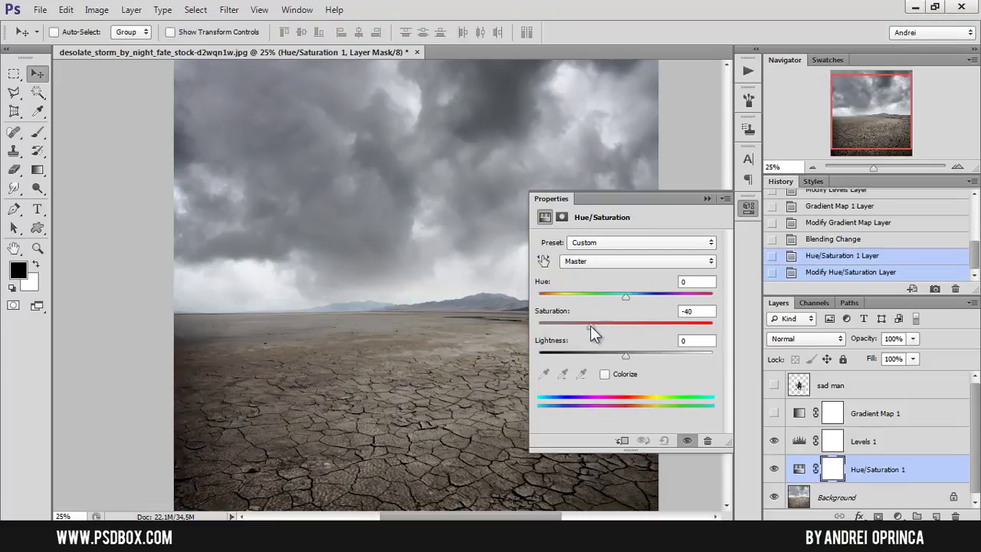
click(707, 198)
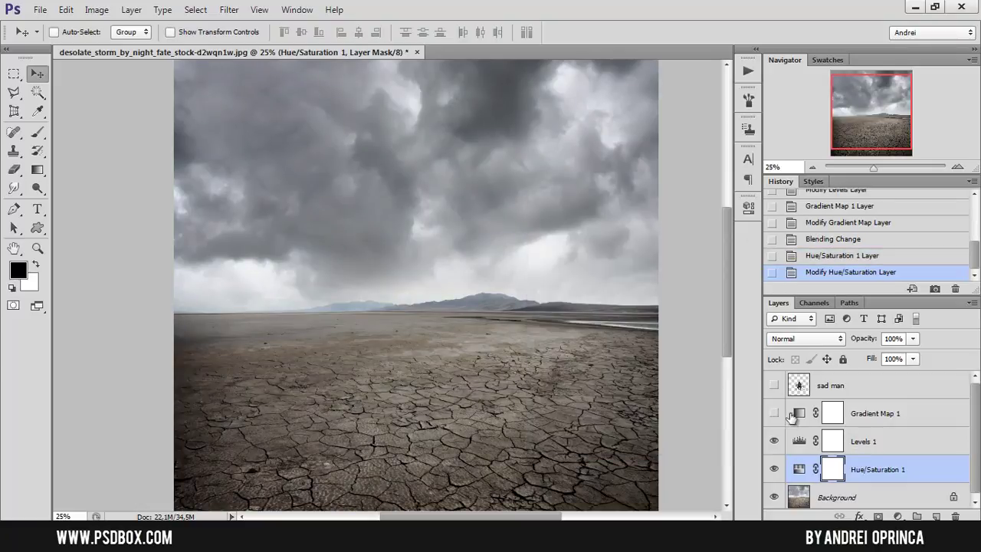
Turn the gradient map layer back on and compare the scene with and without it, leaving it shown
click(876, 412)
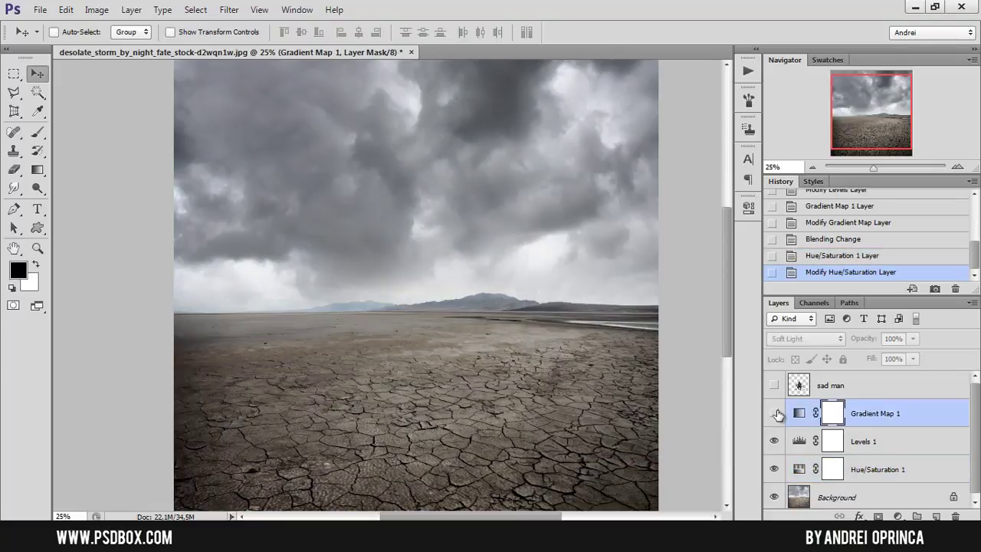
click(775, 413)
click(799, 413)
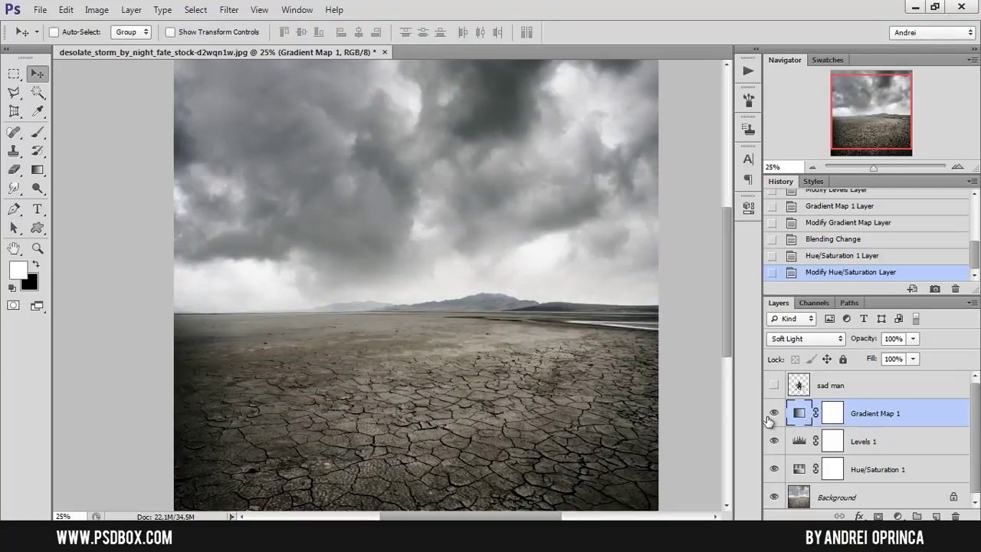
click(774, 414)
click(774, 413)
Add a Solid Color fill layer above the gradient map in dark teal #3a575b
click(900, 515)
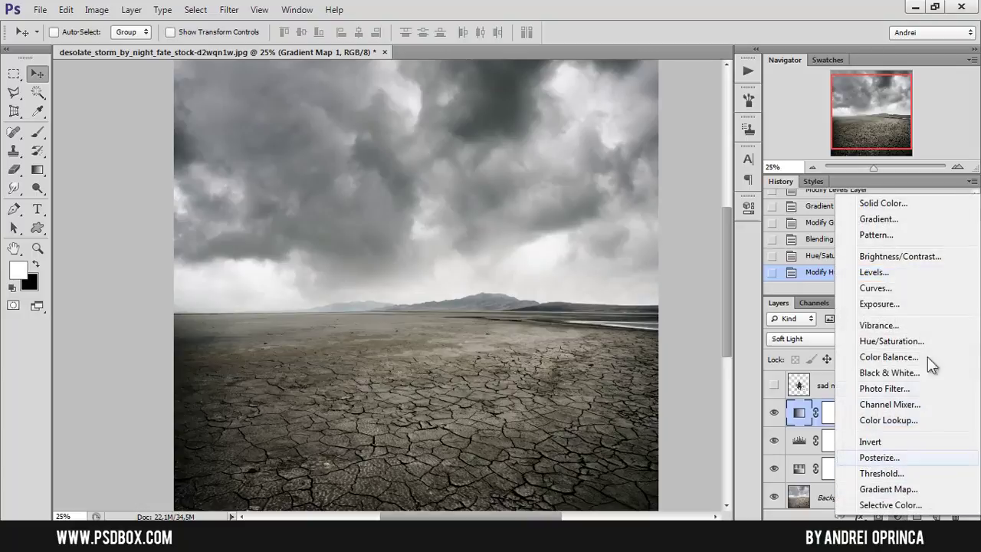
click(891, 203)
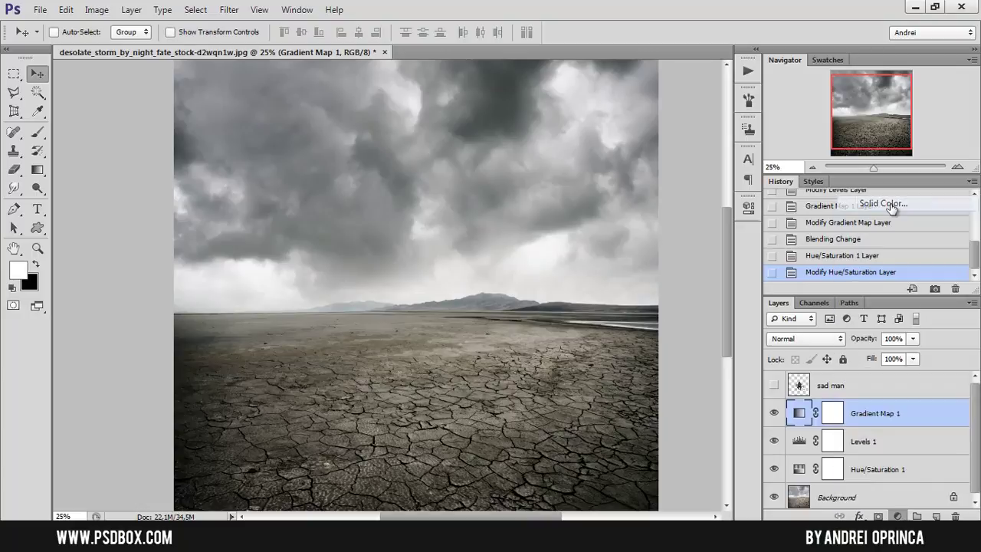
drag(792, 226, 675, 198)
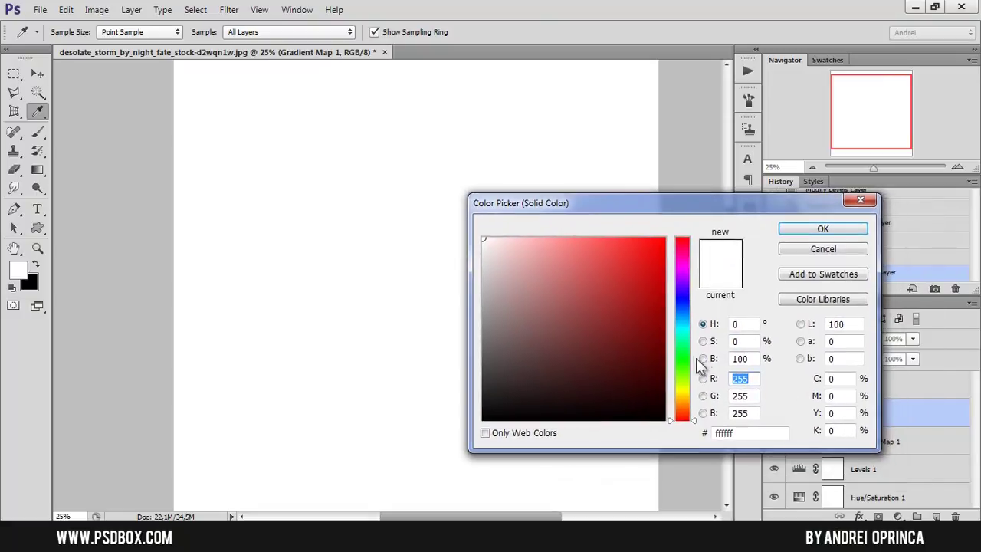
drag(680, 314, 680, 323)
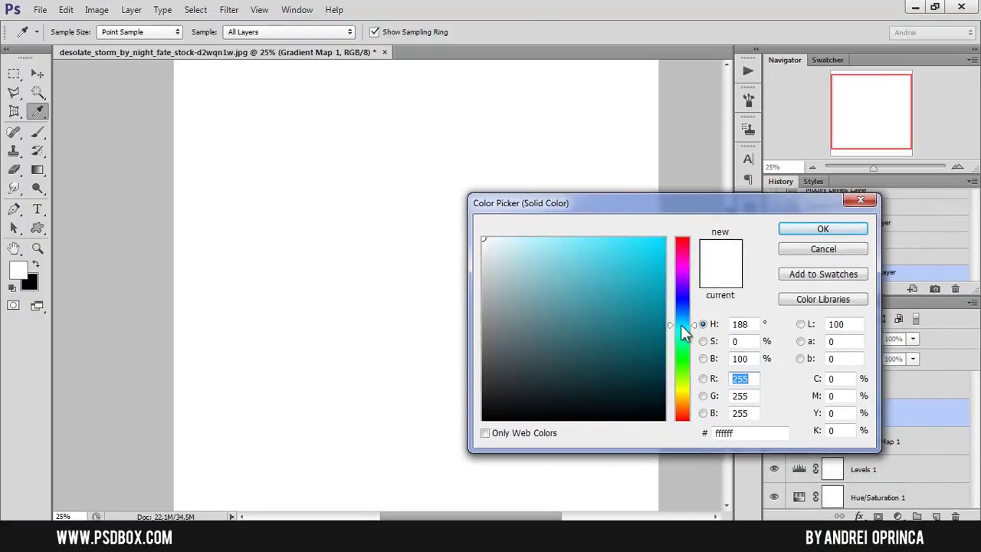
mouse_move(545, 339)
mouse_down()
mouse_move(565, 370)
mouse_move(557, 379)
mouse_move(549, 355)
mouse_up()
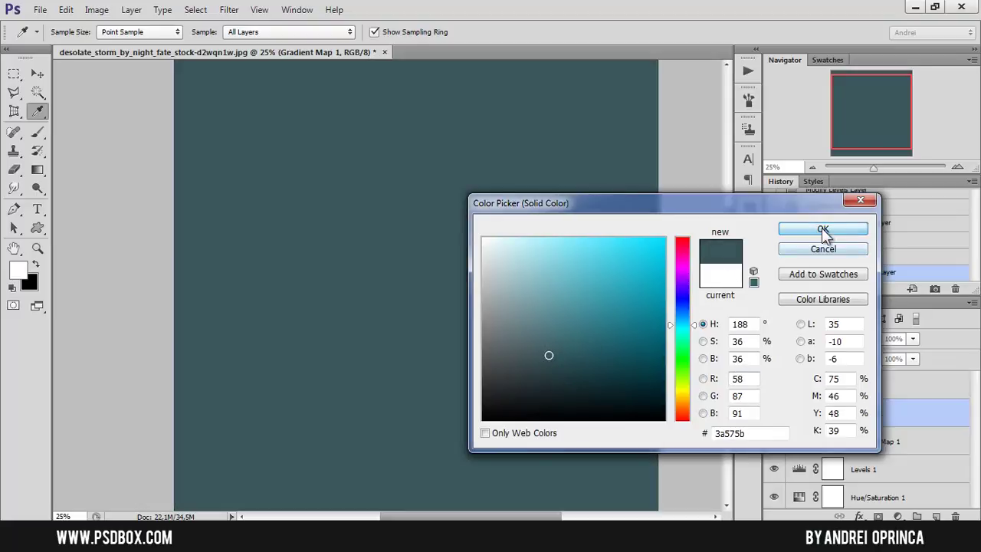
click(822, 229)
Try the Color blend mode on the teal fill layer, lower its opacity to 62%, and switch it to Multiply
click(790, 342)
click(783, 353)
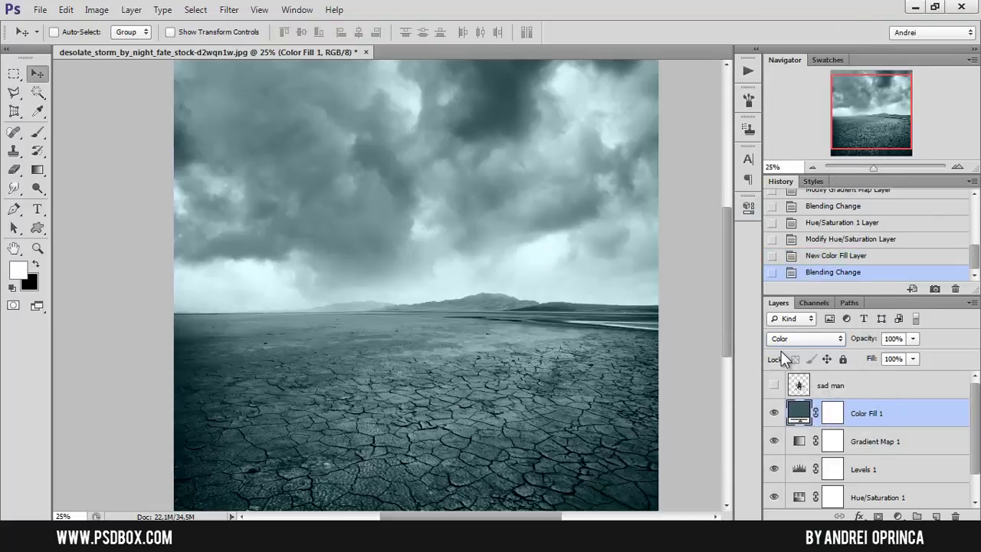
drag(912, 339, 885, 355)
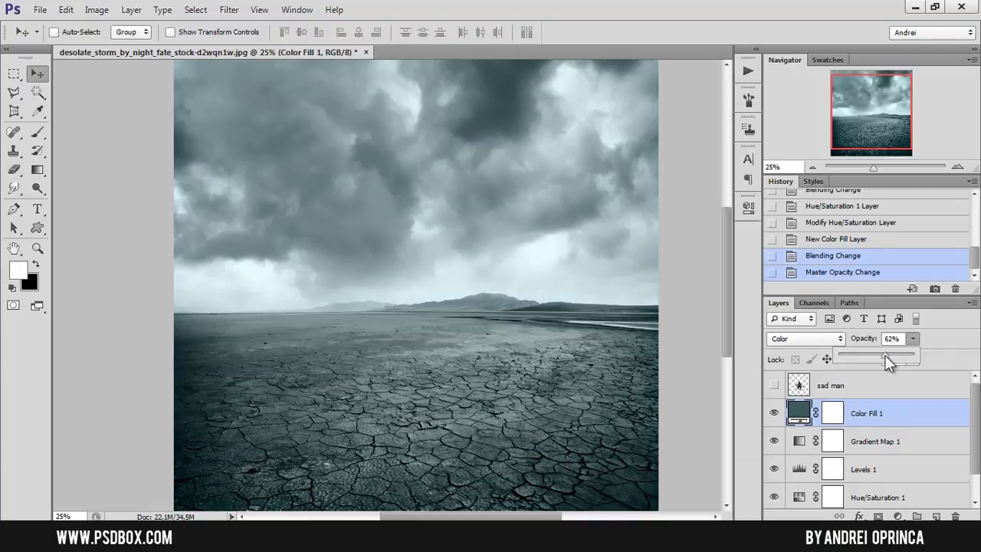
click(839, 342)
click(790, 60)
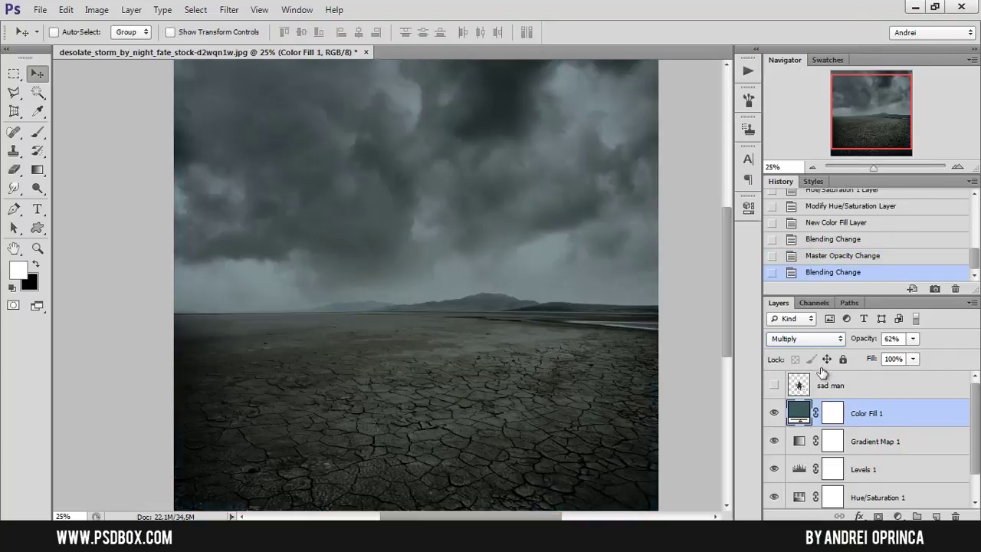
Try other blend modes on the teal fill layer, including Lighten, Overlay, Soft Light, Hard Mix, Exclusion and Hue, to compare their looks
scroll(809, 343, down, 1)
scroll(808, 338, down, 5)
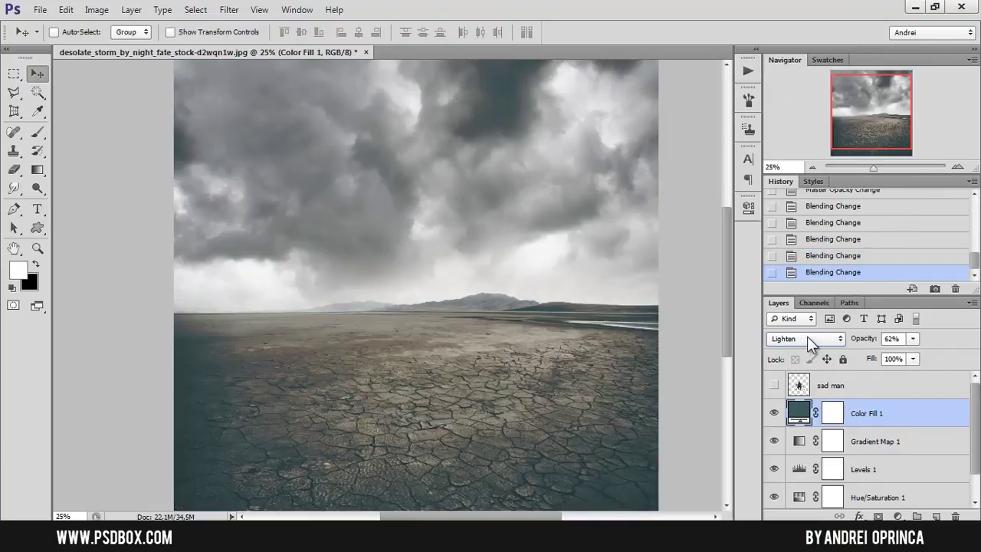
scroll(807, 337, down, 4)
scroll(807, 337, up, 1)
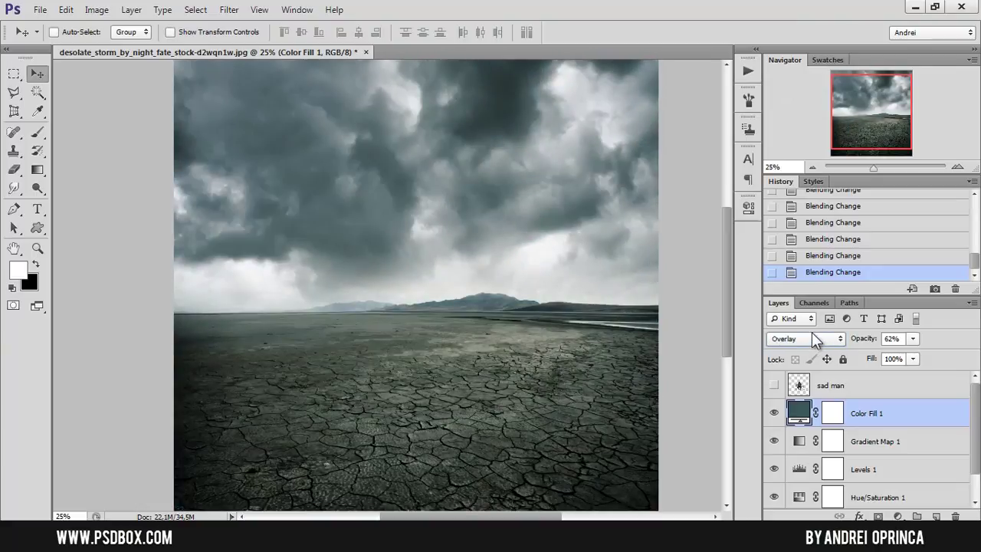
click(779, 338)
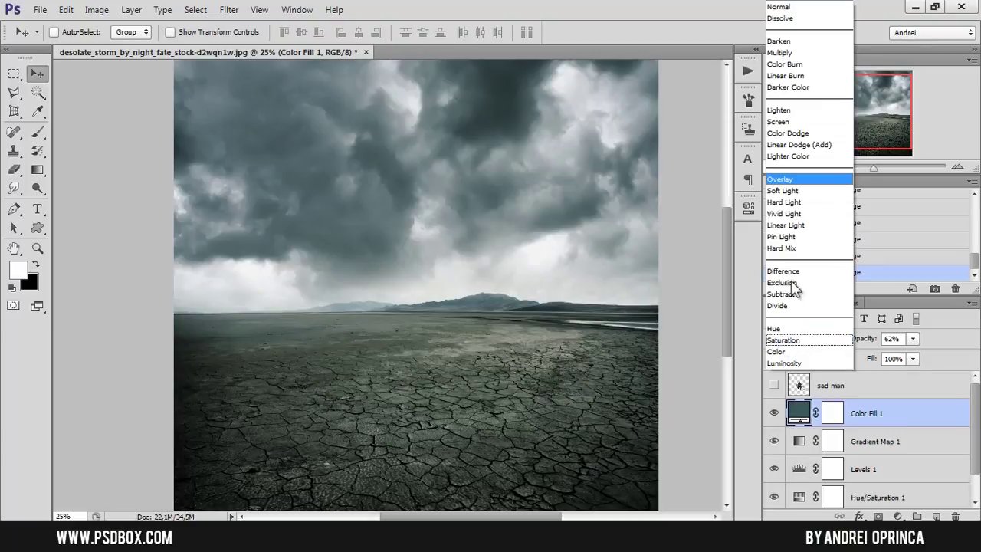
click(813, 192)
scroll(813, 343, down, 4)
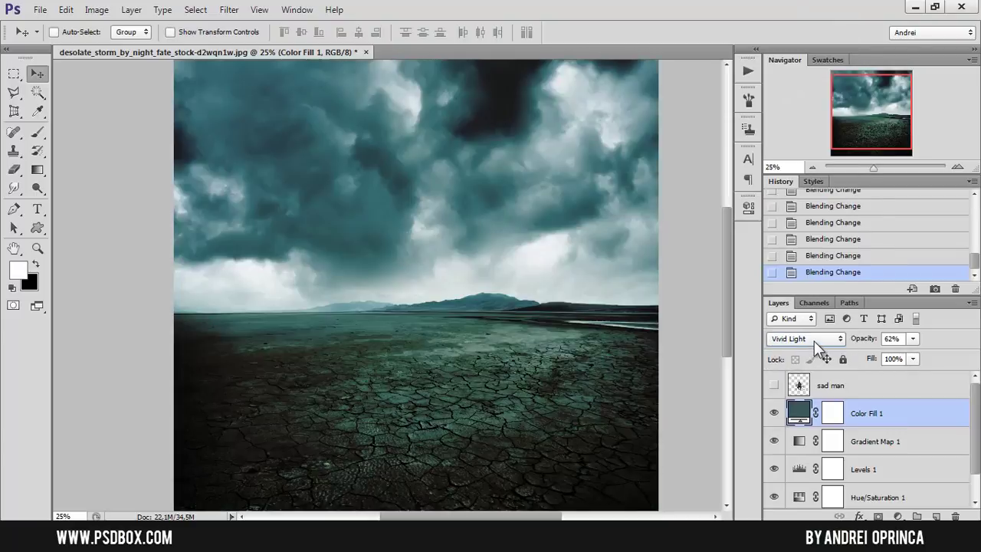
scroll(814, 340, down, 1)
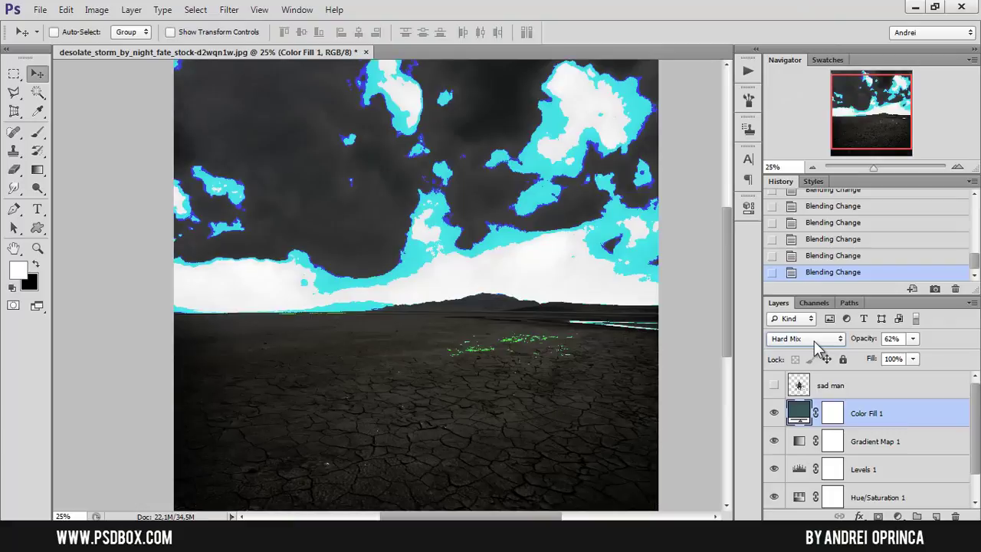
scroll(814, 340, up, 1)
scroll(814, 341, down, 1)
scroll(814, 340, down, 4)
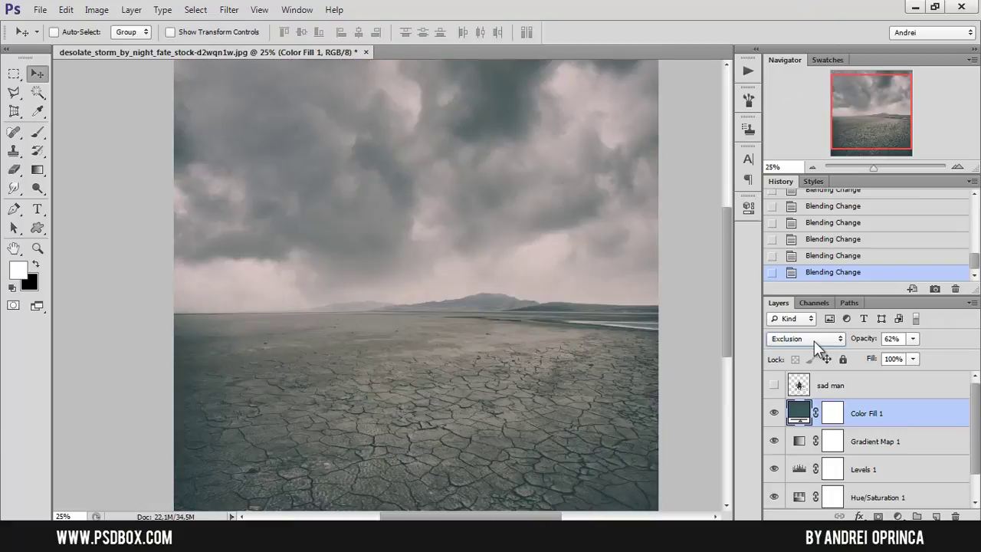
scroll(814, 341, up, 1)
scroll(814, 340, down, 4)
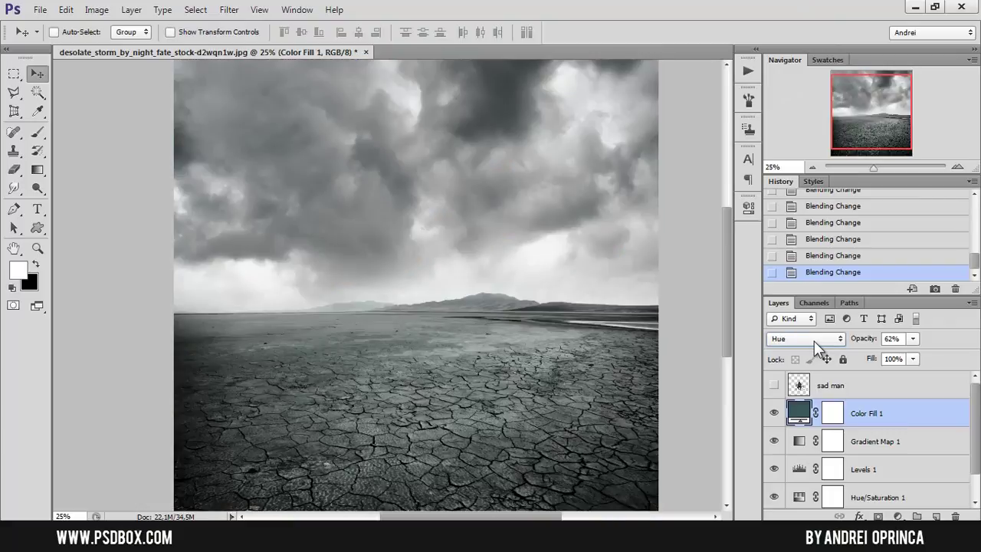
Set the teal fill layer's blend mode to Vivid Light and change its color to a greyer #5d6c6e
click(814, 341)
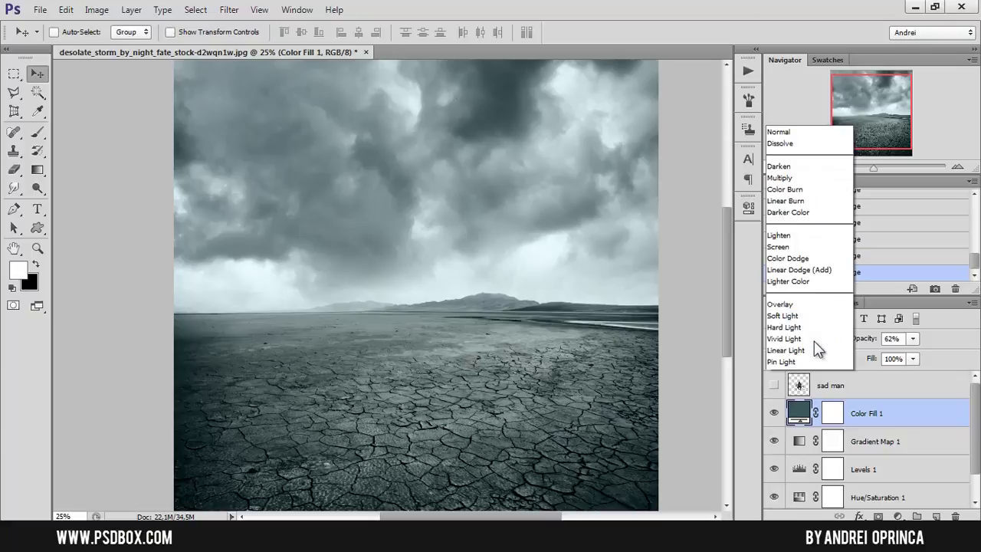
click(807, 222)
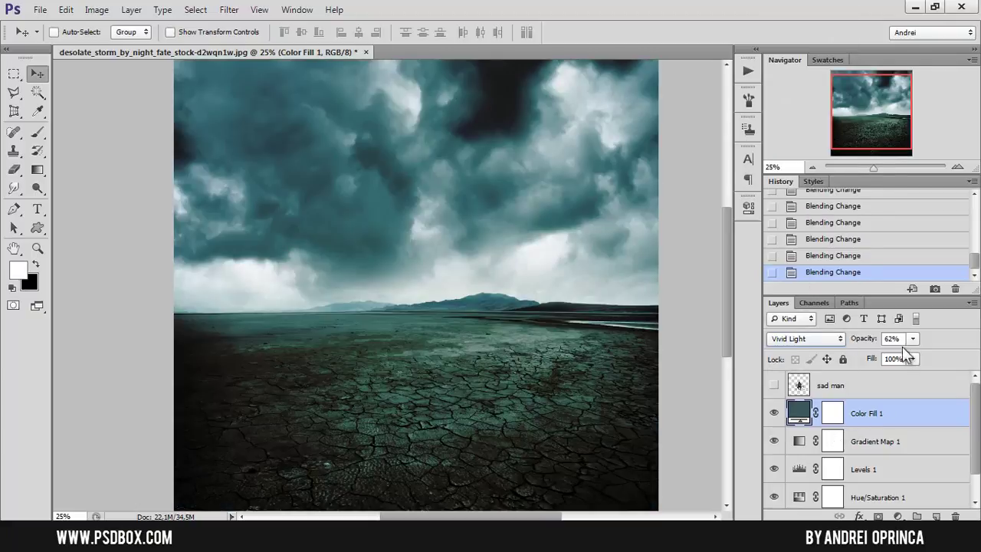
double_click(800, 413)
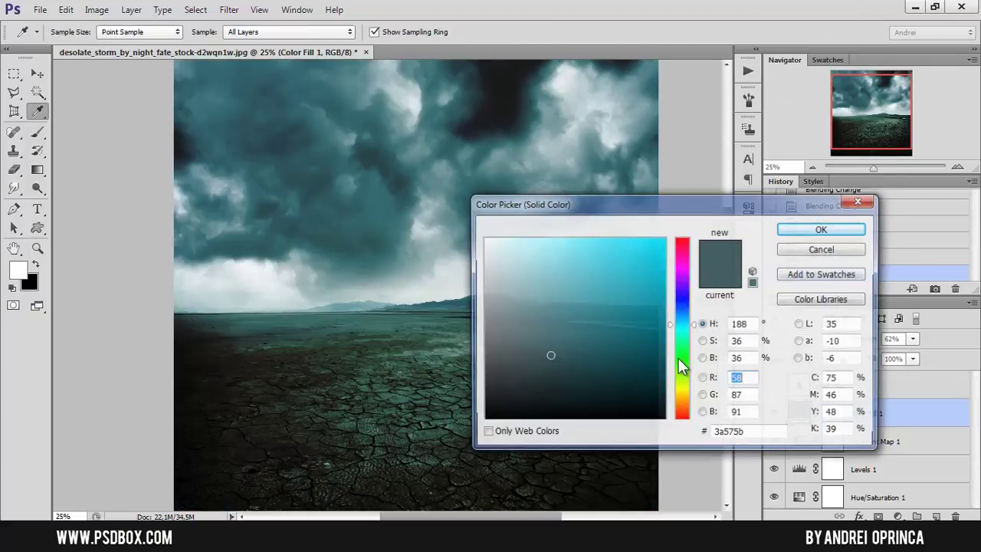
click(528, 347)
mouse_move(531, 347)
mouse_down()
mouse_move(524, 314)
mouse_move(500, 309)
mouse_move(510, 341)
mouse_up()
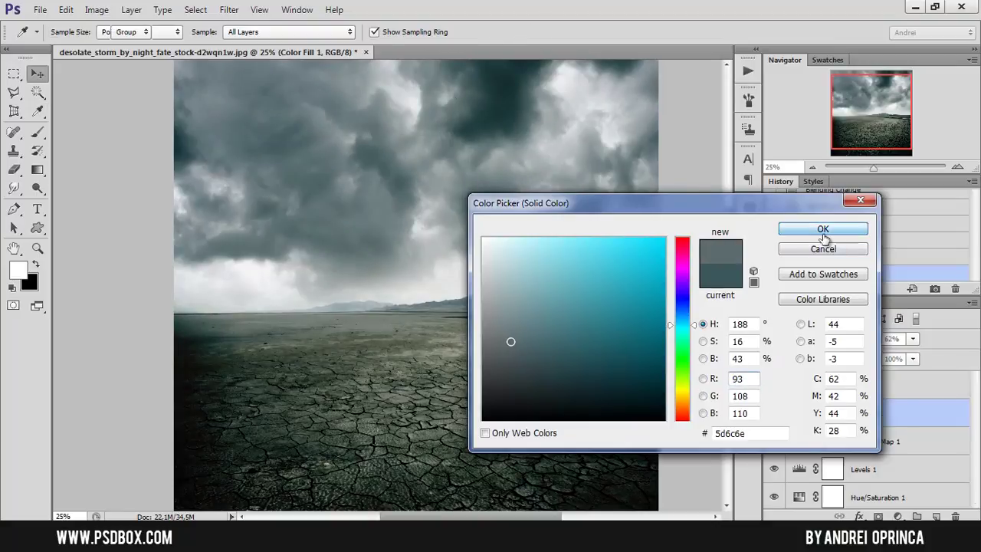
click(823, 229)
Add a second Gradient Map adjustment above the fill layer using the Violet, Orange preset gradient
click(897, 516)
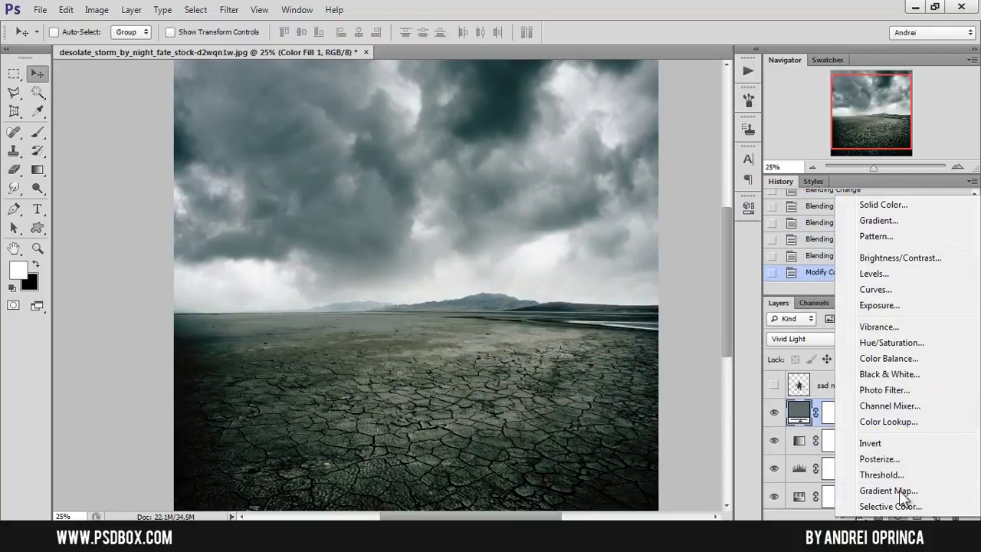
click(887, 495)
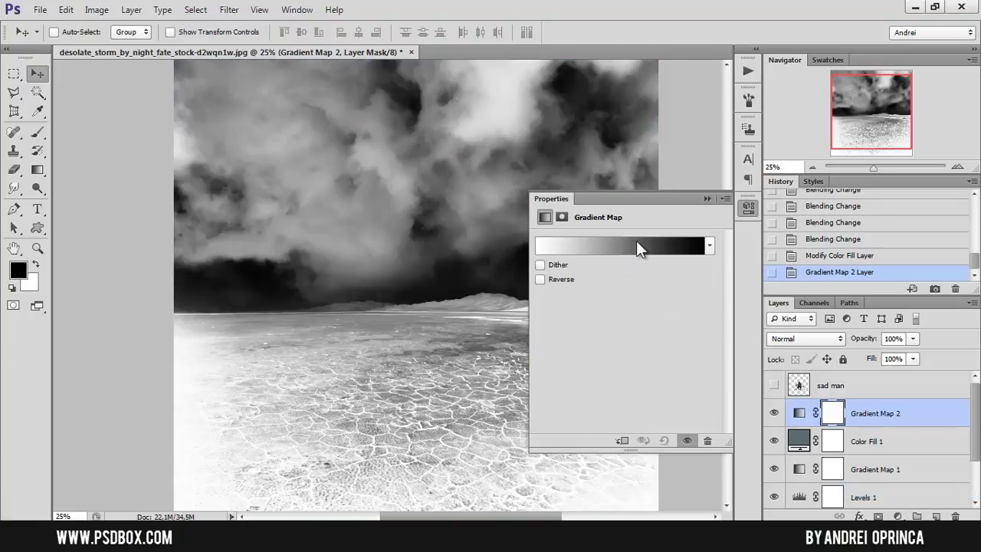
click(637, 247)
click(683, 185)
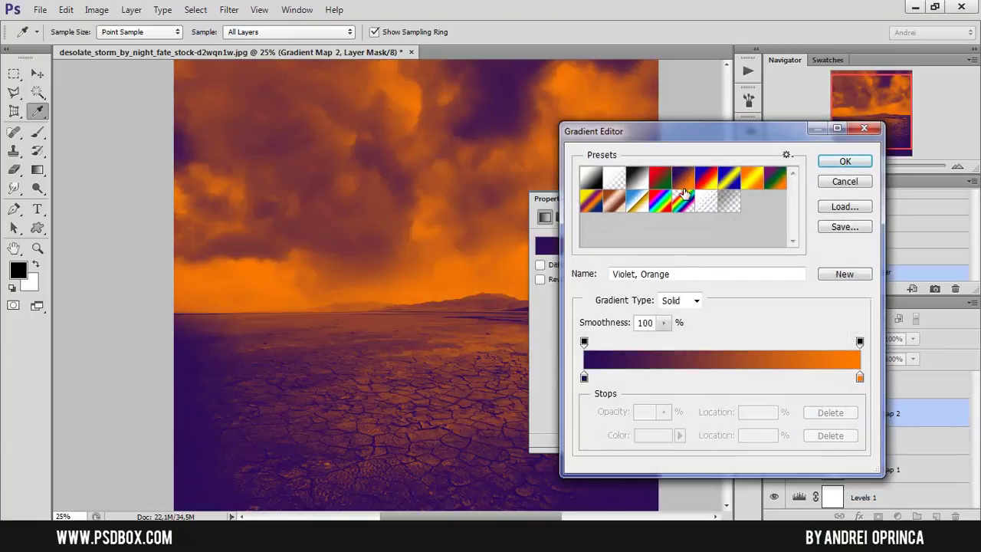
click(858, 159)
key(v)
click(705, 199)
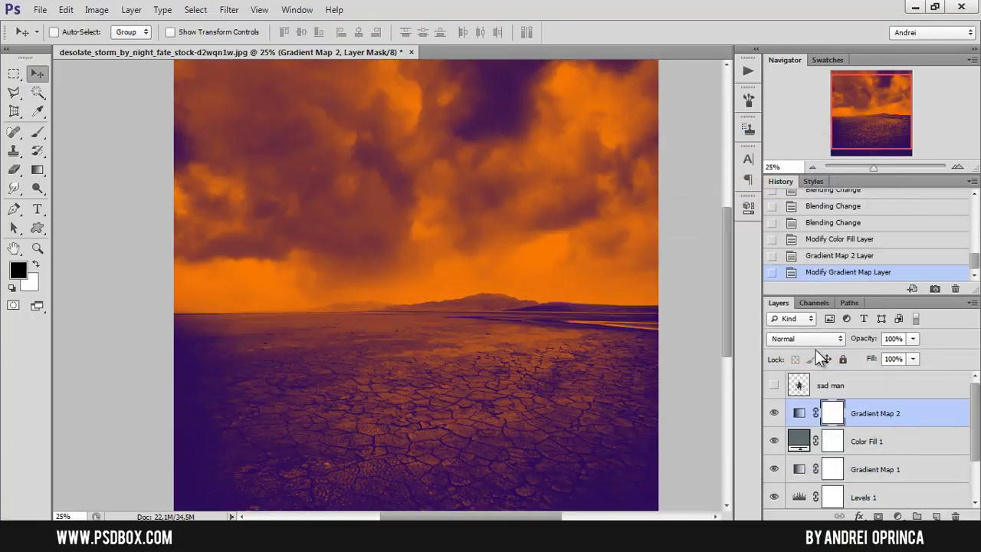
Set the violet-orange gradient map's blend mode to Hard Light and its opacity to 39%
click(812, 341)
click(806, 205)
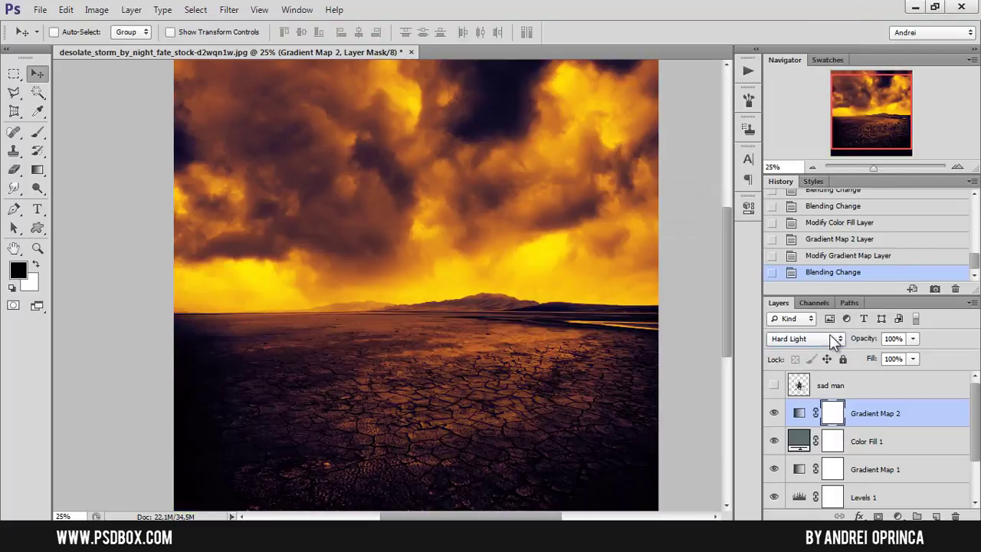
click(914, 338)
drag(883, 353, 876, 353)
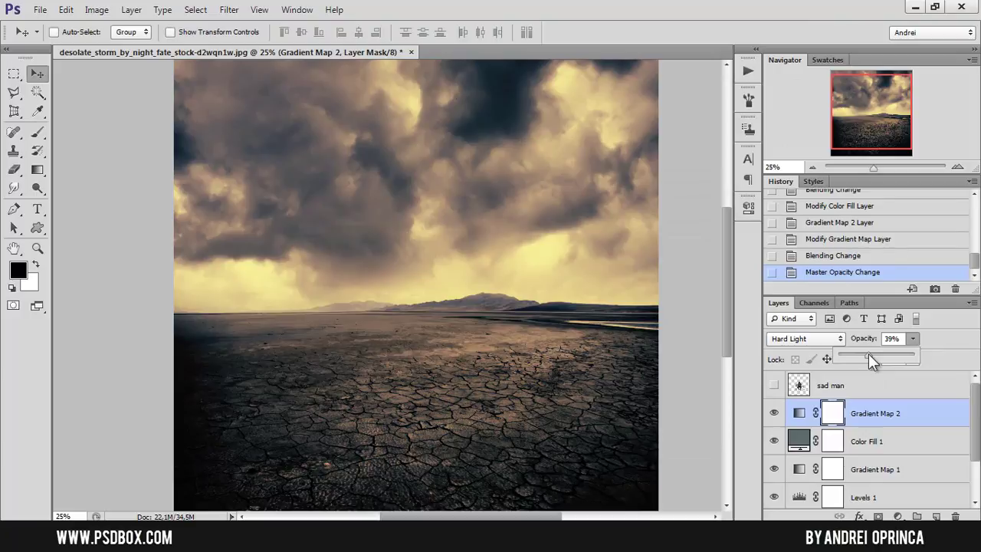
Compare the scene with and without the violet-orange gradient map and the fill layer, and show the sad man layer
click(774, 413)
click(774, 413)
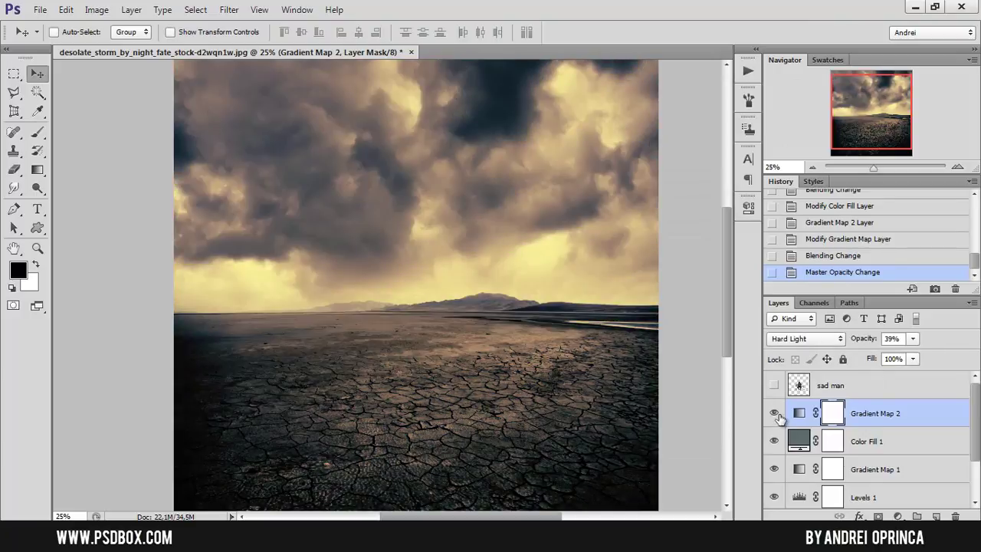
click(774, 439)
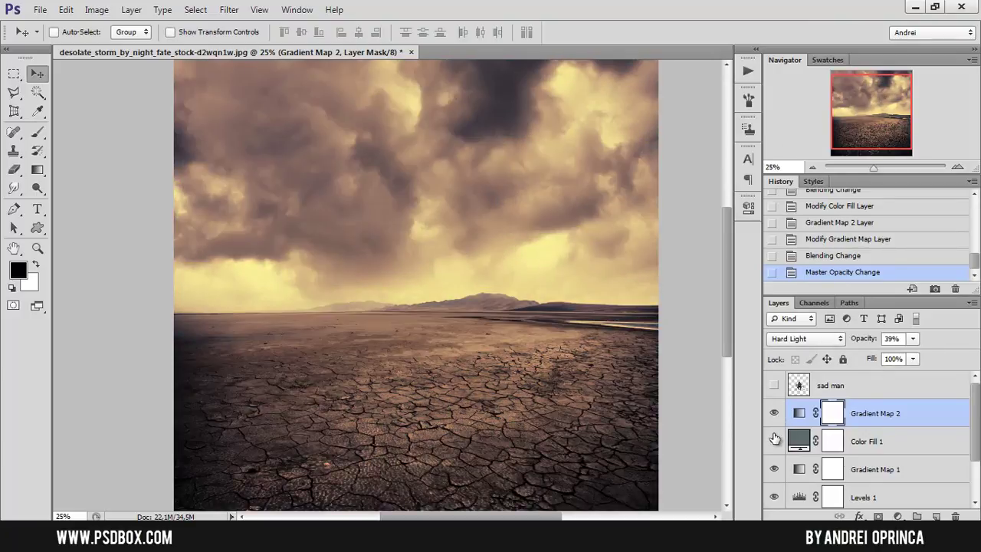
click(774, 440)
click(843, 387)
click(774, 386)
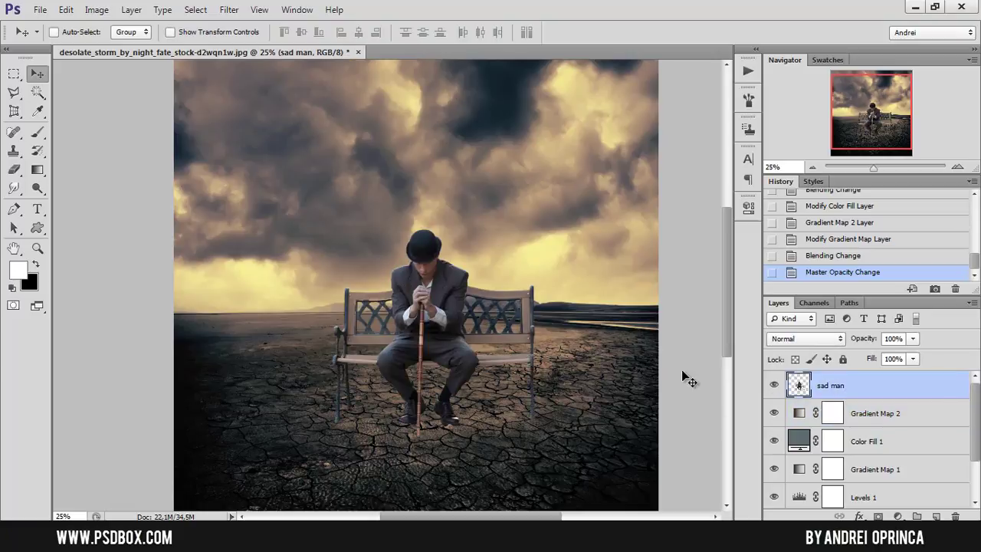
Try placing the sad man layer directly above the Background layer, beneath all the adjustments, and undo the reordering
scroll(974, 410, down, 2)
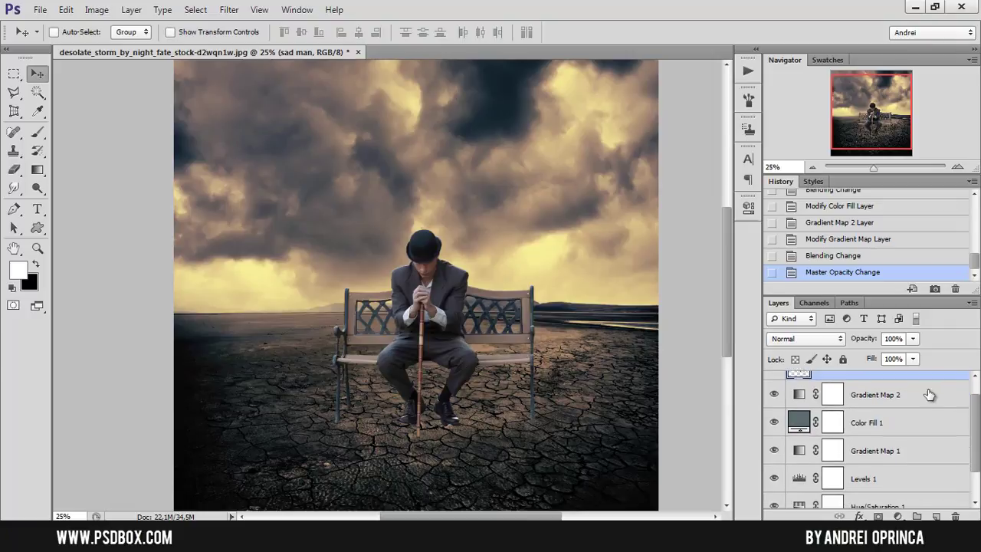
scroll(942, 388, up, 2)
drag(944, 383, 915, 479)
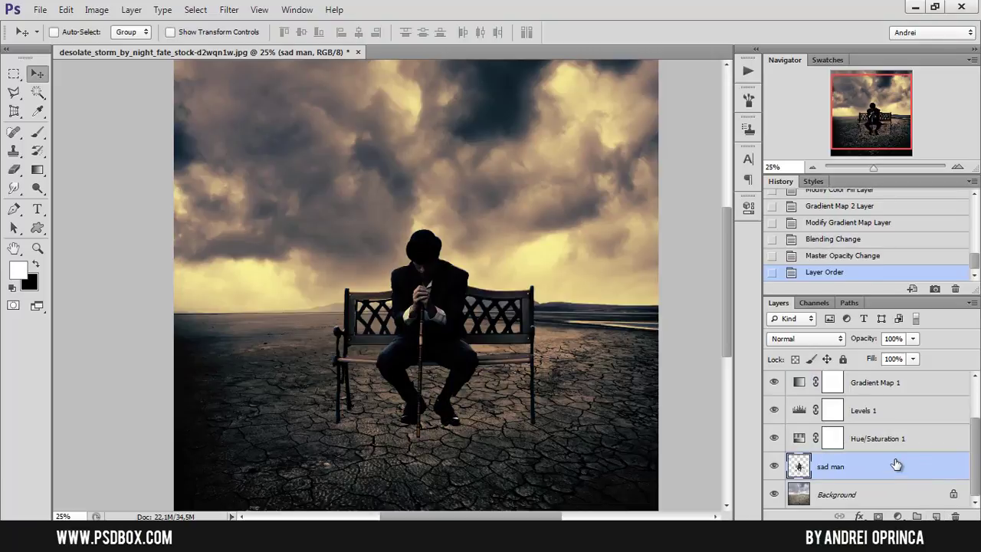
key(ctrl+z)
Examine the man and bench up close to compare their colors and tones with the graded background
key(ctrl+plus)
key(ctrl+plus)
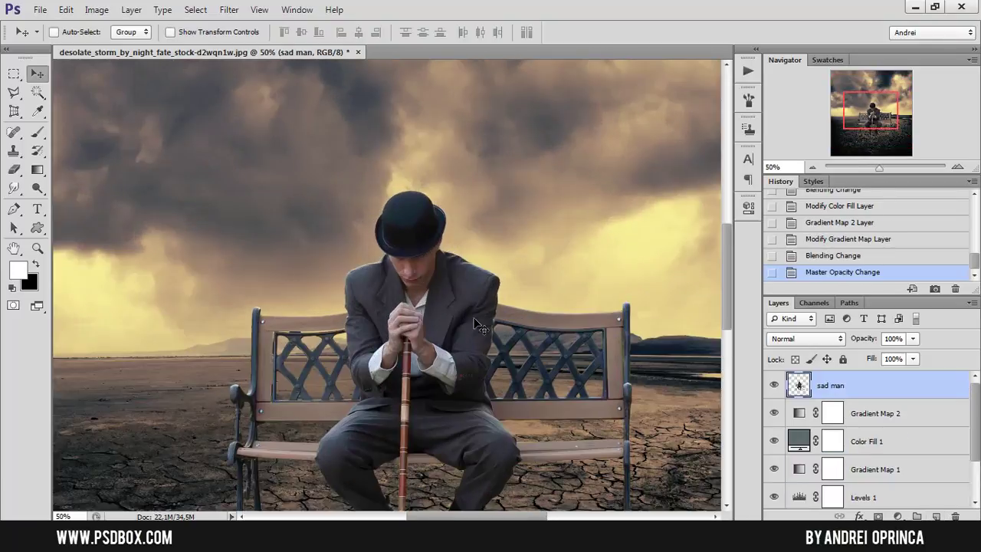
scroll(564, 322, down, 2)
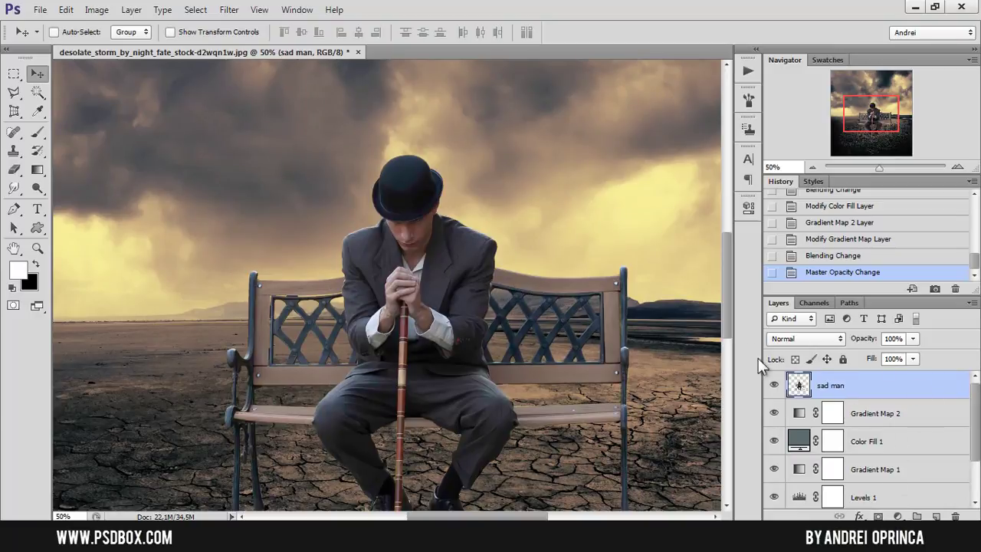
scroll(460, 279, down, 1)
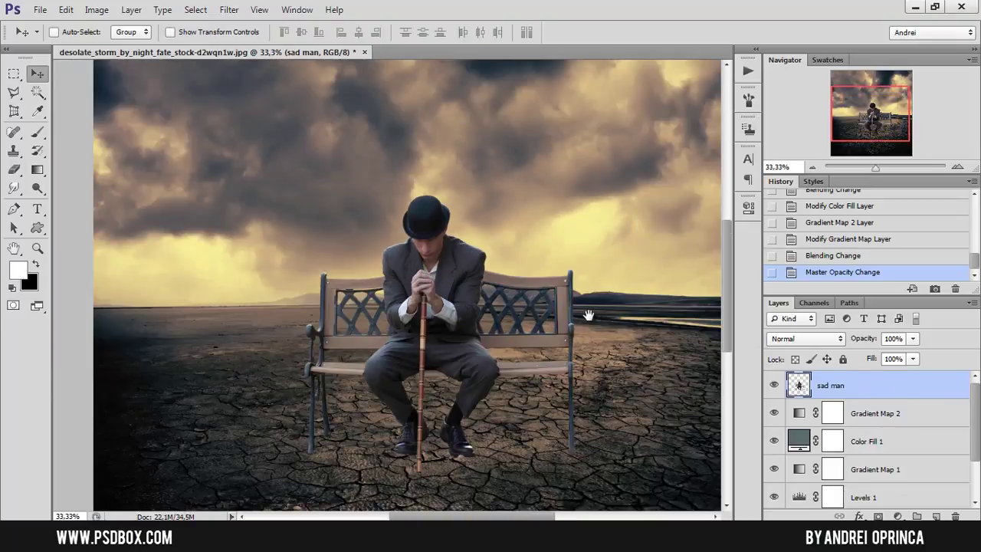
drag(589, 315, 568, 307)
click(899, 516)
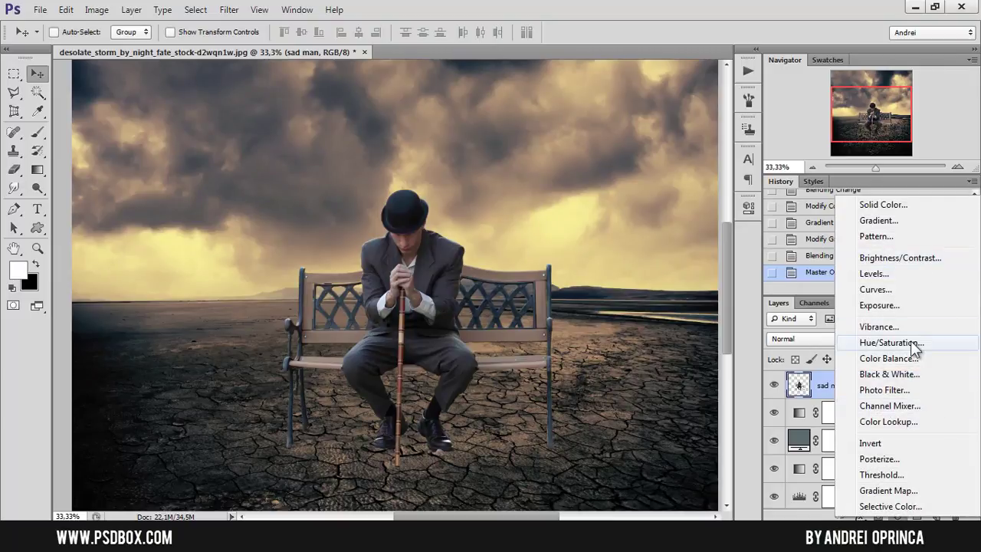
click(785, 344)
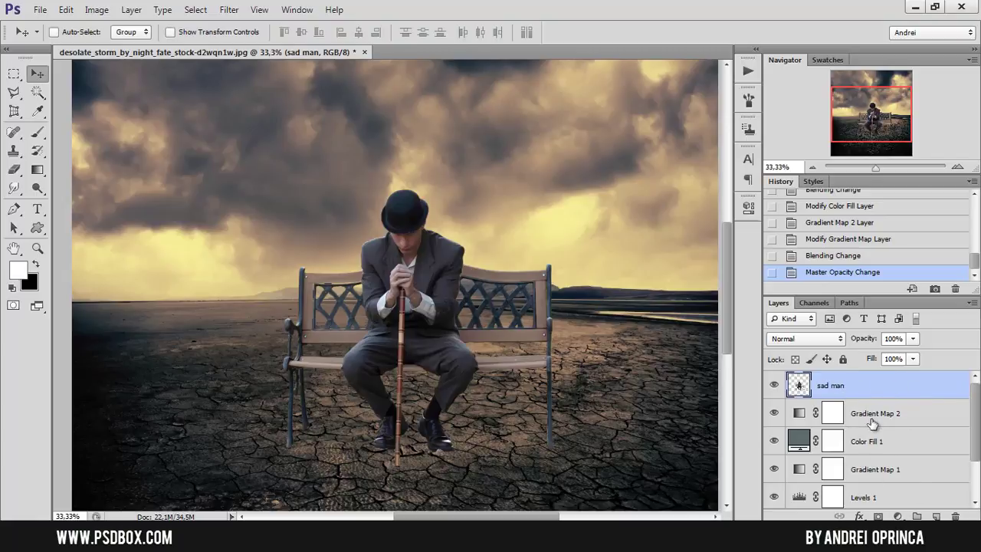
Duplicate the sad man layer directly below the original and turn the copy black by lowering its Hue/Saturation lightness to the minimum
drag(902, 386, 904, 394)
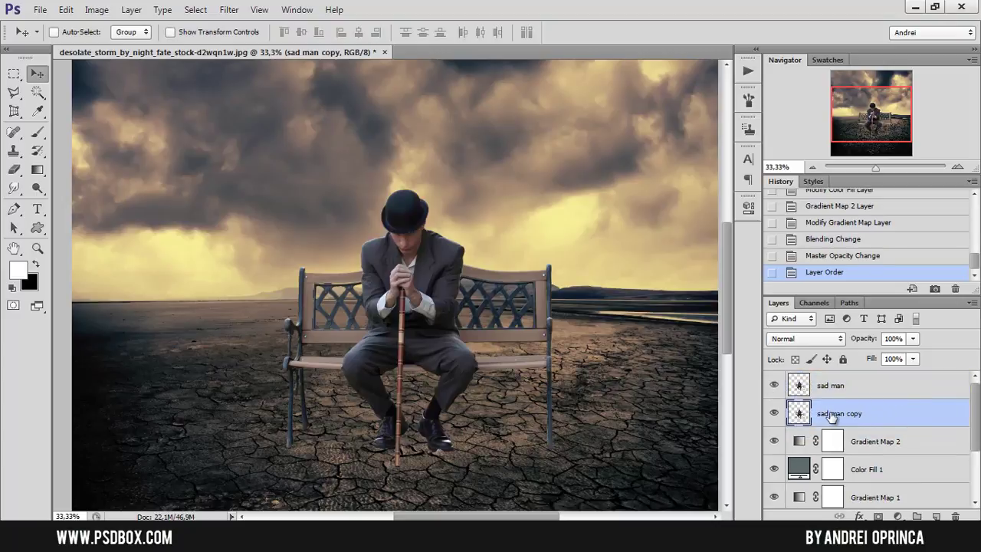
key(ctrl+u)
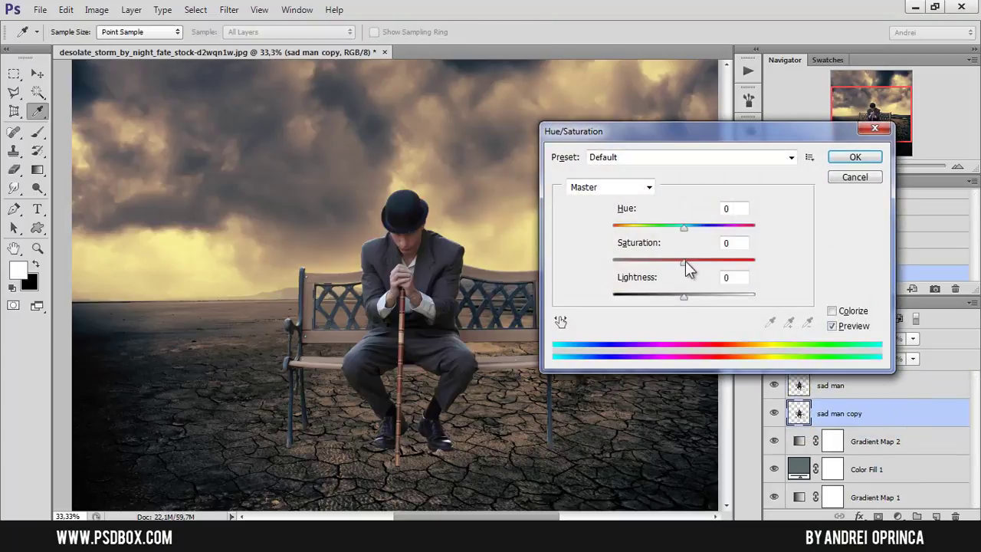
drag(684, 296, 535, 299)
key(Return)
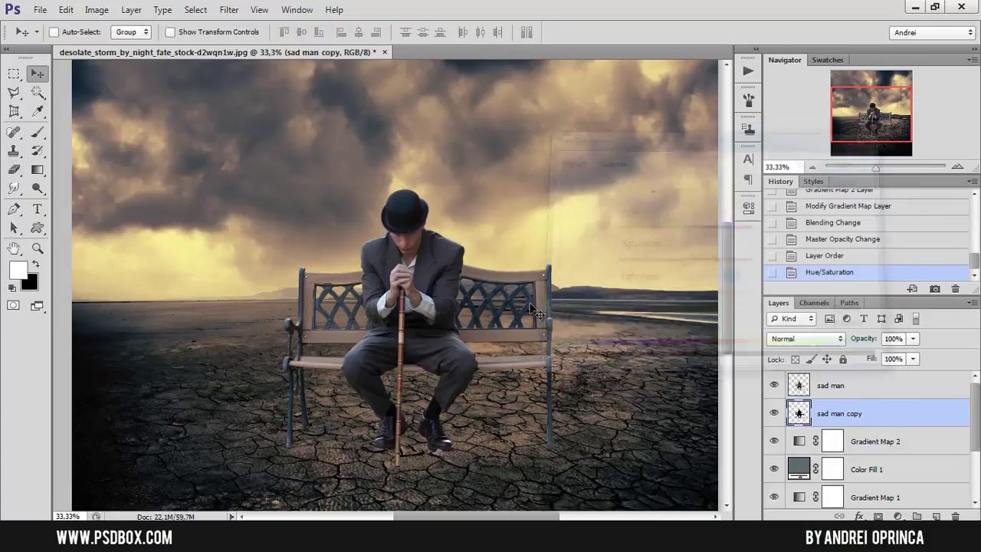
Flip the black copy vertically, flatten it to about 12% height at the man's feet and widen it to about 112% as a ground shadow
key(ctrl+t)
right_click(509, 277)
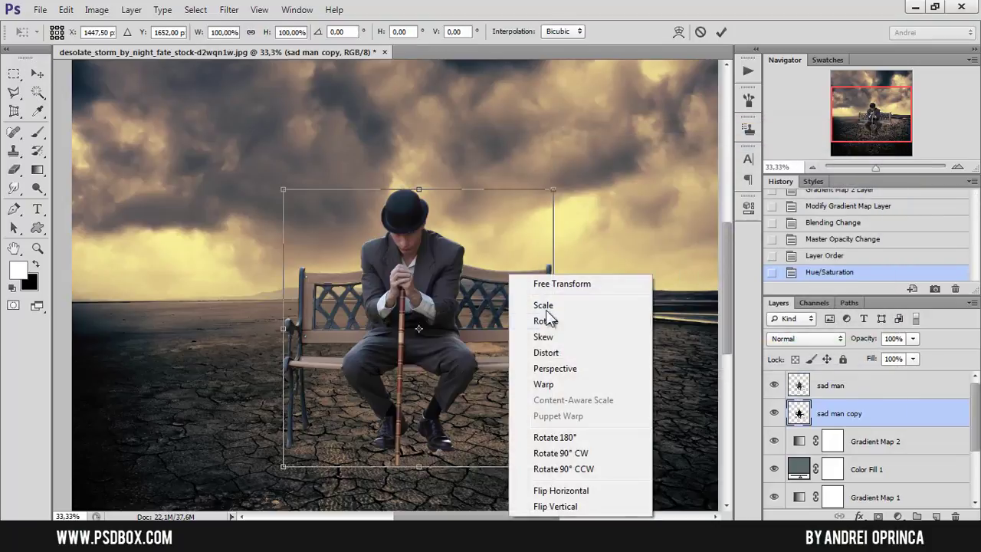
click(560, 507)
drag(422, 350, 478, 437)
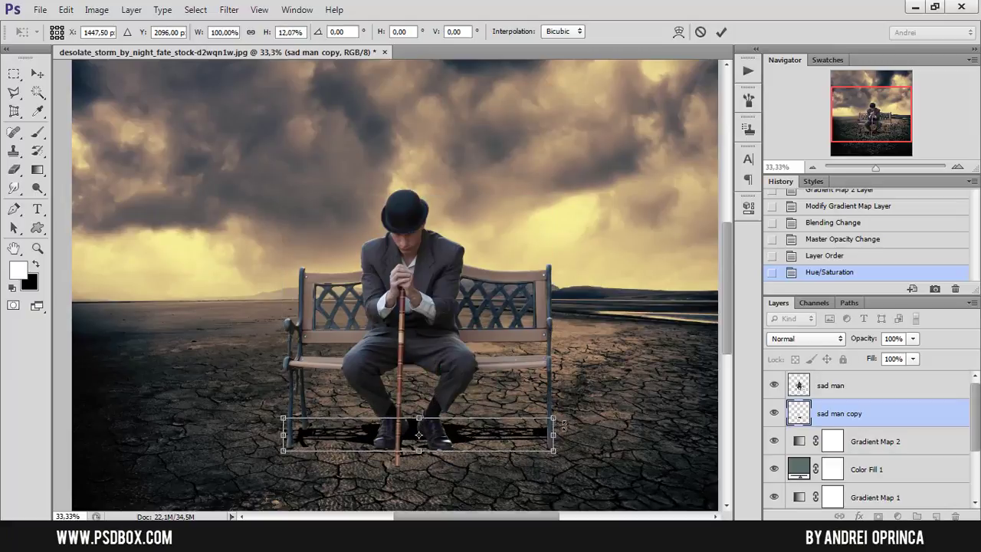
mouse_move(554, 435)
mouse_down()
mouse_move(591, 435)
mouse_move(569, 435)
mouse_up()
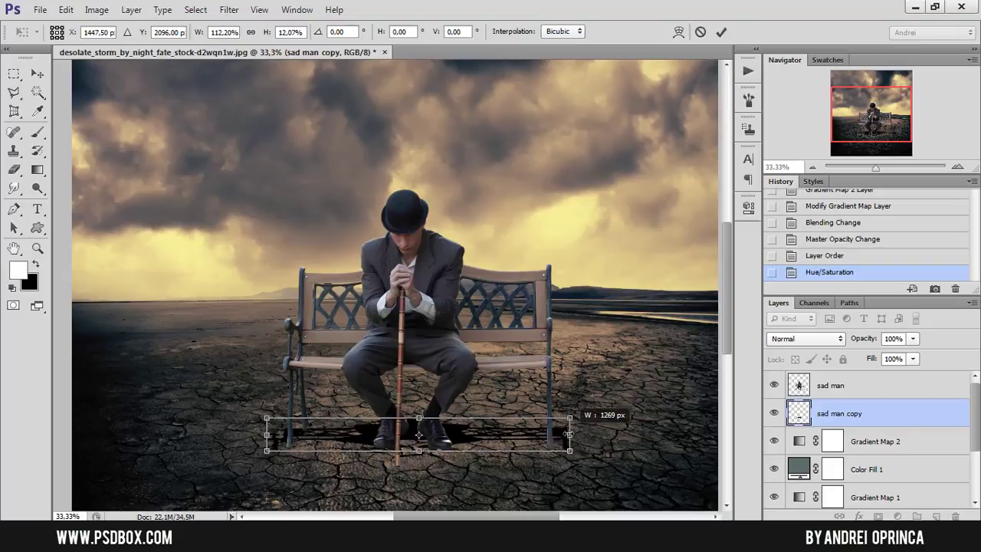
key(Return)
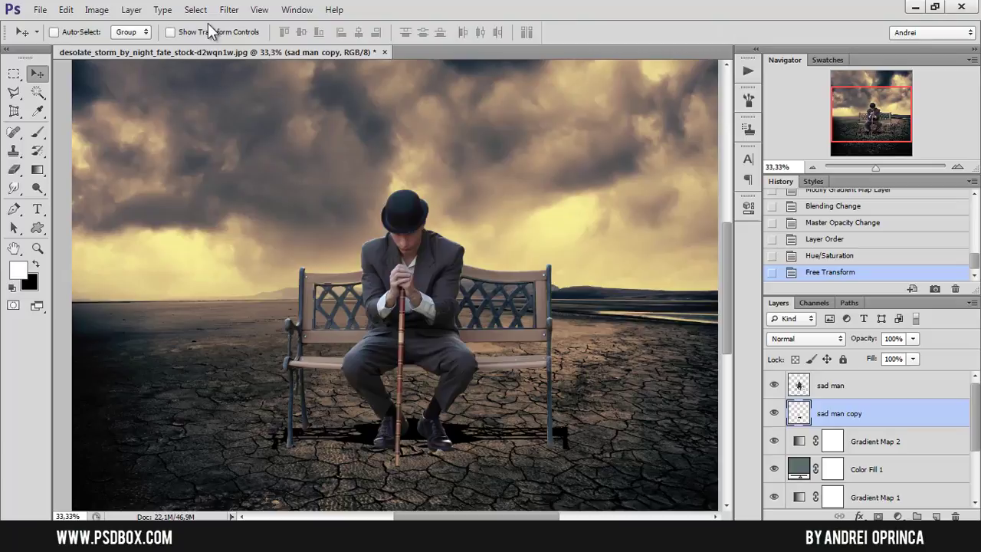
Try softening the flattened black shadow copy with a Gaussian Blur of about 11.4 pixels
click(229, 9)
mouse_move(262, 166)
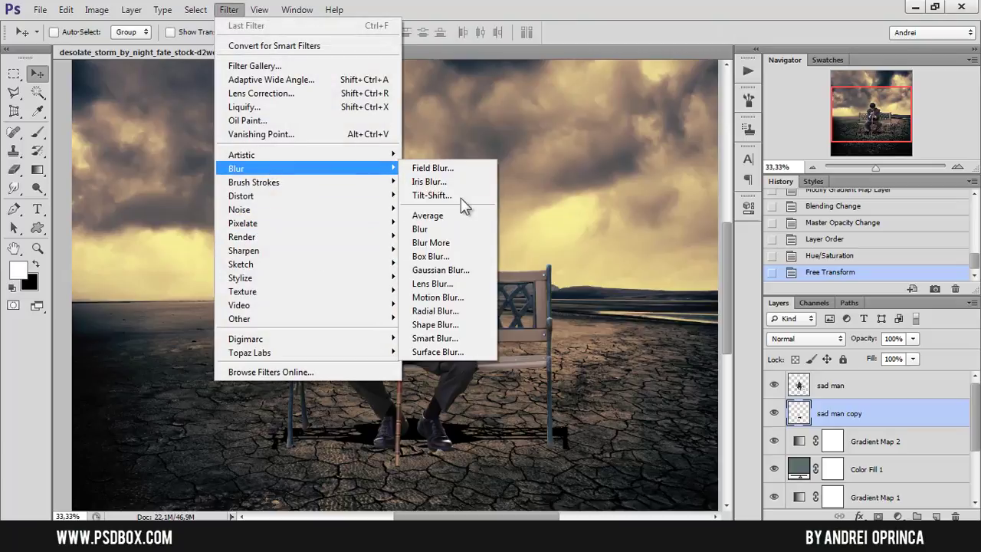
click(444, 273)
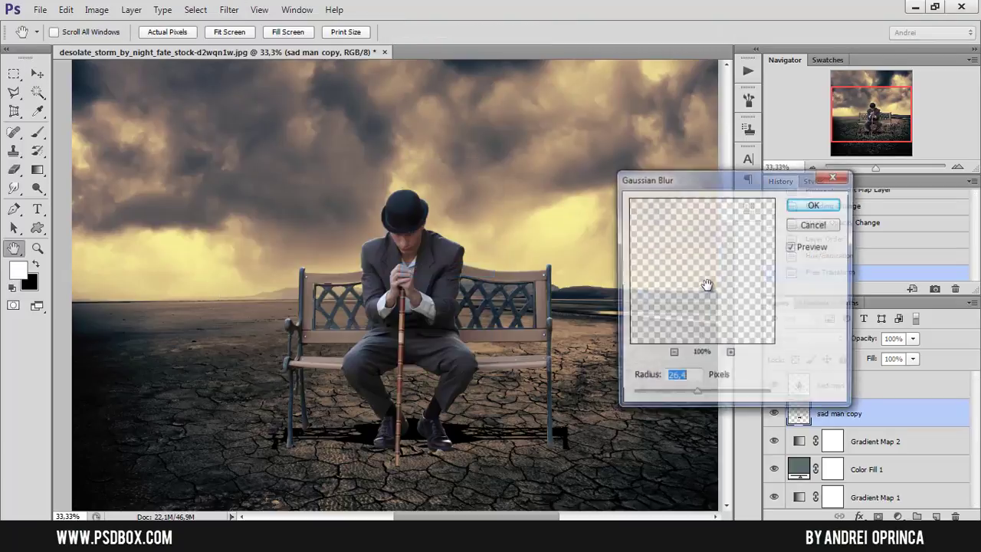
click(685, 396)
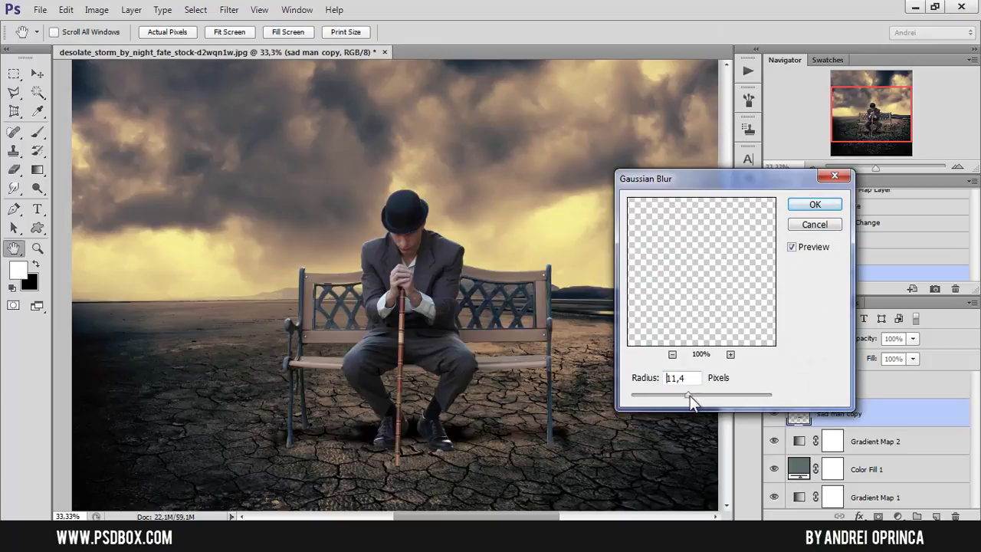
key(Return)
key(v)
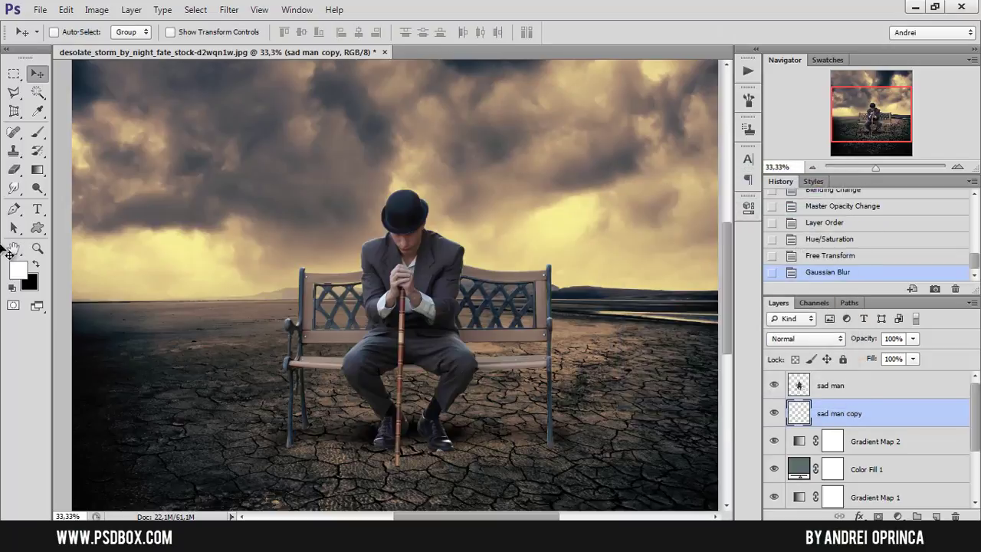
Choose a soft round brush with 0% hardness and clear the existing shadow from the sad man copy layer
click(36, 132)
right_click(626, 381)
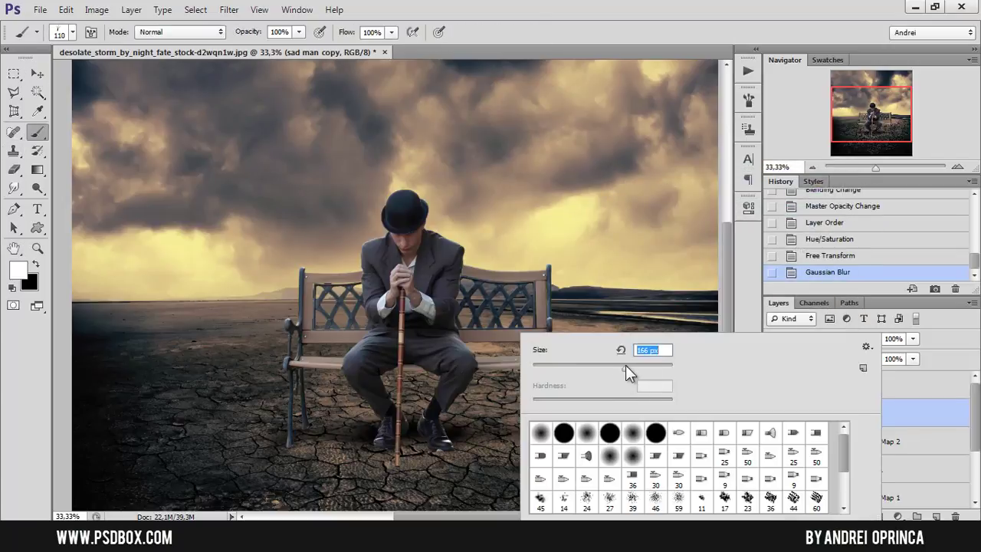
click(586, 433)
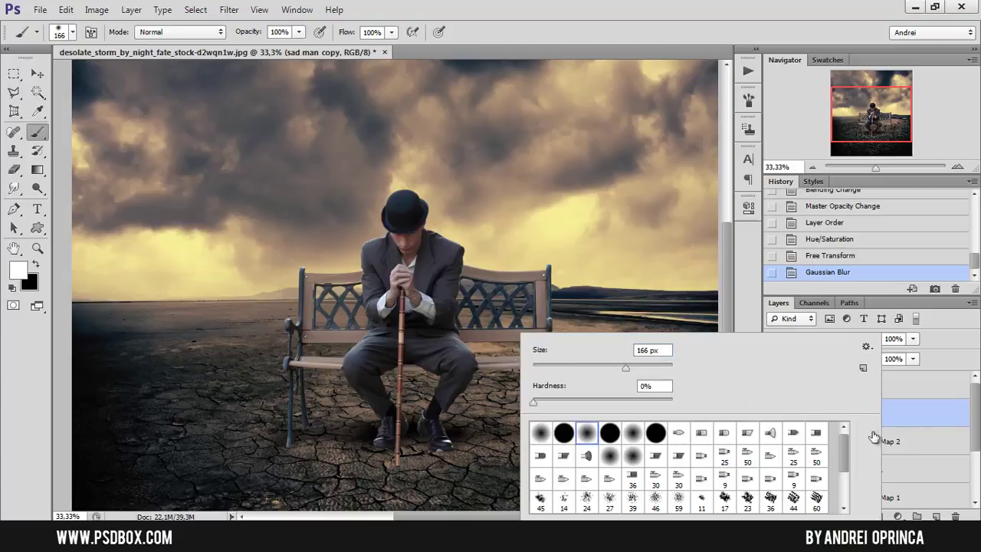
click(928, 421)
key(ctrl+a)
key(Delete)
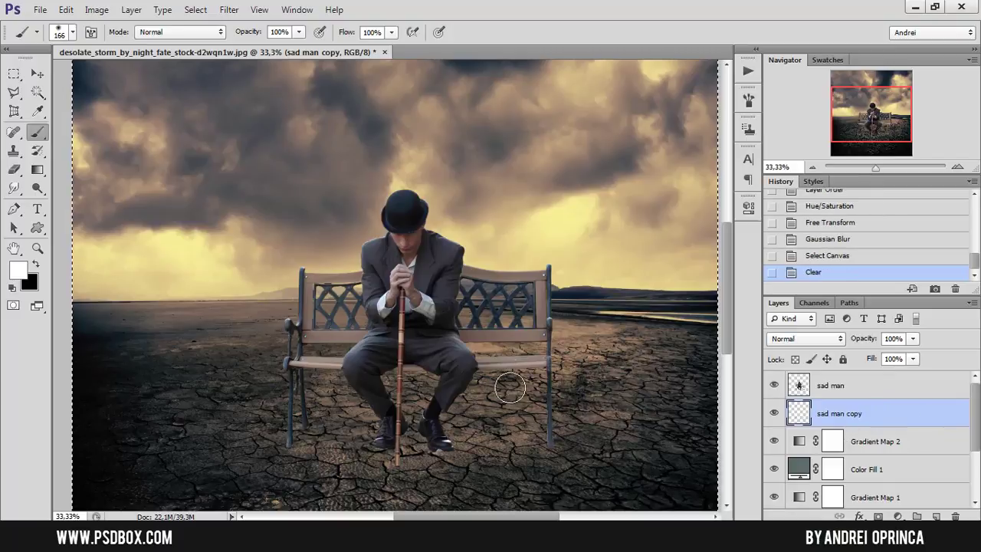
key(ctrl+d)
Enlarge the soft brush to about 484 px and paint a single black dab between the man's feet
right_click(416, 369)
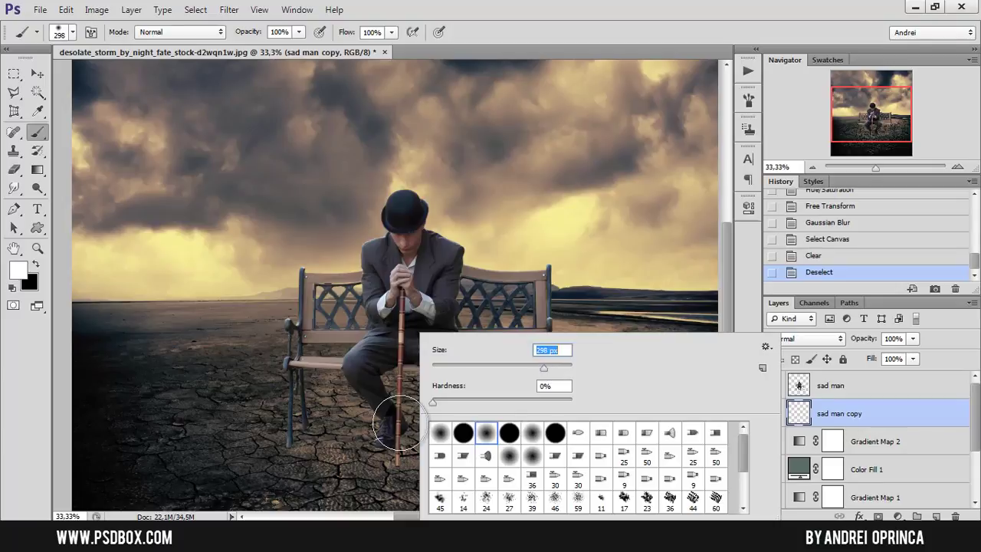
drag(529, 374, 551, 373)
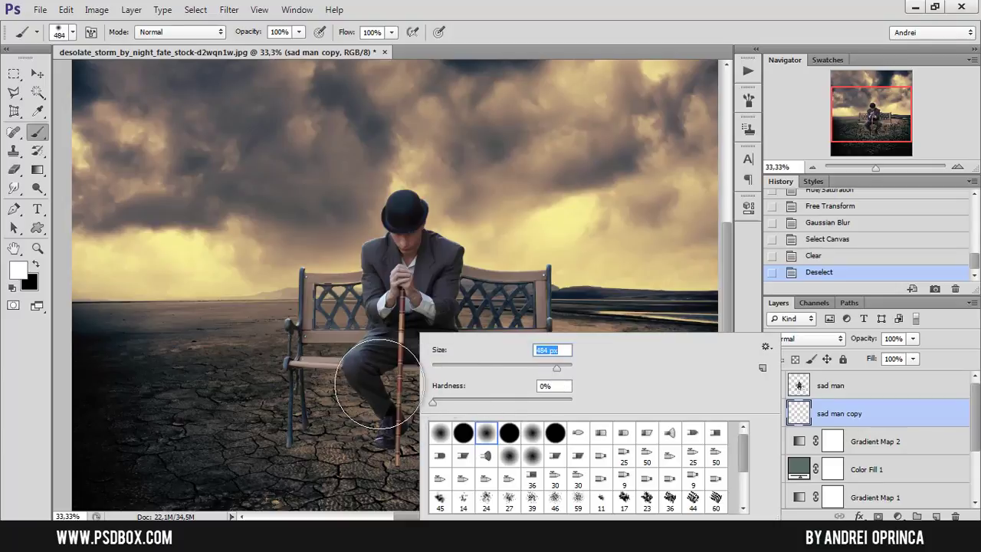
key(Return)
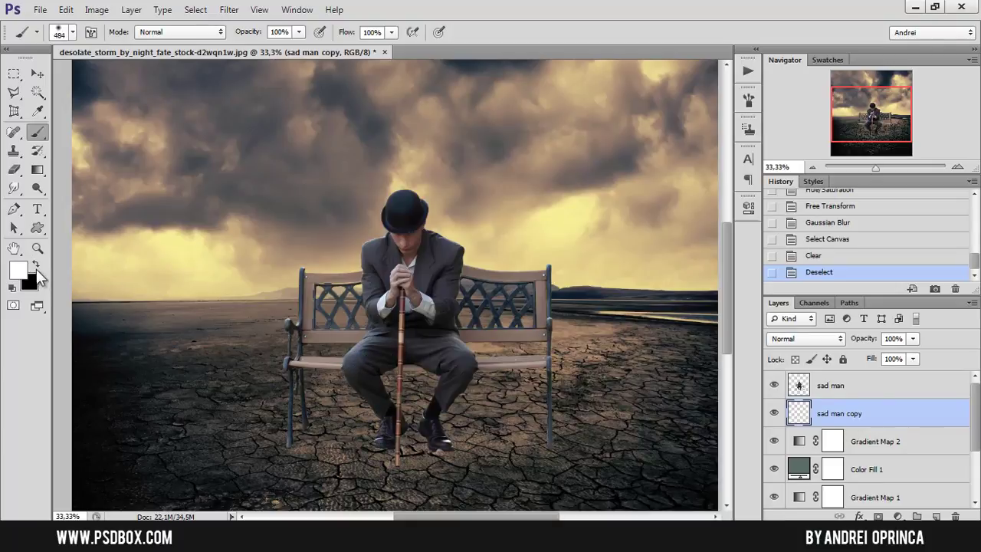
click(35, 264)
click(414, 423)
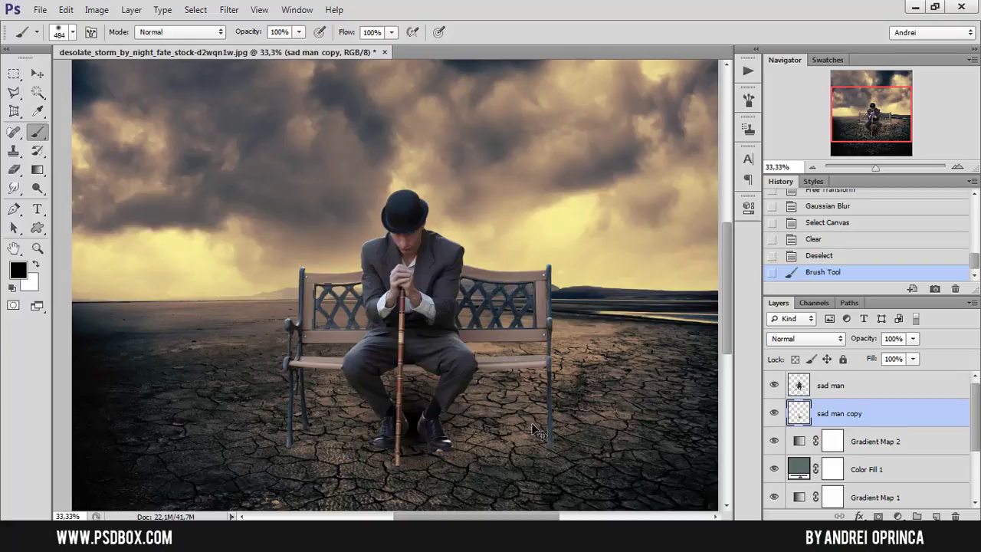
Transform the dab to about 546% width and 35% height beneath the bench and reduce the shadow layer's opacity
key(ctrl+t)
drag(415, 332, 414, 401)
mouse_move(512, 424)
mouse_down()
mouse_move(690, 424)
mouse_move(509, 417)
mouse_up()
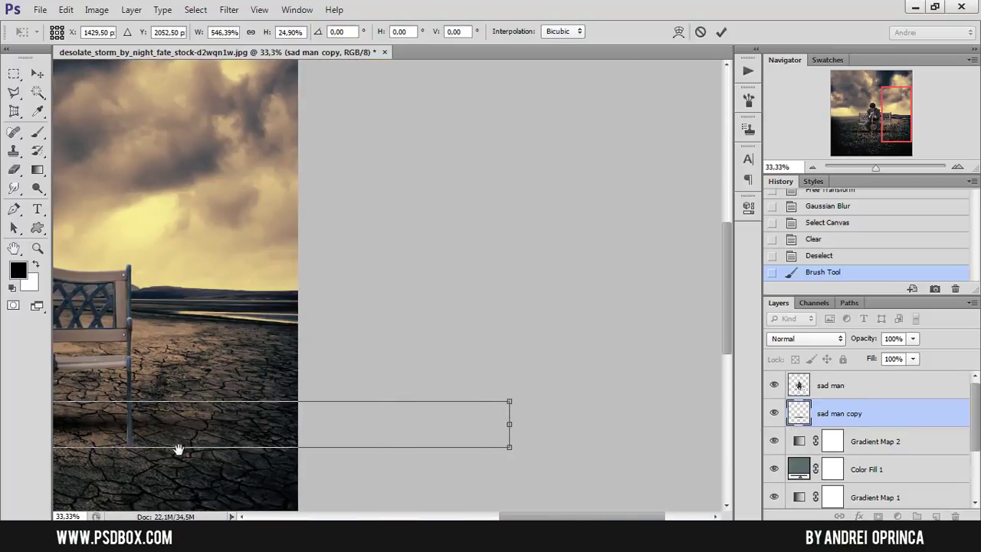
drag(178, 449, 520, 431)
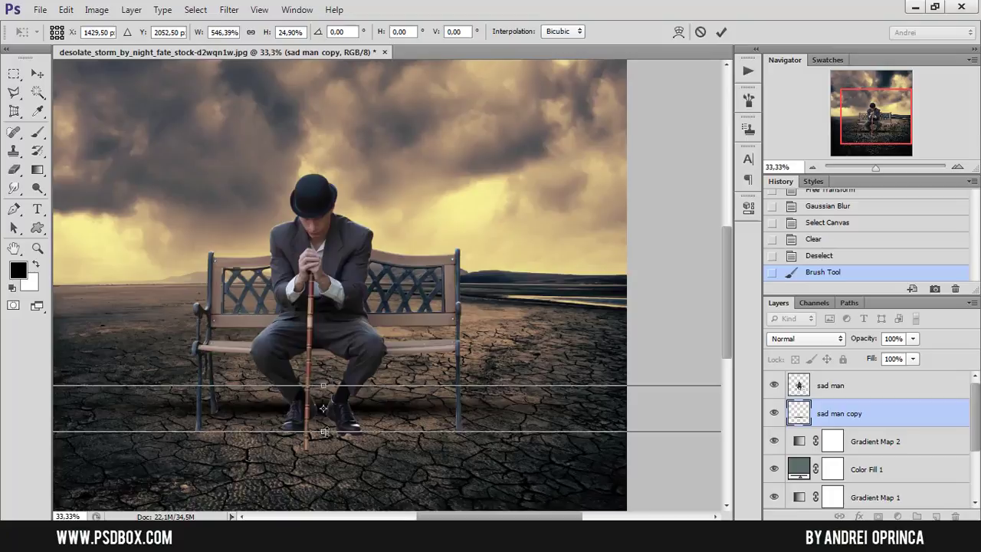
drag(323, 432, 323, 451)
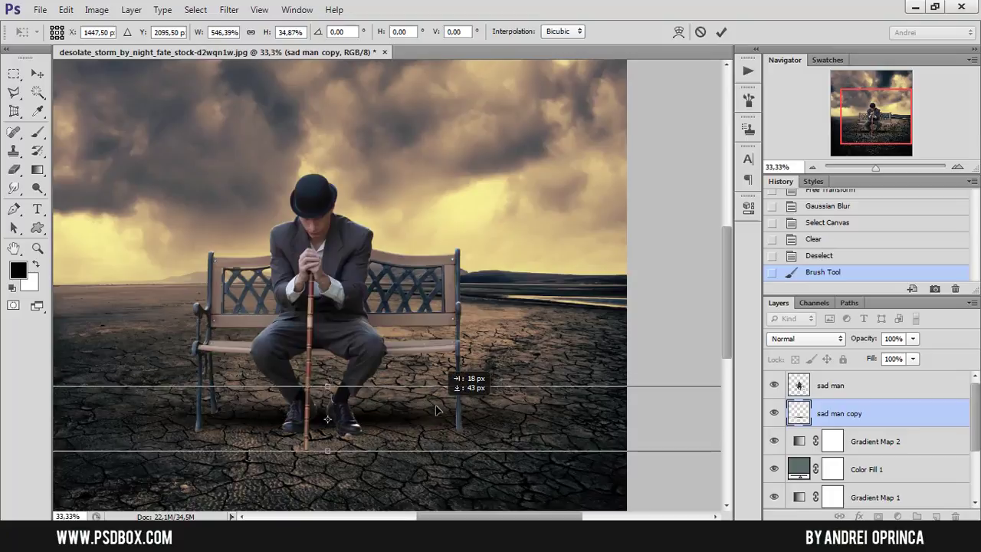
key(Return)
key(b)
click(912, 339)
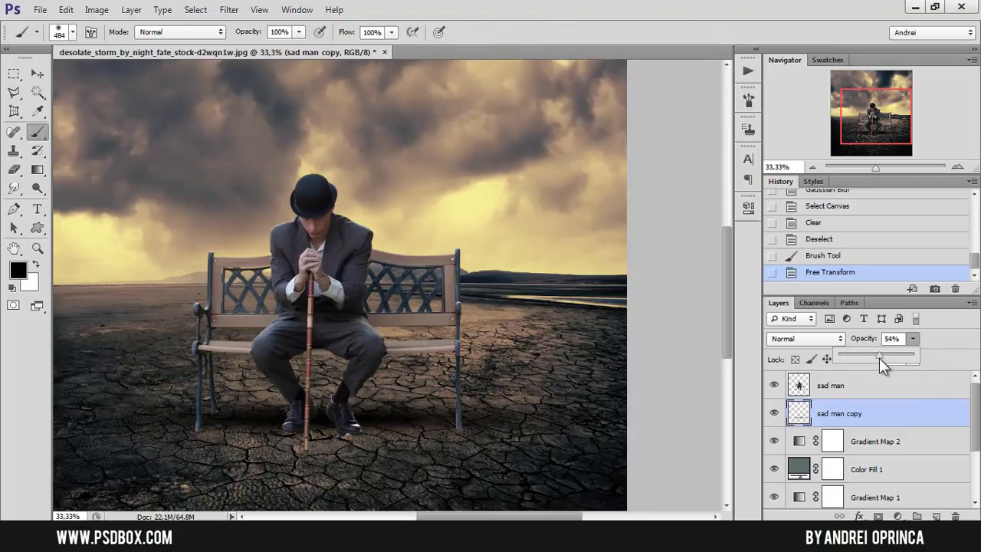
drag(879, 358, 888, 358)
Try a Gradient Map adjustment clipped to the sad man layer, using the Violet, Orange preset
click(877, 387)
drag(368, 283, 410, 295)
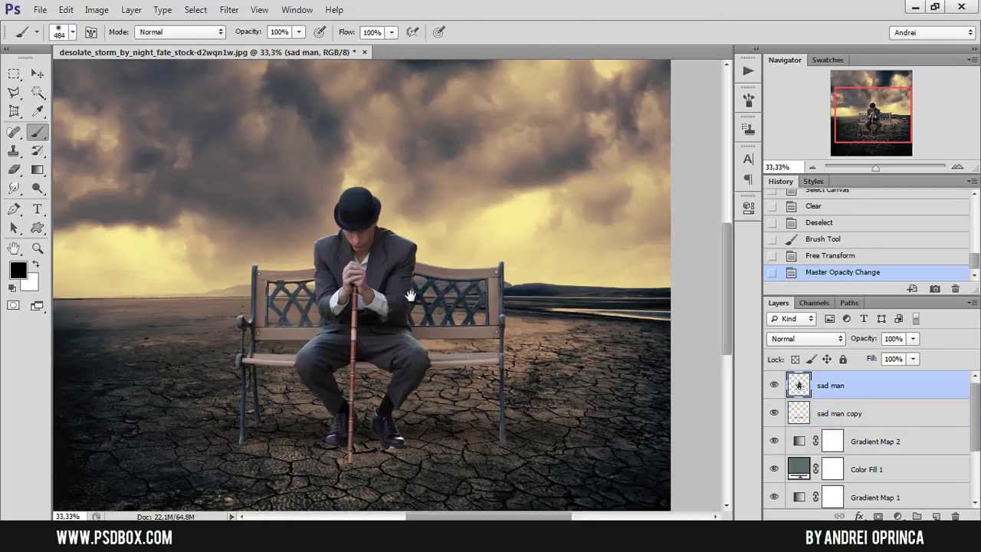
click(899, 518)
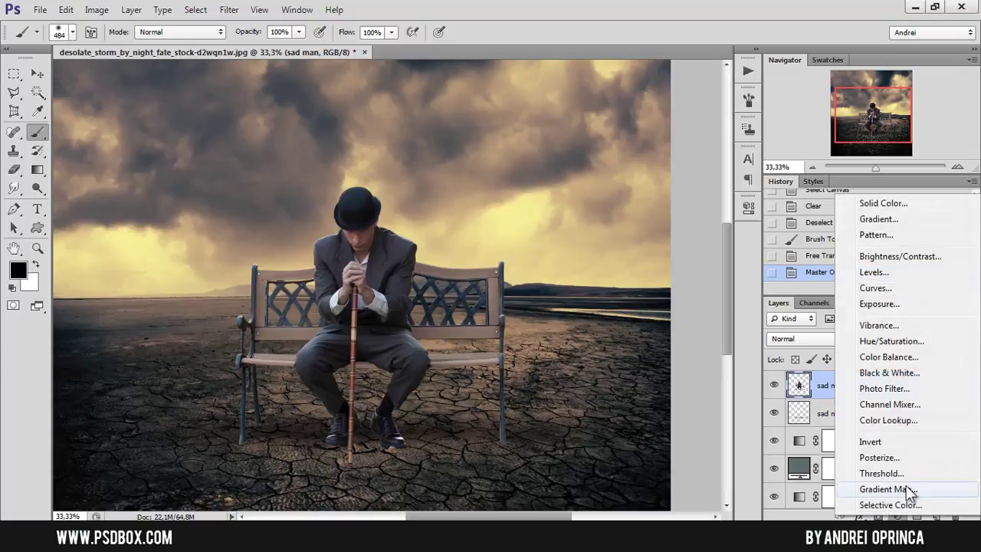
click(908, 489)
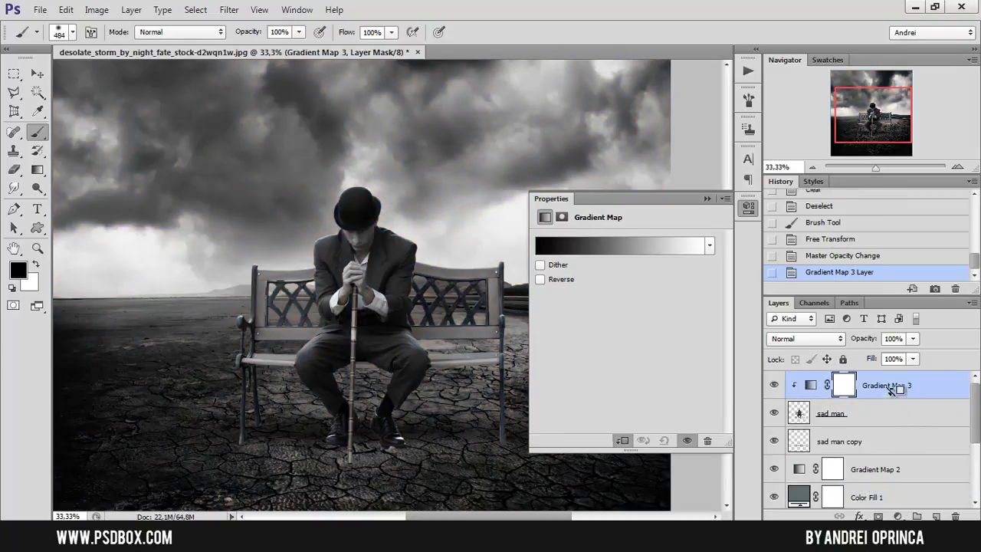
alt+click(897, 398)
click(600, 243)
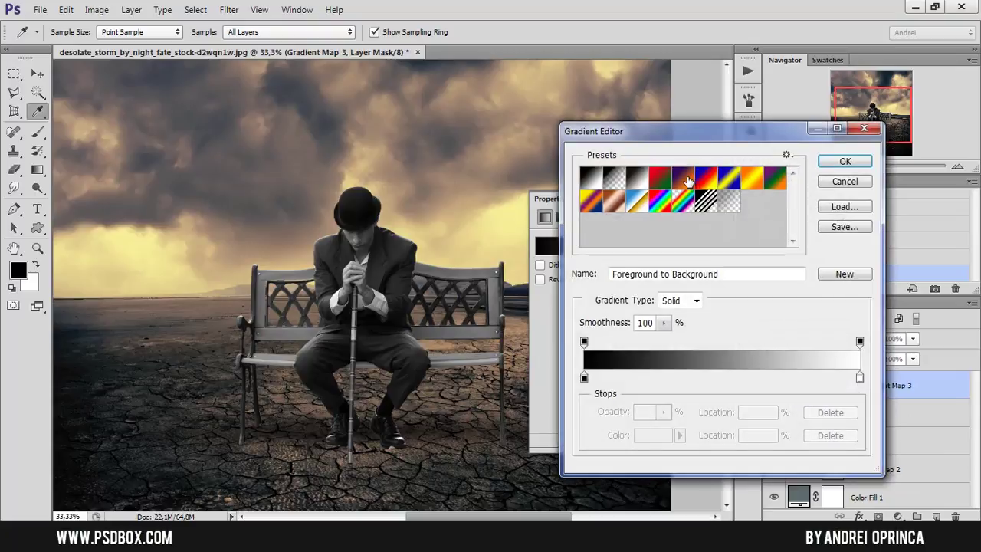
click(675, 179)
click(845, 161)
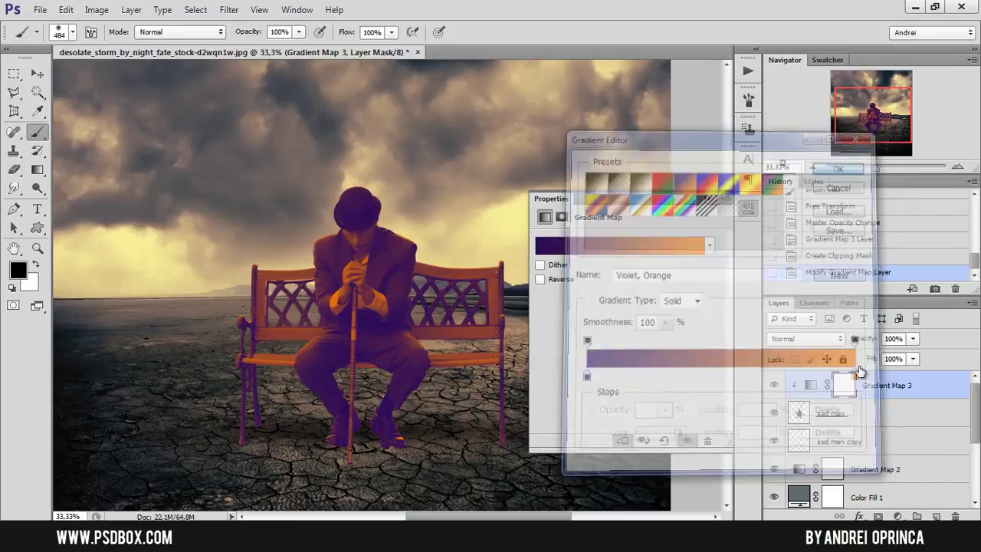
Try blending the clipped Gradient Map 3 in Color mode at 43% opacity and delete that adjustment layer
click(923, 471)
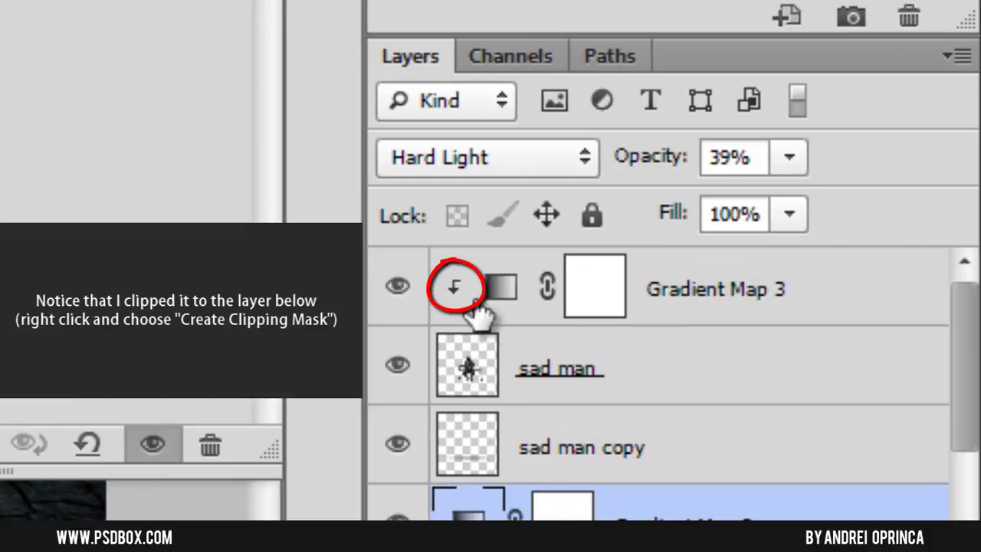
click(499, 287)
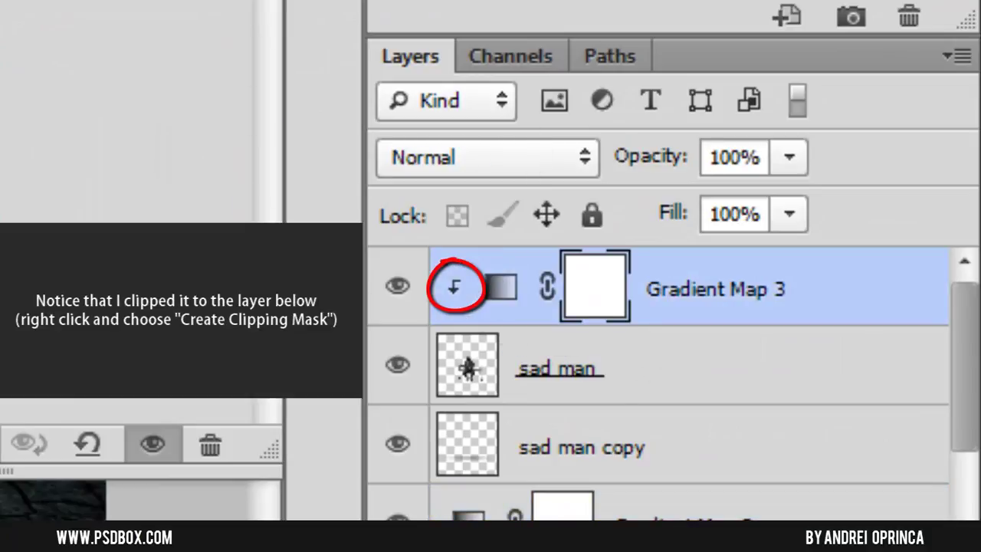
click(501, 155)
click(460, 193)
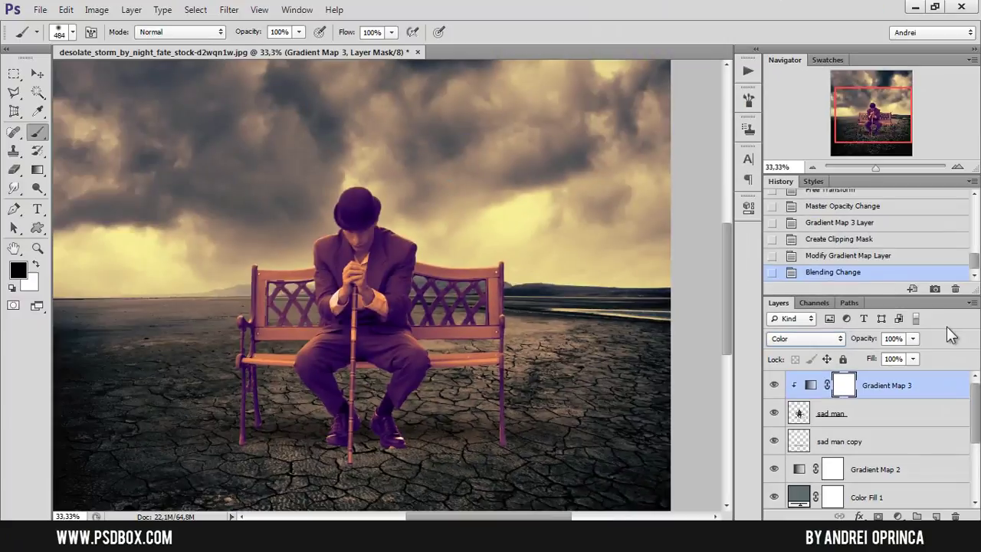
click(789, 156)
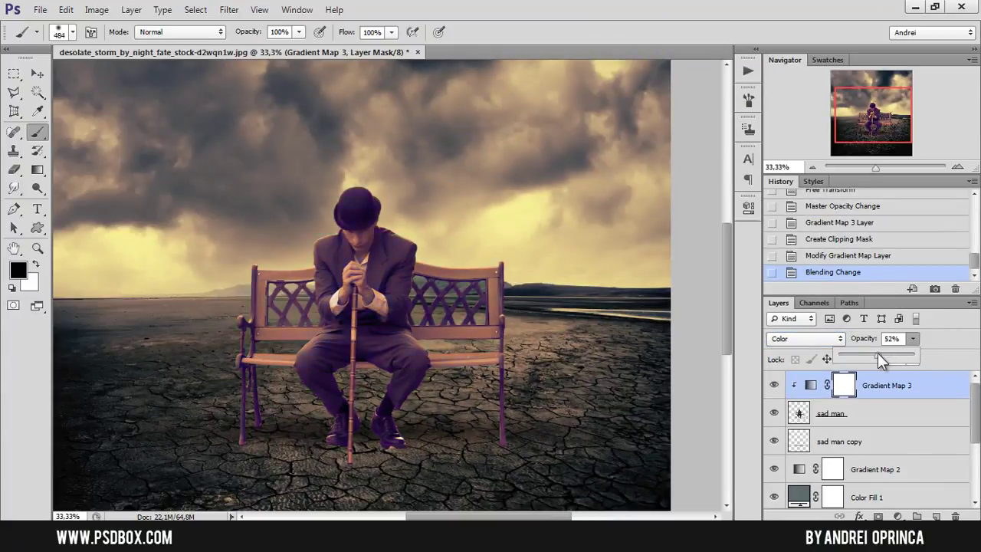
drag(872, 354, 872, 356)
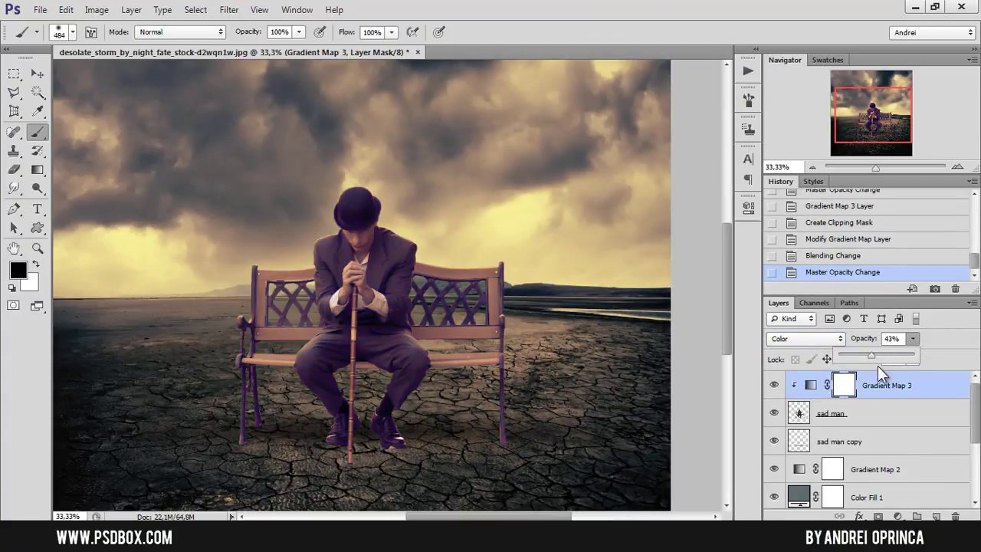
drag(957, 383, 954, 516)
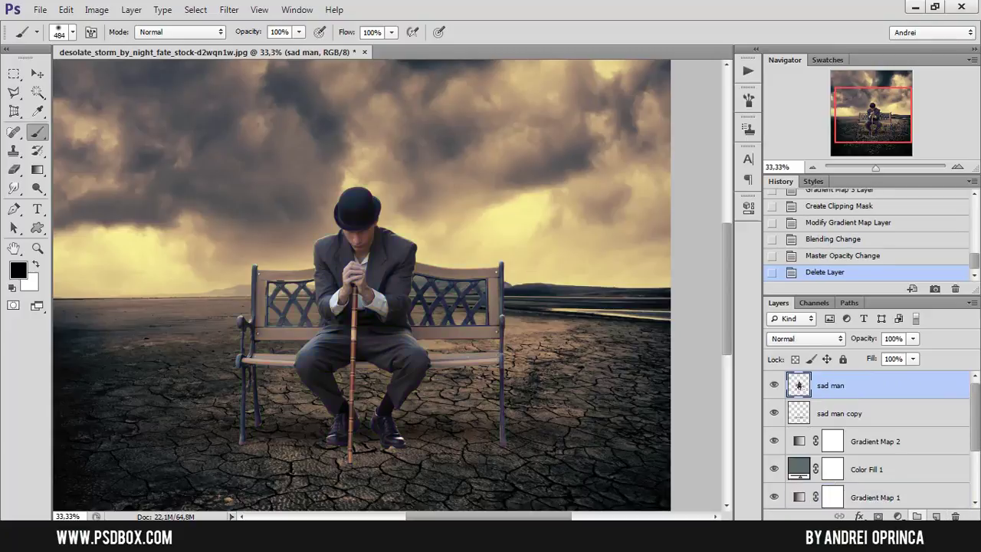
Add a Hue/Saturation adjustment clipped to the sad man layer and lower its saturation
click(897, 516)
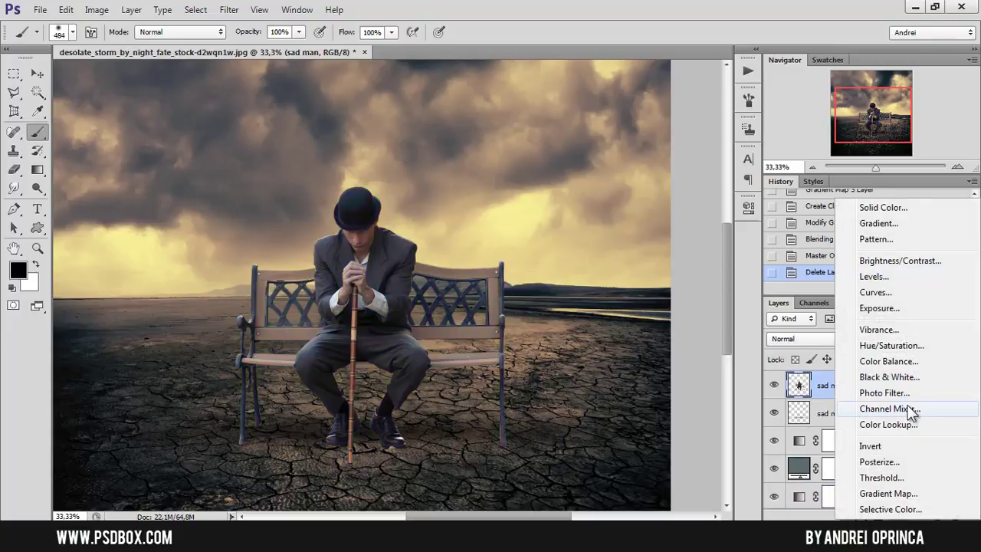
click(893, 345)
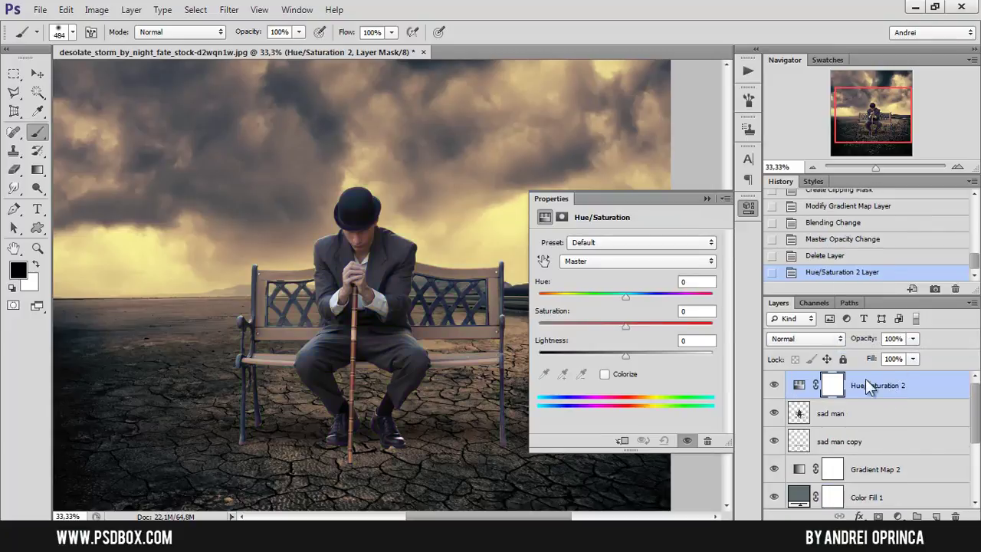
alt+click(892, 395)
drag(626, 325, 589, 328)
click(705, 198)
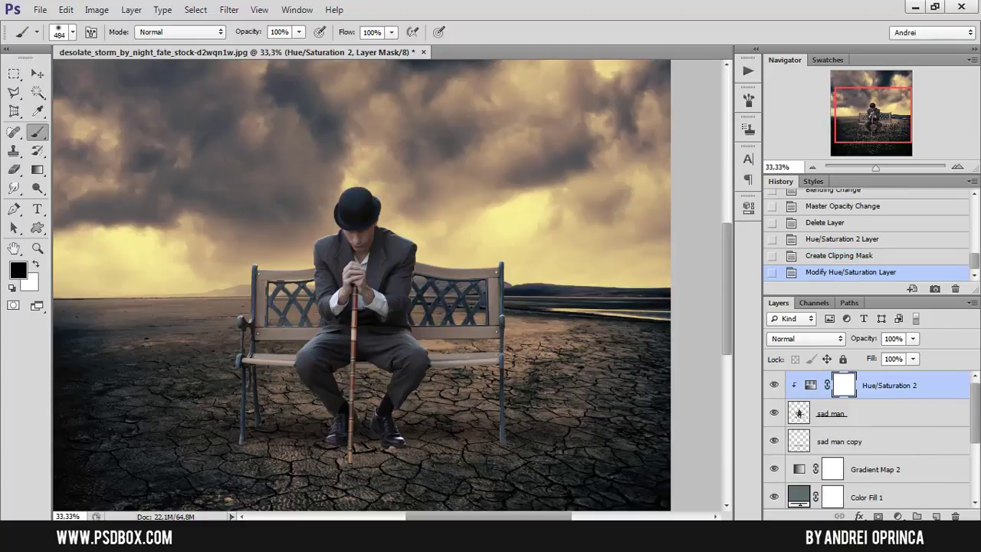
Add a Color Balance adjustment clipped to the sad man layer, with midtones at +20 Cyan–Red and -20 Yellow–Blue
click(898, 516)
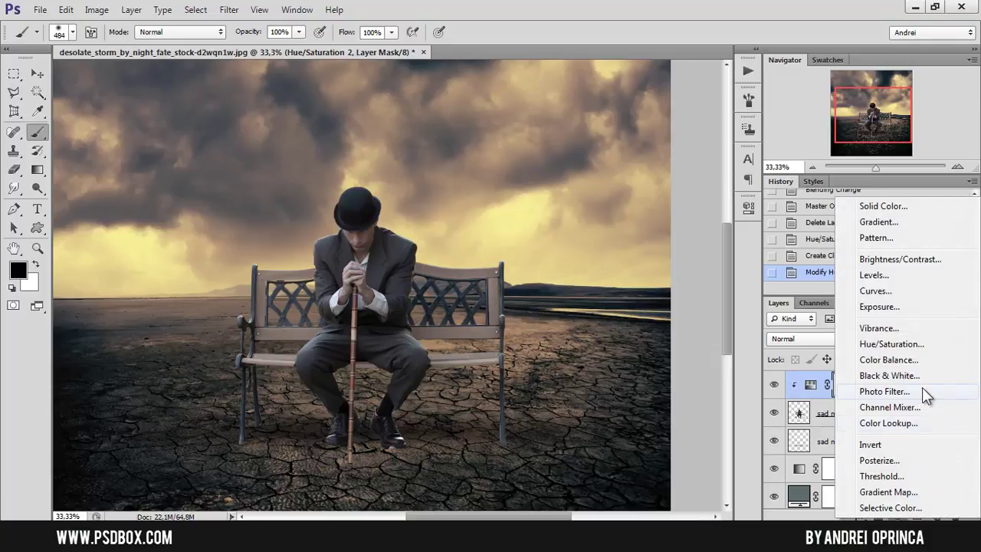
click(889, 360)
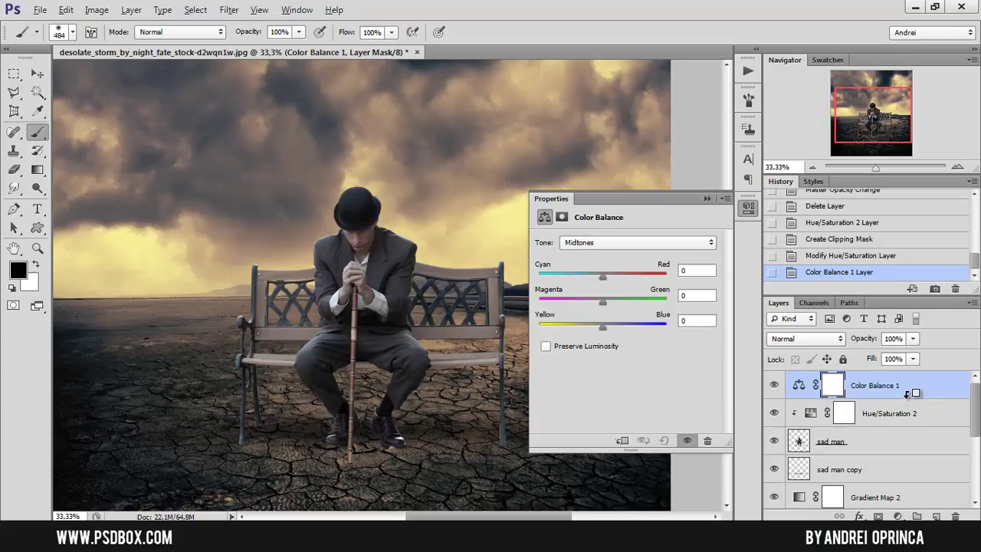
alt+click(908, 399)
drag(607, 276, 616, 276)
drag(605, 325, 587, 325)
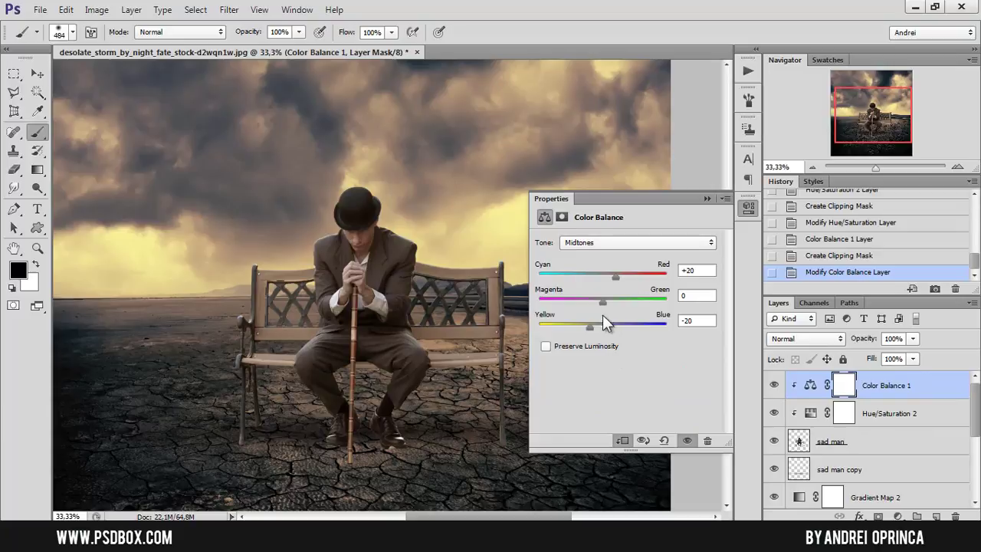
Set the Color Balance highlights to about -22 Cyan–Red, +8 Magenta–Green and +10 Yellow–Blue
click(607, 242)
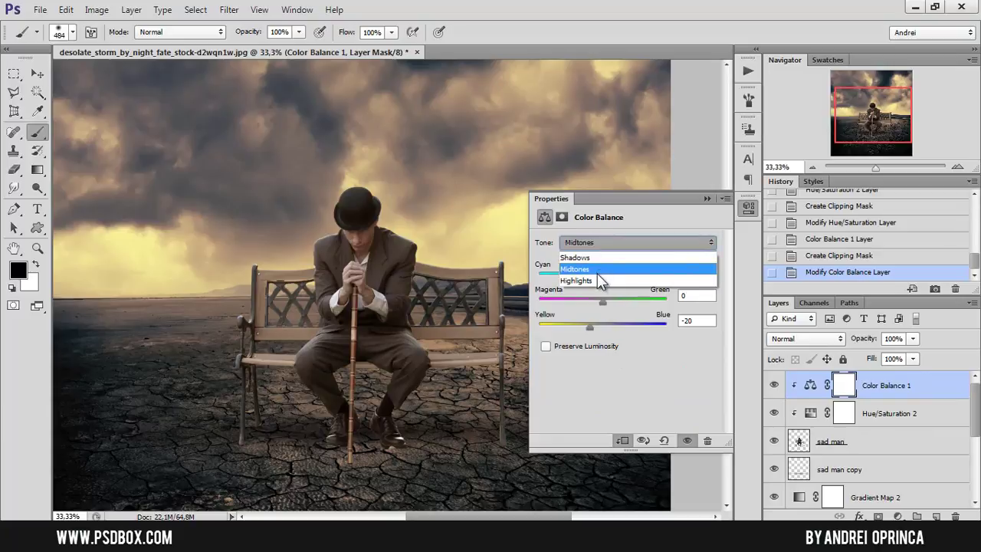
click(598, 279)
drag(600, 277, 585, 275)
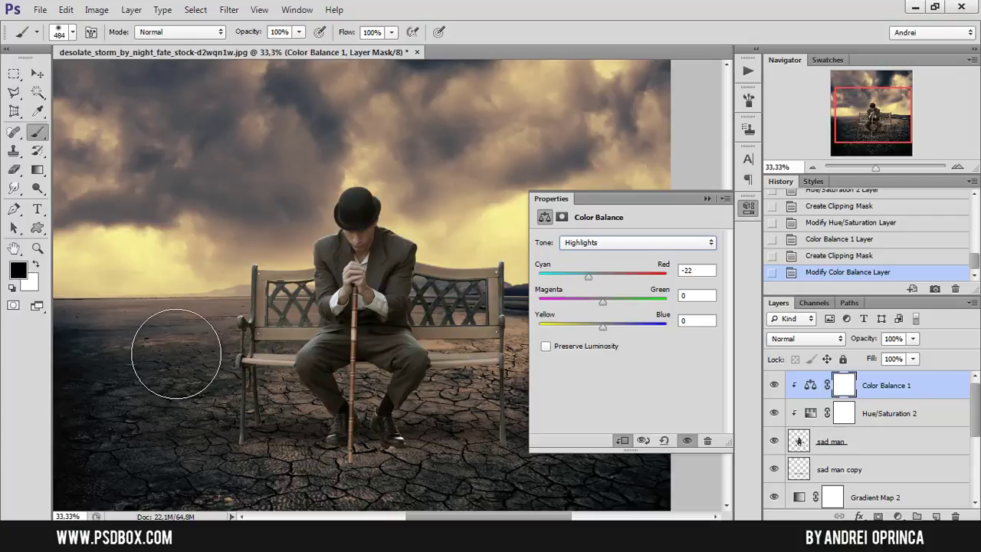
drag(603, 325, 597, 305)
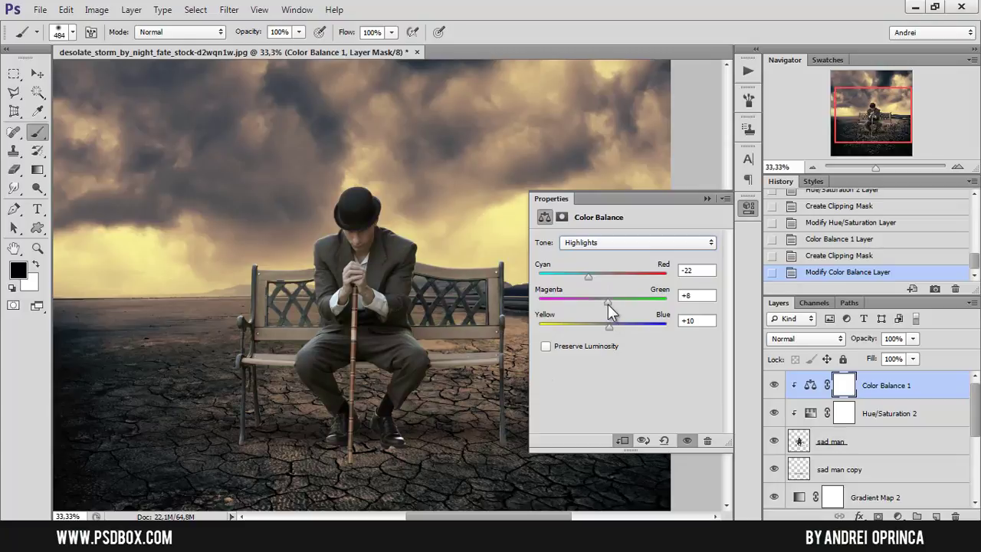
Fine-tune the Magenta–Green highlights of the clipped Color Balance adjustment and close its settings
drag(595, 304, 599, 306)
click(707, 198)
key(ctrl+minus)
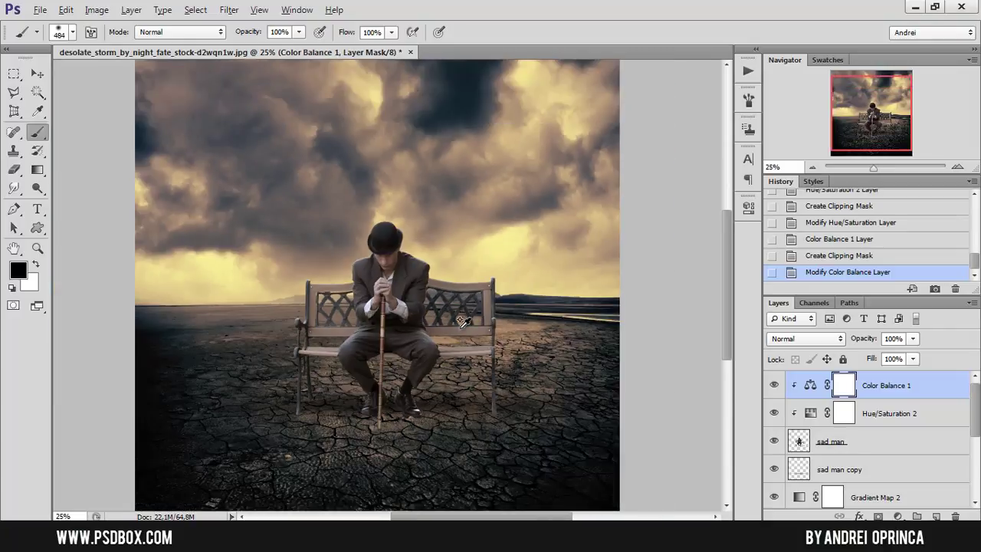
scroll(388, 316, up, 1)
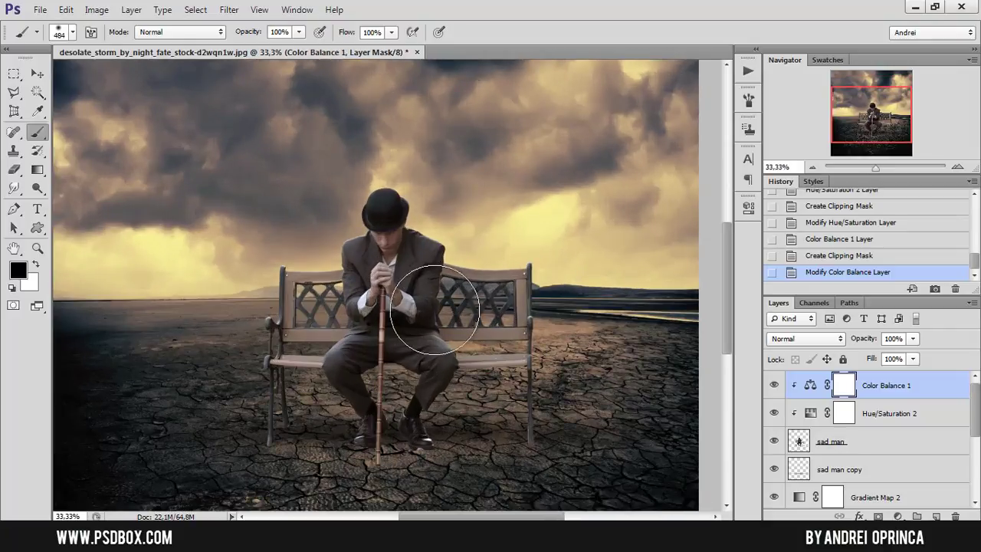
Add a Levels adjustment clipped to the sad man layer, with midtones at 0.90 and the output white level at 249
click(898, 516)
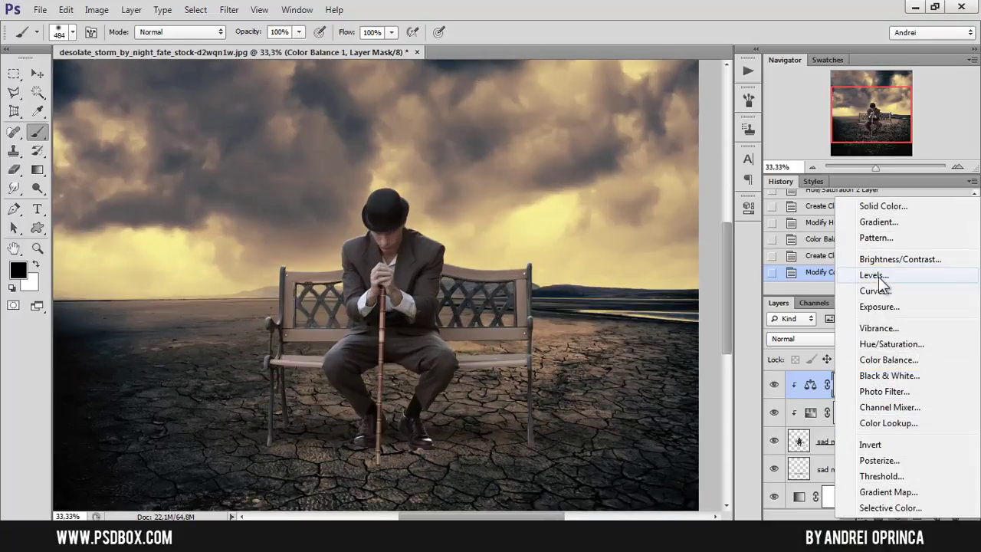
click(814, 271)
alt+click(909, 394)
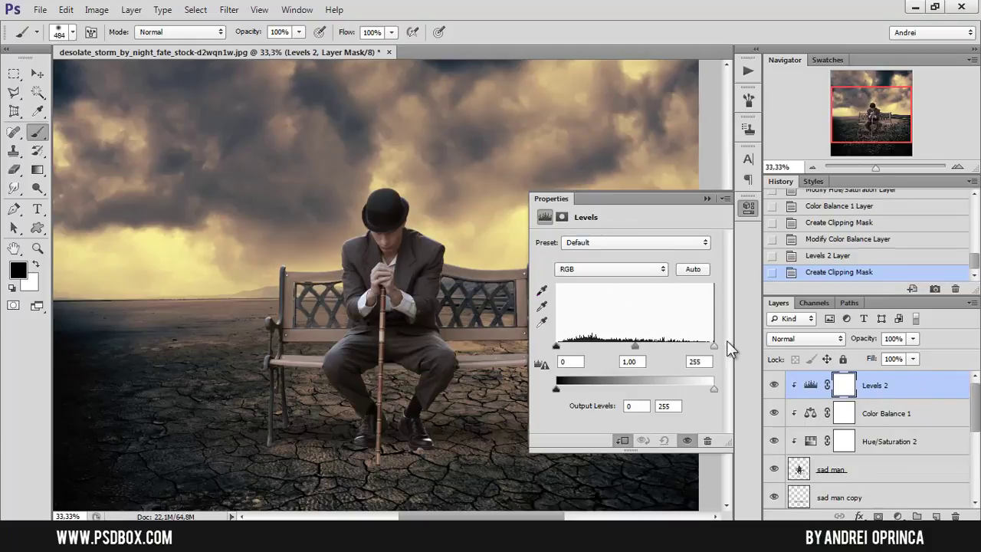
drag(634, 344, 644, 344)
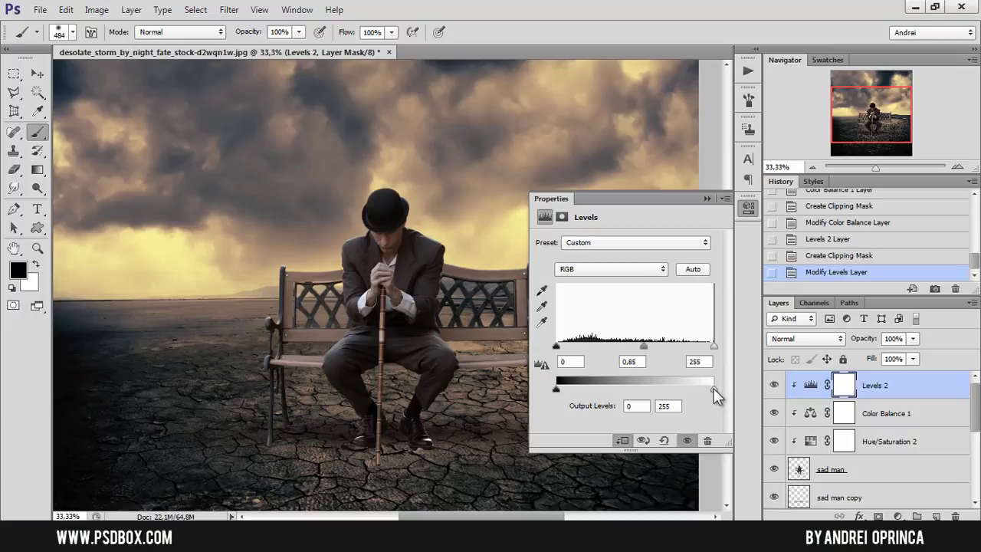
drag(714, 389, 704, 389)
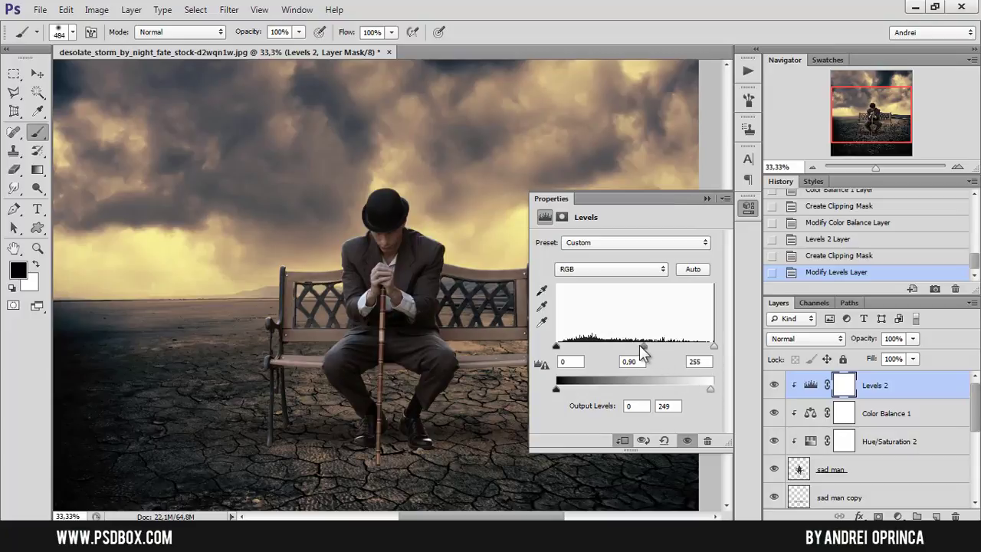
click(707, 198)
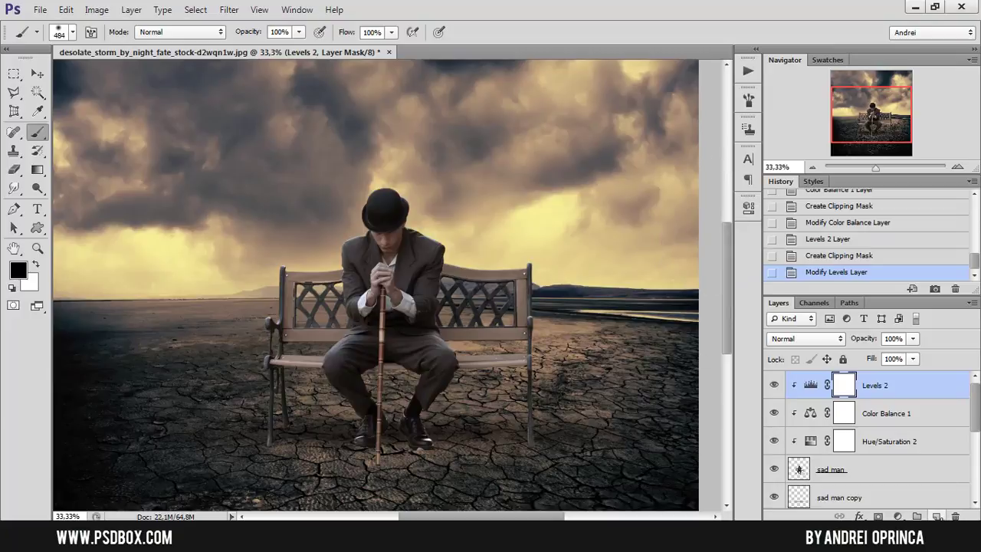
Create a new layer clipped to the sad man layer, set the brush to 145 px and the layer's blend mode to Soft Light
click(937, 516)
alt+click(919, 397)
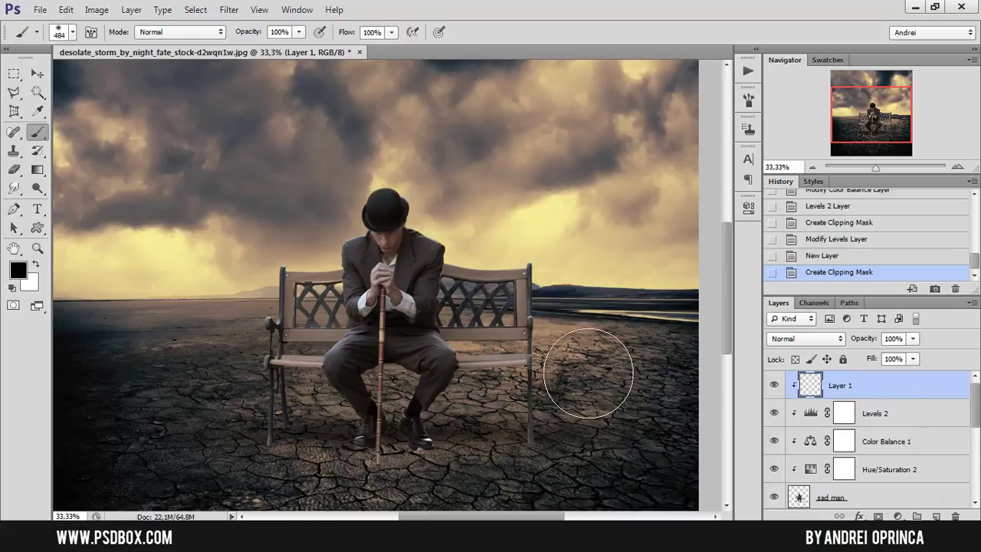
right_click(591, 329)
drag(687, 365, 697, 362)
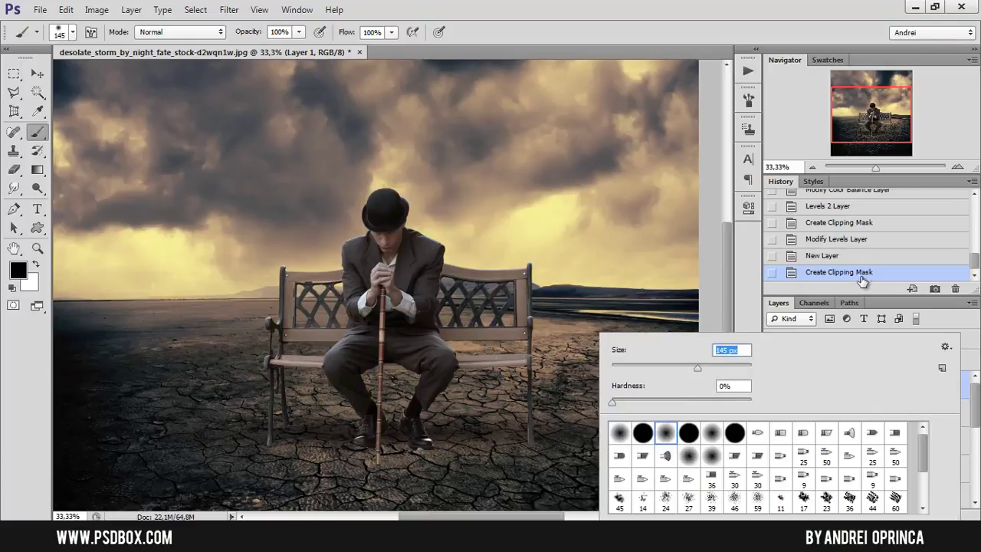
key(Return)
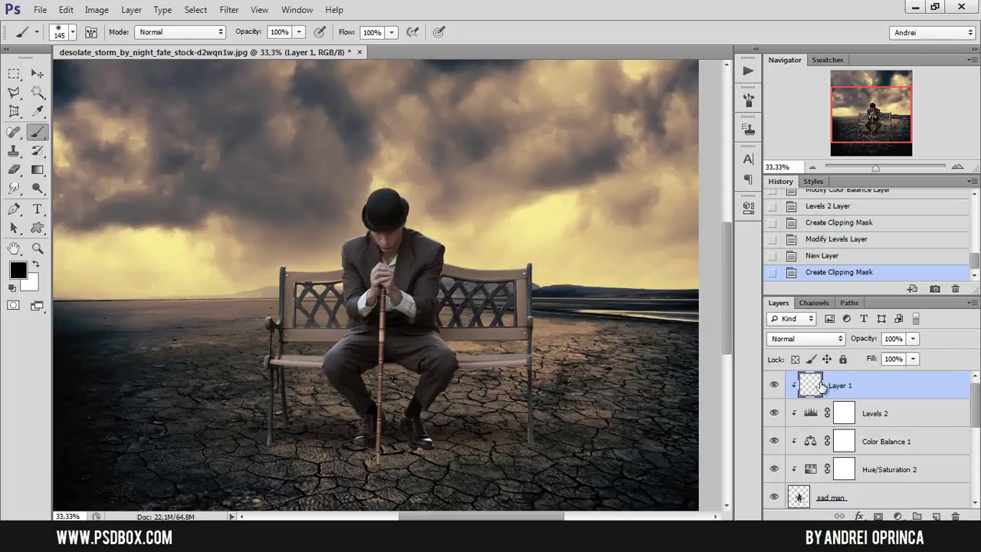
click(808, 342)
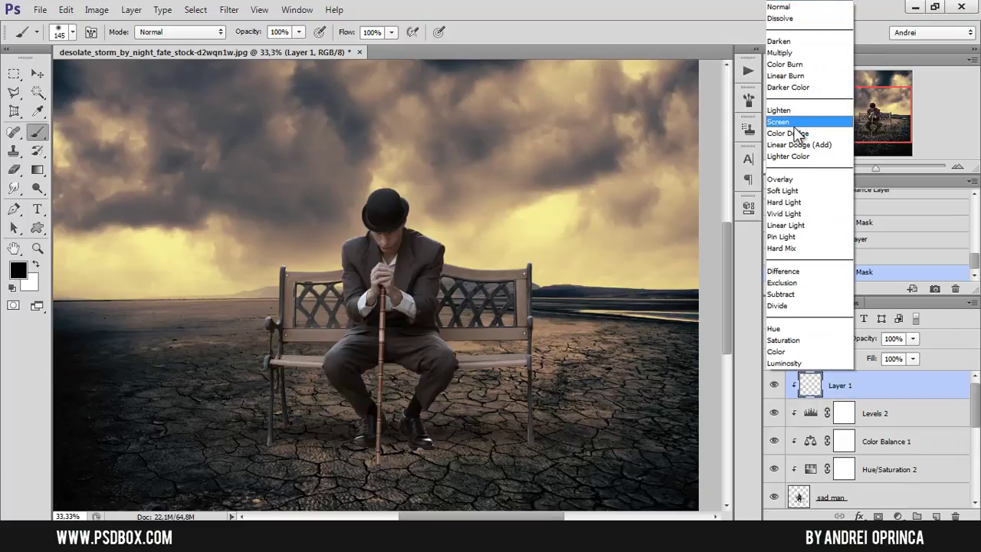
click(799, 192)
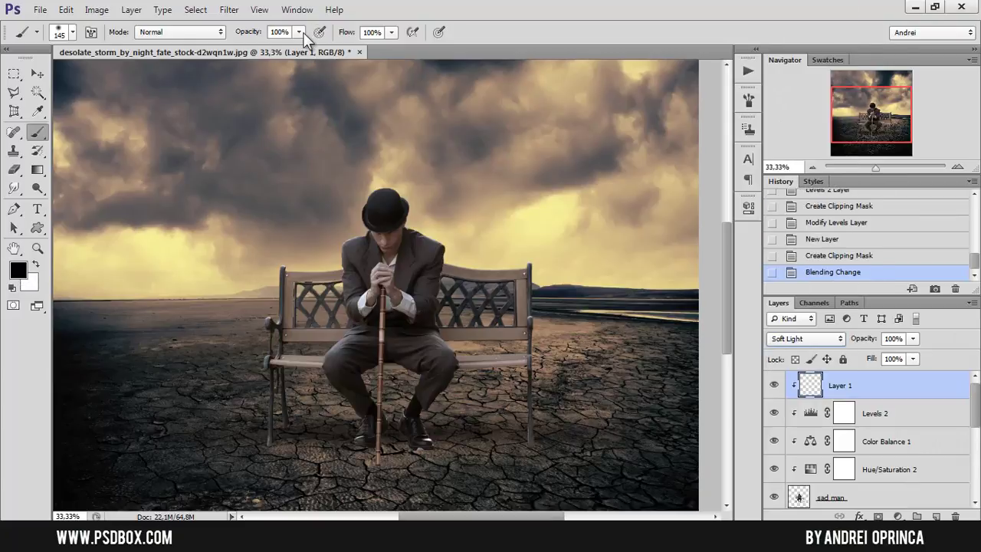
Paint soft black shading over both sides of the bench with a 193 px brush at 26% opacity and 36% flow
drag(300, 32, 257, 48)
click(391, 32)
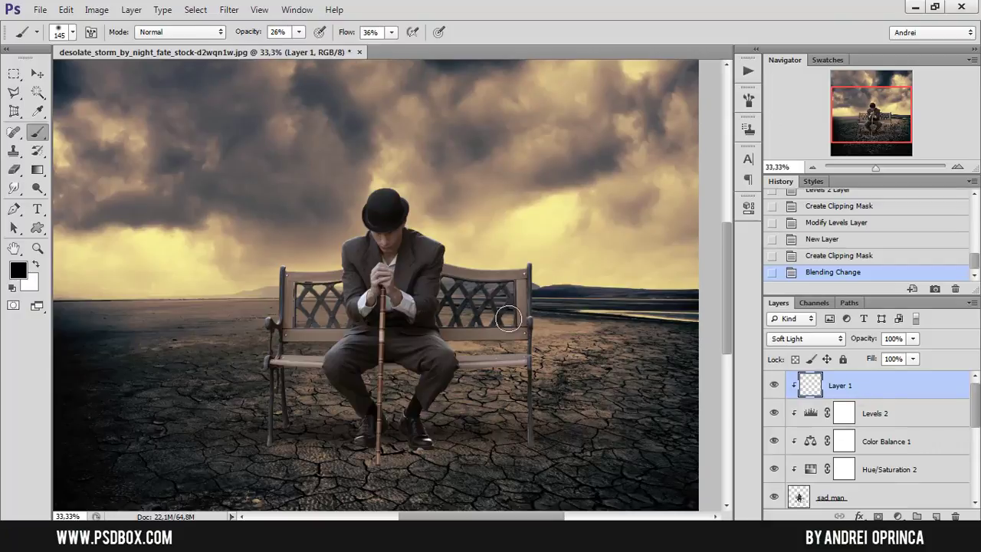
right_click(512, 317)
click(527, 281)
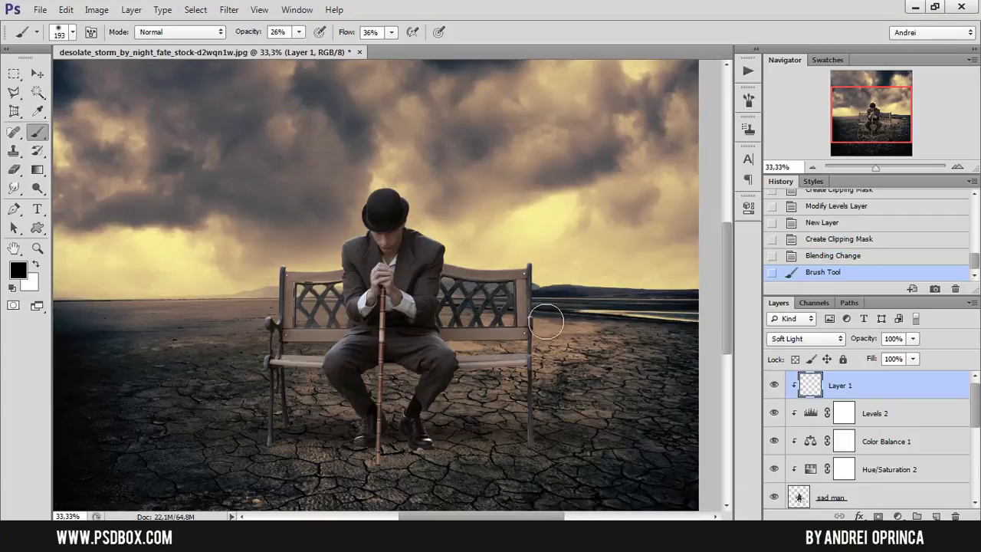
click(484, 366)
click(491, 359)
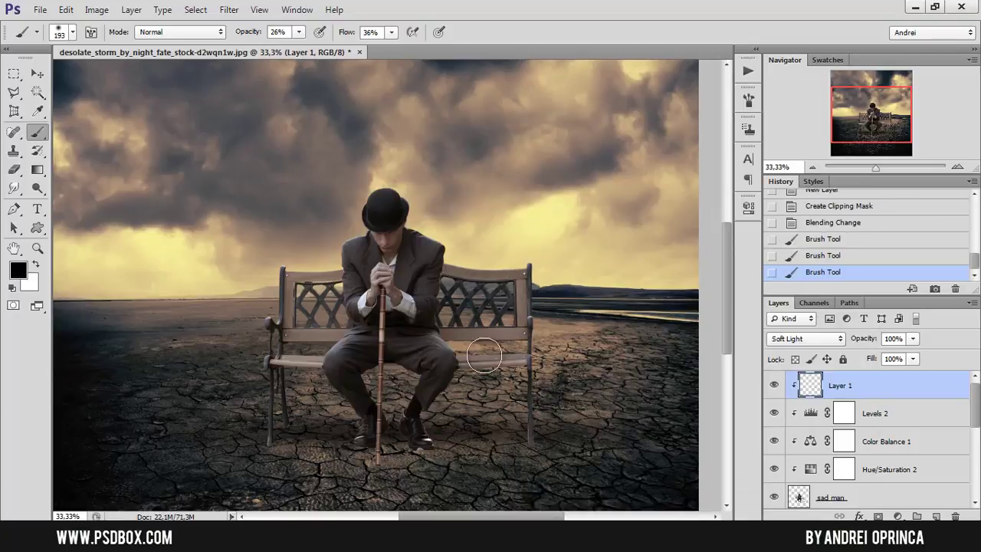
click(660, 396)
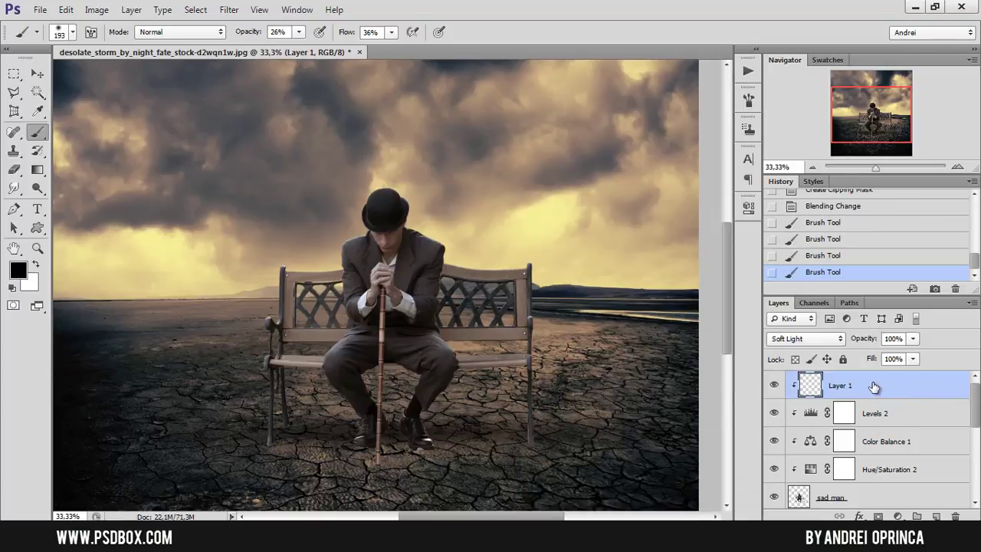
click(301, 357)
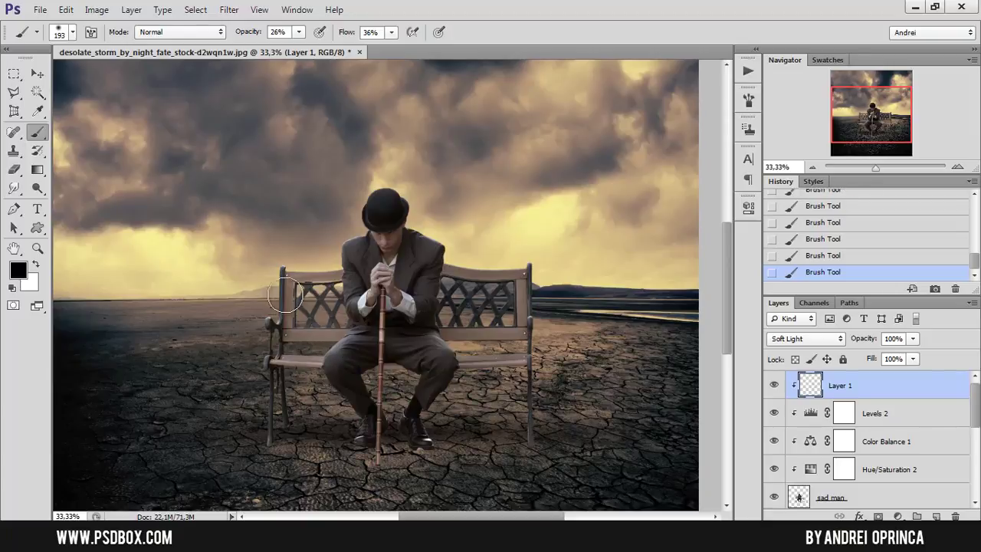
click(314, 345)
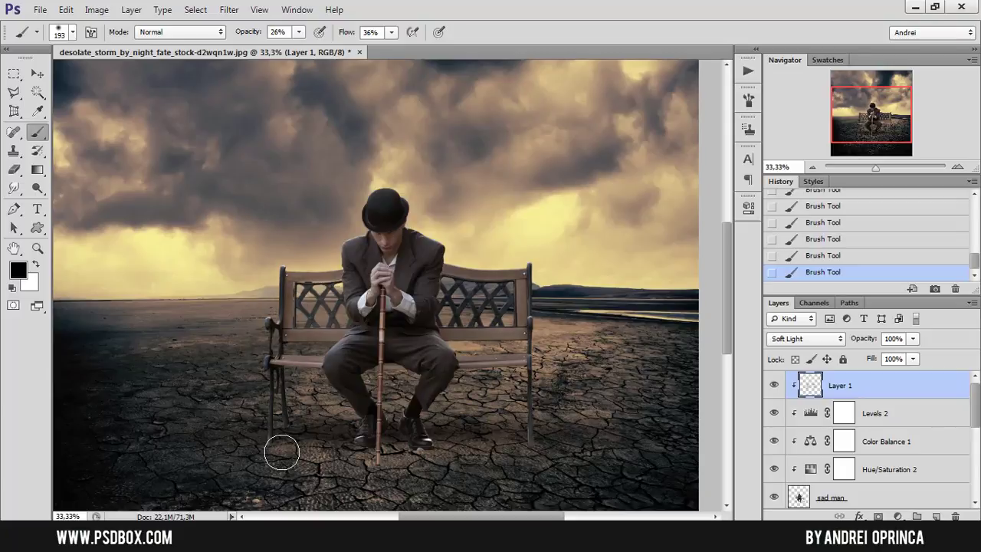
Try darkening the bench's left armrest with a 24 px black brush at 100% opacity and flow, and undo the strokes
scroll(244, 326, up, 5)
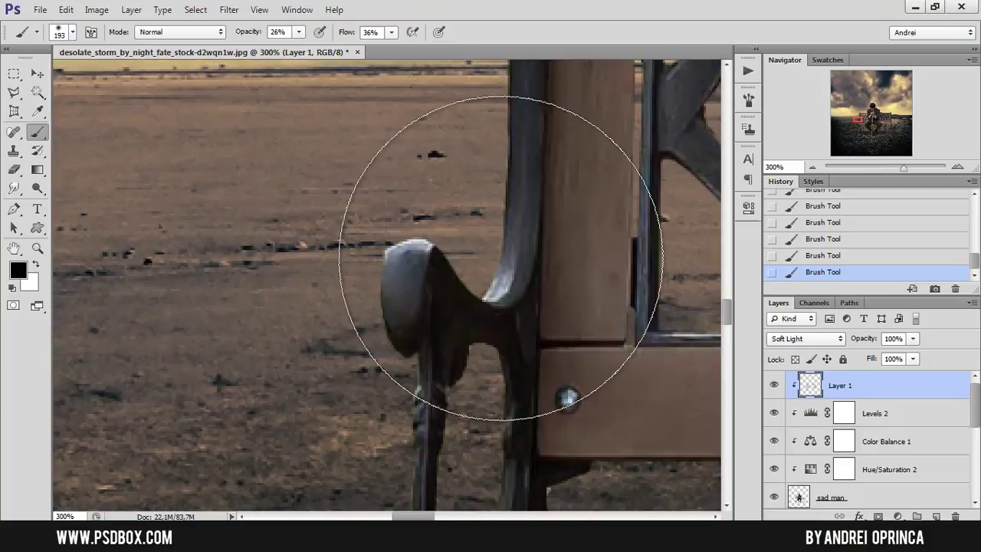
right_click(502, 258)
drag(541, 292, 538, 286)
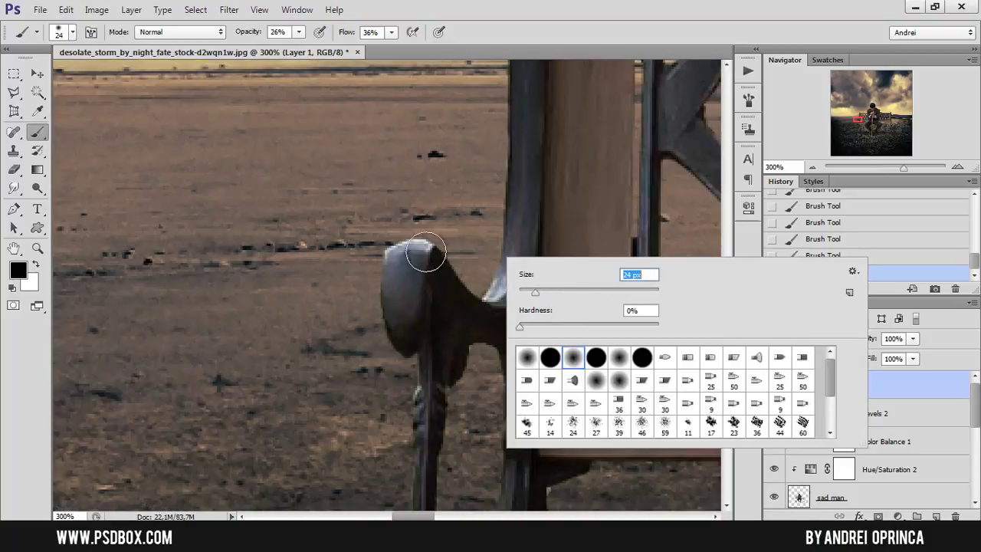
click(426, 255)
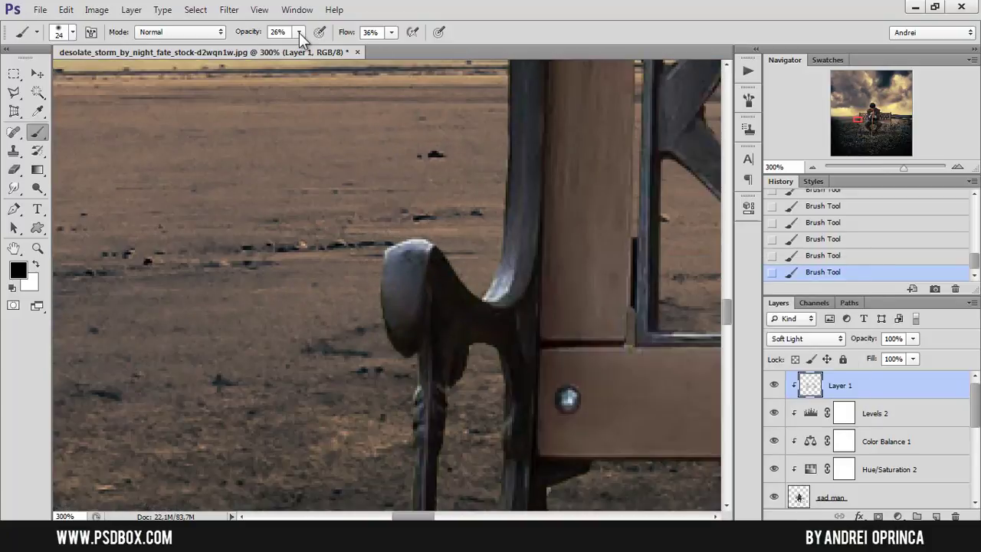
drag(299, 33, 441, 48)
click(391, 33)
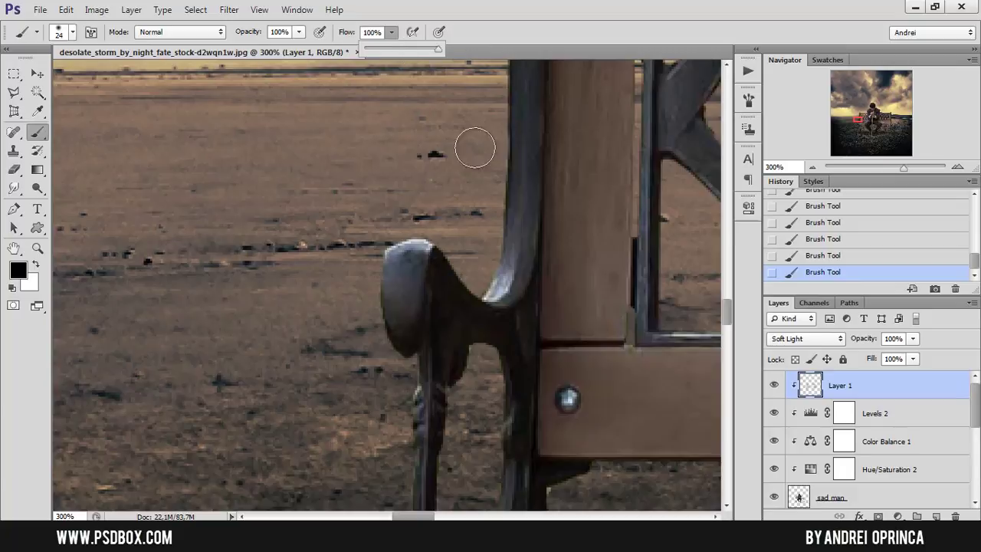
click(403, 236)
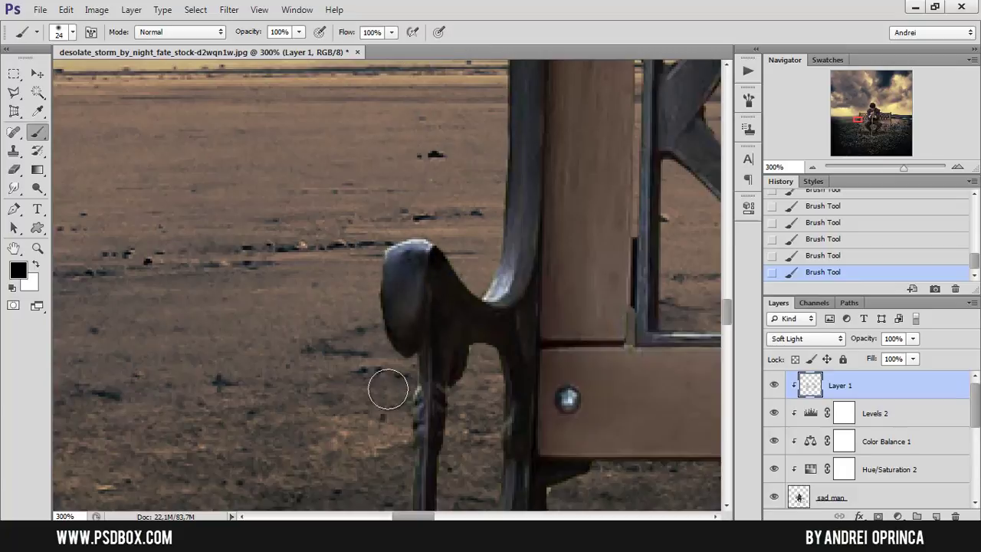
drag(423, 417, 420, 299)
key(ctrl+z)
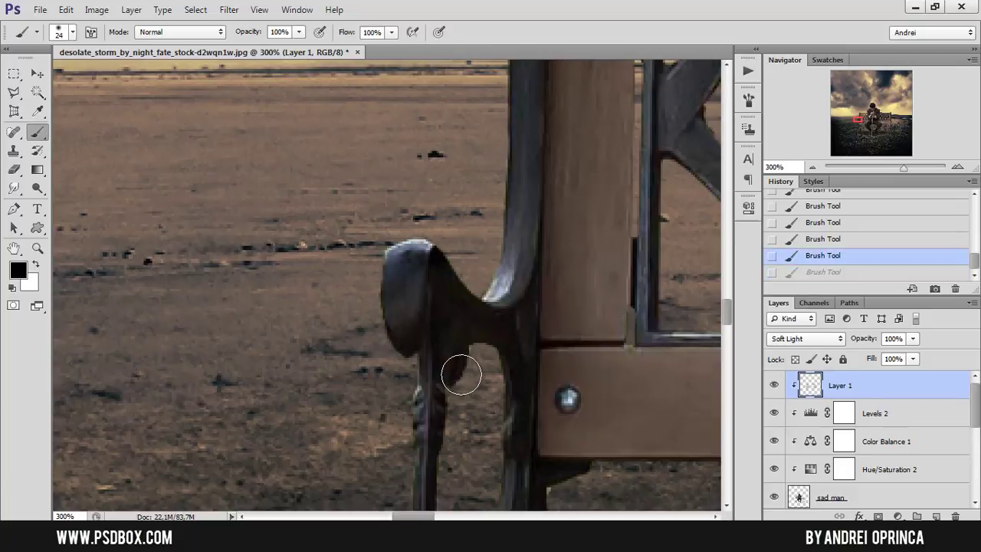
key(ctrl+alt+z)
key(ctrl+alt+z)
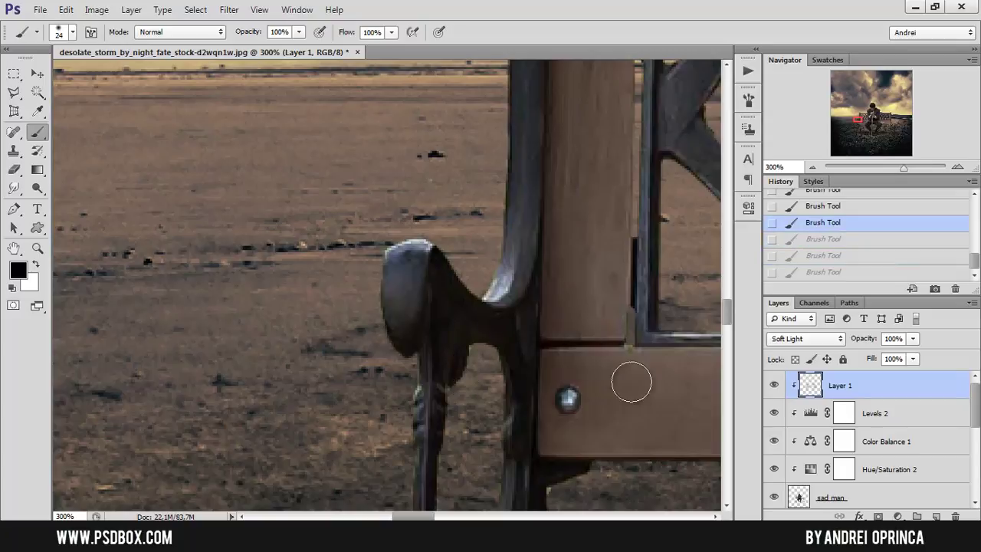
Paint black shading over the bench seat and backrest on the man's right-hand side of the image, using a 127 px brush at 21% opacity and 22% flow
scroll(412, 240, down, 3)
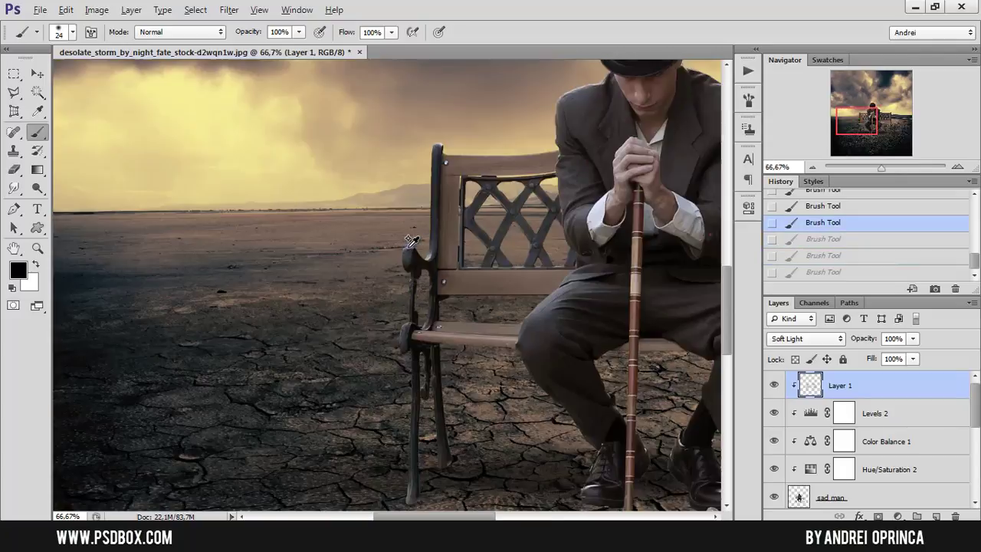
scroll(448, 238, down, 1)
scroll(344, 302, right, 3)
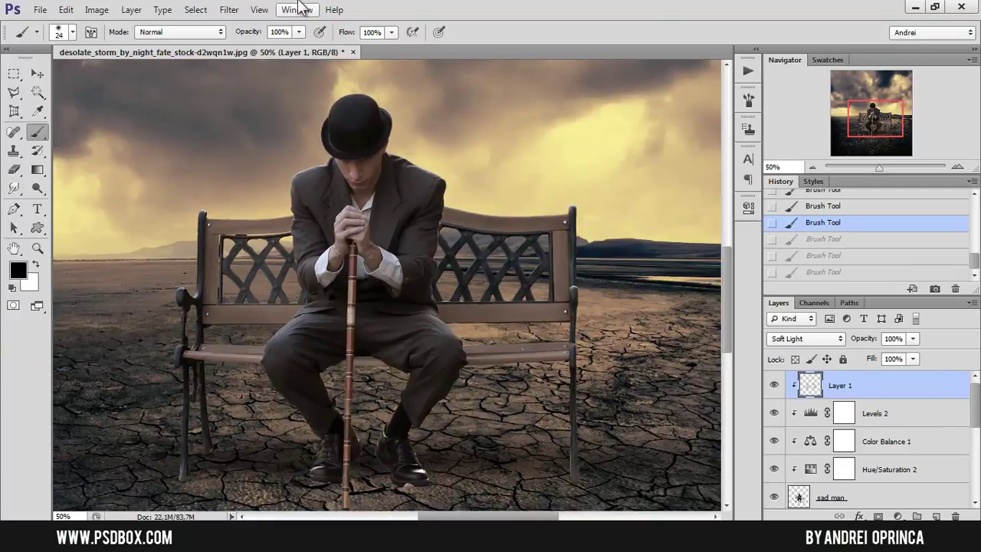
drag(263, 51, 249, 49)
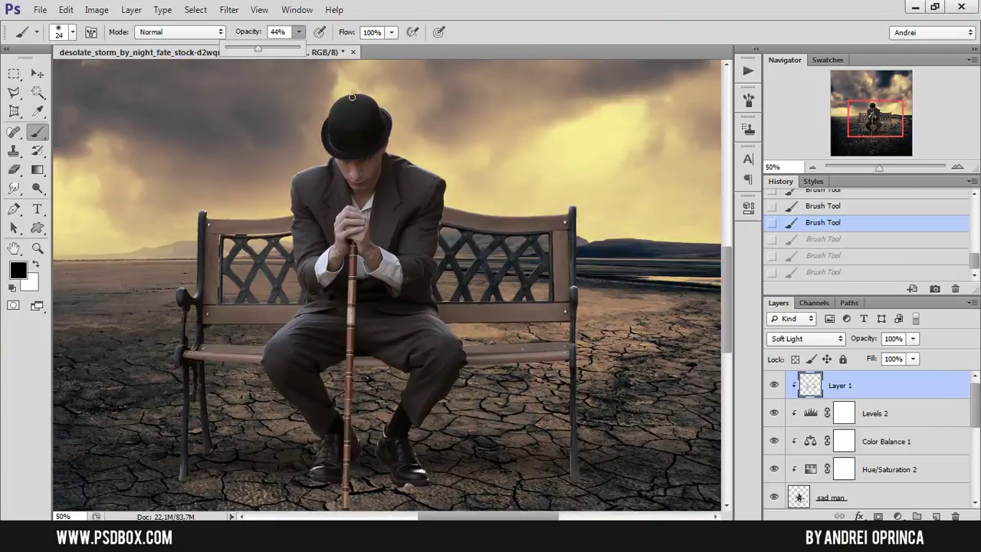
drag(484, 319, 495, 320)
click(391, 32)
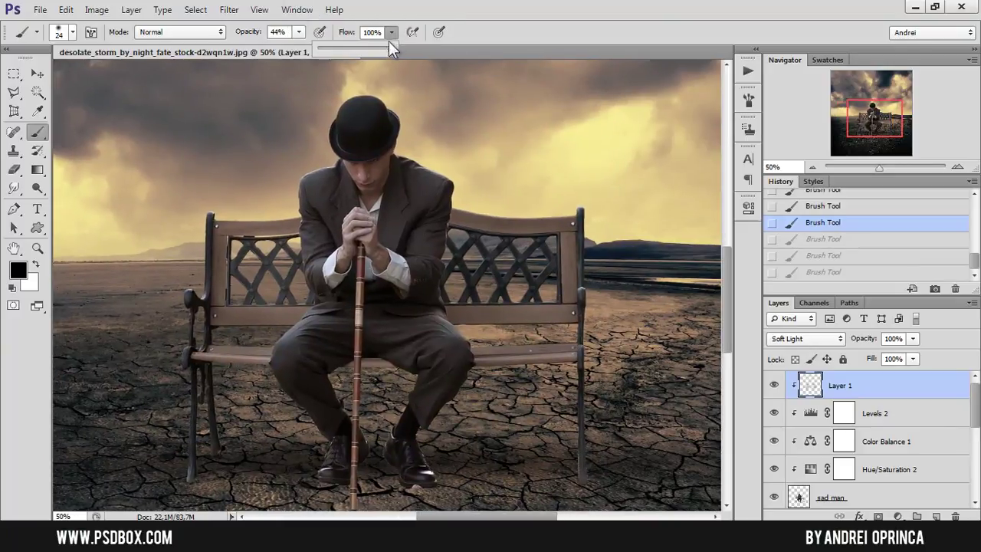
drag(347, 53, 346, 53)
right_click(405, 146)
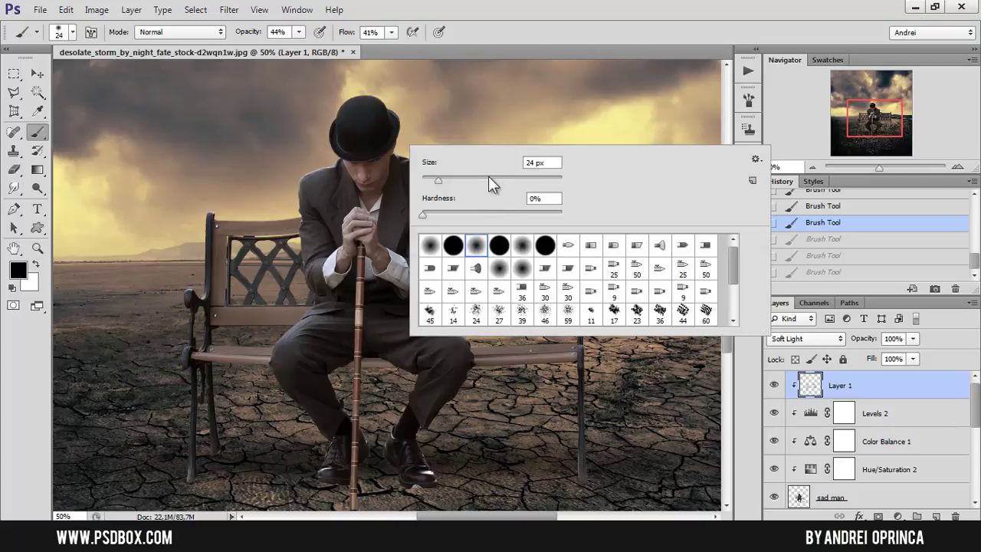
drag(491, 181, 501, 180)
click(299, 32)
drag(301, 50, 283, 50)
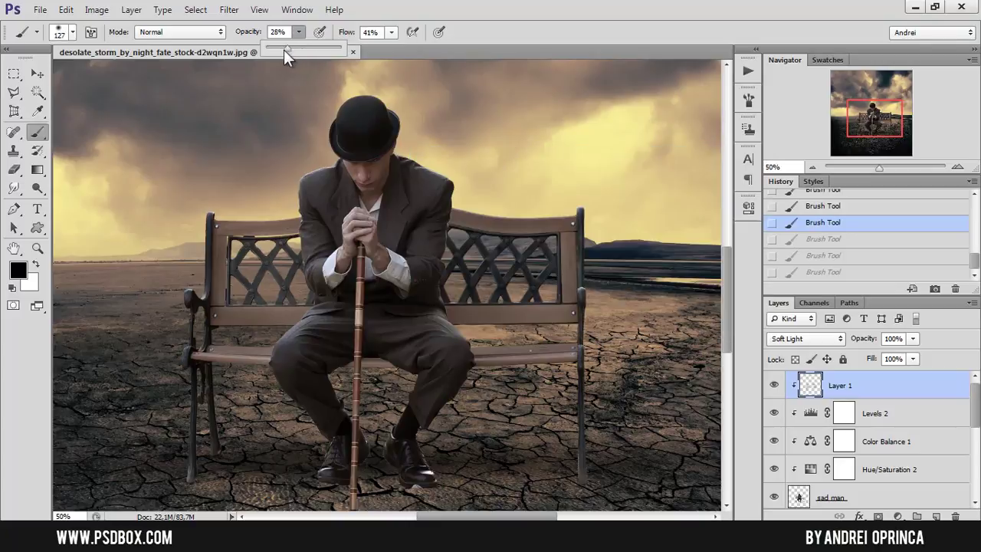
click(390, 32)
drag(506, 354, 576, 358)
click(457, 354)
click(560, 326)
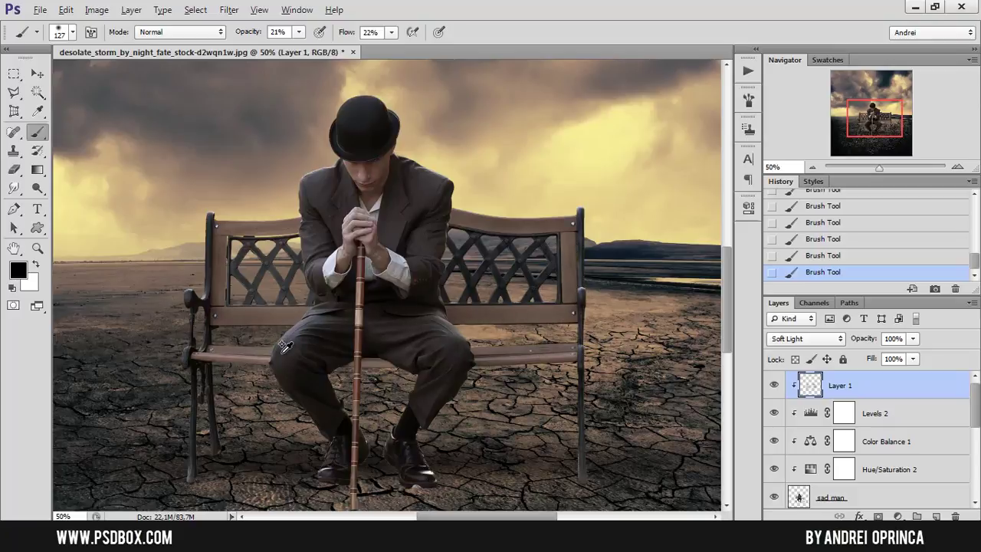
Compare the whole composite with and without the painted Soft Light shading layer
scroll(263, 349, down, 1)
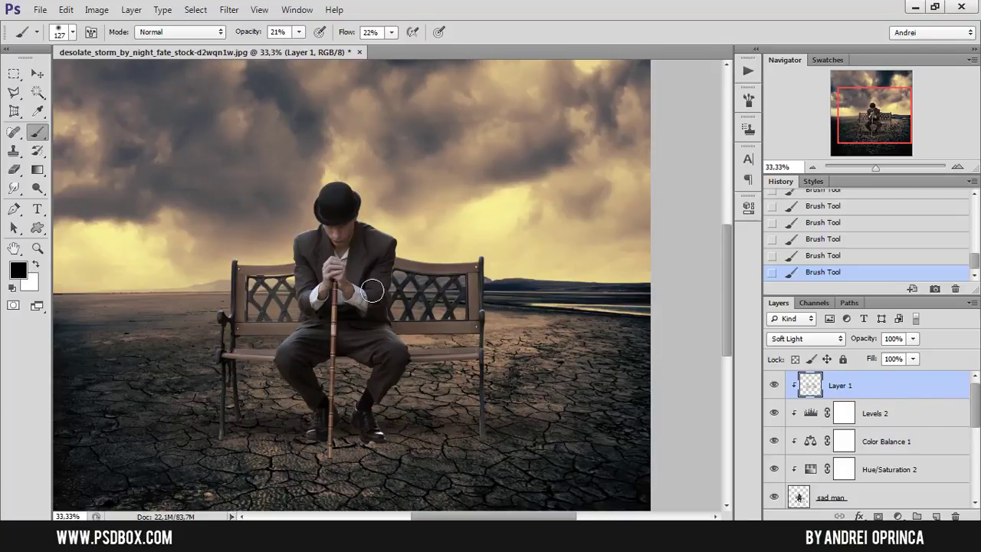
key(ctrl+minus)
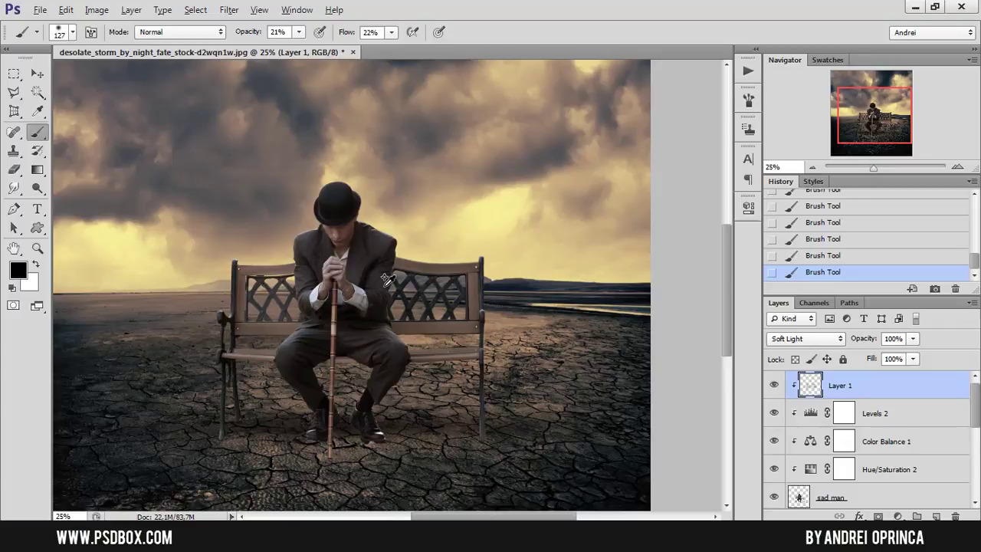
click(774, 385)
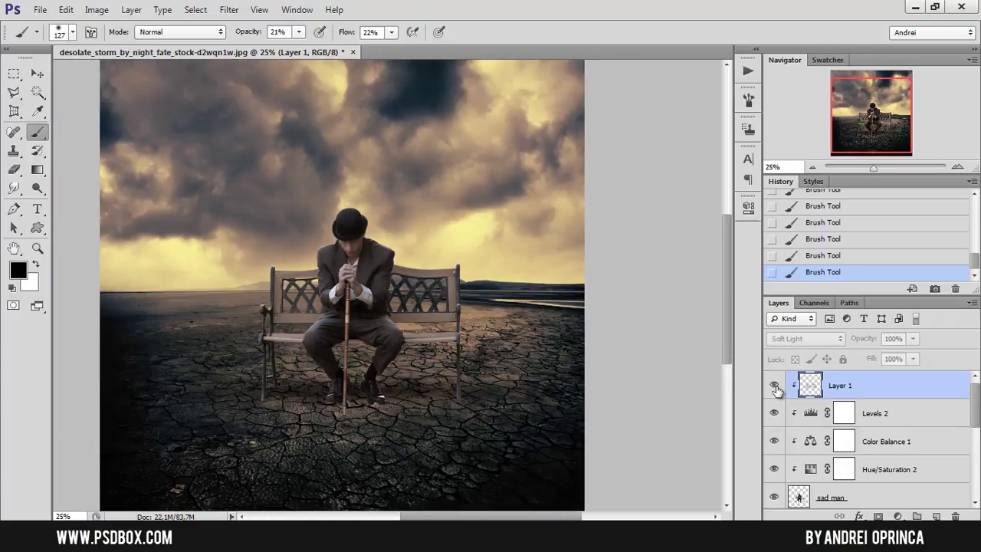
click(774, 386)
key(ctrl+plus)
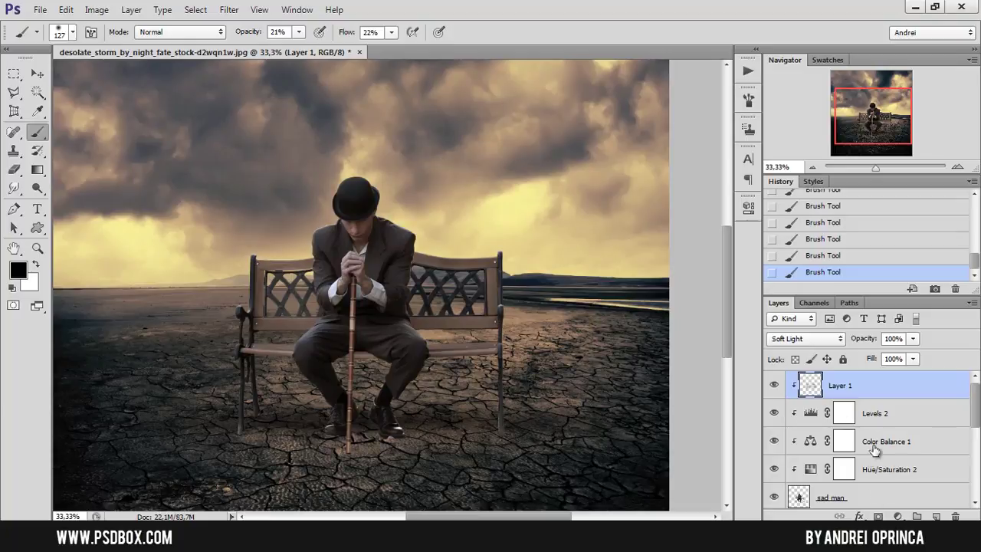
click(899, 517)
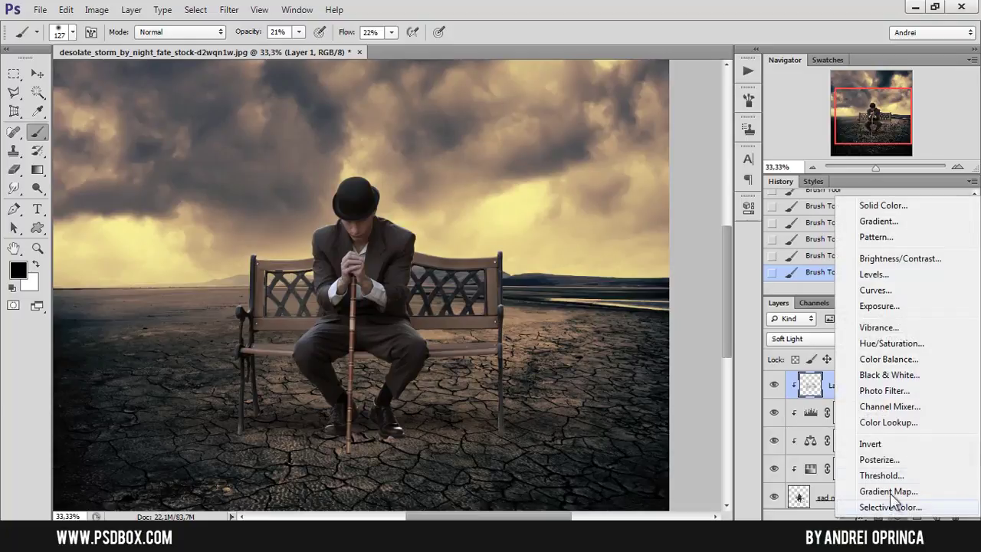
click(909, 346)
alt+click(905, 392)
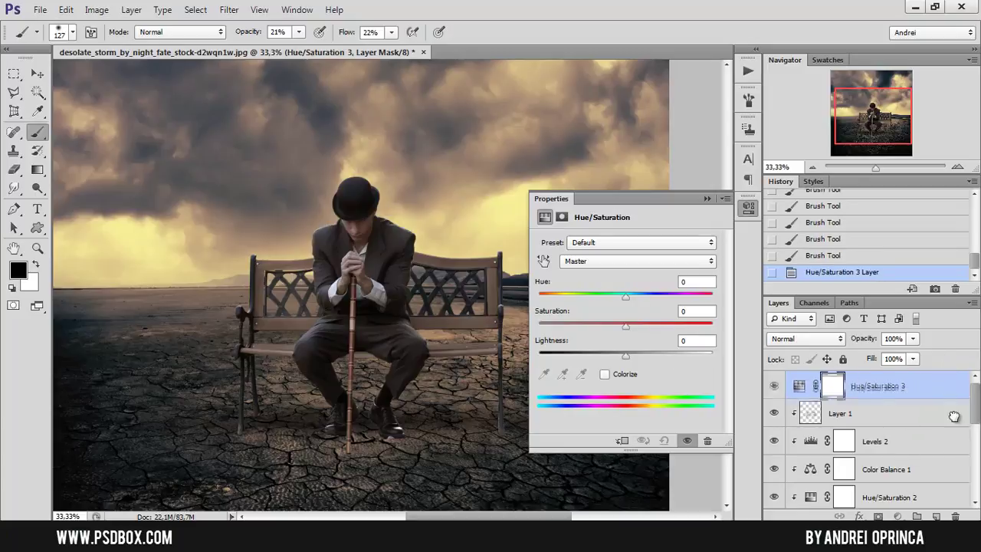
key(Delete)
Add a Gradient Map adjustment above the shading layer, clip it to the layers below, and apply the Violet, Orange preset
click(898, 516)
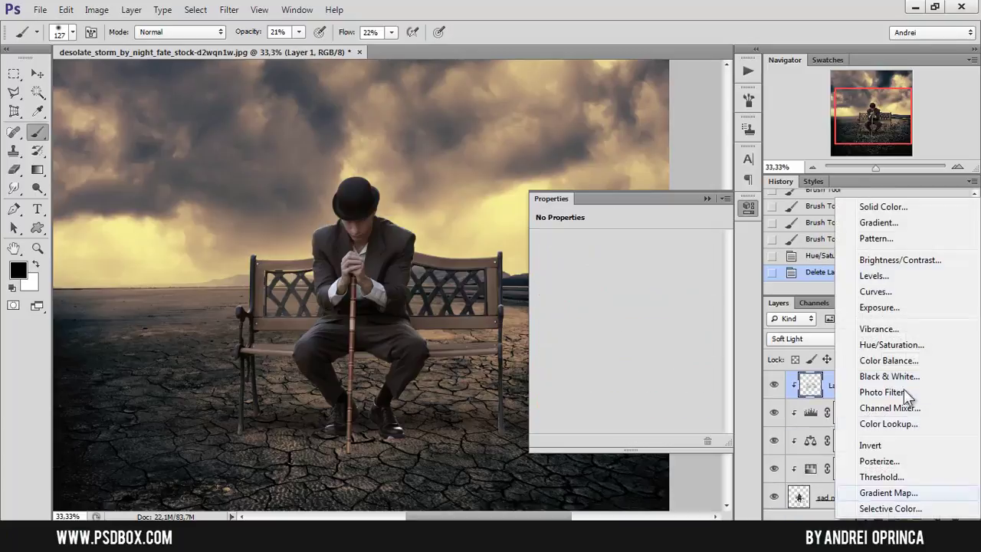
click(888, 492)
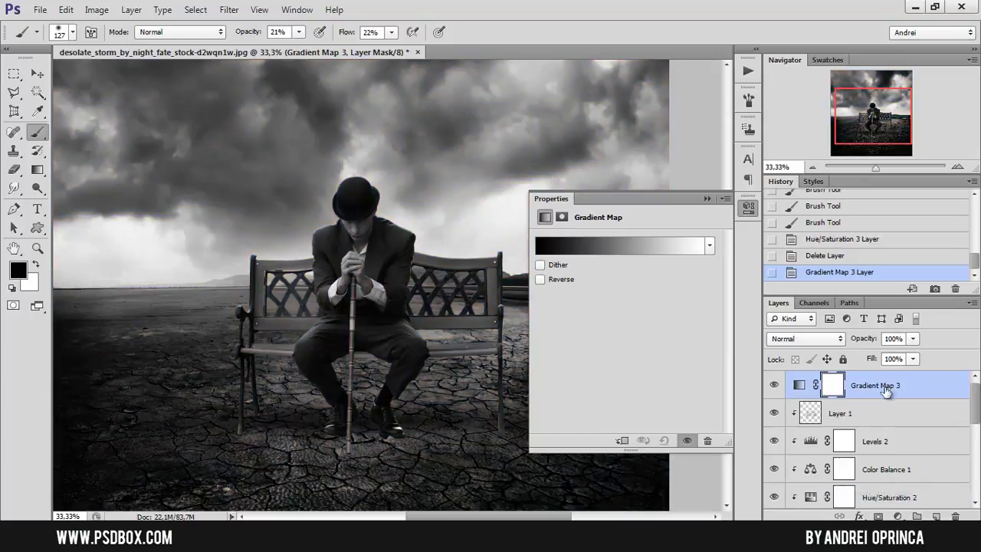
alt+click(898, 394)
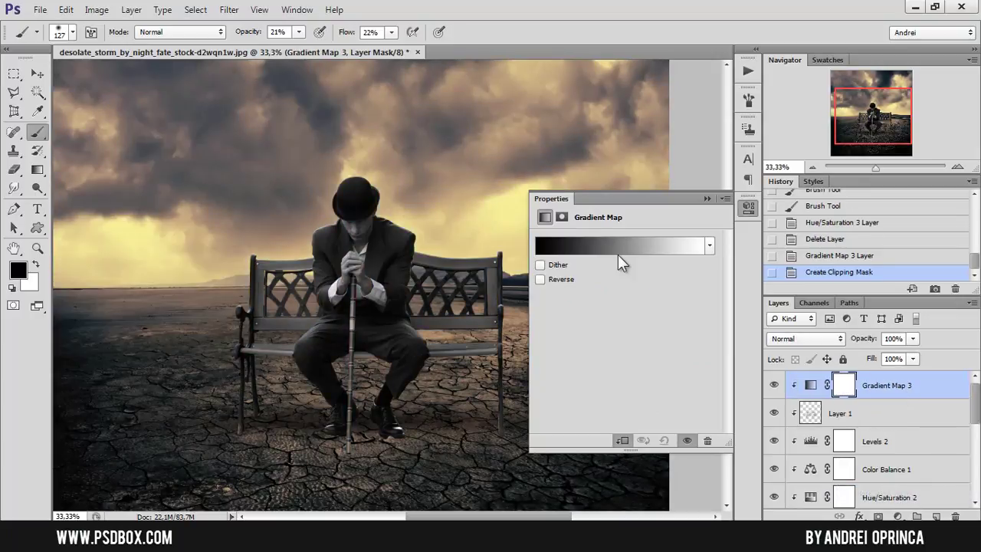
click(618, 250)
click(681, 184)
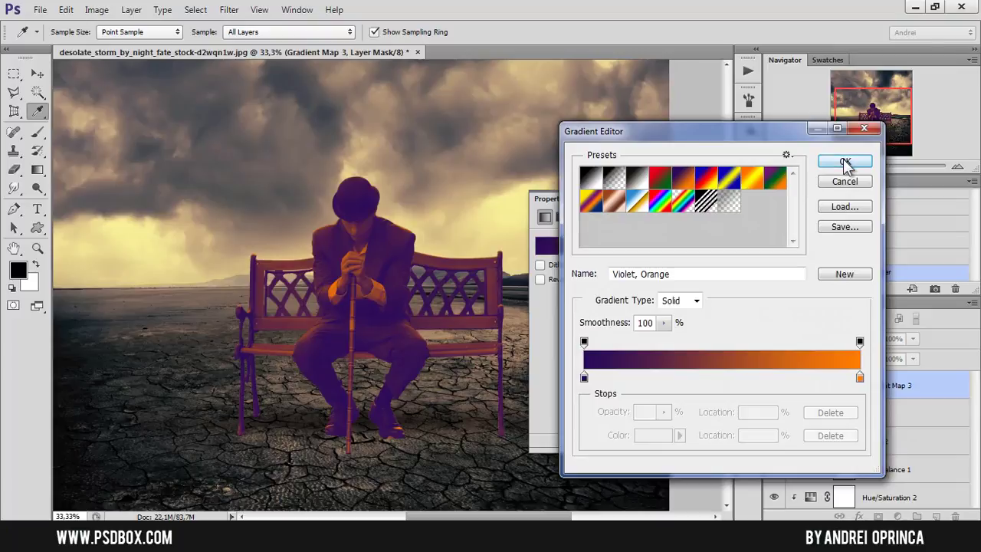
click(845, 163)
click(708, 199)
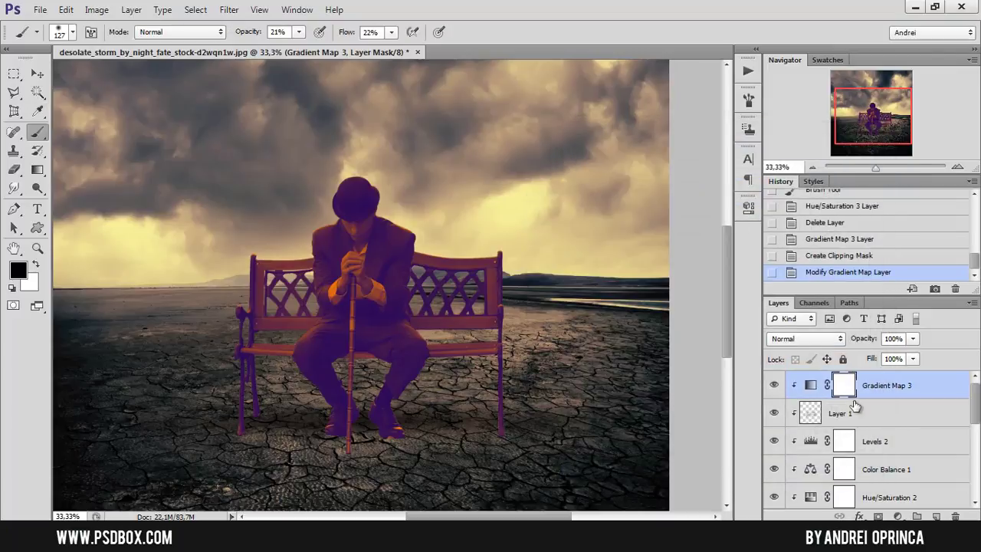
Try blending the gradient map in Hard Light mode at 26% opacity
scroll(854, 406, down, 1)
scroll(855, 406, up, 1)
click(824, 339)
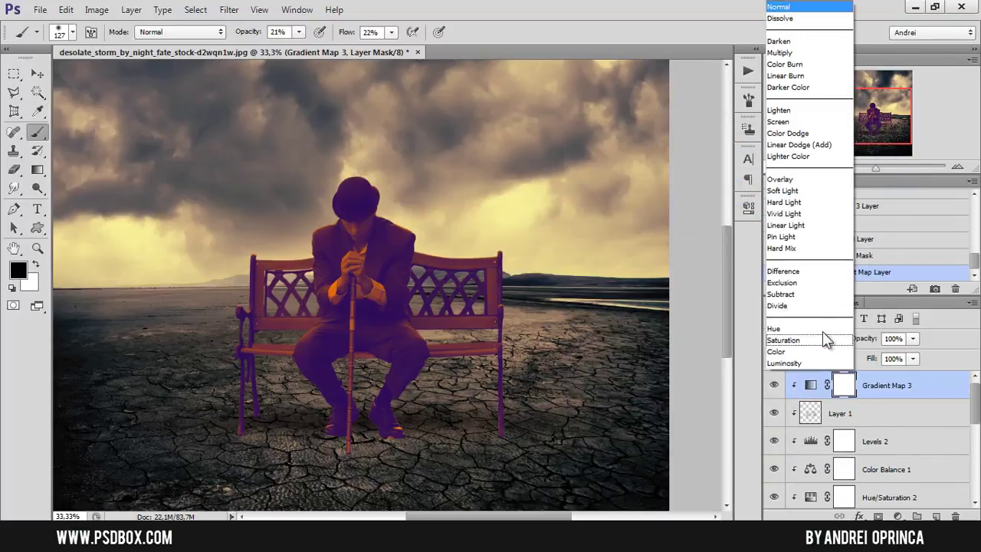
click(803, 210)
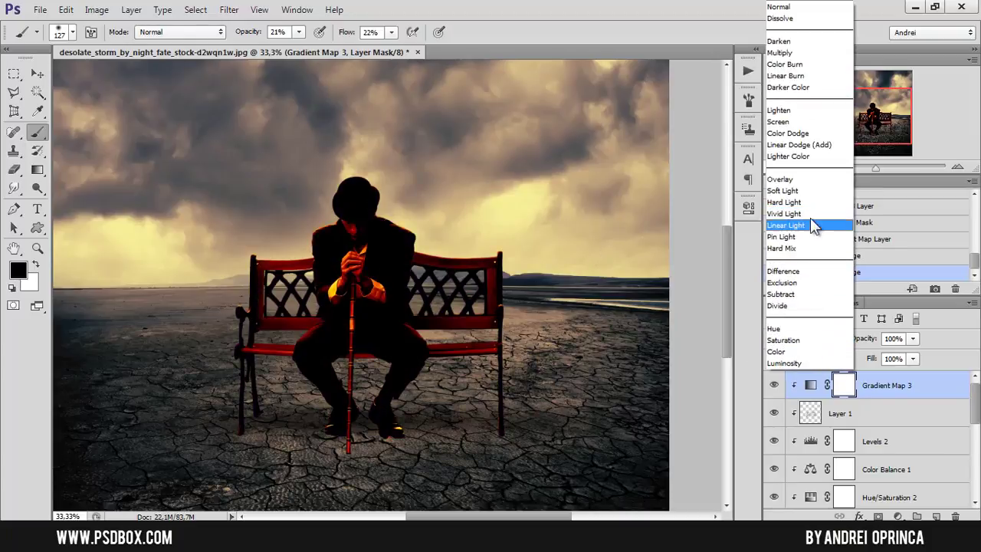
click(804, 206)
click(913, 339)
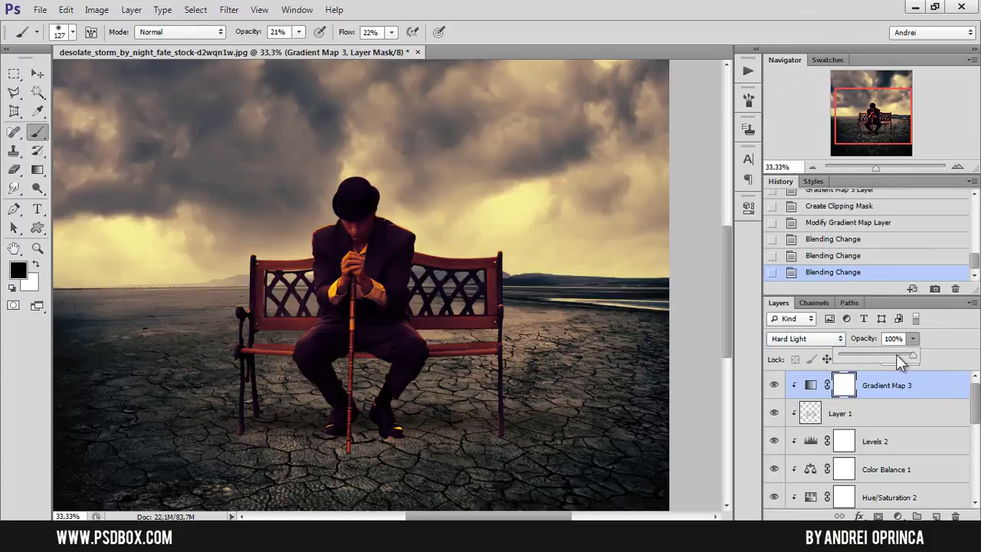
drag(872, 355, 870, 354)
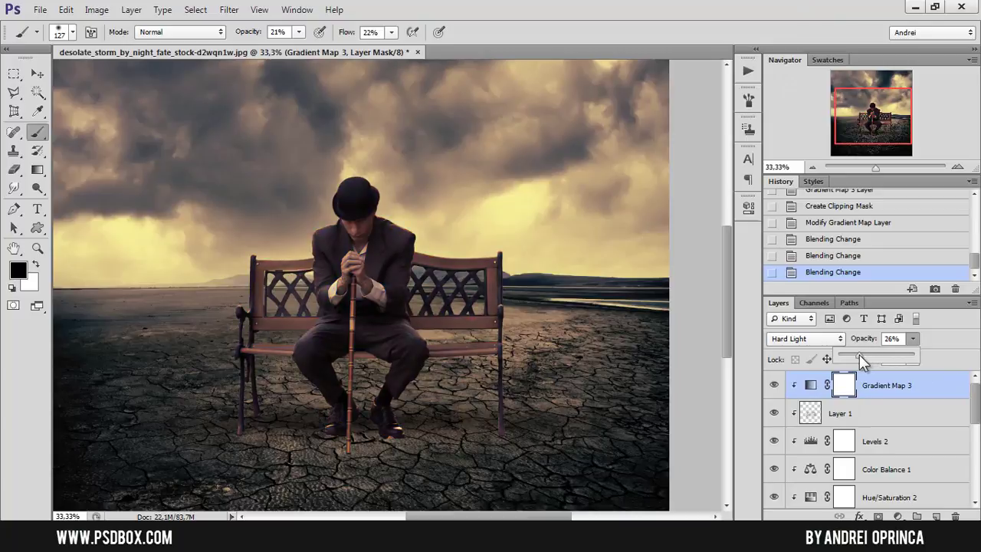
drag(861, 356, 859, 356)
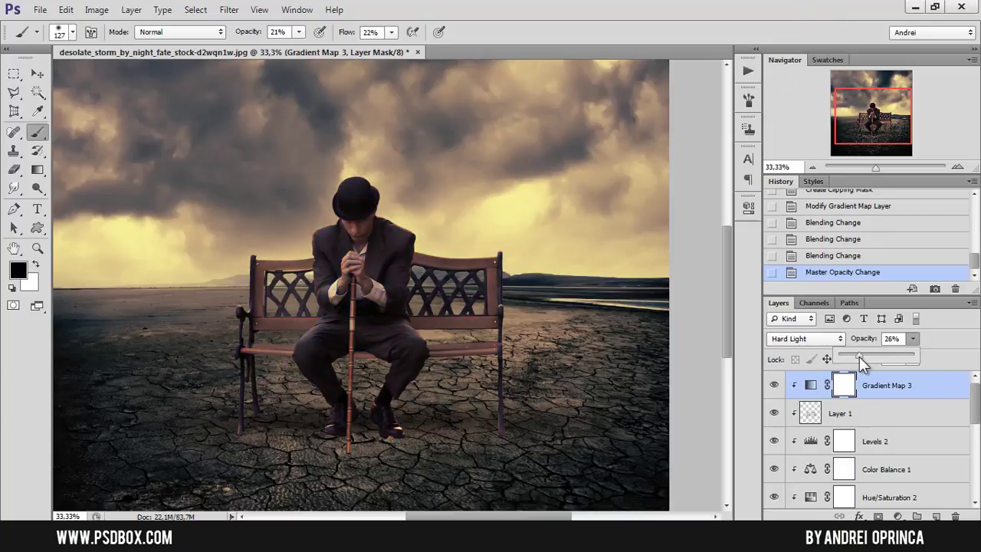
Try the gradient map in Color Burn mode and reduce its opacity to 16%
click(811, 339)
click(782, 61)
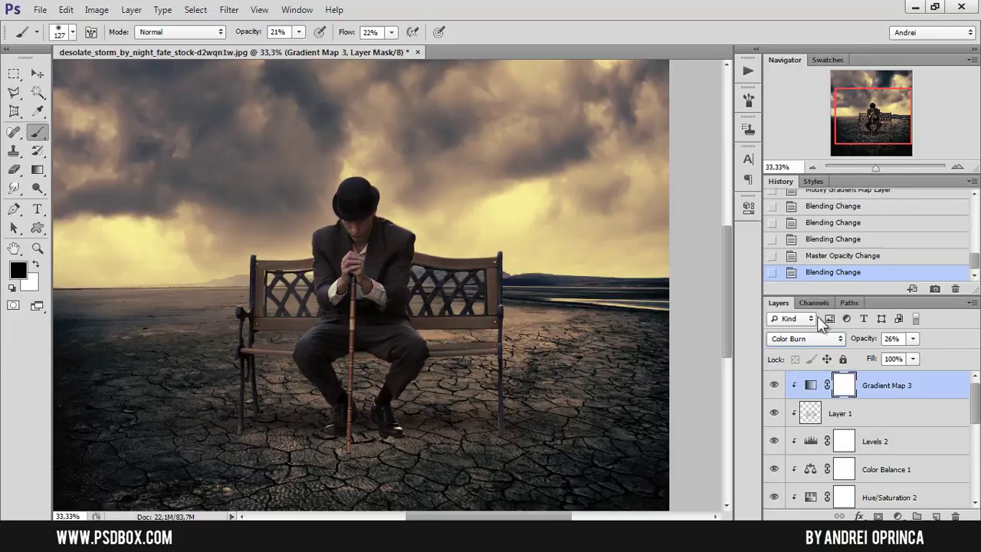
click(913, 338)
click(924, 353)
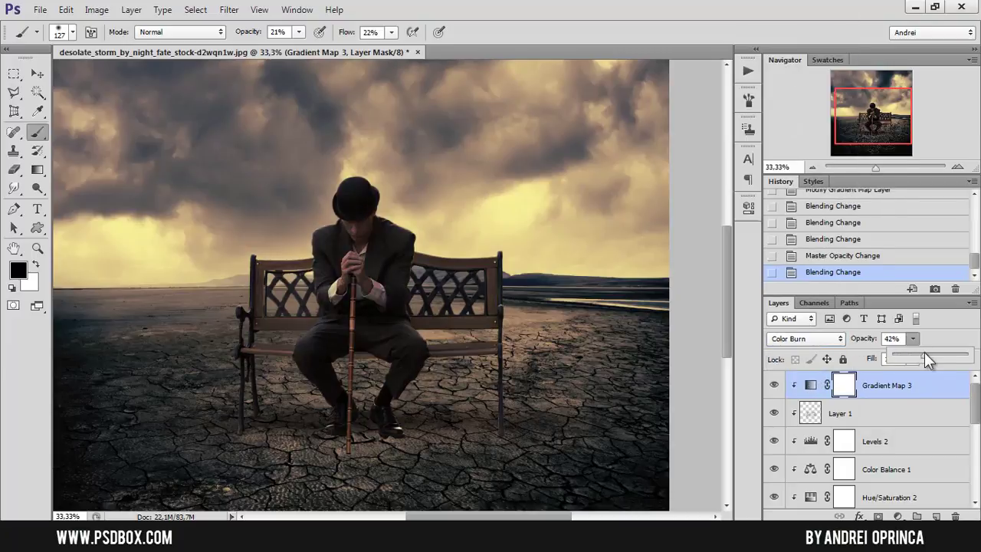
Try the gradient map in Linear Light mode at 15% opacity
click(811, 338)
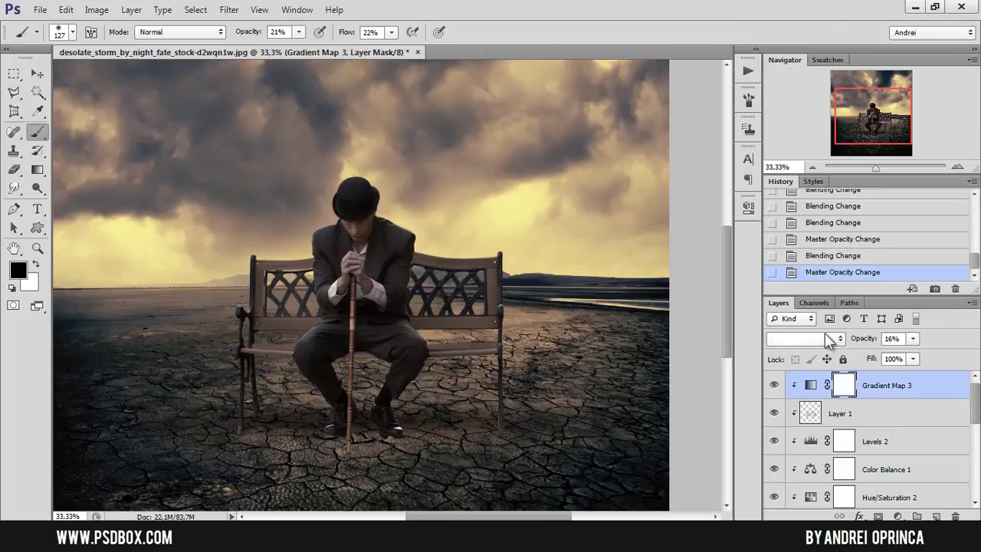
click(811, 338)
click(782, 236)
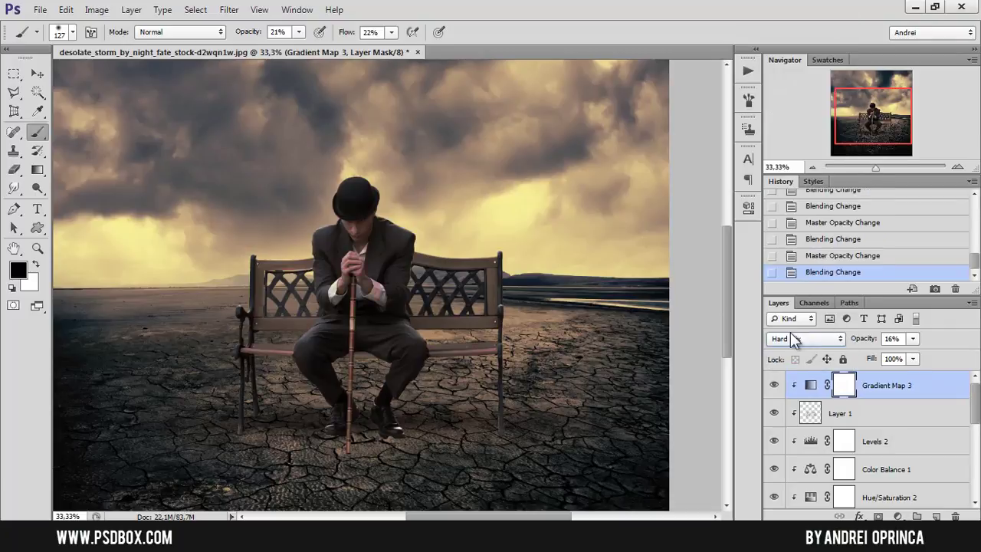
key(Up)
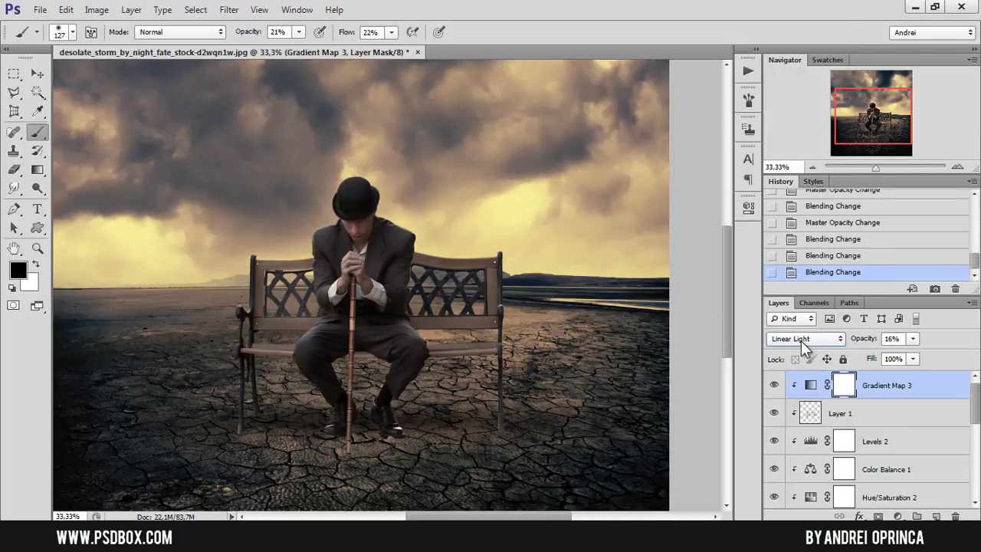
click(913, 341)
drag(923, 354, 912, 351)
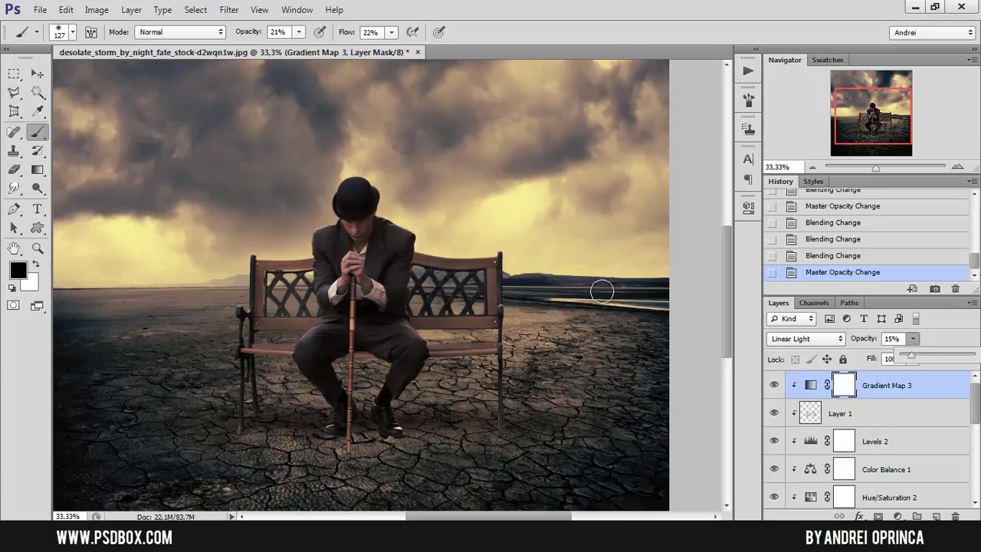
Set the gradient map's blend mode to Hard Light and its opacity to 41%
click(15, 75)
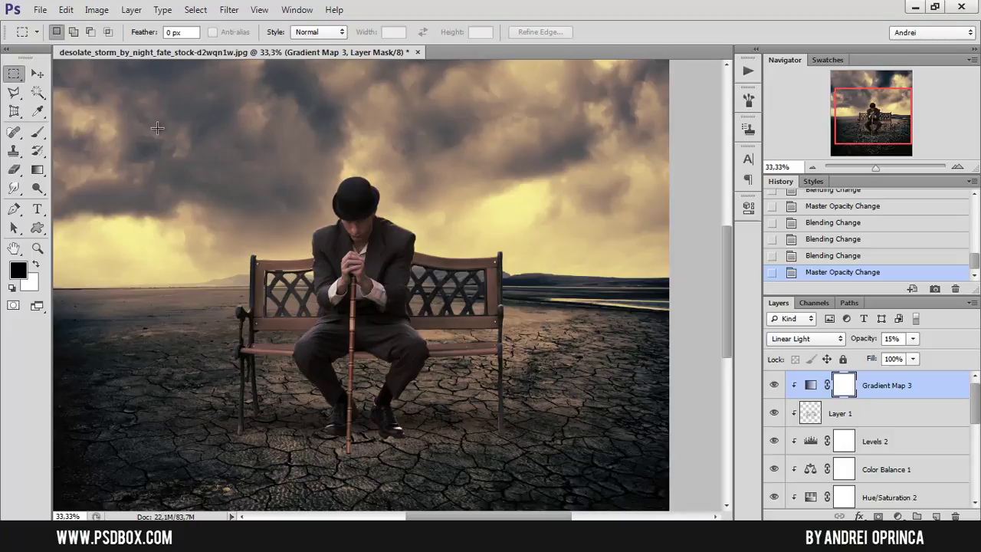
key(ctrl+minus)
key(ctrl+minus)
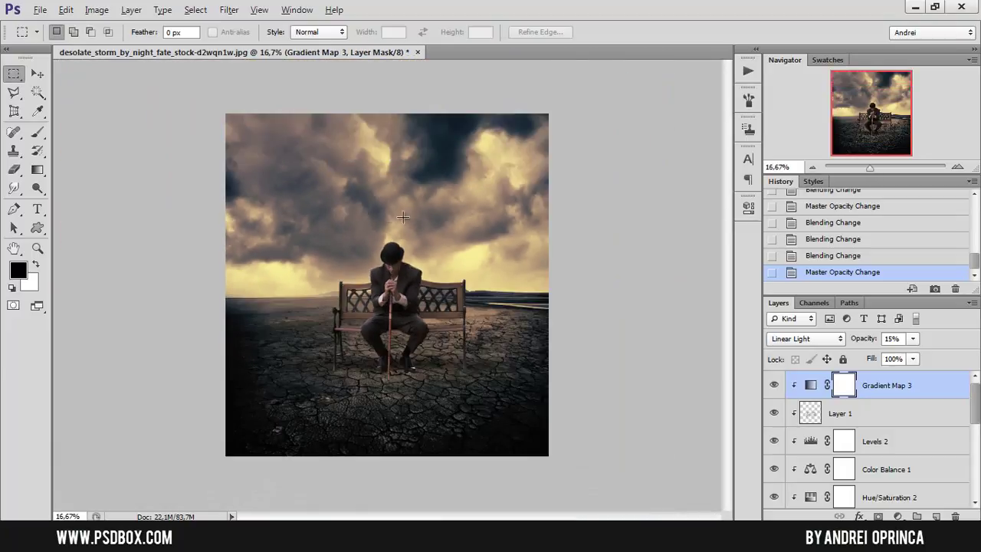
key(ctrl+plus)
click(786, 341)
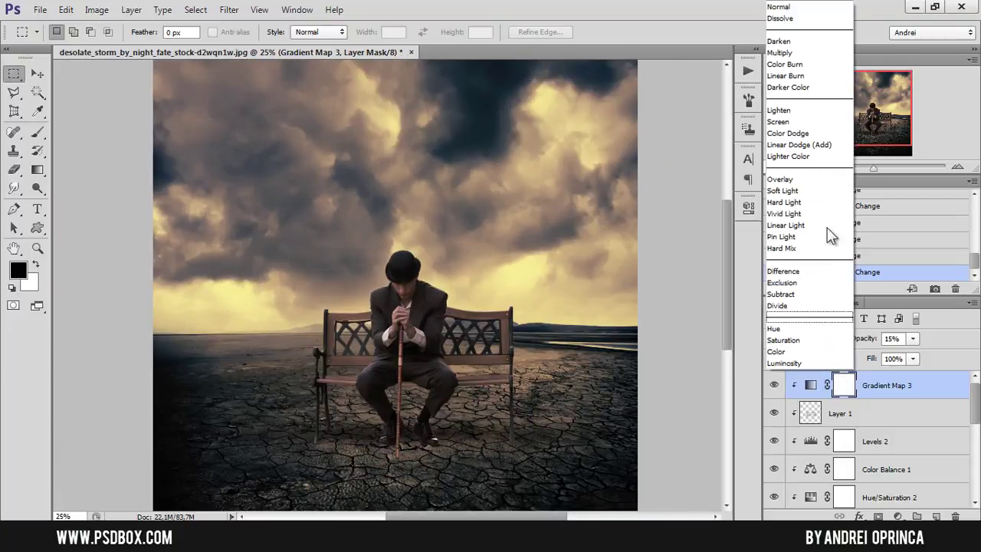
click(790, 217)
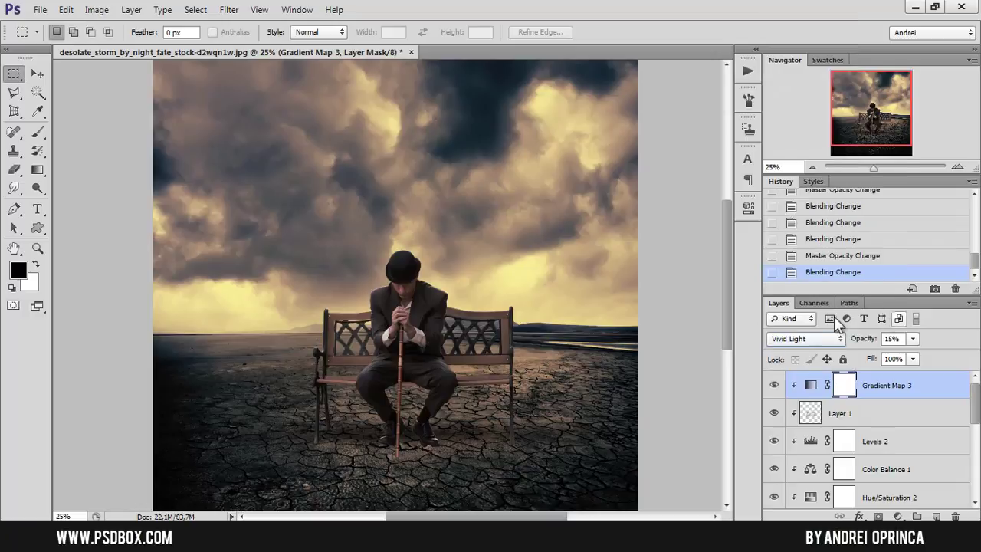
scroll(795, 344, up, 1)
click(912, 338)
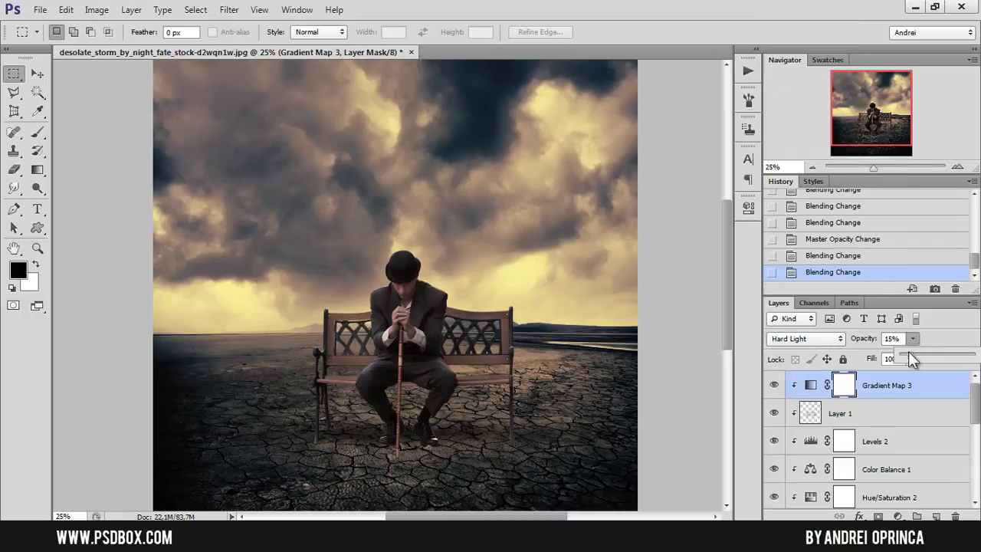
drag(919, 351, 931, 351)
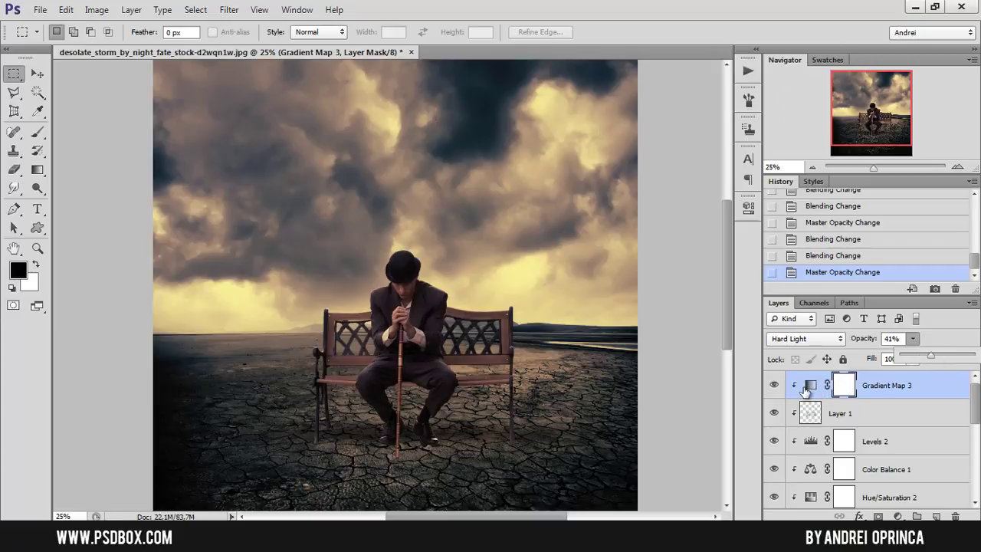
Recolor the gradient map's violet stop to the muted dark purple 2e1e47
double_click(810, 384)
click(552, 250)
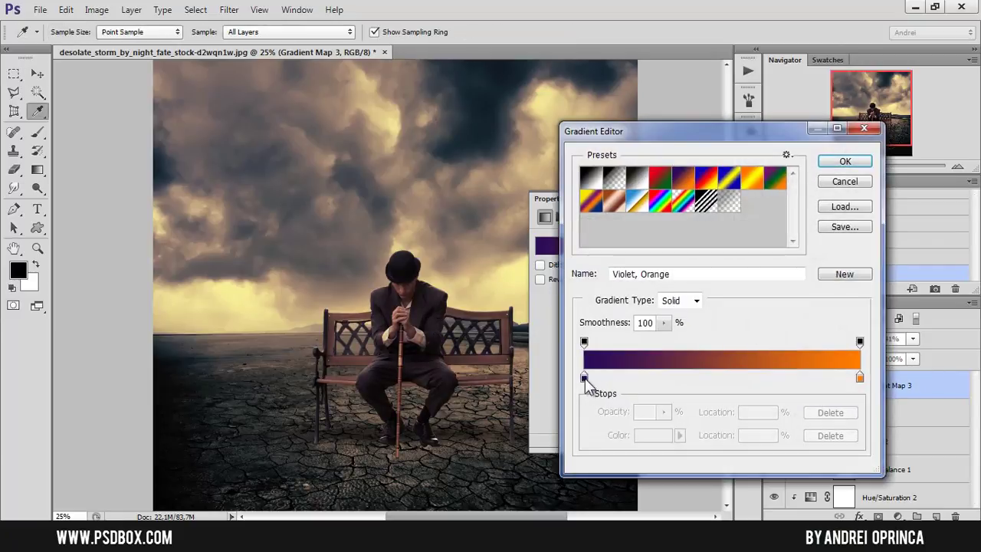
click(584, 377)
click(668, 437)
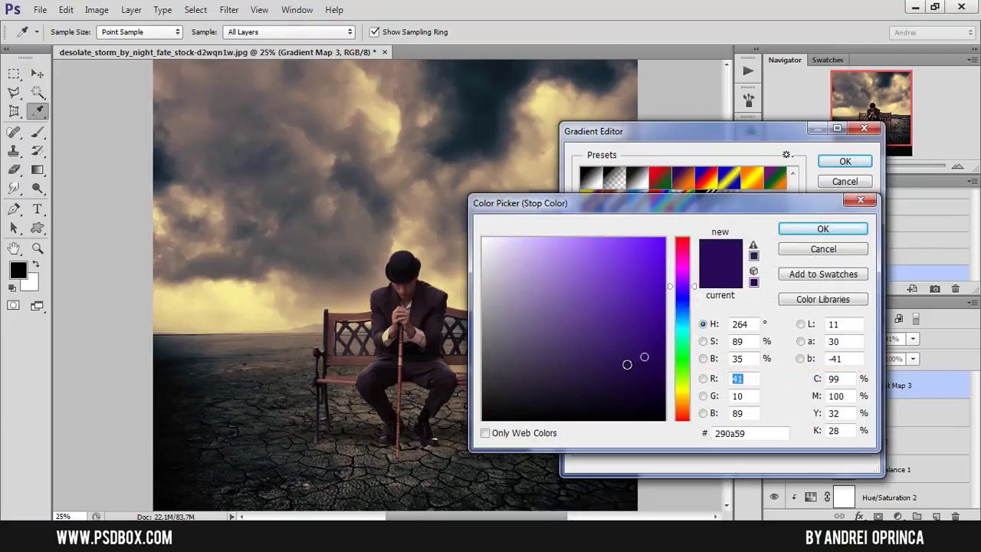
click(594, 357)
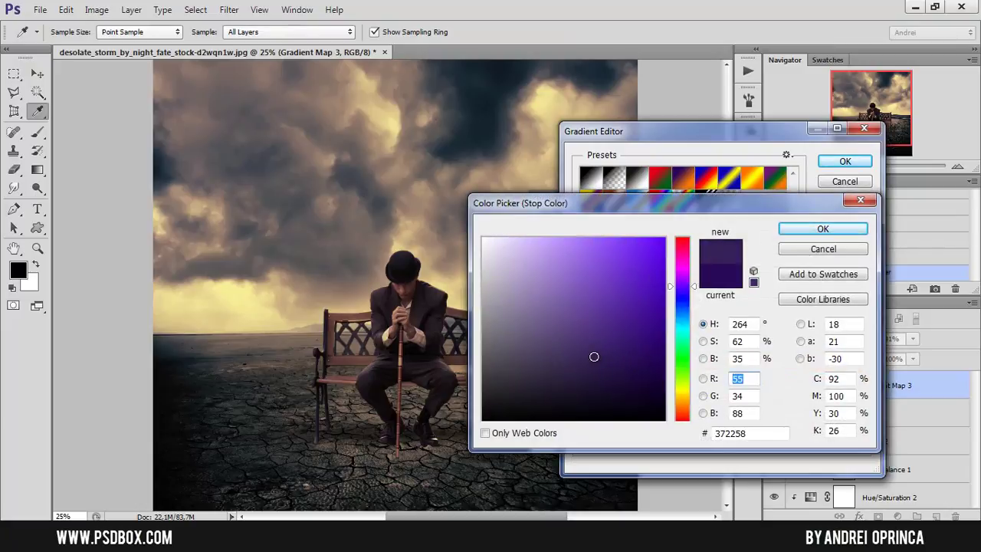
mouse_move(594, 357)
mouse_down()
mouse_move(591, 348)
mouse_move(588, 369)
mouse_up()
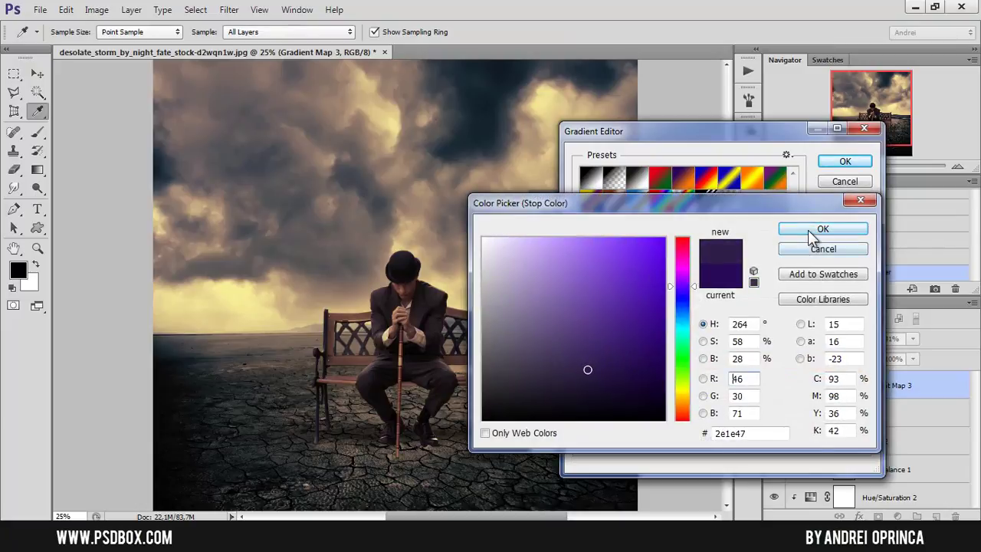
click(814, 230)
Recolor the clipped gradient map's orange stop to the muted tan c09872 and apply the gradient
click(859, 377)
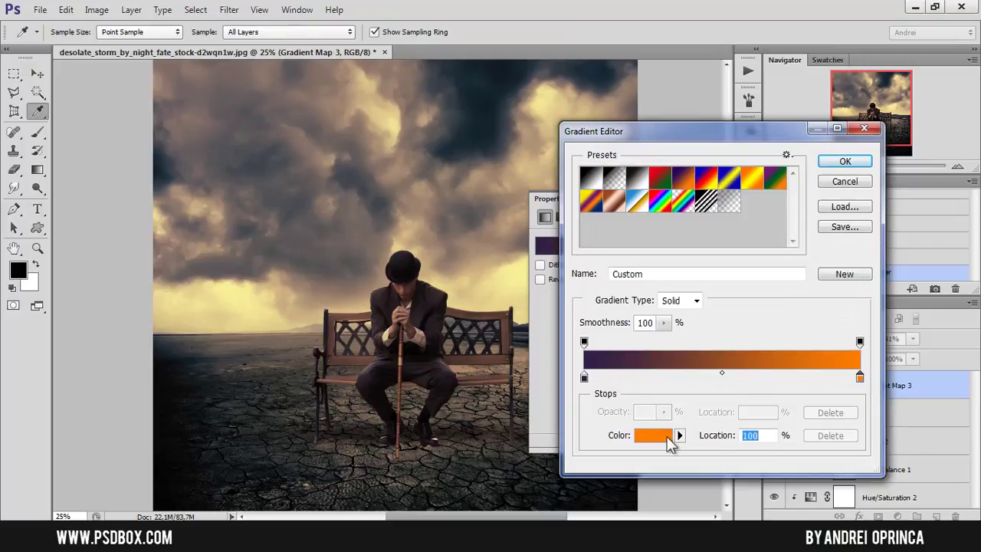
click(652, 435)
click(558, 283)
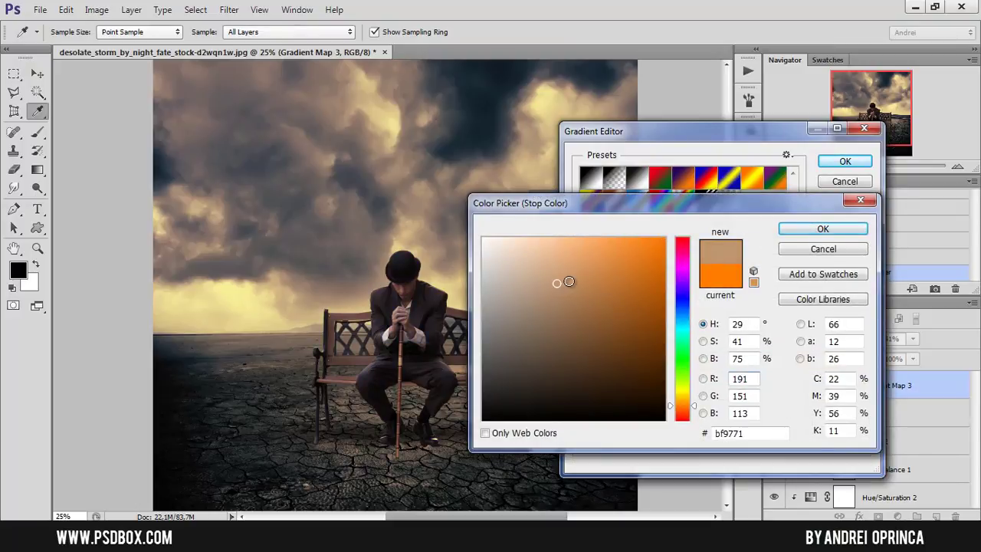
drag(568, 282, 562, 288)
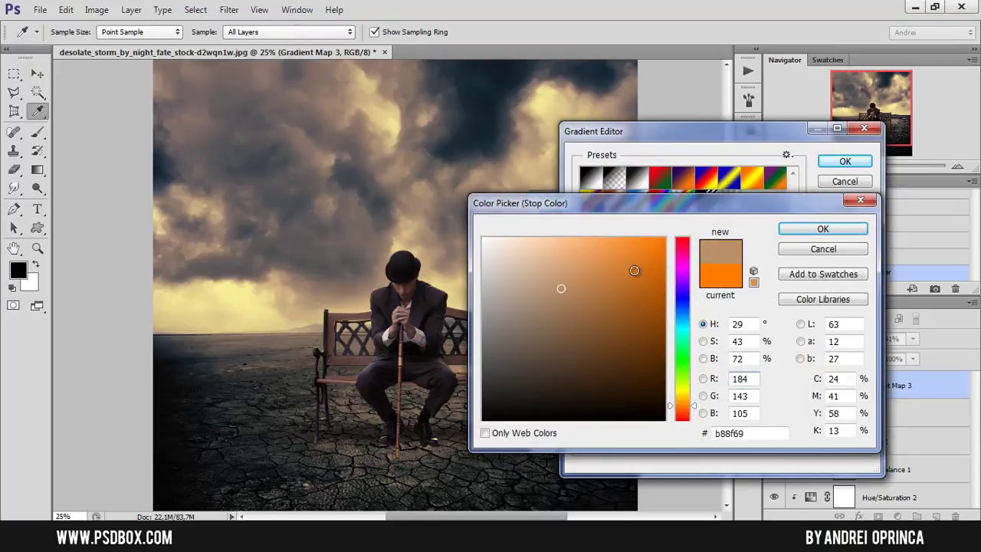
mouse_move(633, 270)
mouse_down()
mouse_move(682, 255)
mouse_move(613, 284)
mouse_move(557, 283)
mouse_up()
click(822, 229)
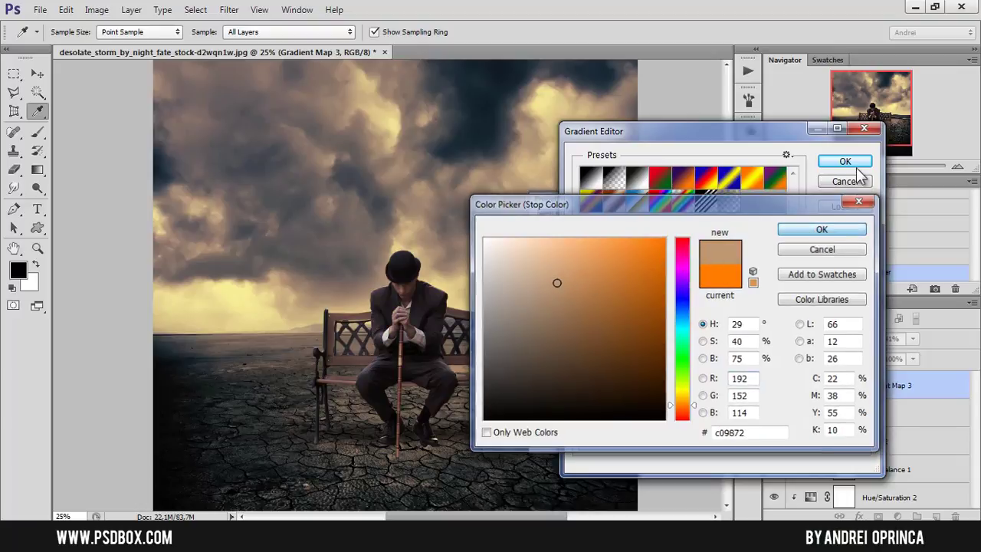
click(845, 161)
click(708, 202)
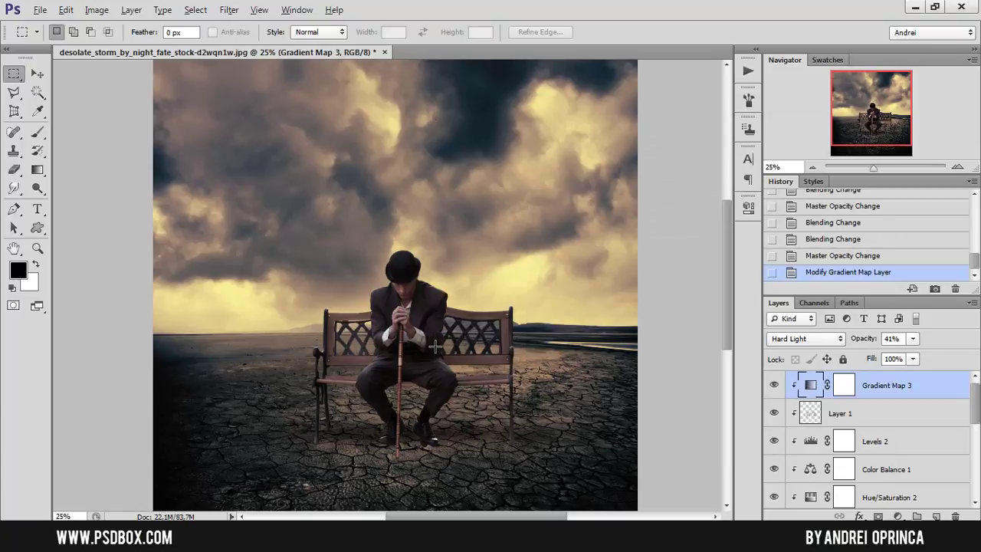
Examine how the toned man and bench blend with the background, close up and in the overall view
scroll(434, 347, up, 3)
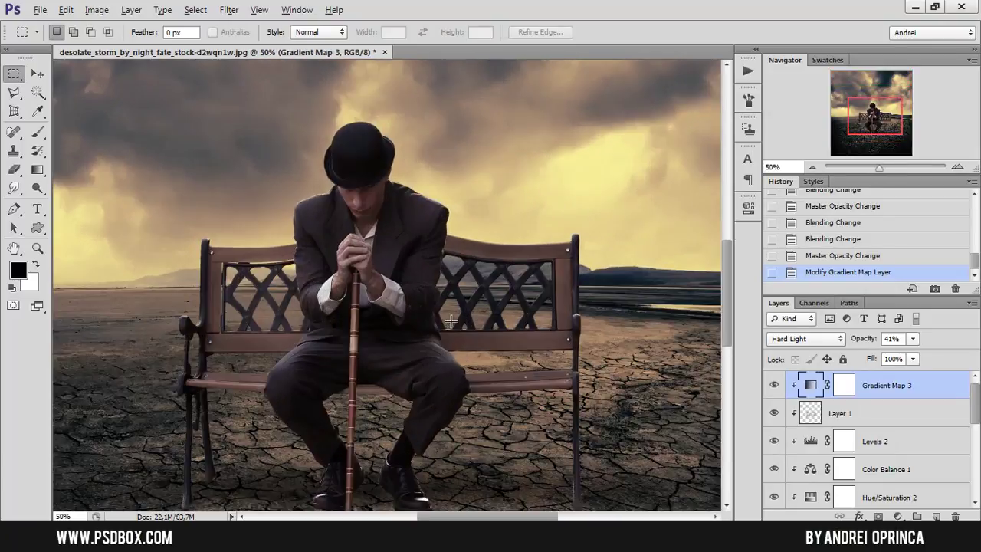
drag(426, 327, 472, 297)
scroll(456, 303, down, 1)
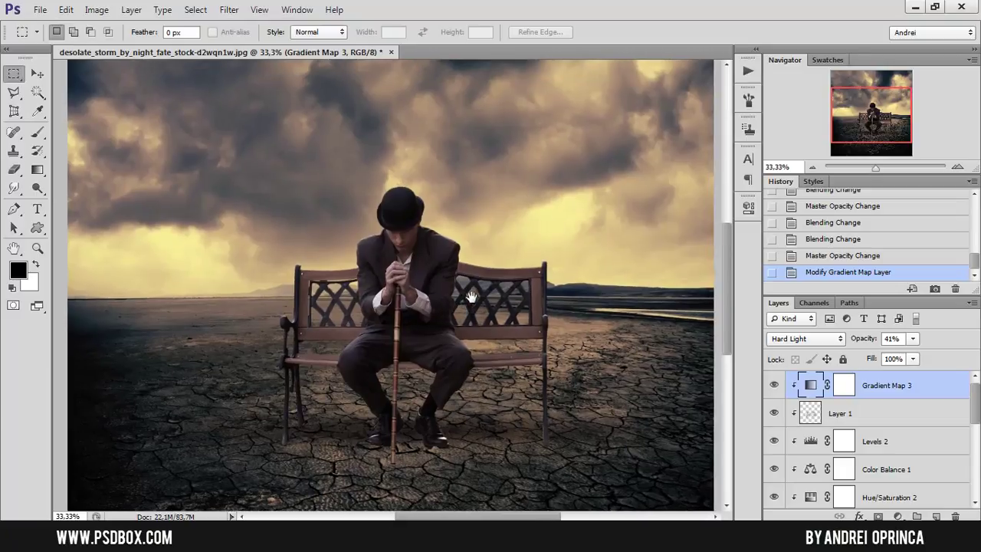
scroll(472, 297, down, 1)
scroll(472, 296, up, 1)
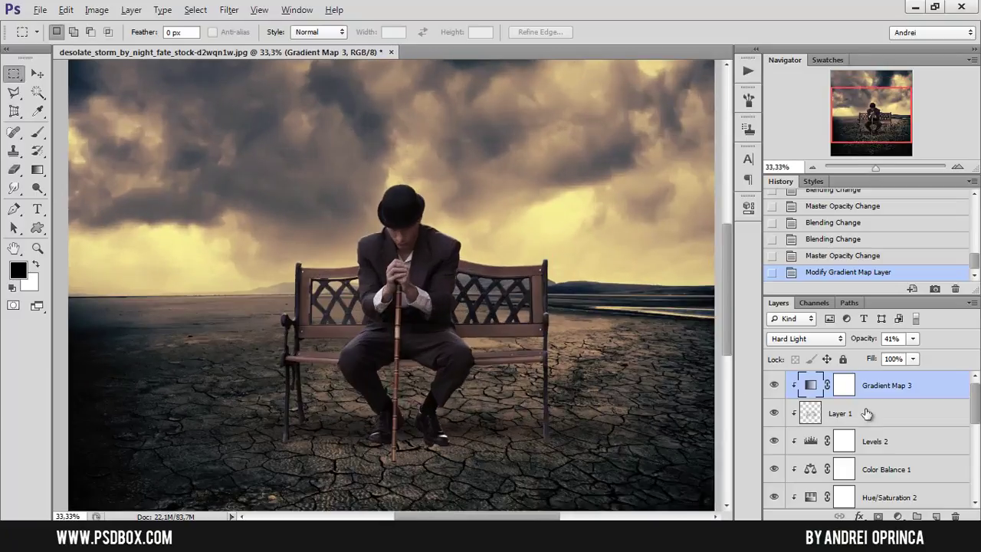
double_click(811, 385)
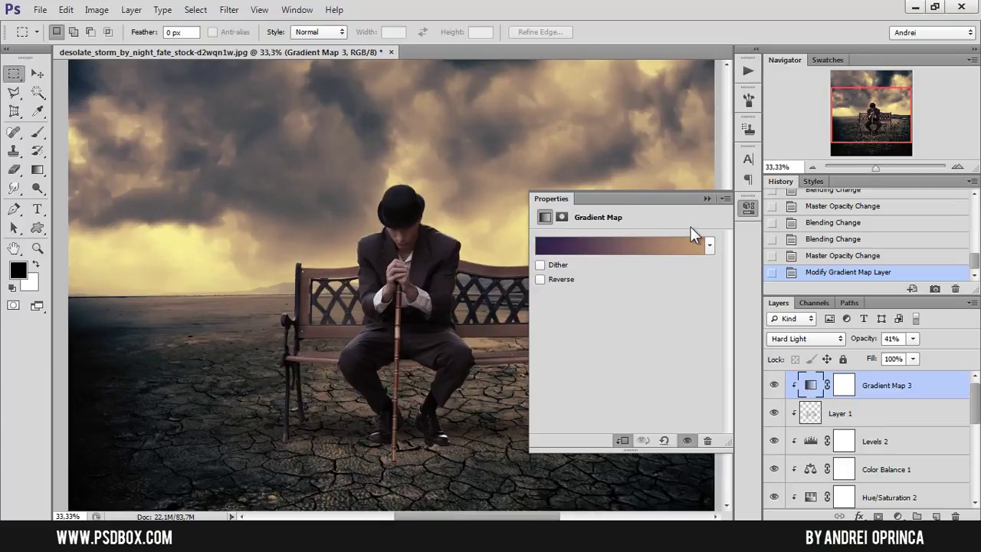
click(705, 197)
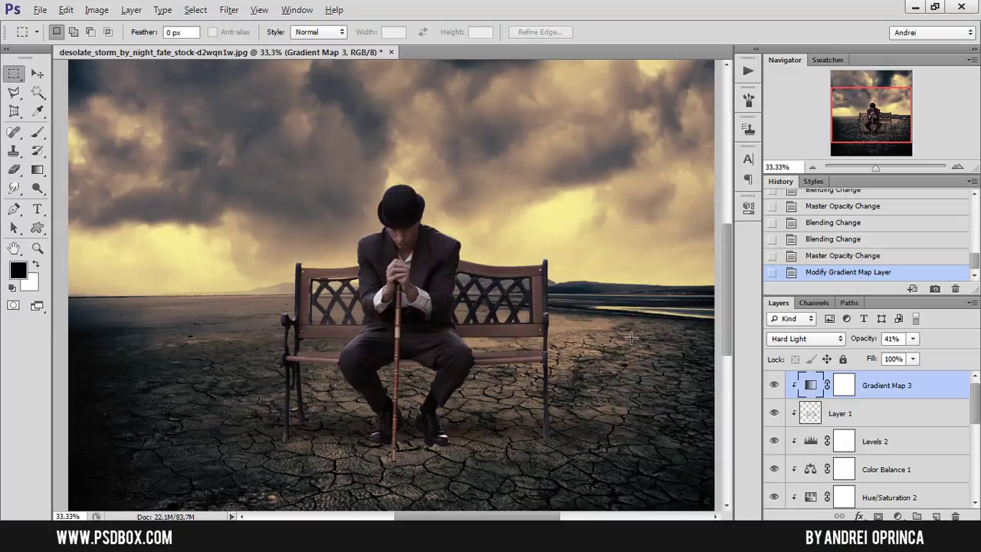
scroll(591, 357, down, 1)
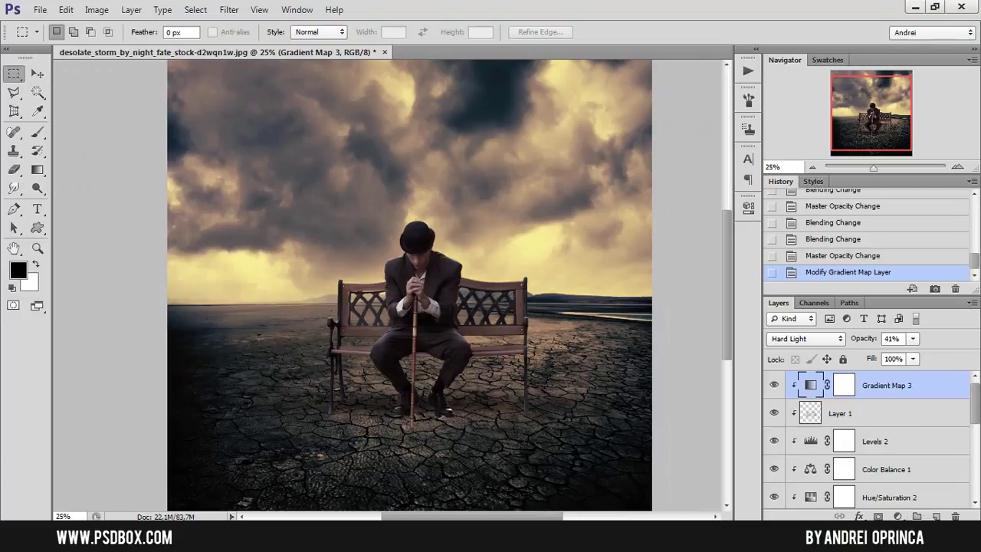
Add a gradient map above the whole composition using the Violet, Orange preset
click(897, 516)
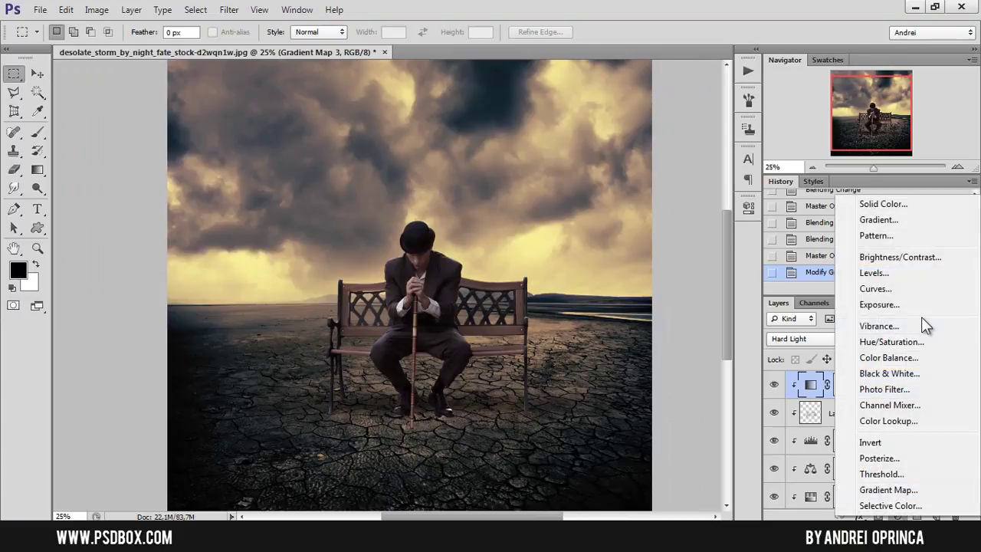
click(888, 490)
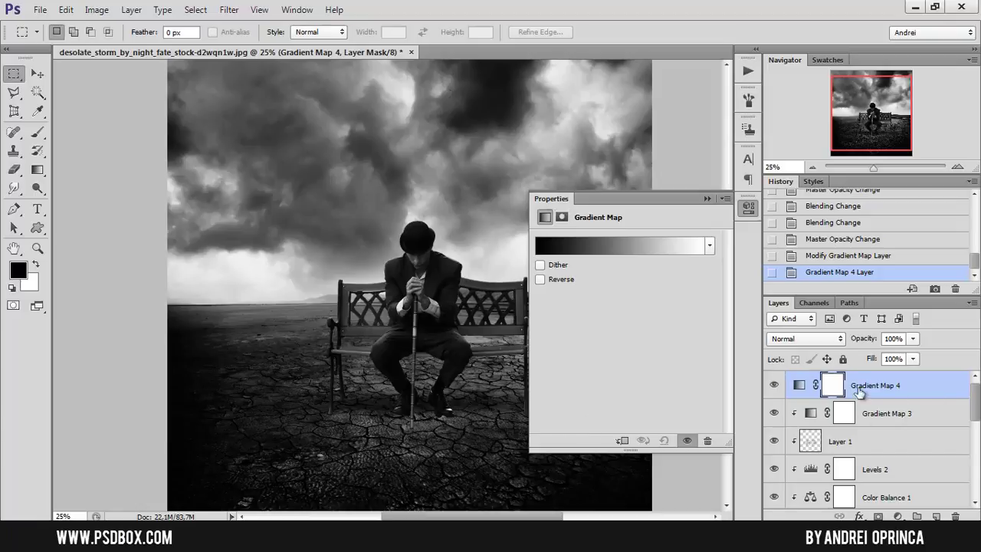
click(658, 246)
click(680, 182)
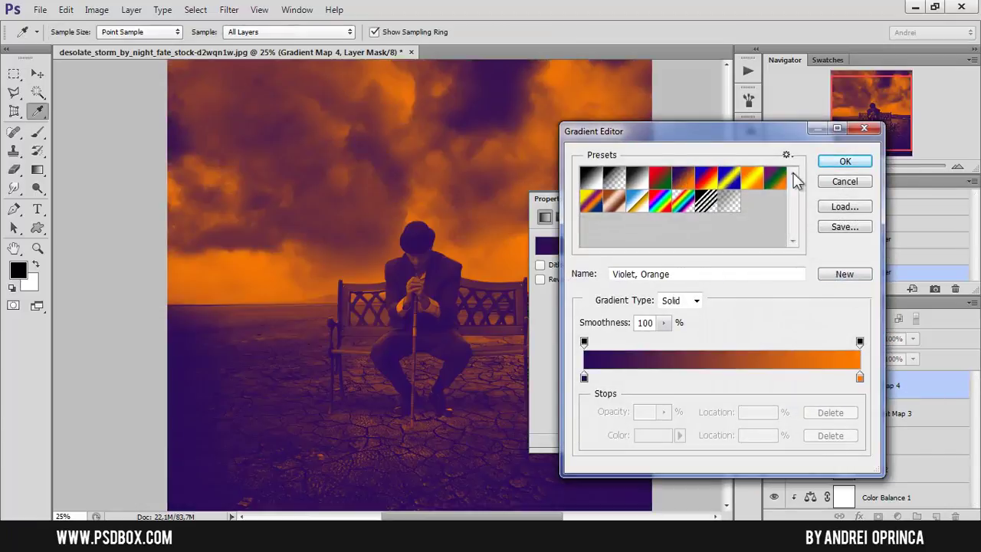
click(860, 165)
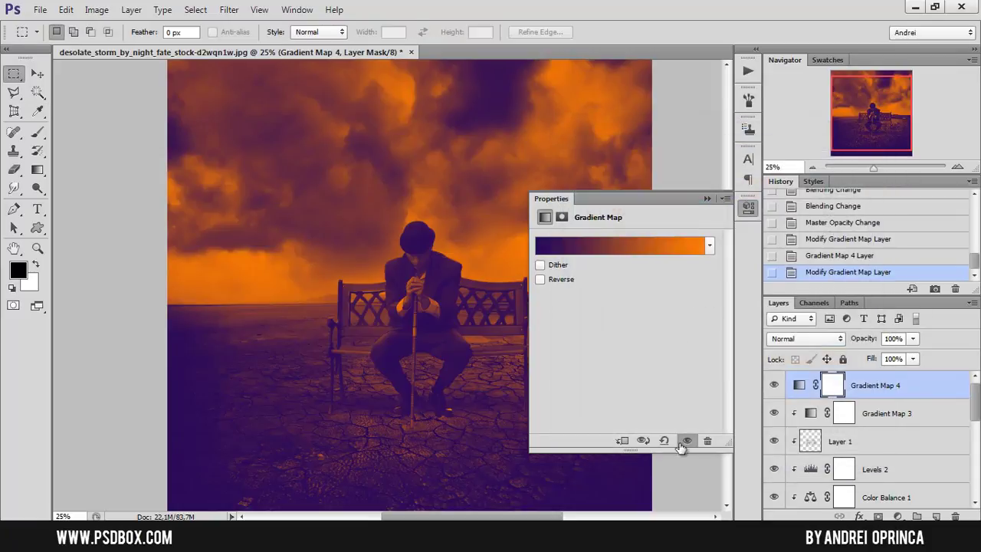
Recolor the new gradient map's violet stop to a muted dark blue
click(650, 250)
click(584, 376)
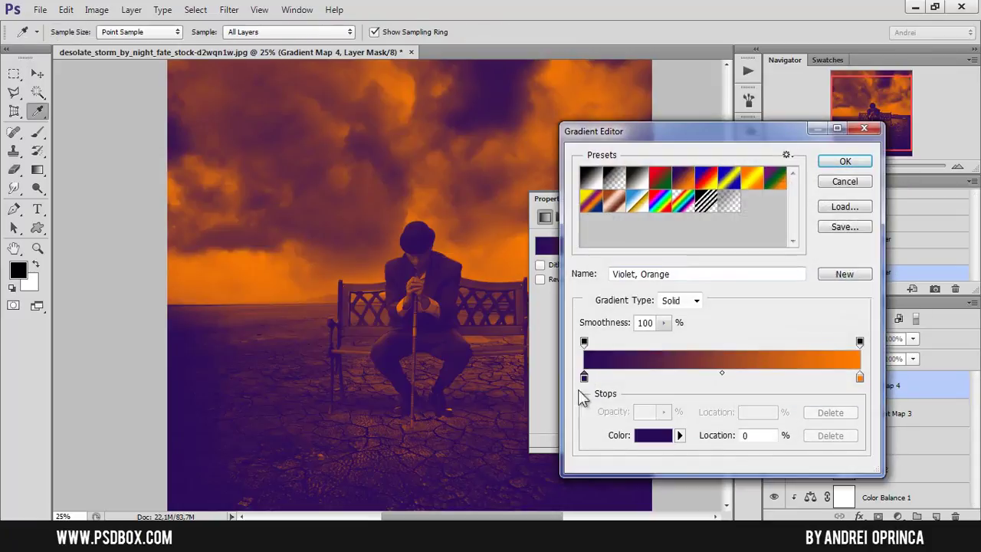
click(660, 436)
drag(570, 376, 549, 369)
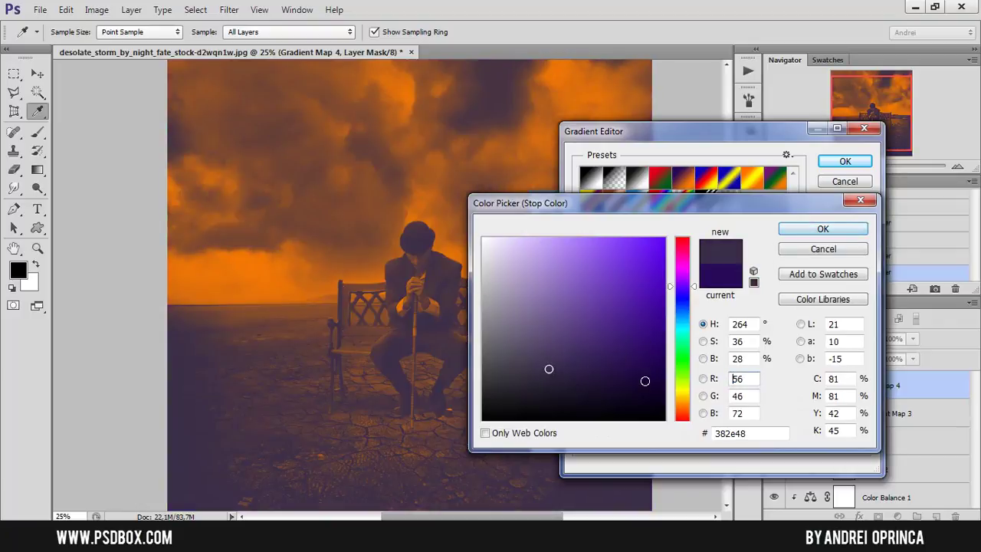
click(678, 311)
click(822, 228)
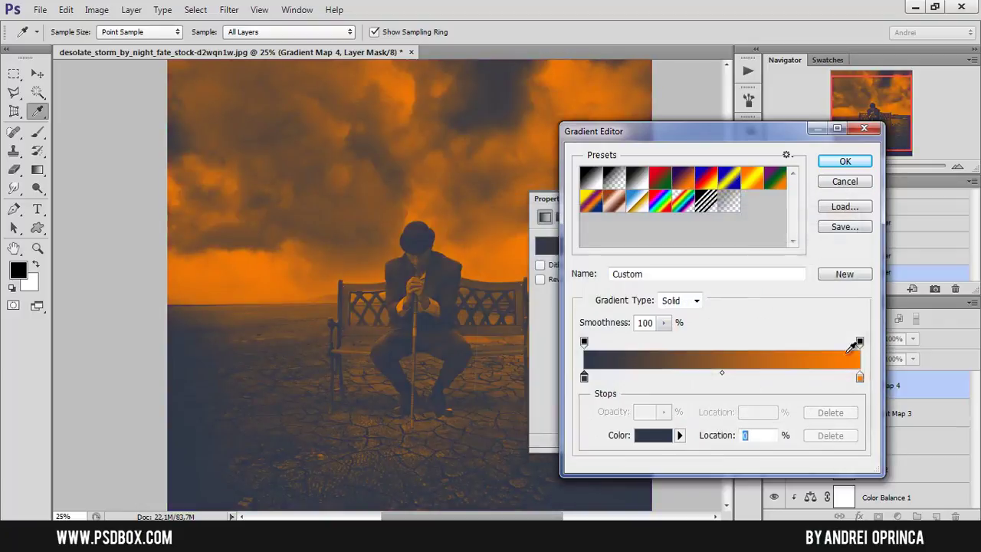
Recolor the new gradient map's orange stop to a soft tan and apply the gradient
click(860, 378)
click(653, 435)
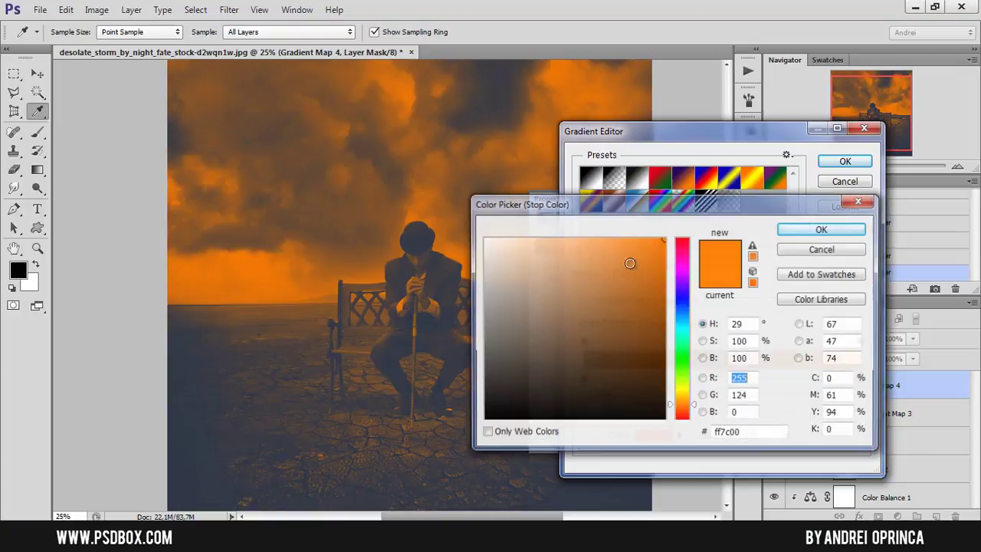
click(542, 265)
click(754, 247)
click(823, 229)
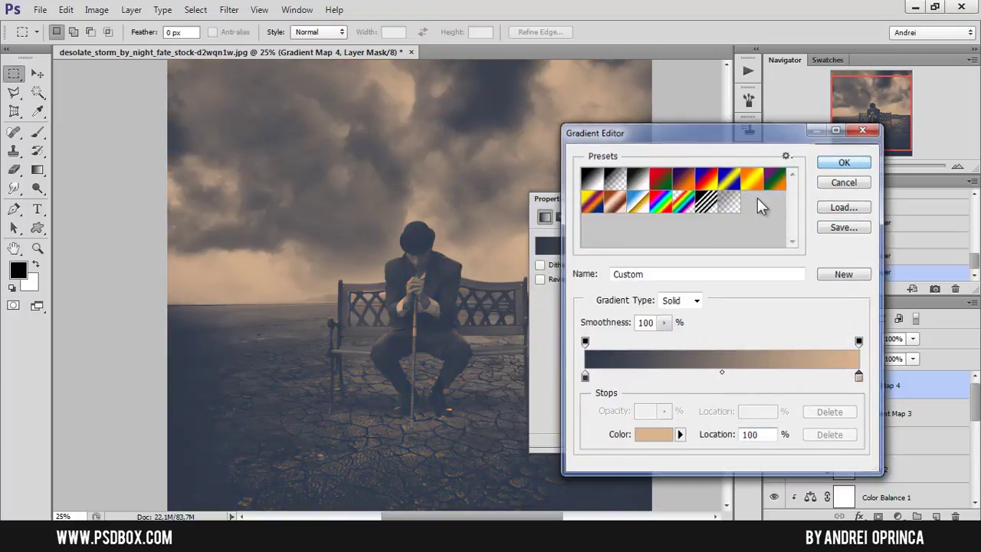
key(Return)
click(705, 199)
Set the top gradient map's blend mode to Hard Light and its opacity to 20%
click(797, 338)
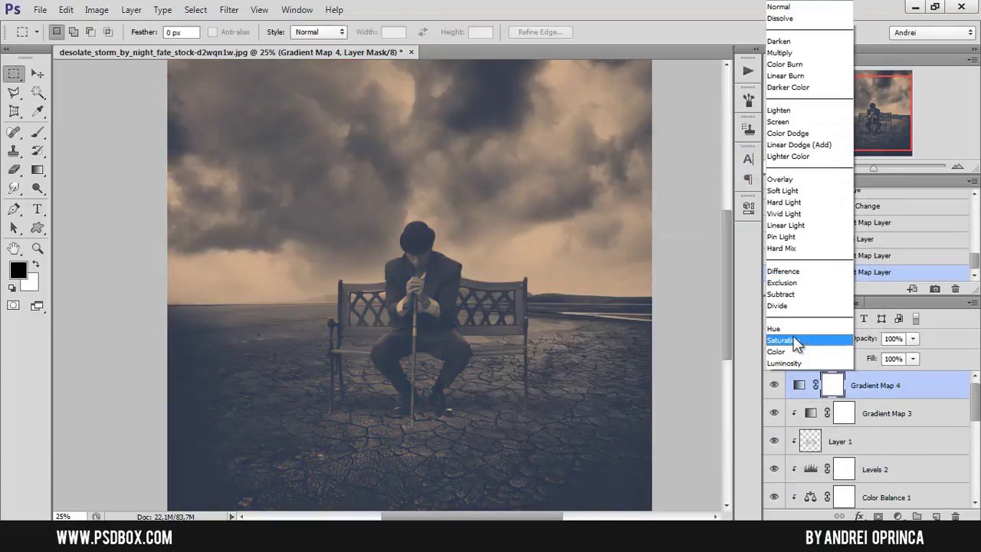
click(790, 201)
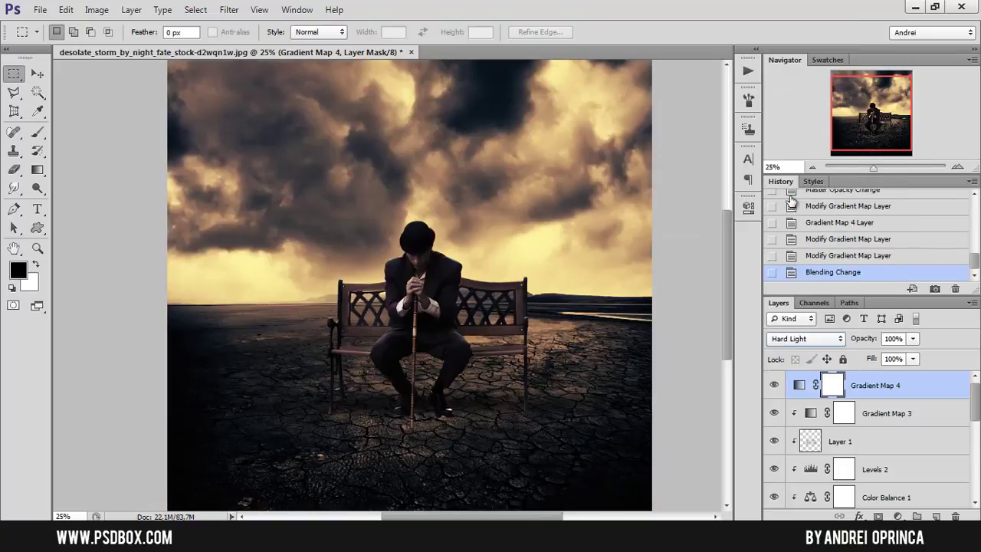
click(912, 338)
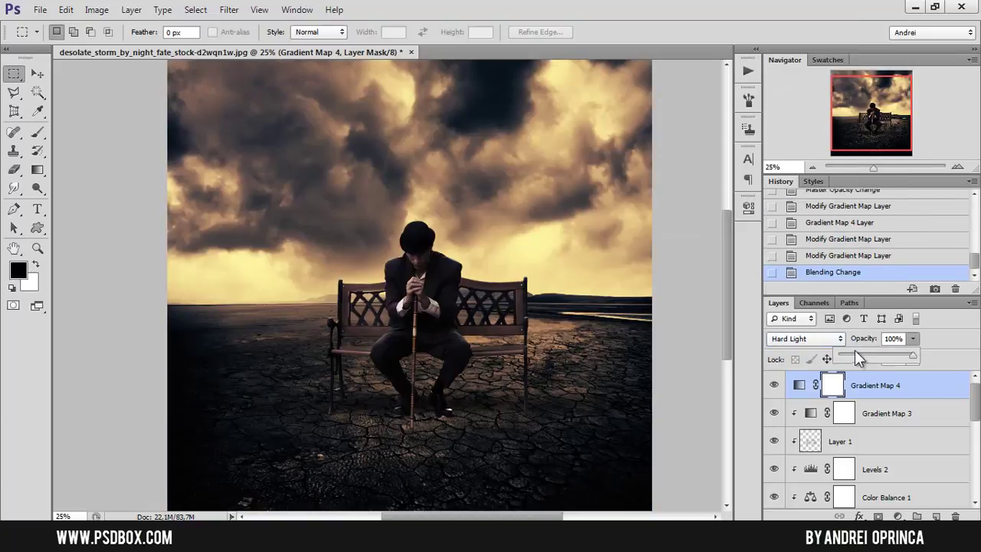
drag(858, 357, 853, 356)
Try the top gradient map in Soft Light mode, then delete its layer
click(827, 339)
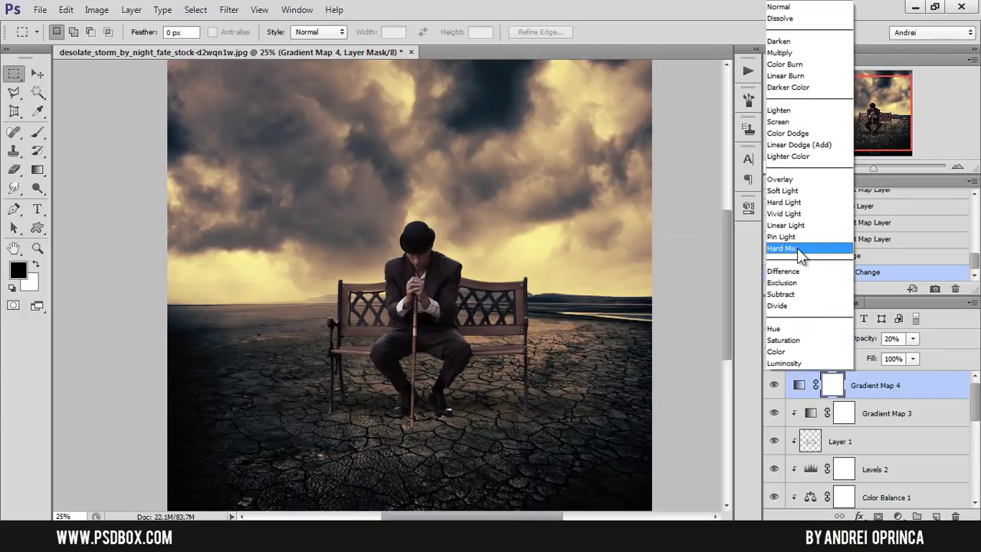
click(784, 191)
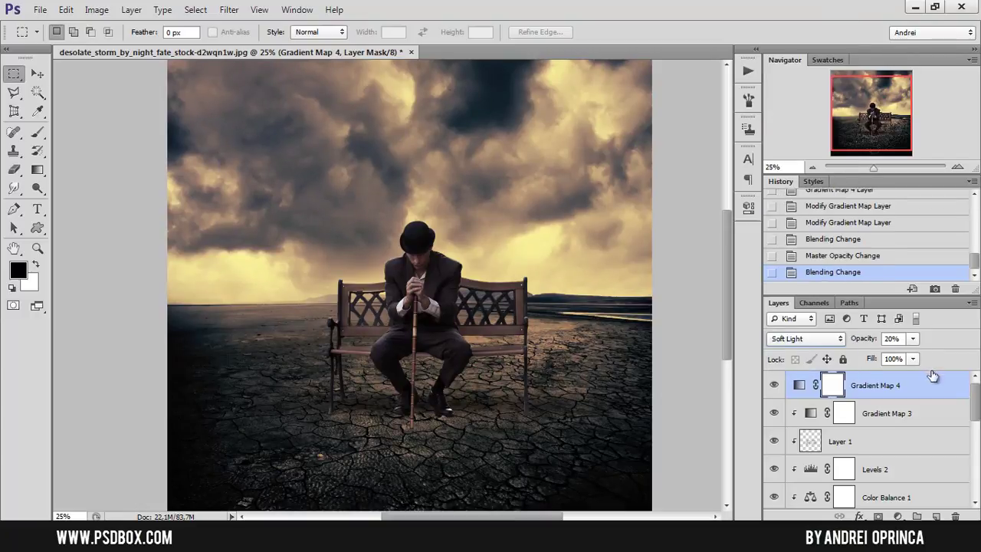
click(913, 338)
drag(913, 355, 955, 517)
Add a Color Balance layer over the composition with midtones at cyan-red -8, magenta-green +7 and yellow-blue +13
click(898, 517)
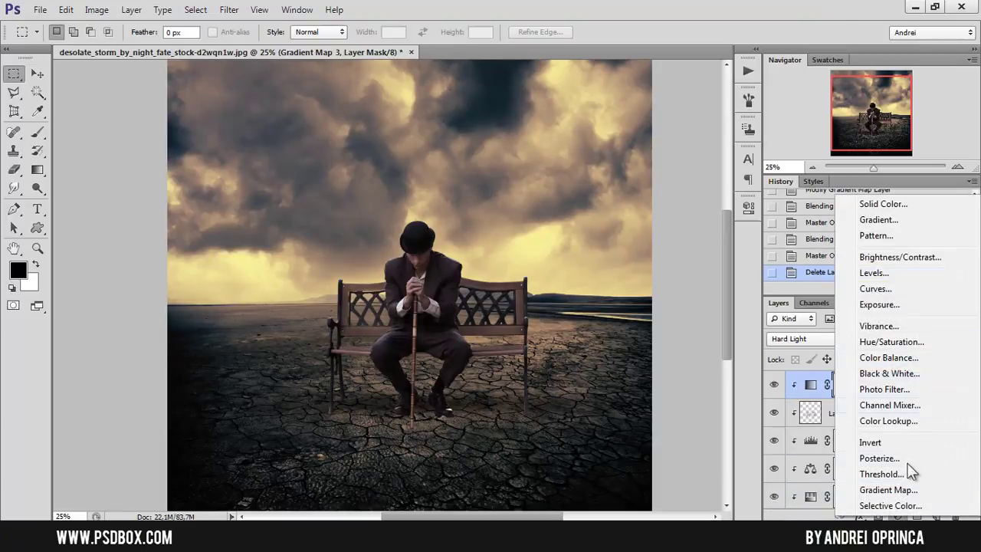
click(902, 359)
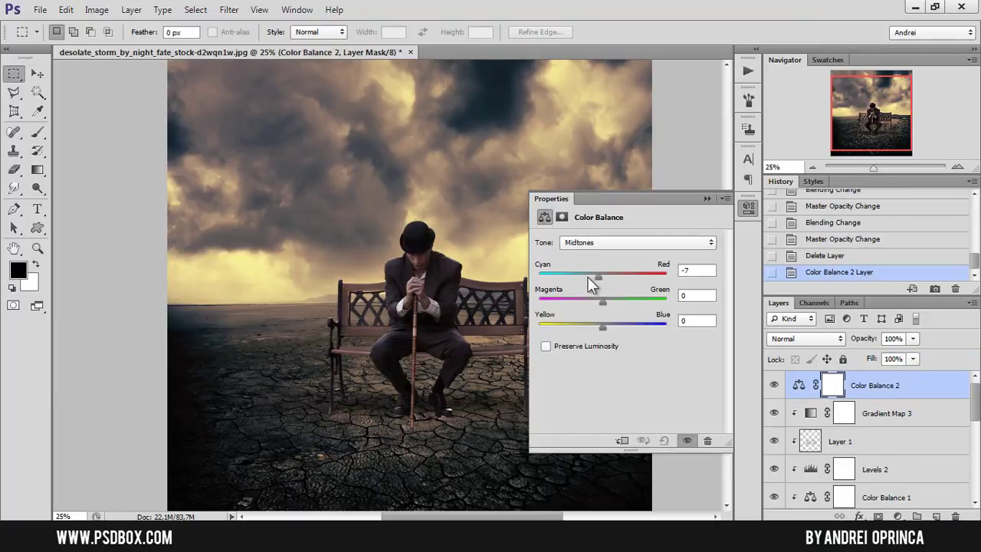
drag(587, 277, 599, 277)
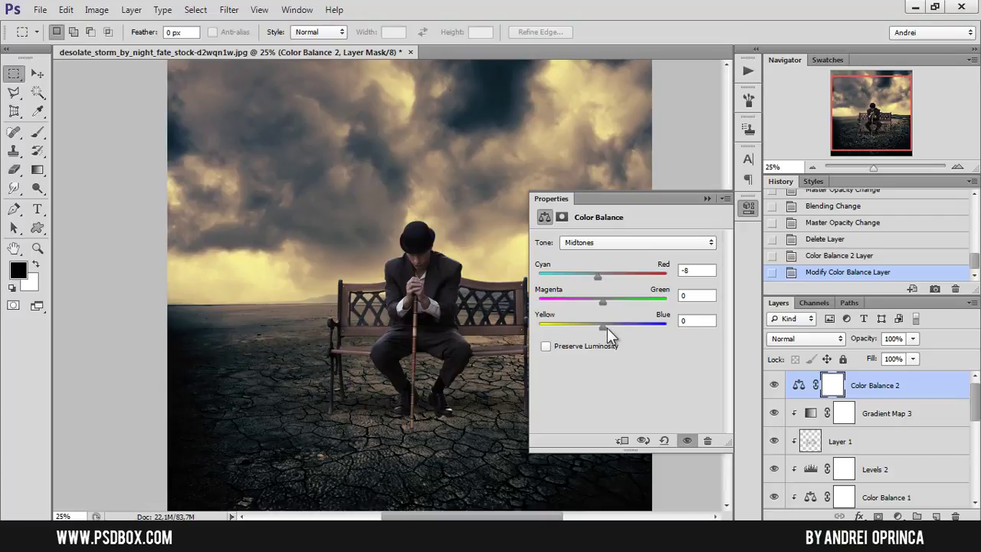
drag(607, 327, 607, 300)
Set the Color Balance shadows to cyan-red +2 and yellow-blue -4
click(628, 243)
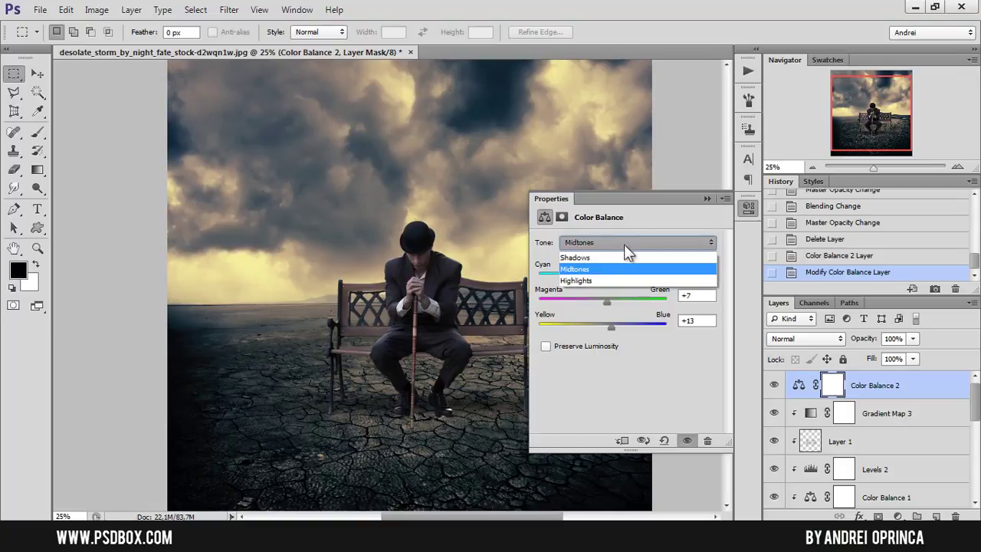
click(621, 253)
mouse_move(603, 276)
mouse_down()
mouse_move(594, 277)
mouse_move(604, 277)
mouse_up()
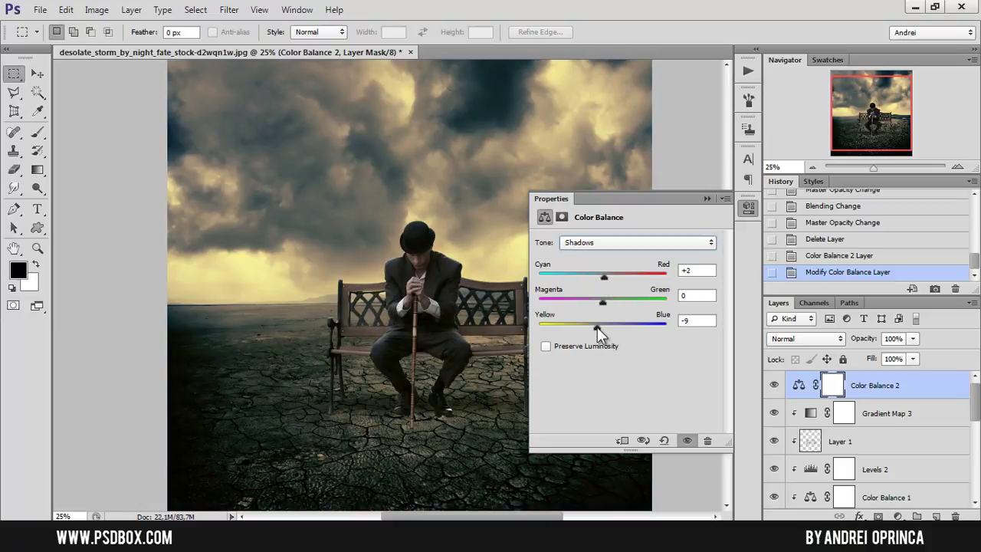
drag(600, 325, 602, 325)
Set the Color Balance highlights to cyan-red -10, magenta-green +8 and yellow-blue +8
click(613, 242)
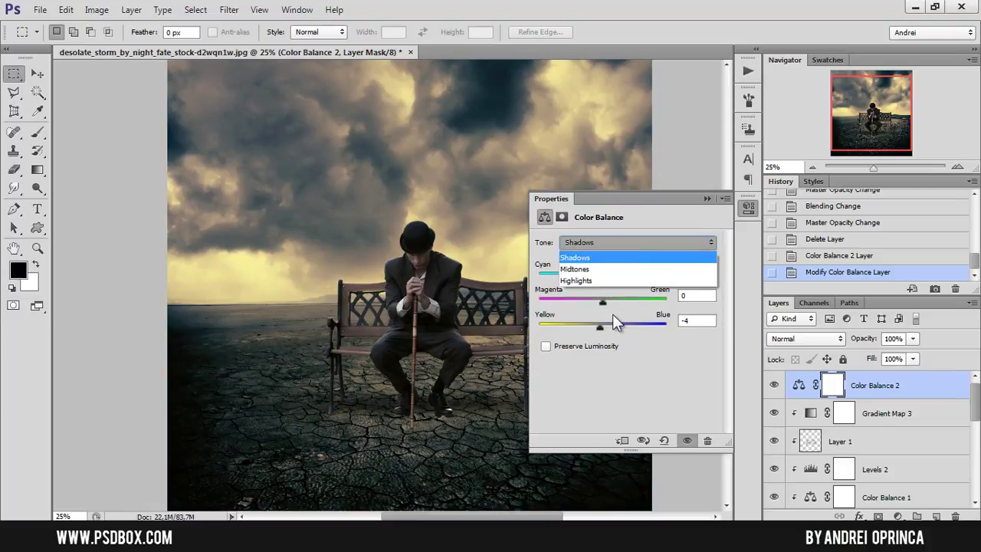
click(595, 282)
drag(606, 276, 607, 327)
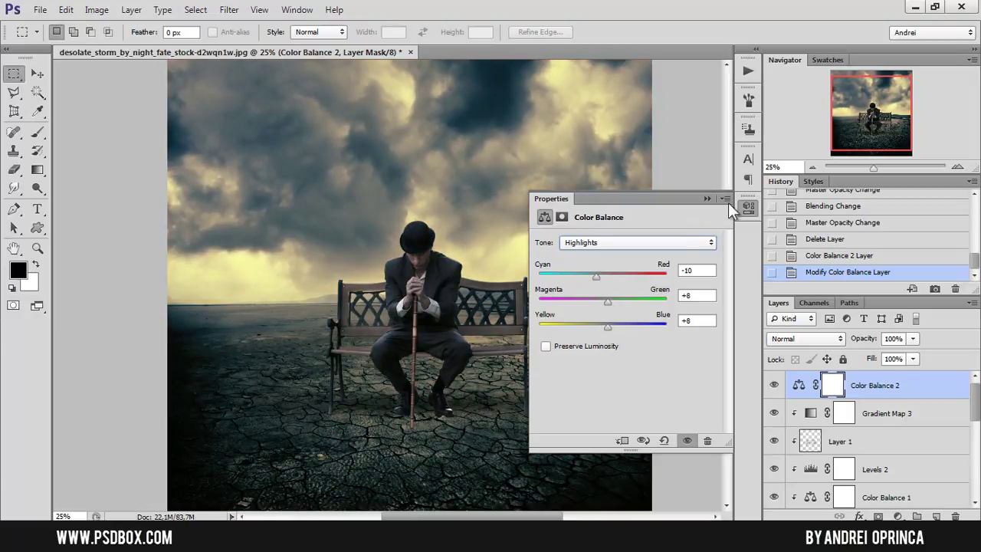
click(706, 199)
Examine the color-balanced composition as a whole and around the man on the bench
key(ctrl+minus)
key(ctrl+minus)
key(ctrl+plus)
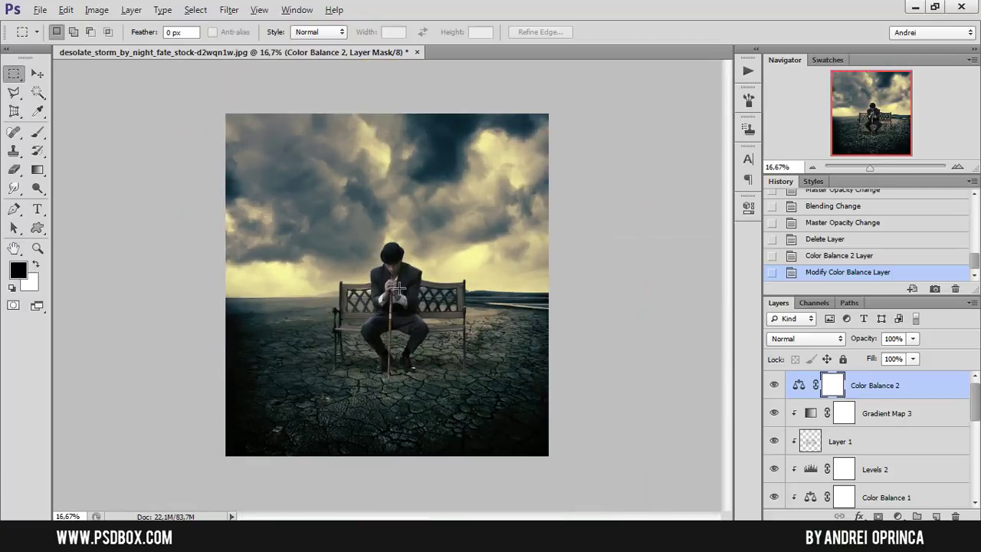
scroll(399, 288, up, 1)
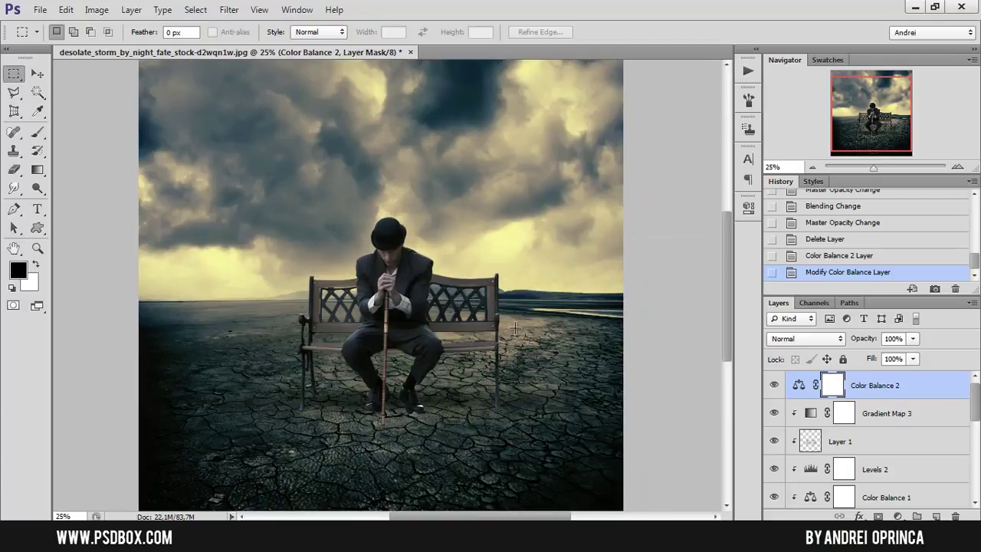
scroll(428, 323, up, 1)
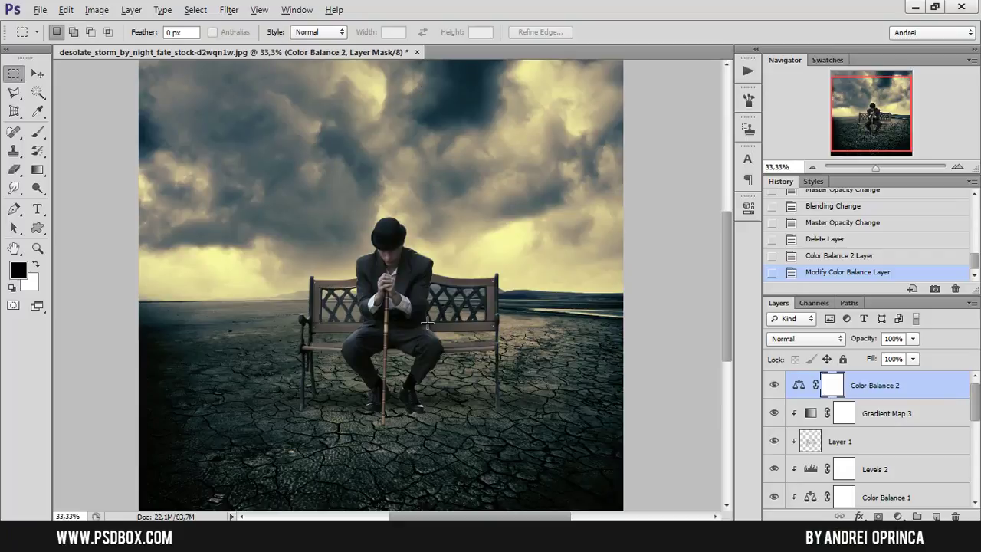
drag(411, 337, 424, 359)
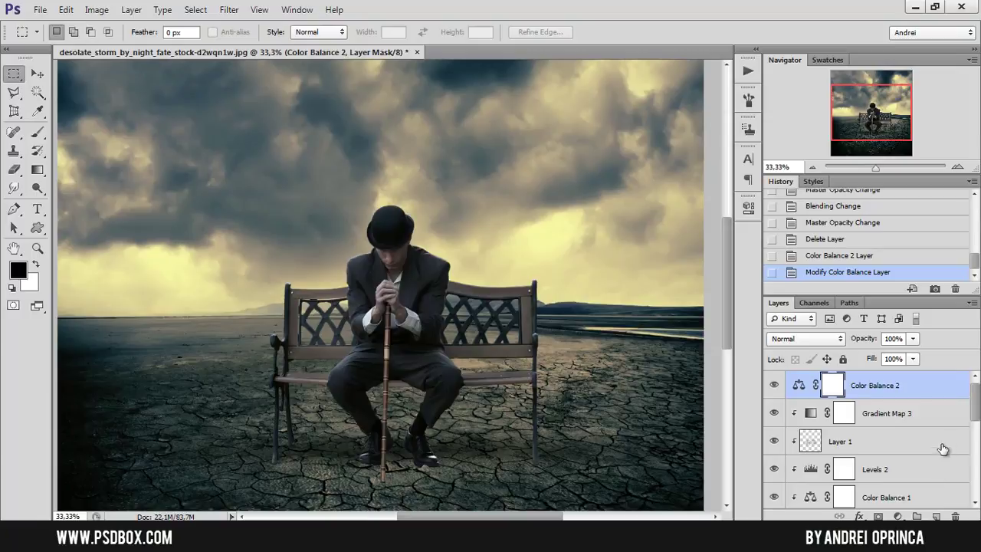
mouse_move(972, 414)
mouse_down()
mouse_move(975, 460)
mouse_move(977, 402)
mouse_up()
scroll(613, 405, left, 3)
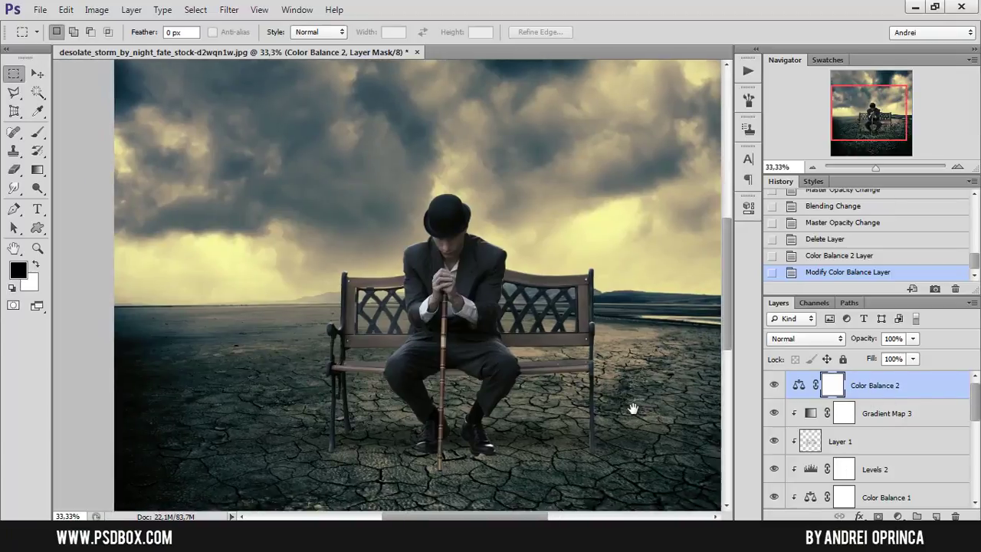